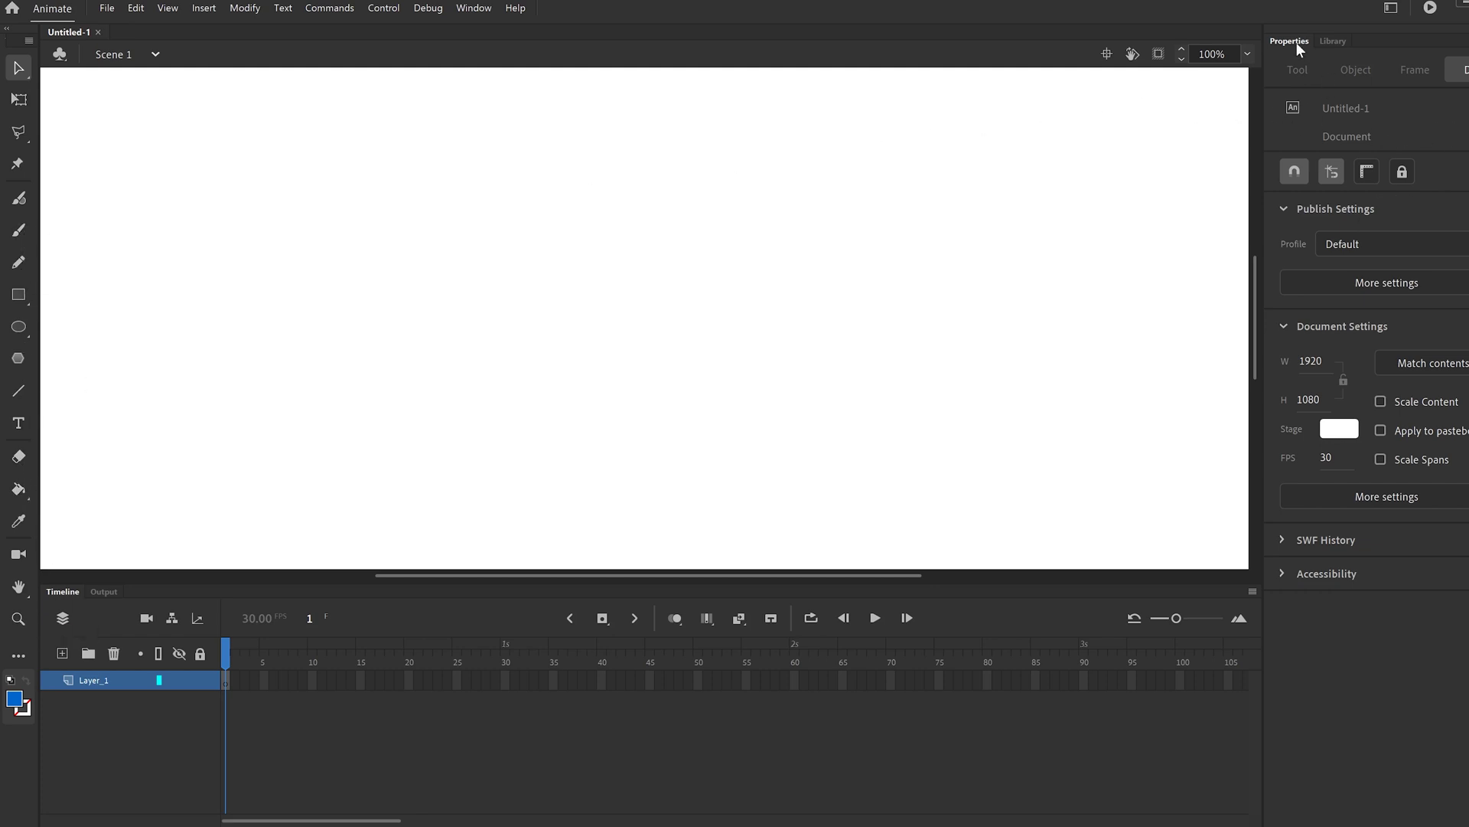
Set the stage magnification to 50%
{"action": "left_click", "coordinate": [20, 229]}
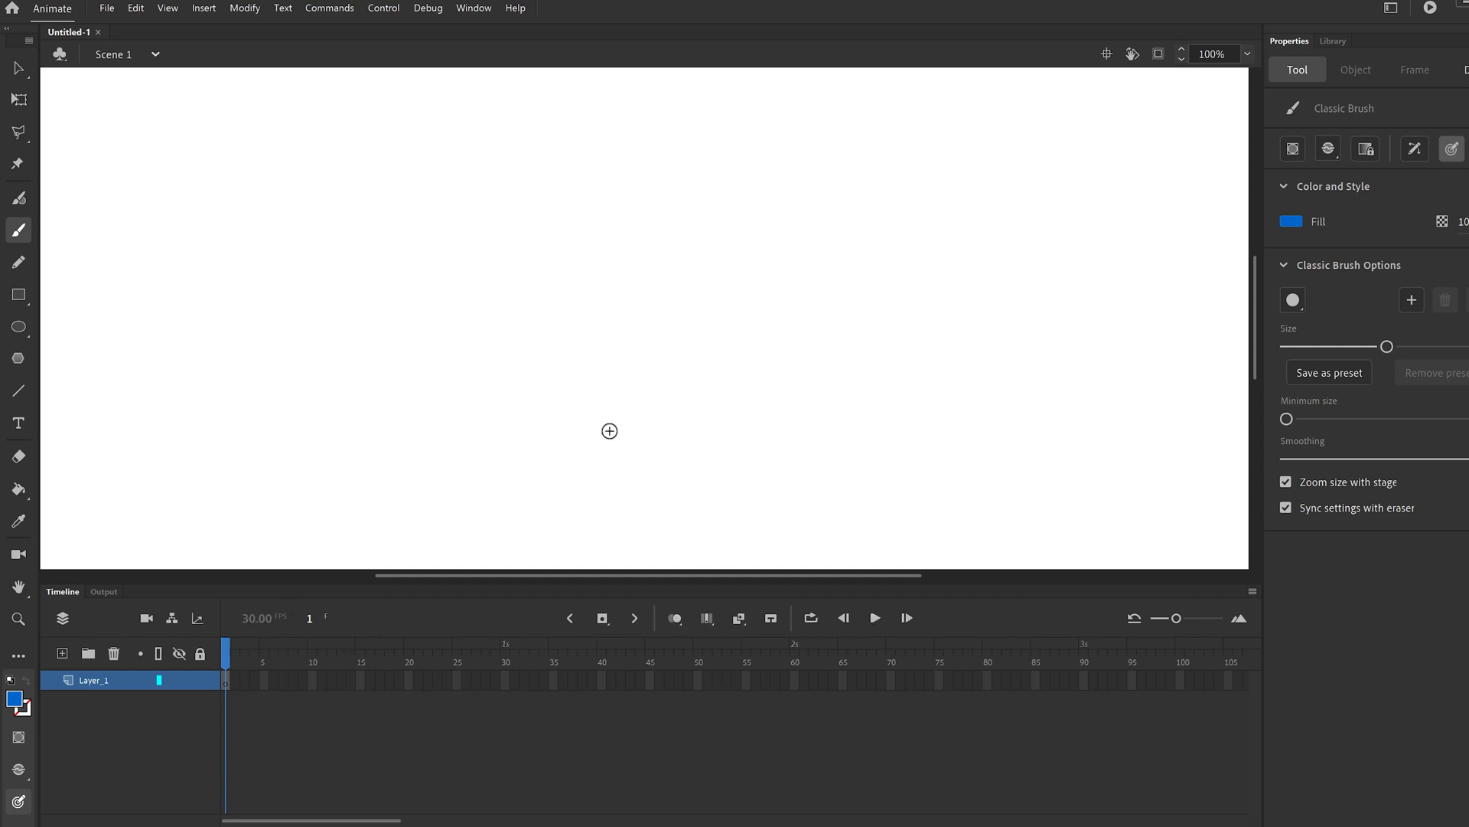
{"action": "left_click", "coordinate": [1249, 54]}
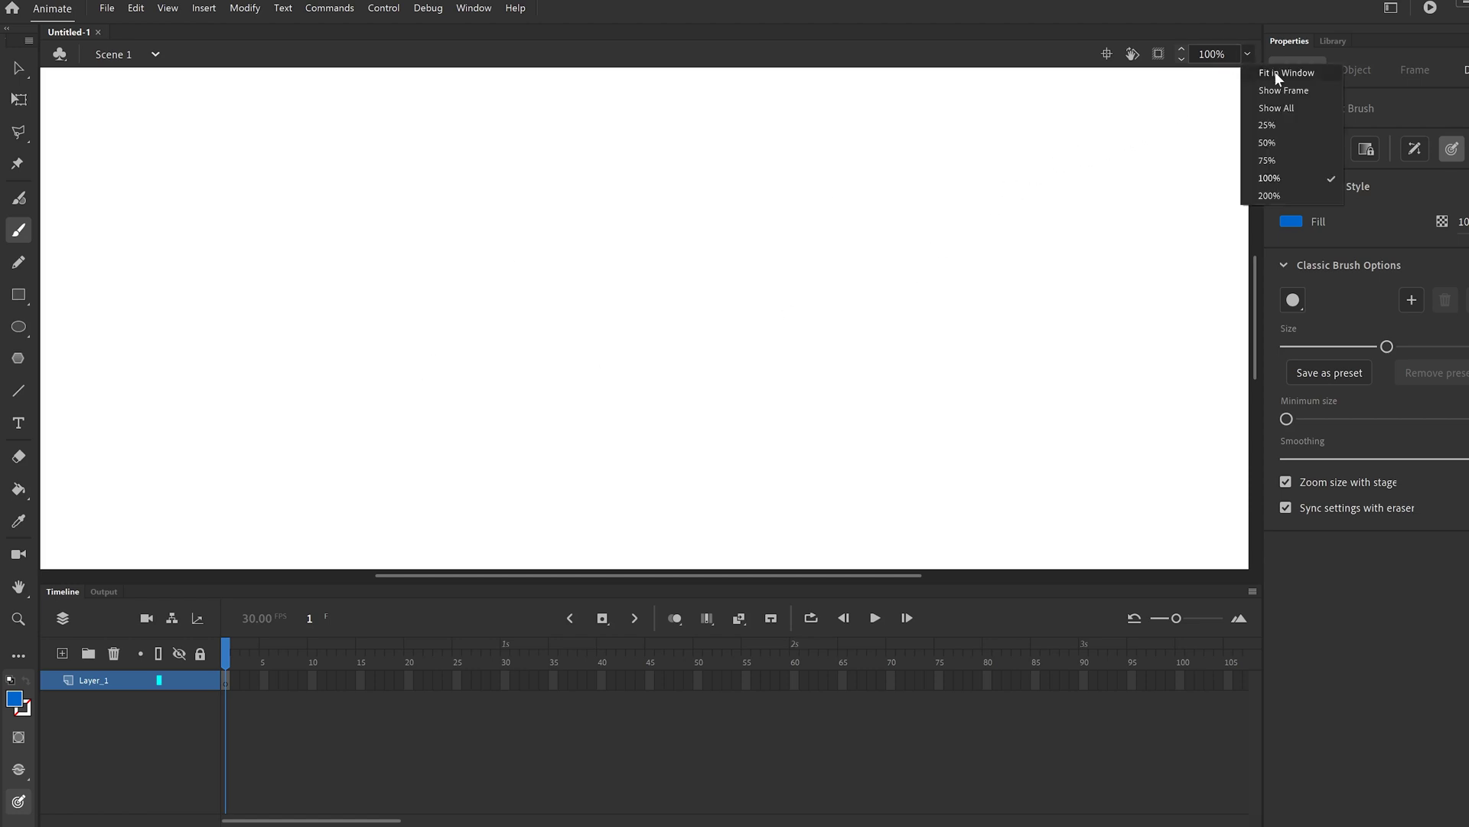
{"action": "left_click", "coordinate": [1274, 71]}
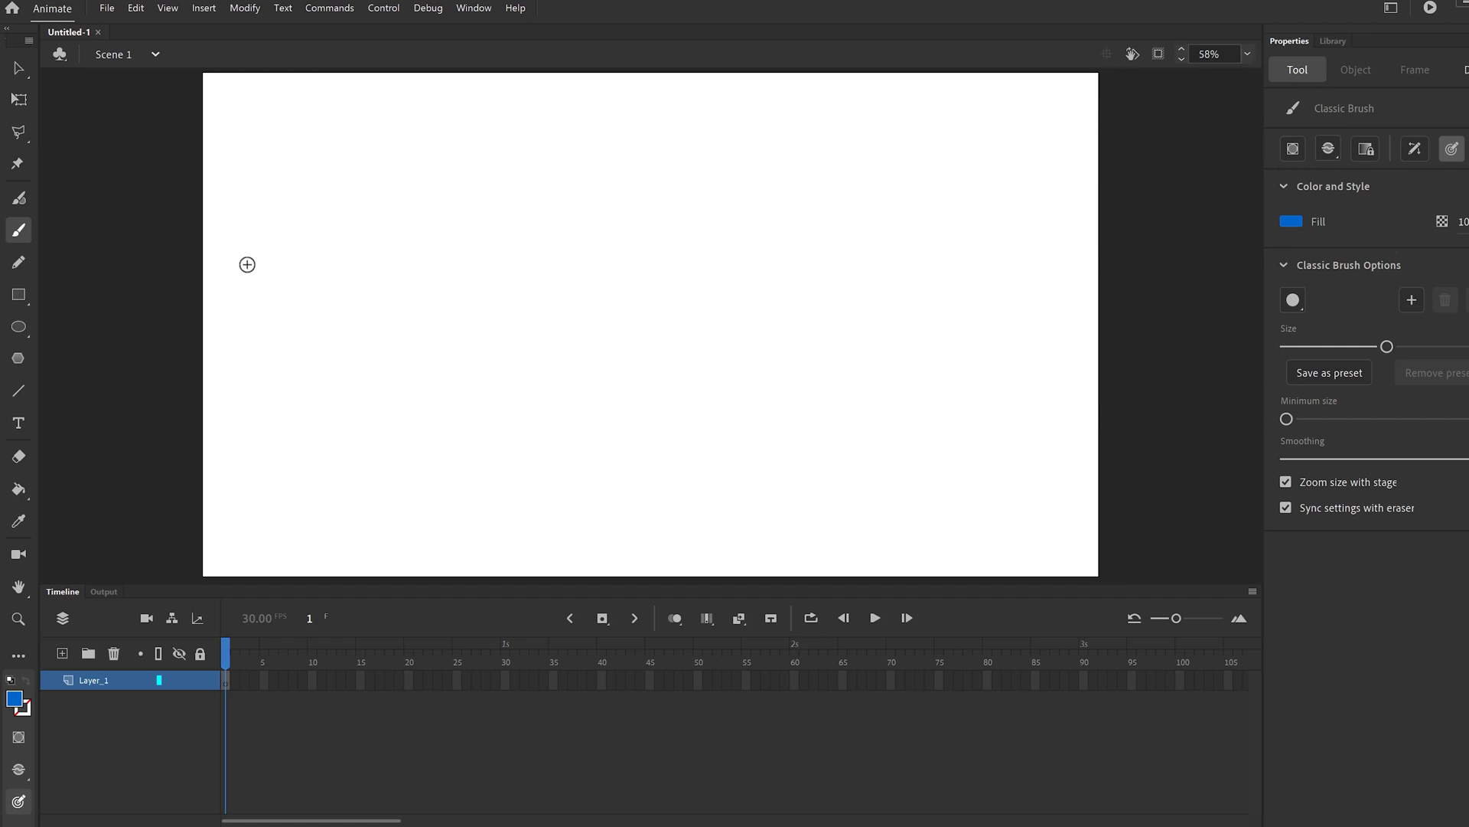
{"action": "left_click", "coordinate": [1248, 54]}
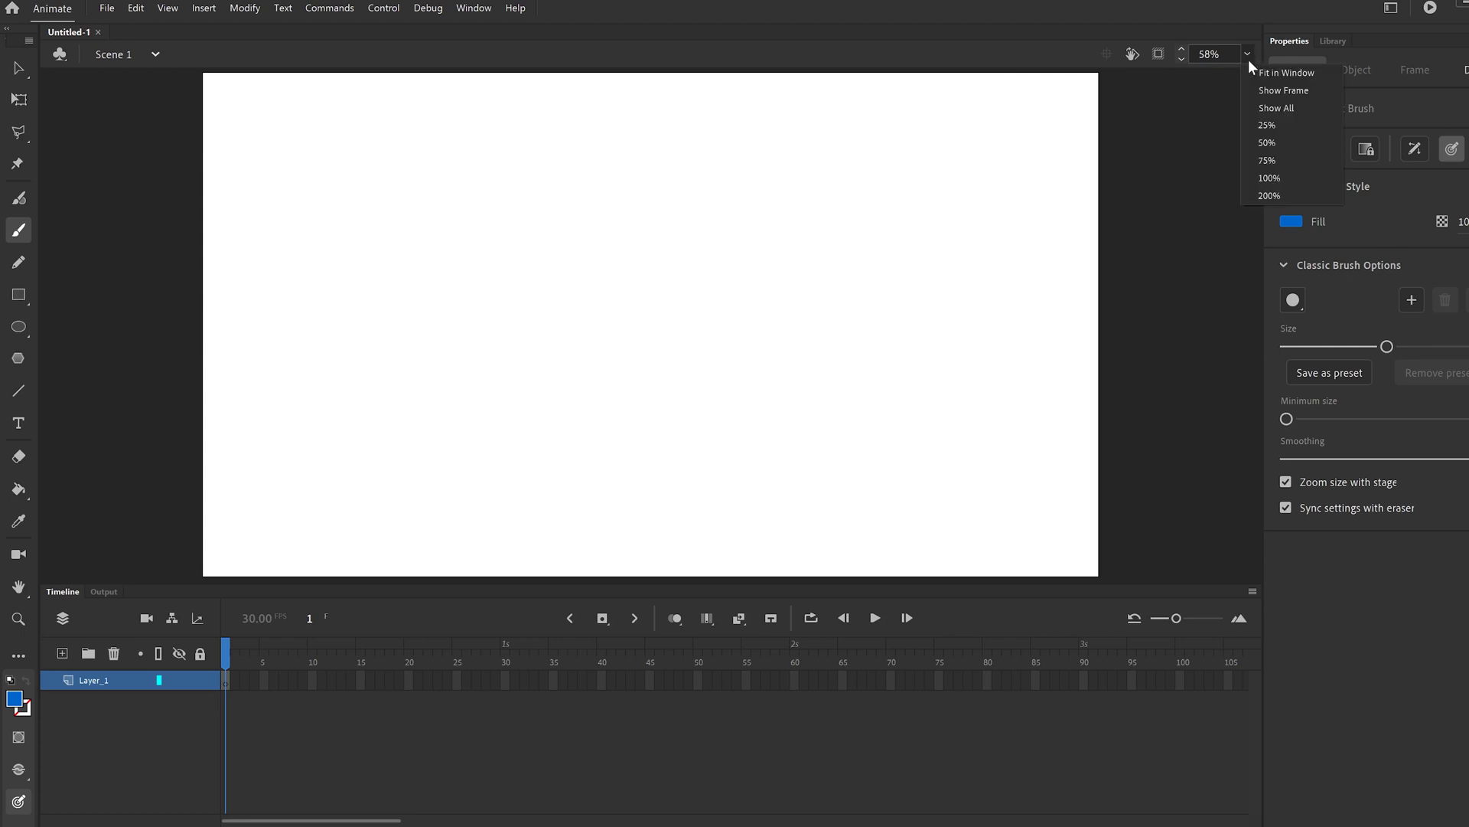
{"action": "left_click", "coordinate": [1267, 141]}
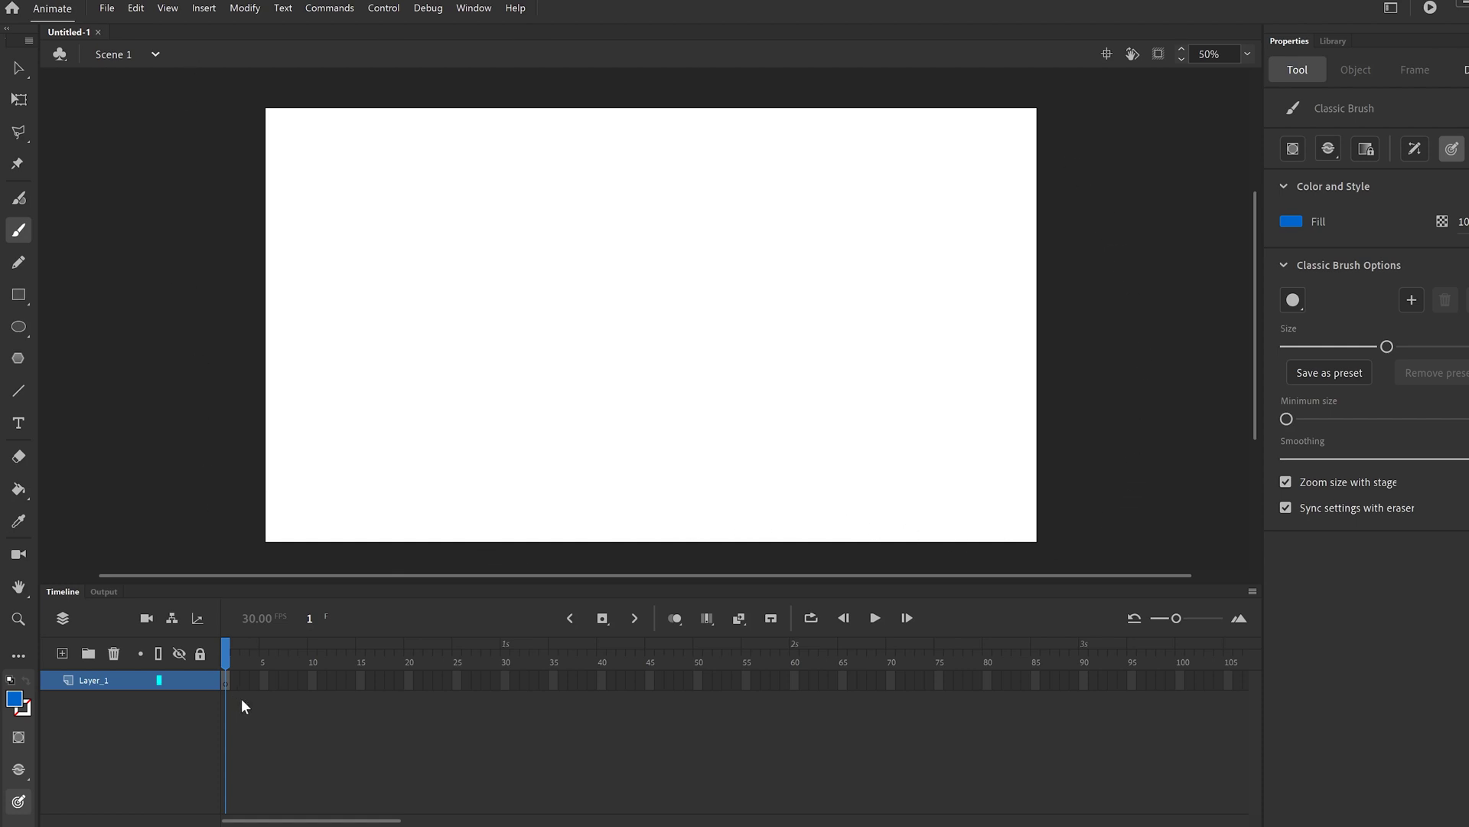
Add four new layers above Layer_1 in the timeline
{"action": "left_click", "coordinate": [115, 734]}
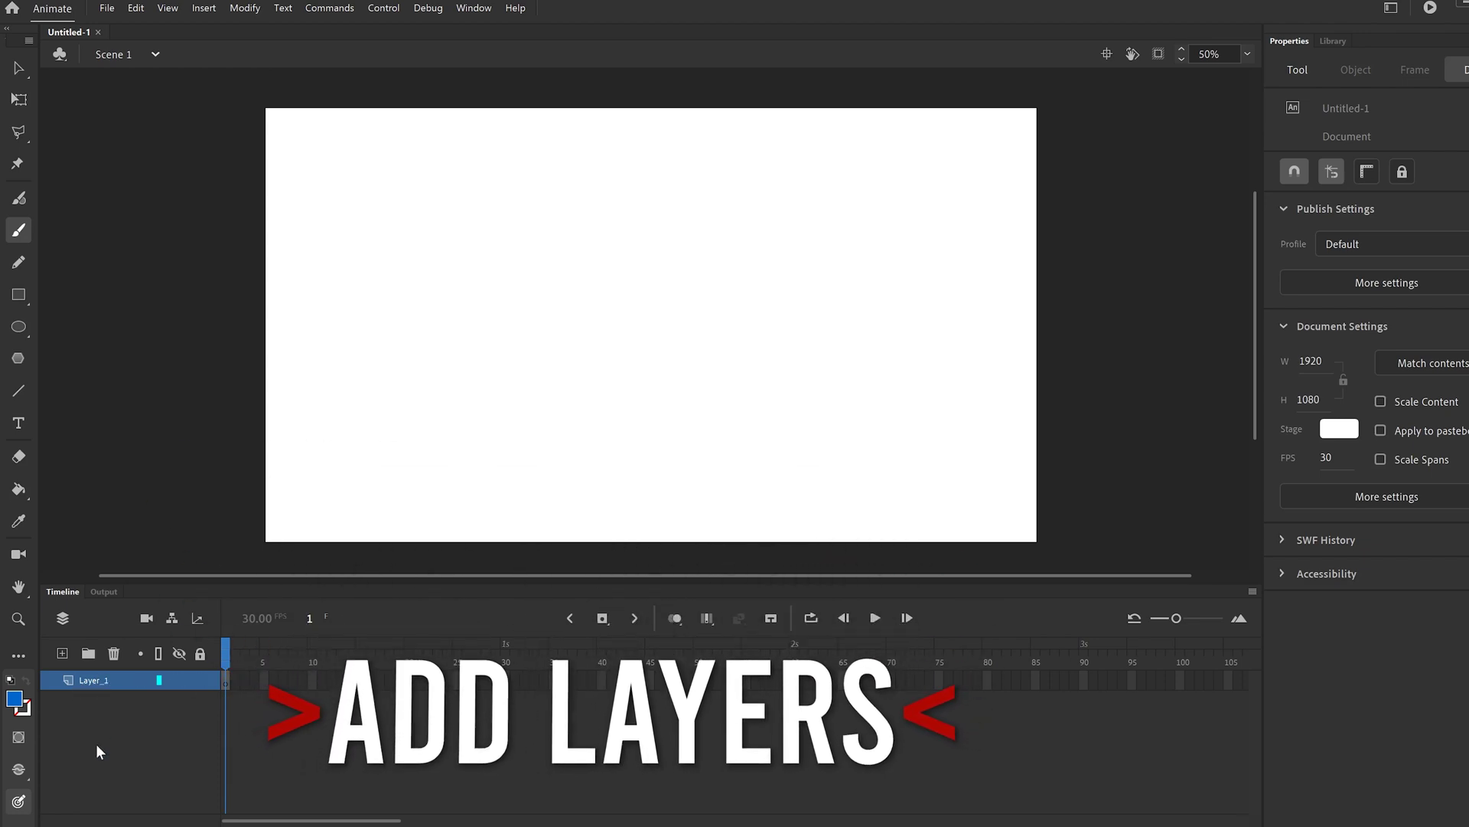
{"action": "left_click", "coordinate": [62, 652]}
{"action": "left_click", "coordinate": [62, 652]}
{"action": "left_click", "coordinate": [62, 652]}
{"action": "left_click", "coordinate": [62, 652]}
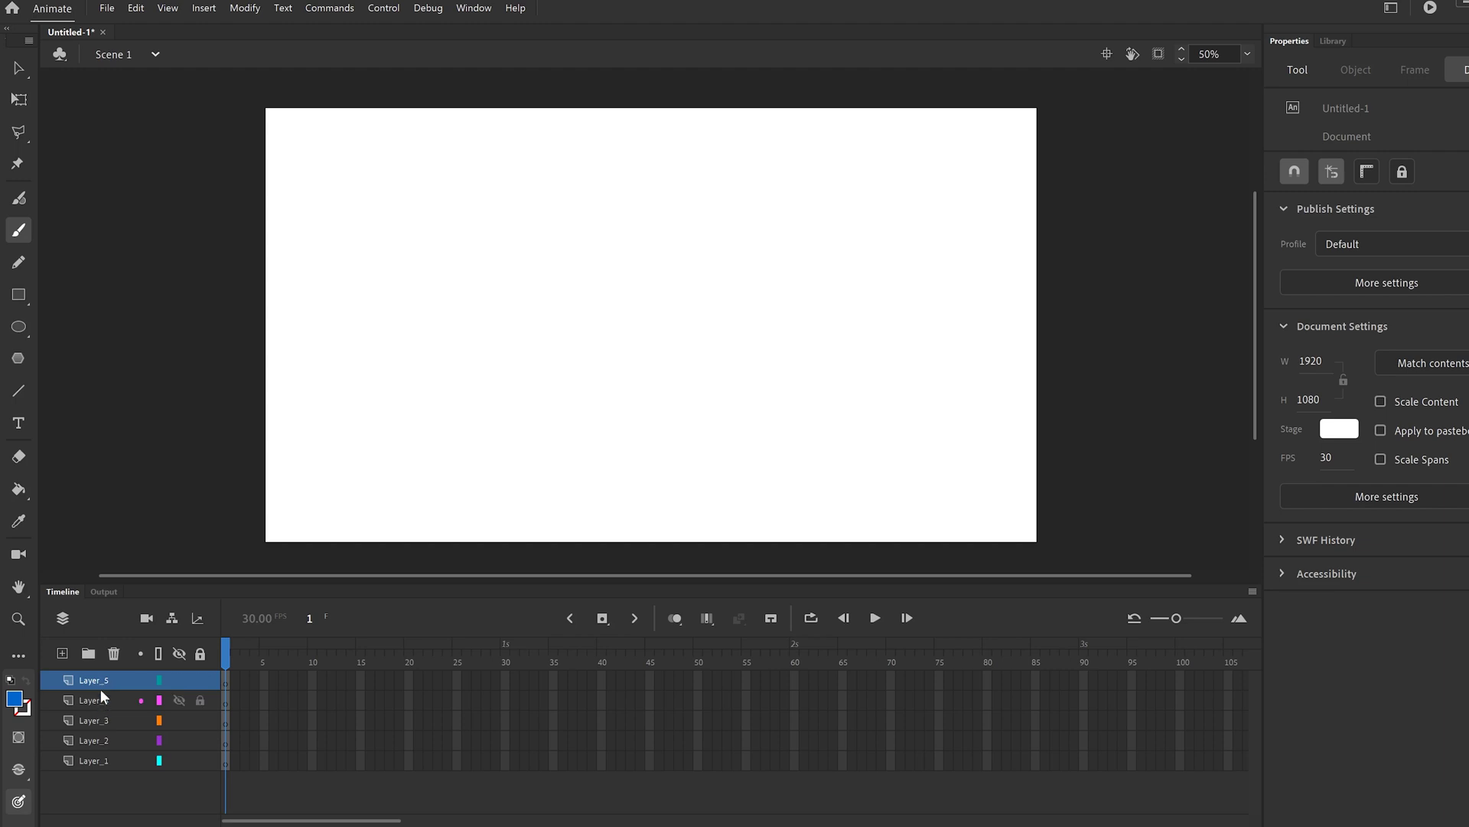
Rename the lowest layer, Layer_1, as Background
{"action": "double_click", "coordinate": [87, 760]}
{"action": "type", "text": "Ba"}
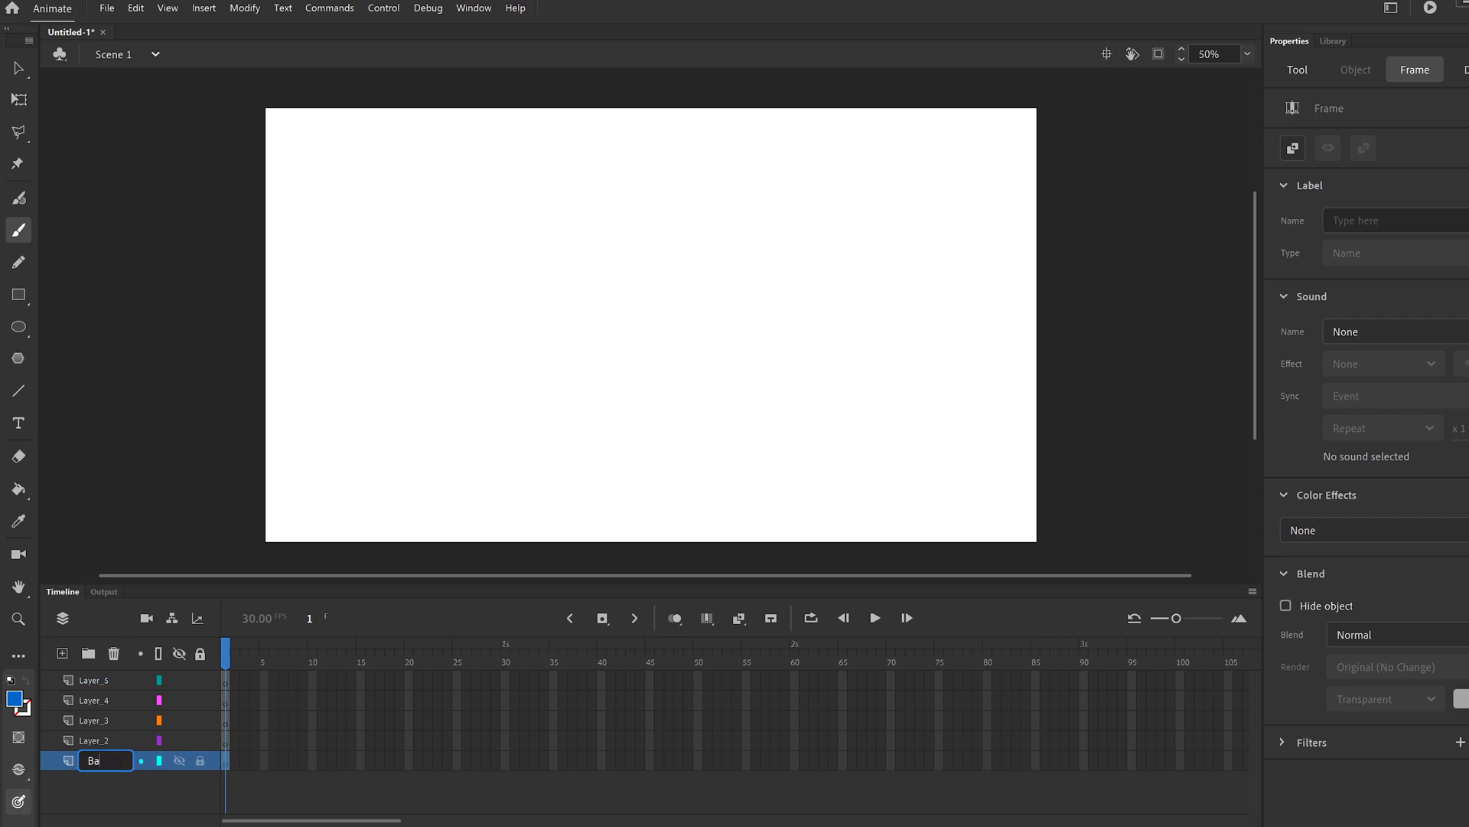
{"action": "type", "text": "ckground"}
{"action": "left_click", "coordinate": [163, 788]}
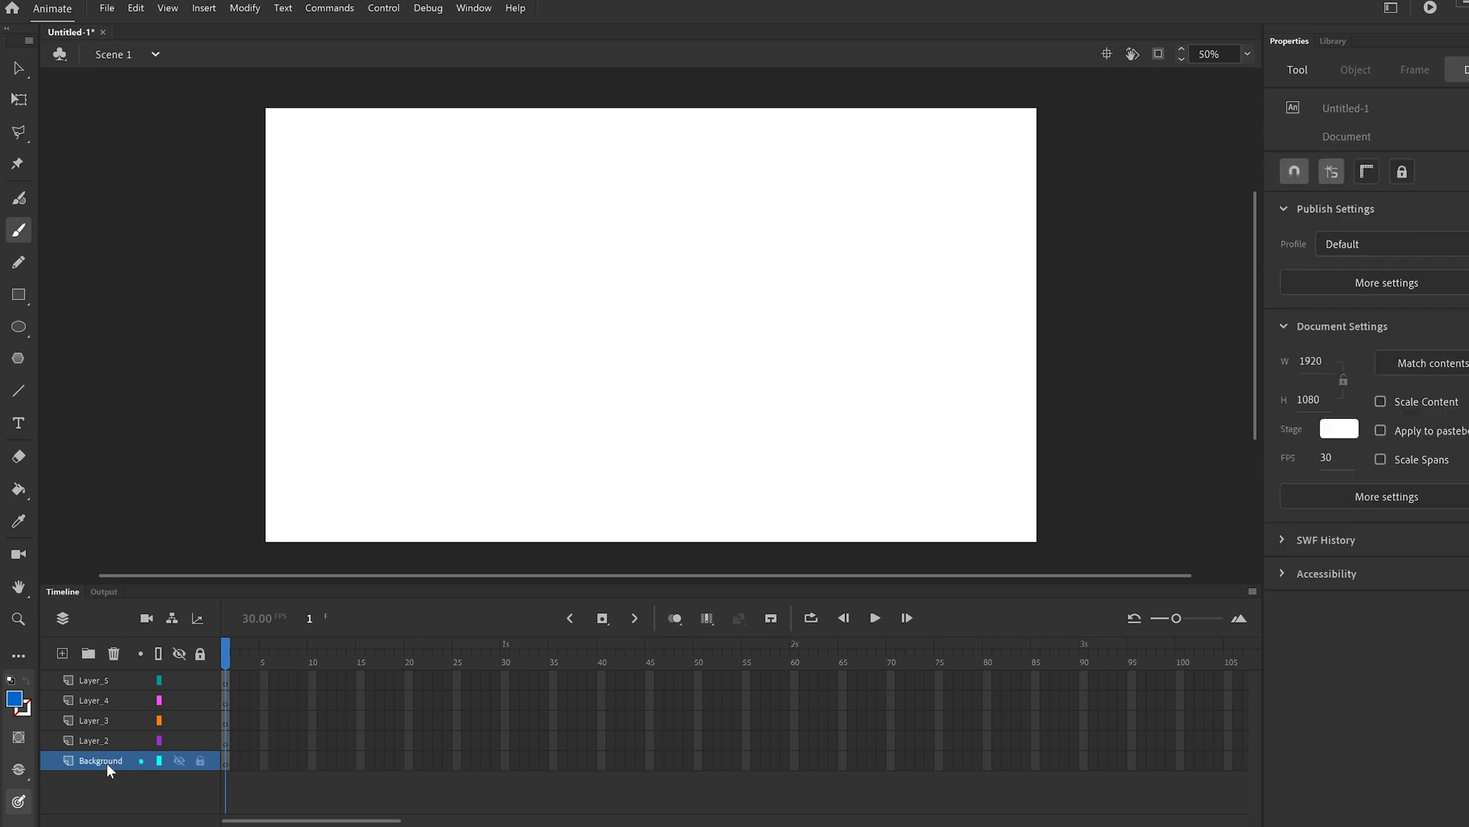
Set the document's stage colour to blue #3399FF
{"action": "left_click", "coordinate": [19, 69]}
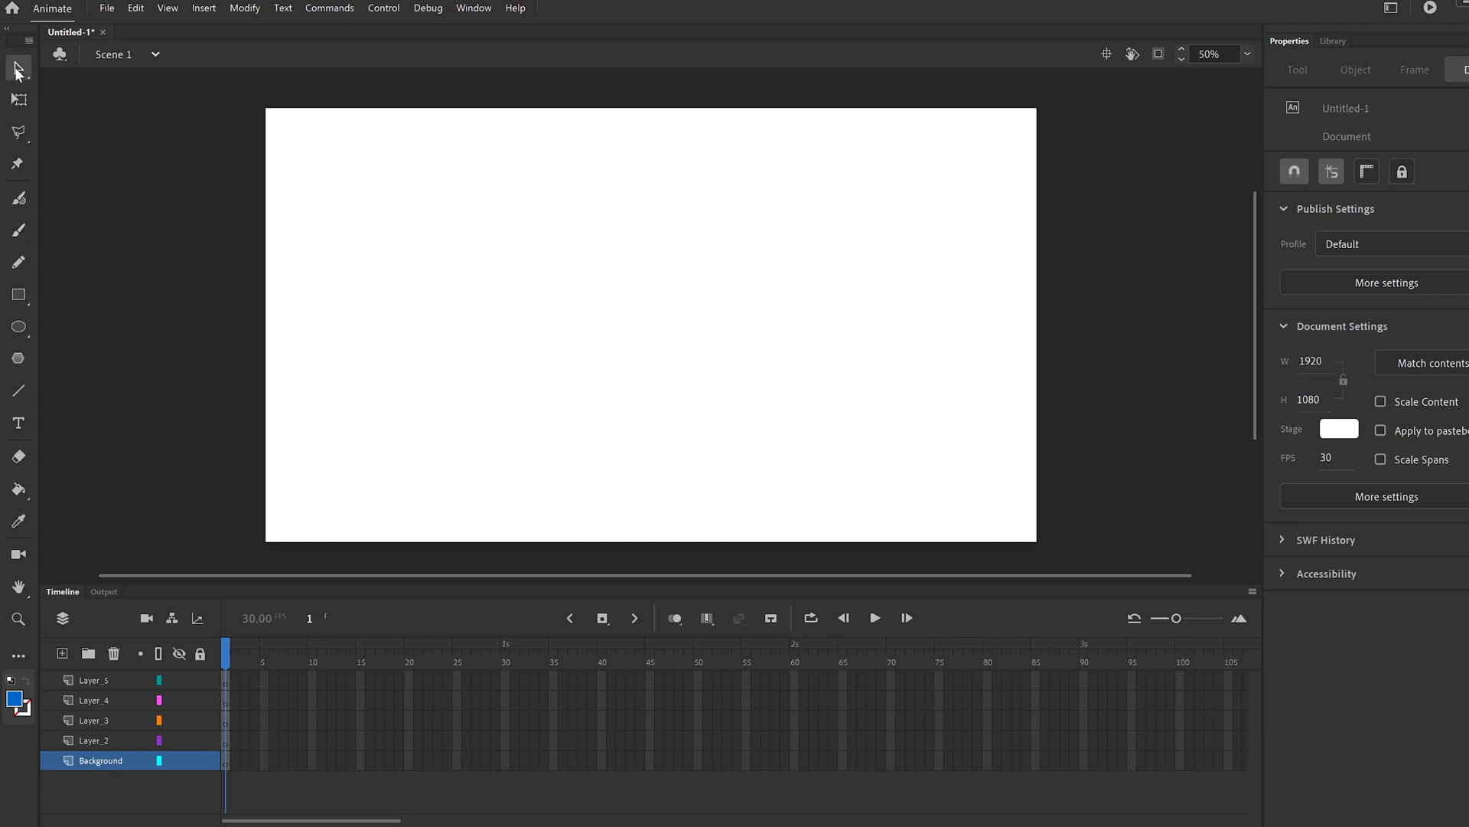
{"action": "left_click", "coordinate": [1340, 431]}
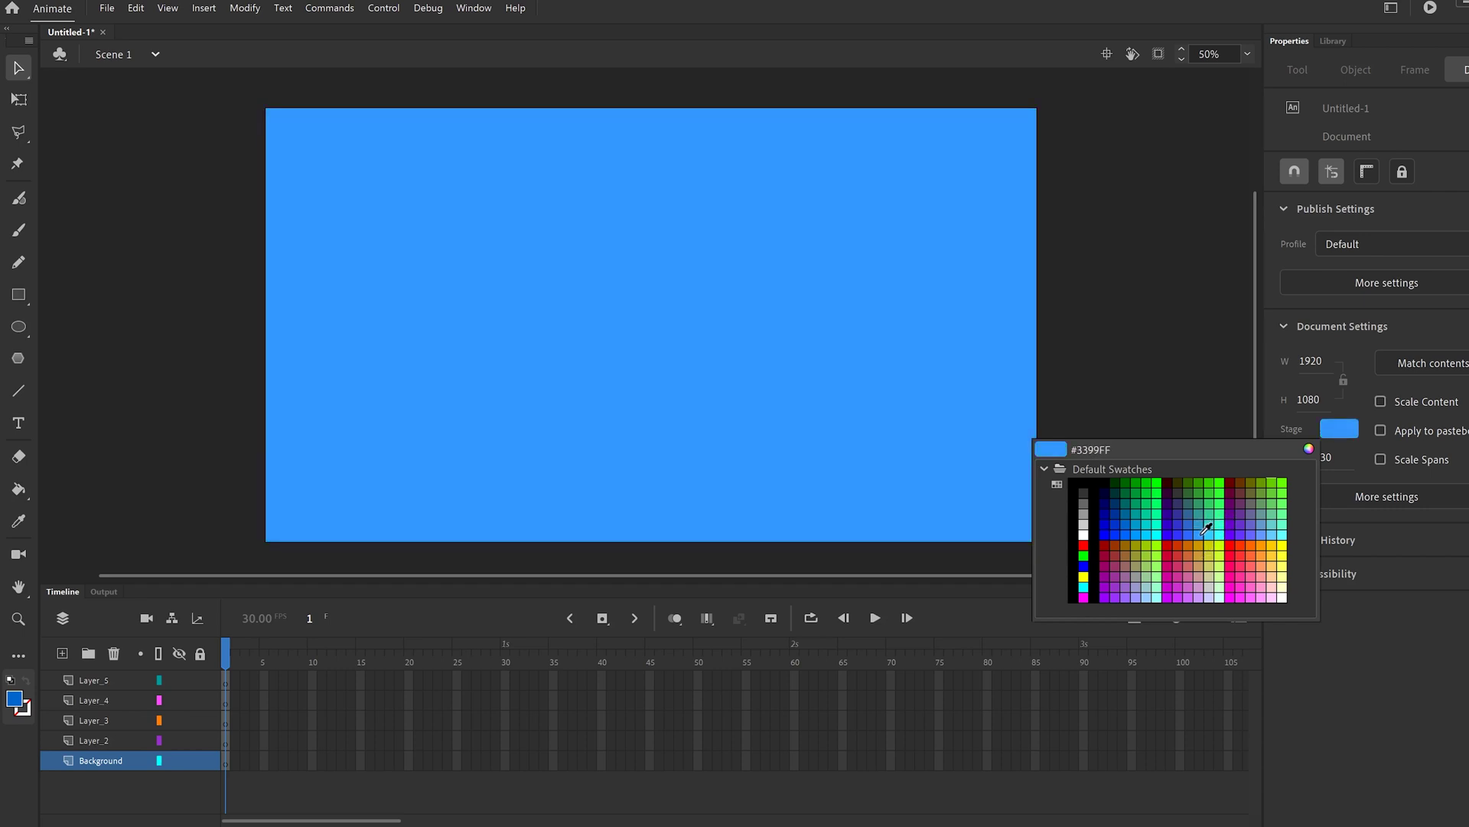
{"action": "left_click", "coordinate": [1203, 533]}
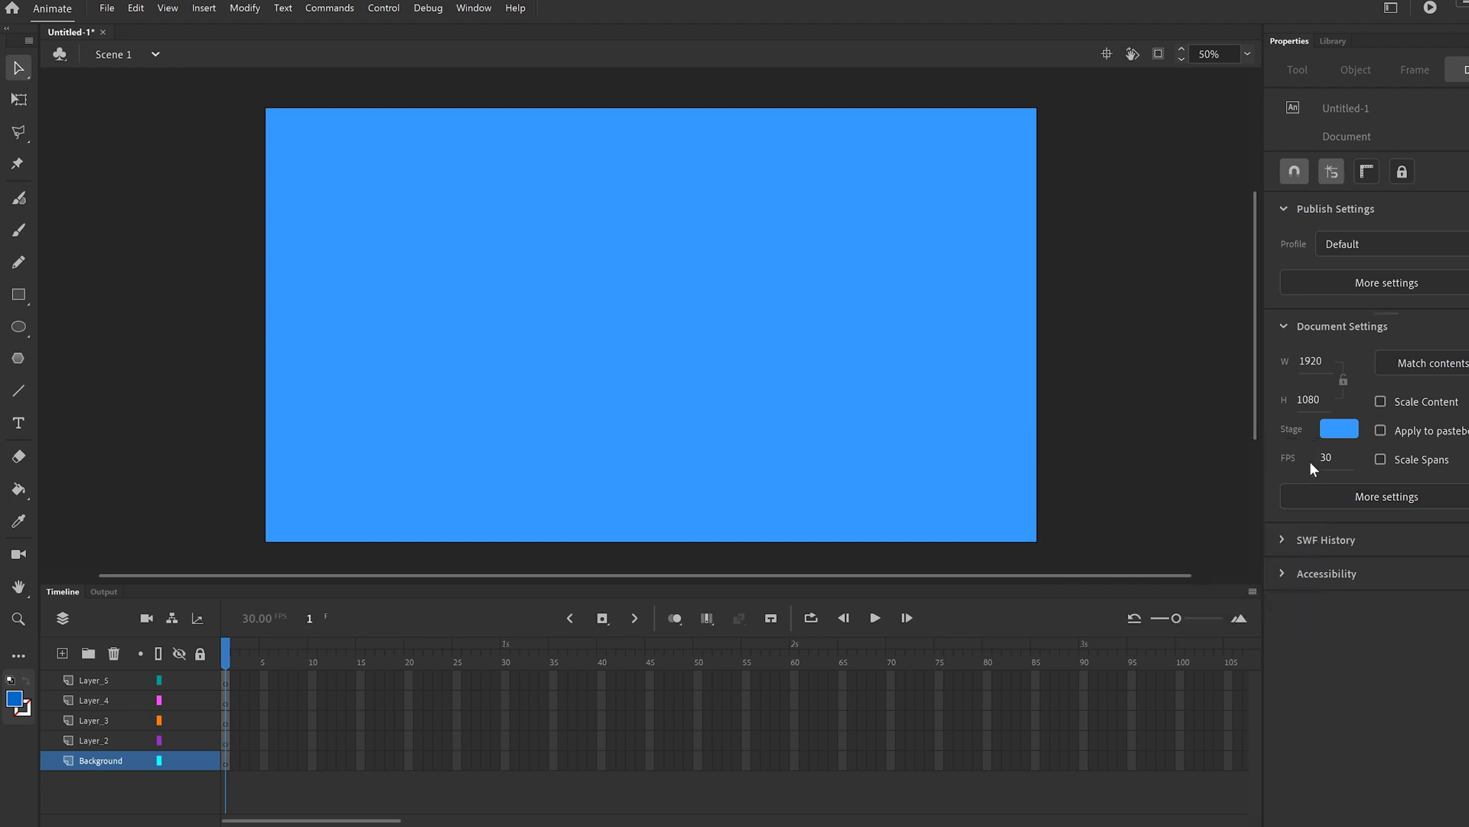
Try a dark green rectangle as ground on the Background layer's first frame, and undo it
{"action": "left_click", "coordinate": [227, 762]}
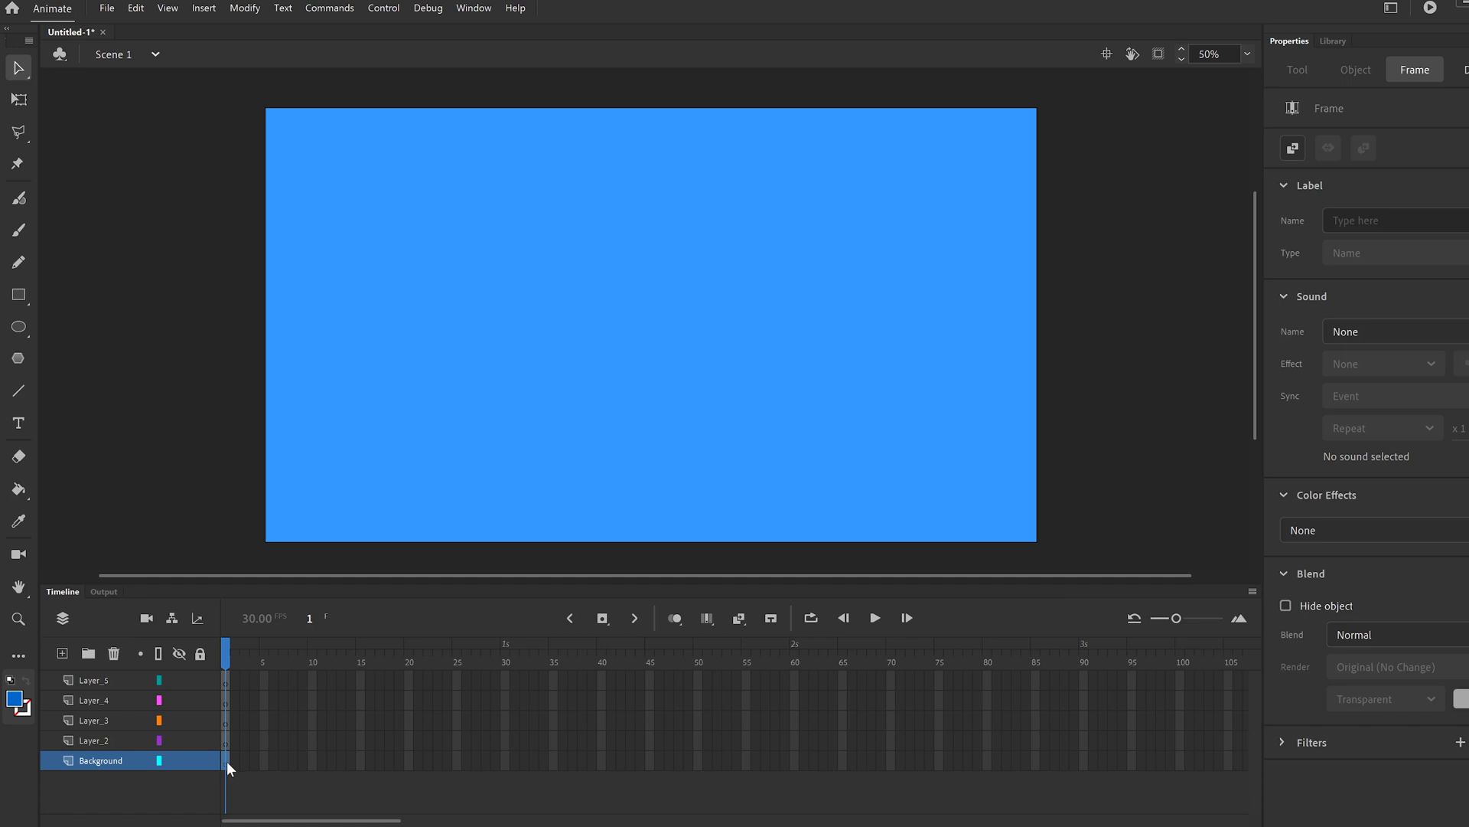
{"action": "left_click_drag", "start_coordinate": [227, 763], "coordinate": [231, 770]}
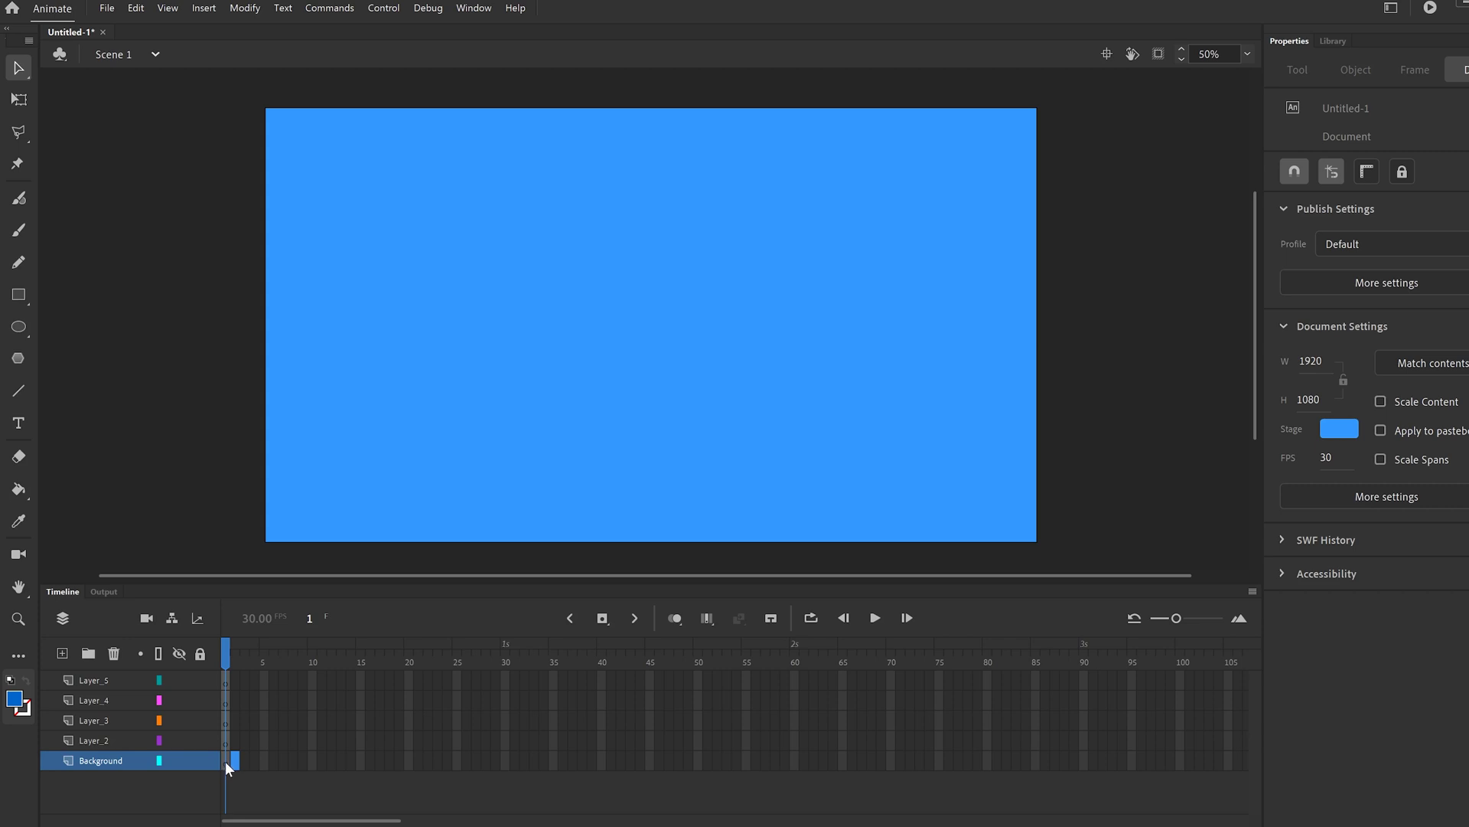
{"action": "left_click", "coordinate": [225, 760]}
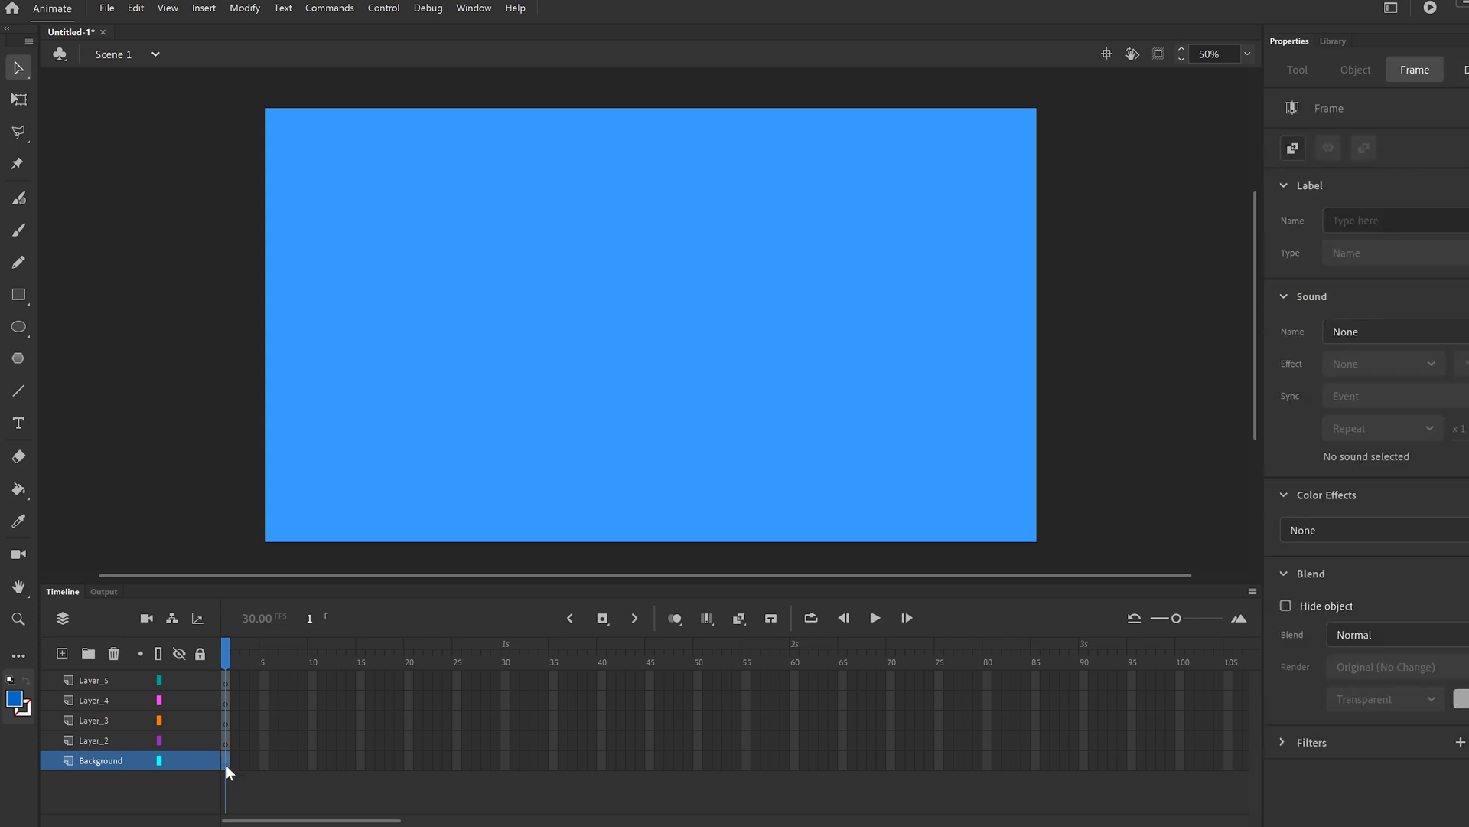
{"action": "left_click", "coordinate": [20, 297]}
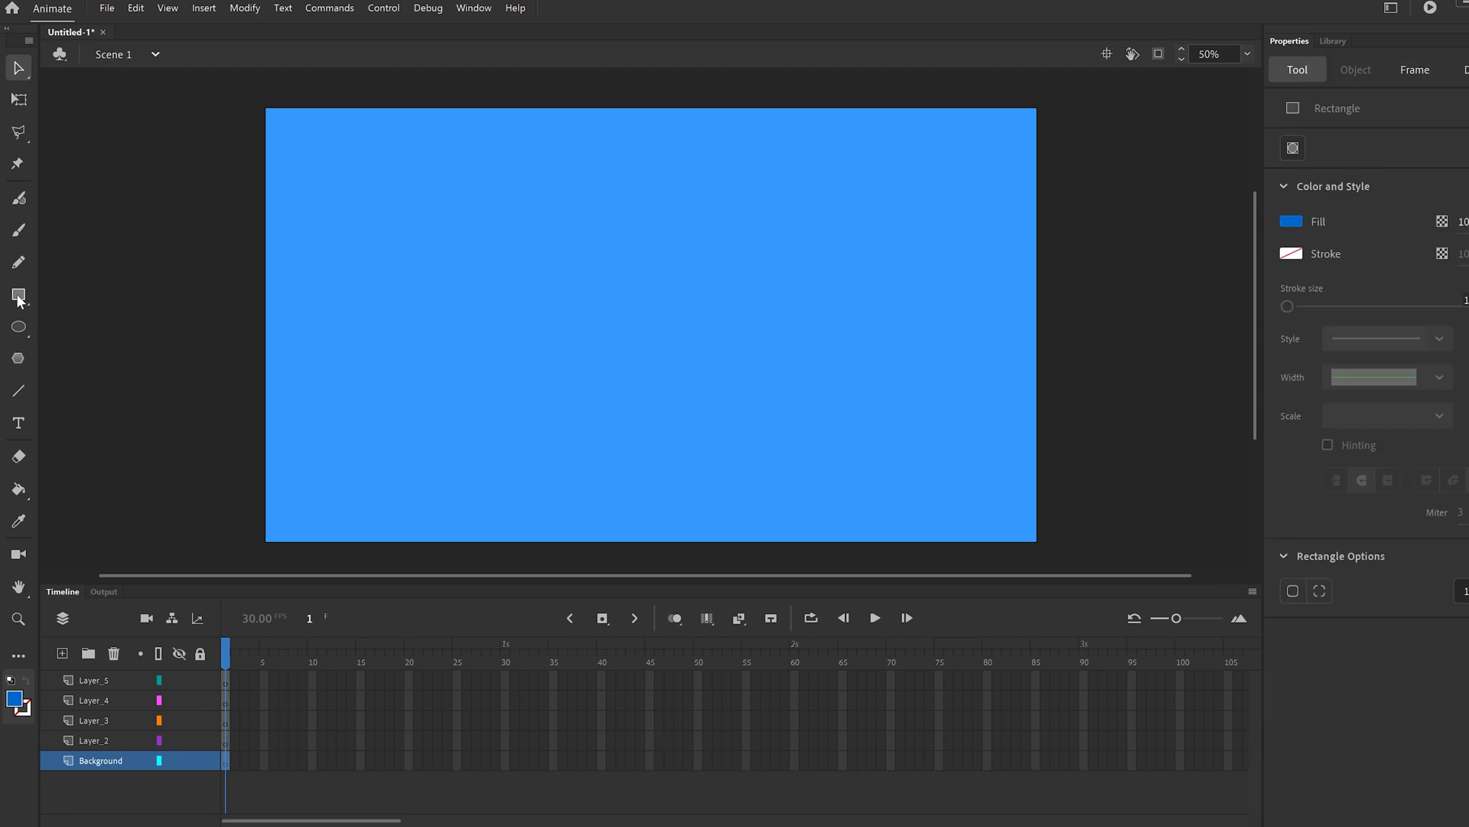
{"action": "left_click", "coordinate": [1291, 221]}
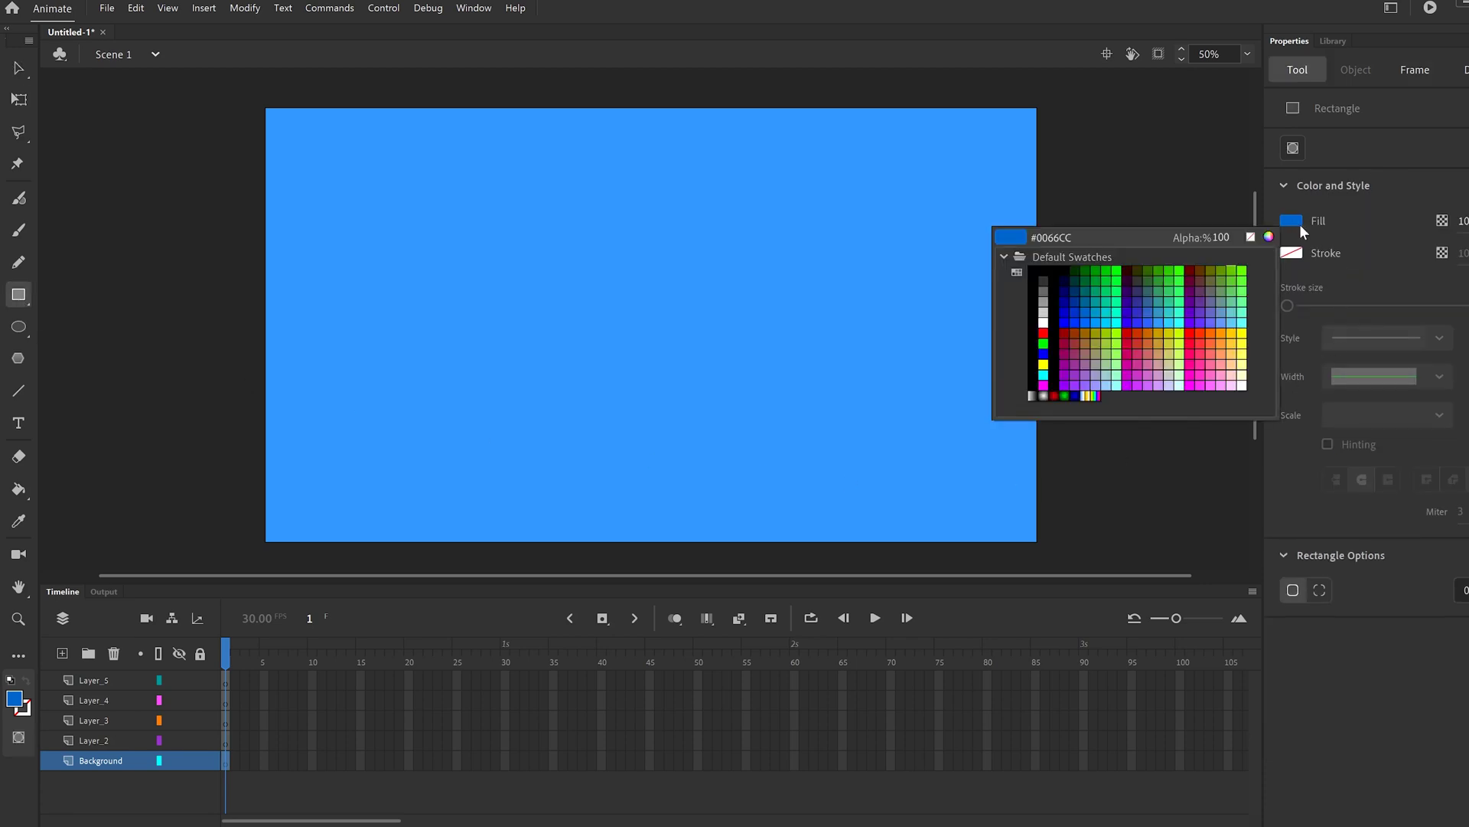
{"action": "left_click", "coordinate": [1103, 291]}
{"action": "mouse_move", "coordinate": [1088, 551]}
{"action": "left_mouse_down"}
{"action": "mouse_move", "coordinate": [901, 551]}
{"action": "mouse_move", "coordinate": [260, 485]}
{"action": "mouse_move", "coordinate": [209, 450]}
{"action": "mouse_move", "coordinate": [209, 419]}
{"action": "mouse_move", "coordinate": [210, 435]}
{"action": "left_mouse_up"}
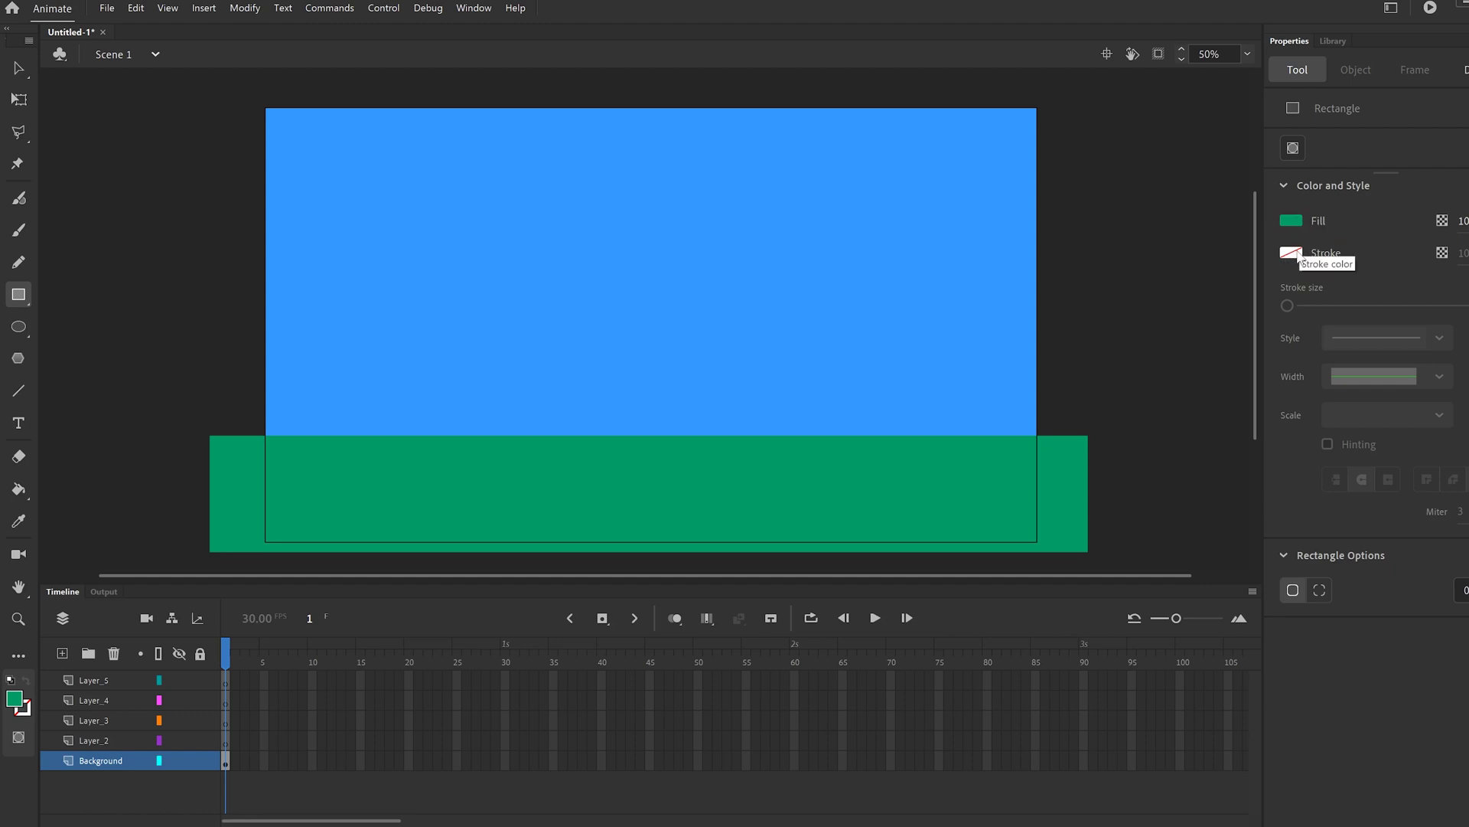
{"action": "key", "text": "ctrl+z"}
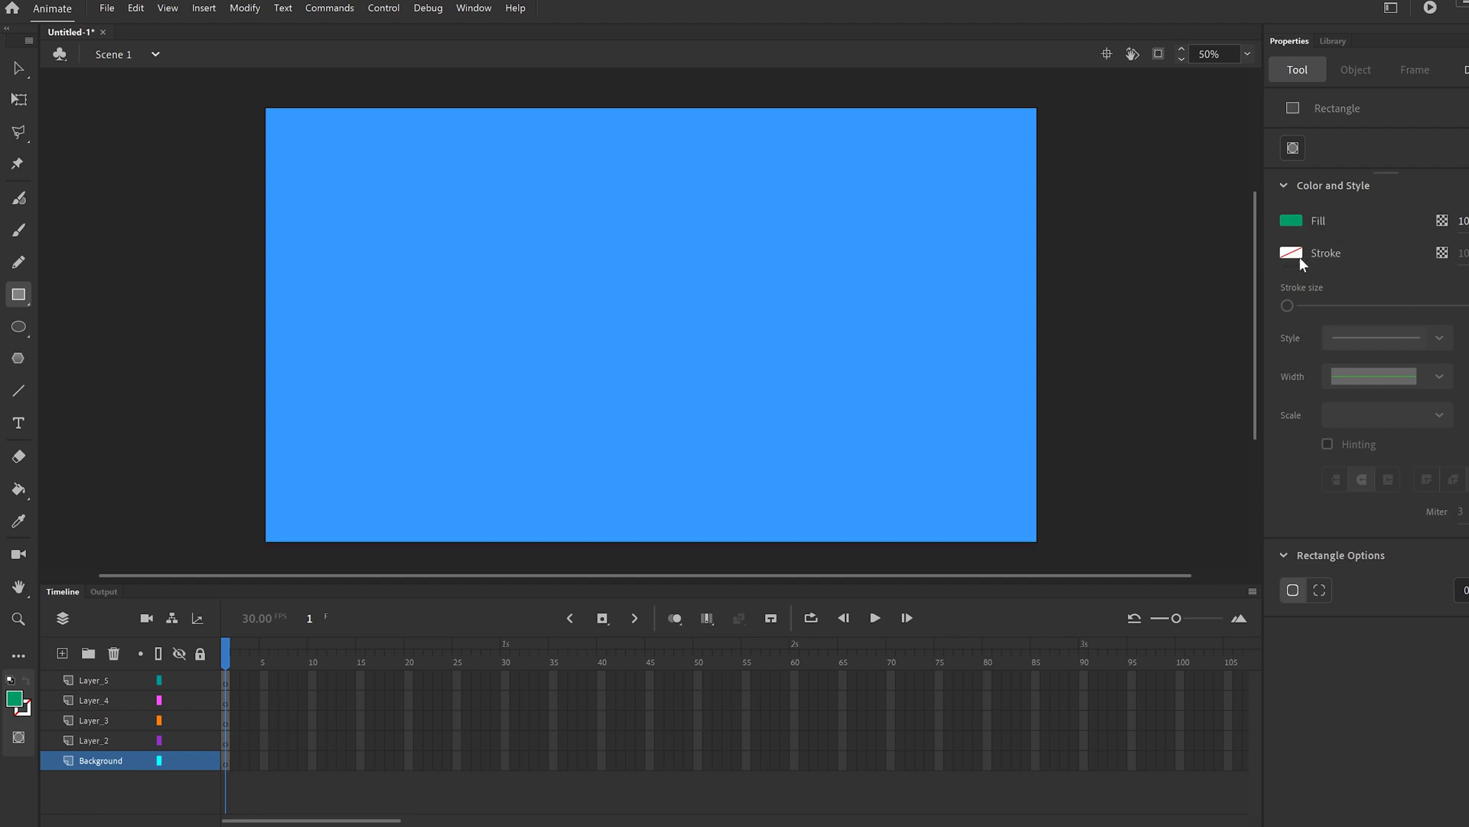
Draw a bright green rectangle without stroke across the lower part of the stage, extending past both sides, on the Background layer
{"action": "left_click", "coordinate": [1292, 256]}
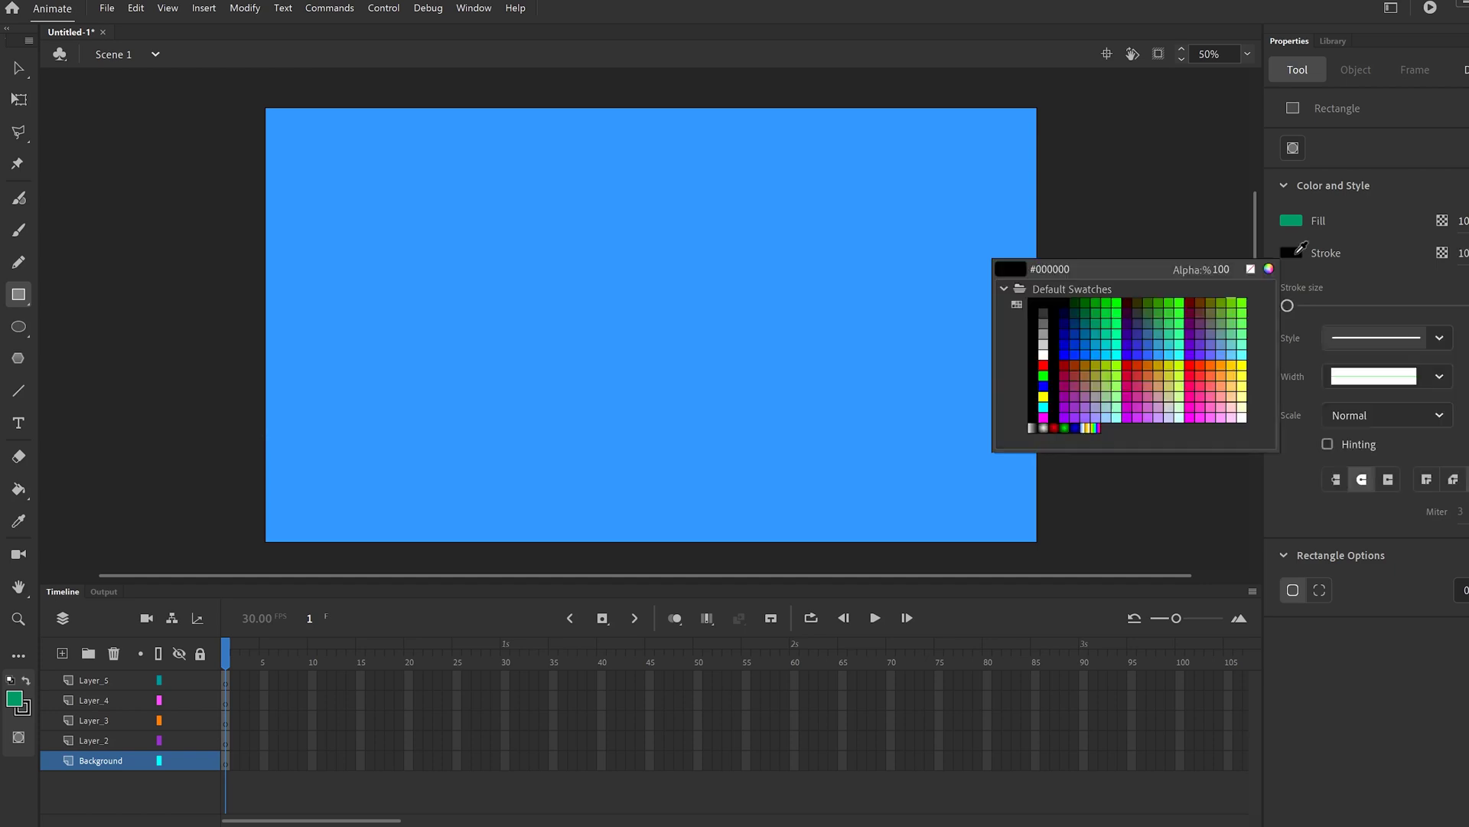
{"action": "left_click", "coordinate": [1250, 270]}
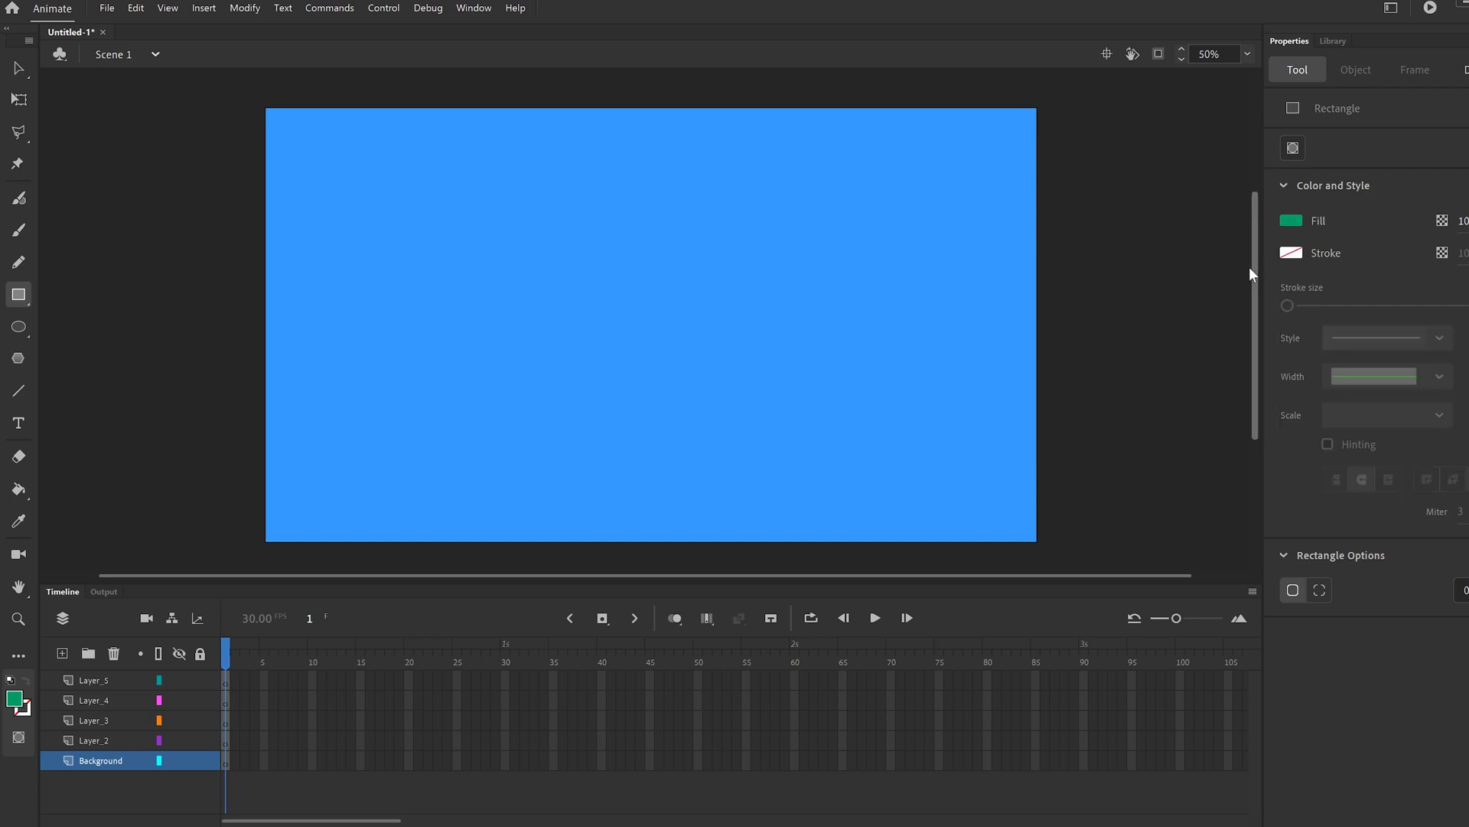
{"action": "left_click", "coordinate": [1290, 221]}
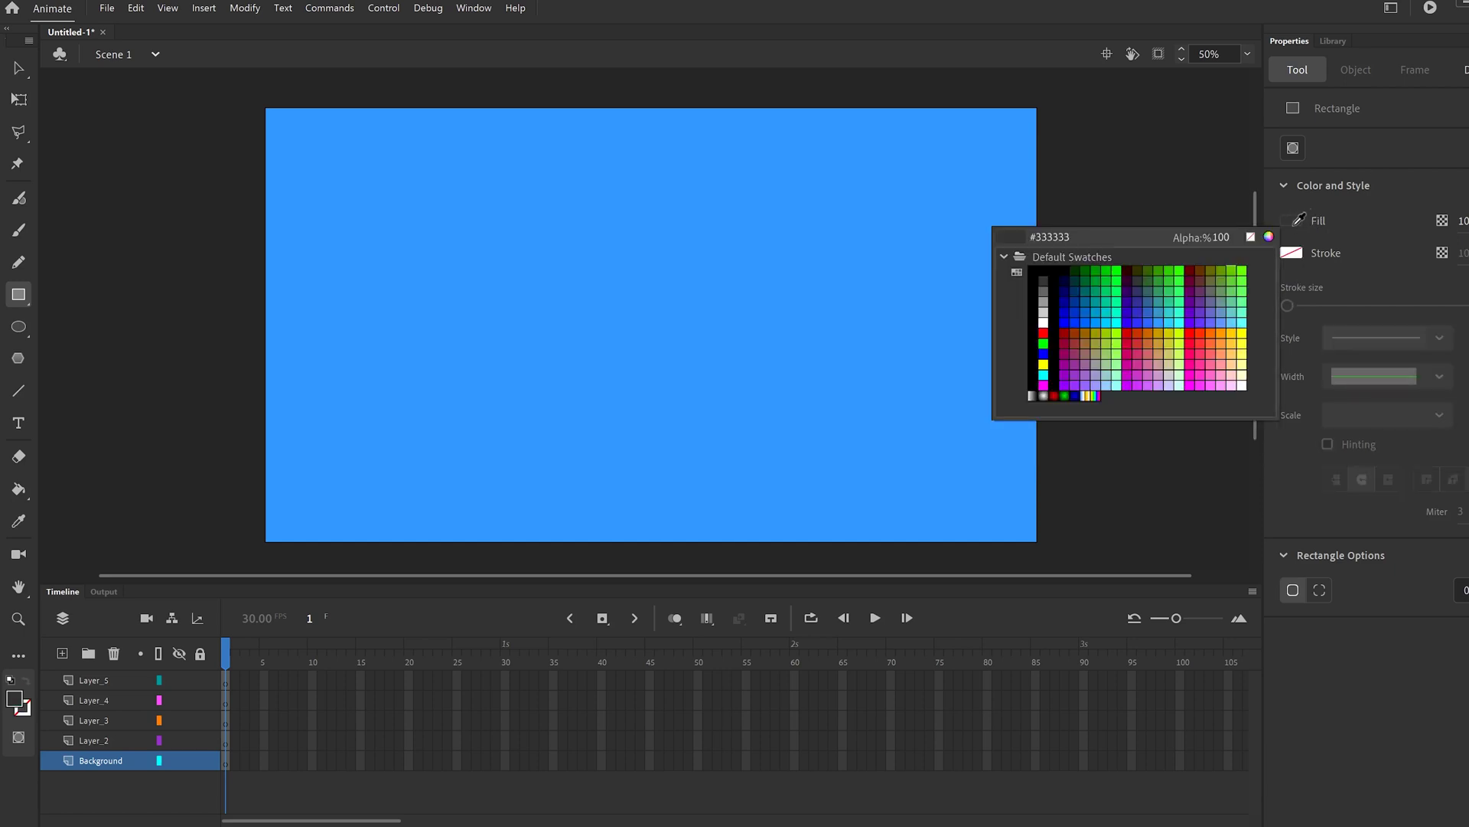
{"action": "left_click", "coordinate": [1106, 286]}
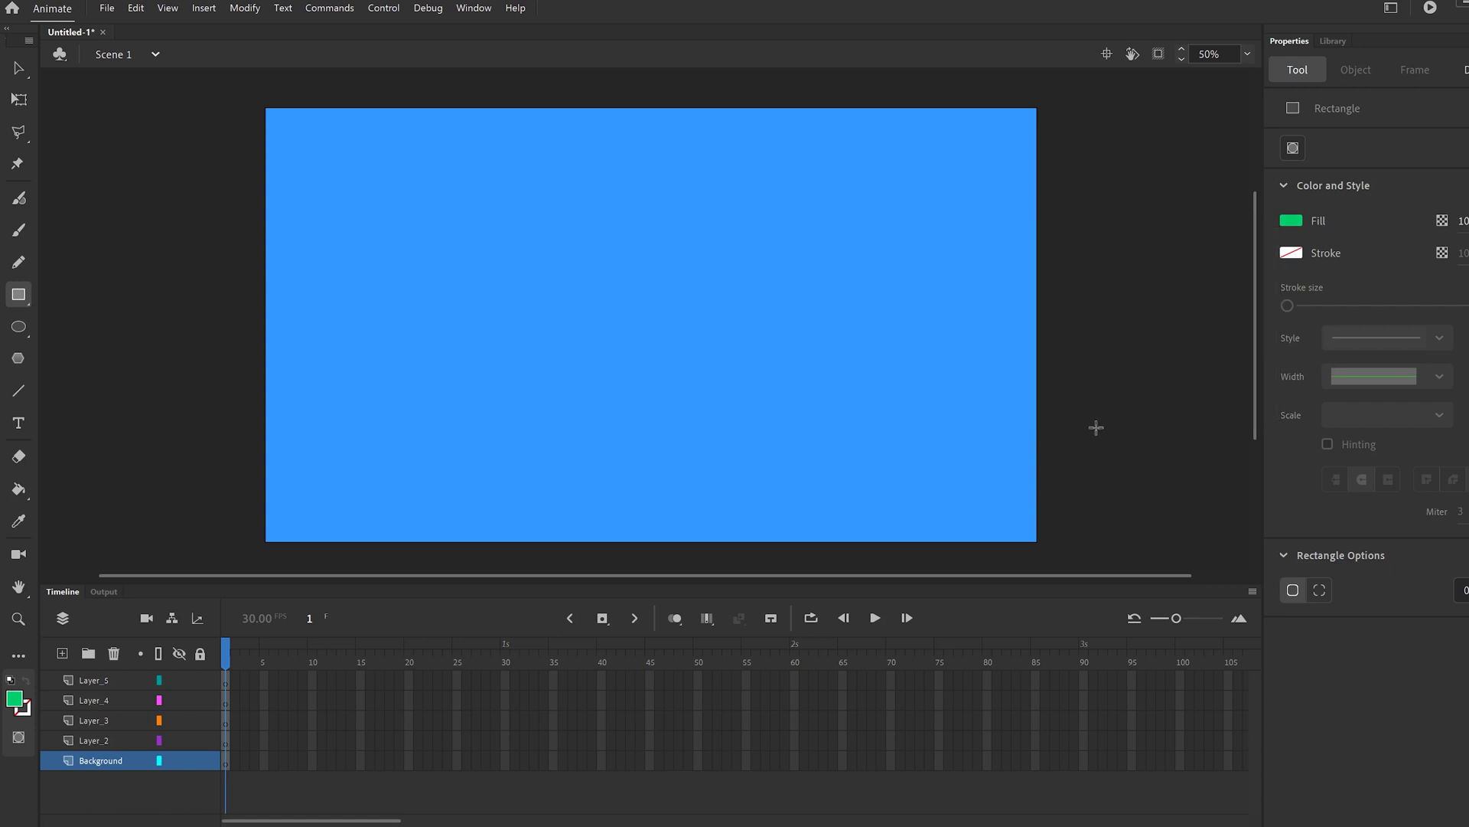
{"action": "mouse_move", "coordinate": [1086, 548]}
{"action": "left_mouse_down"}
{"action": "mouse_move", "coordinate": [341, 479]}
{"action": "mouse_move", "coordinate": [213, 433]}
{"action": "left_mouse_up"}
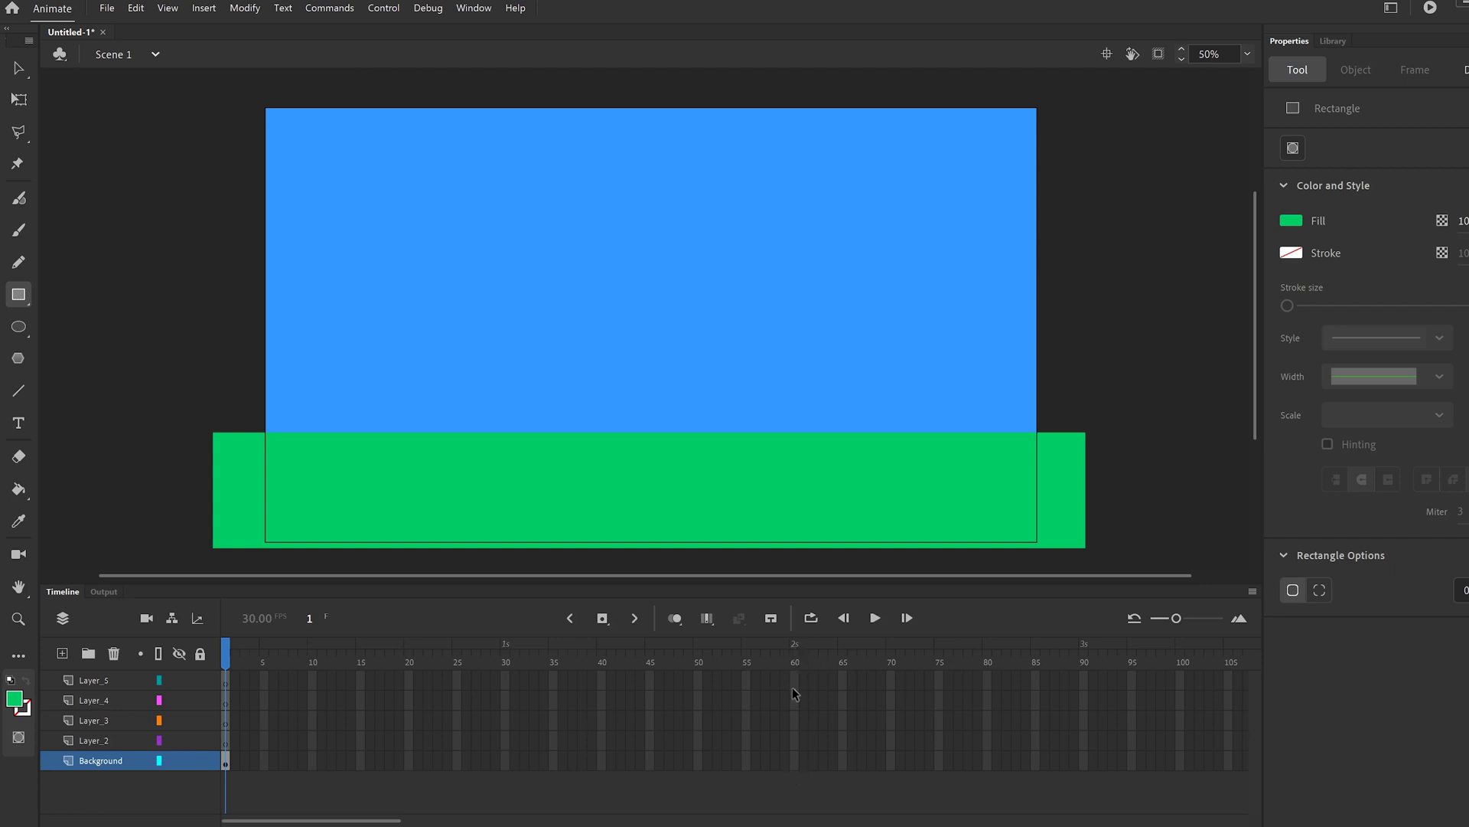
Insert a keyframe at frame 90 of the Background layer and lock the layer
{"action": "left_click", "coordinate": [1082, 764]}
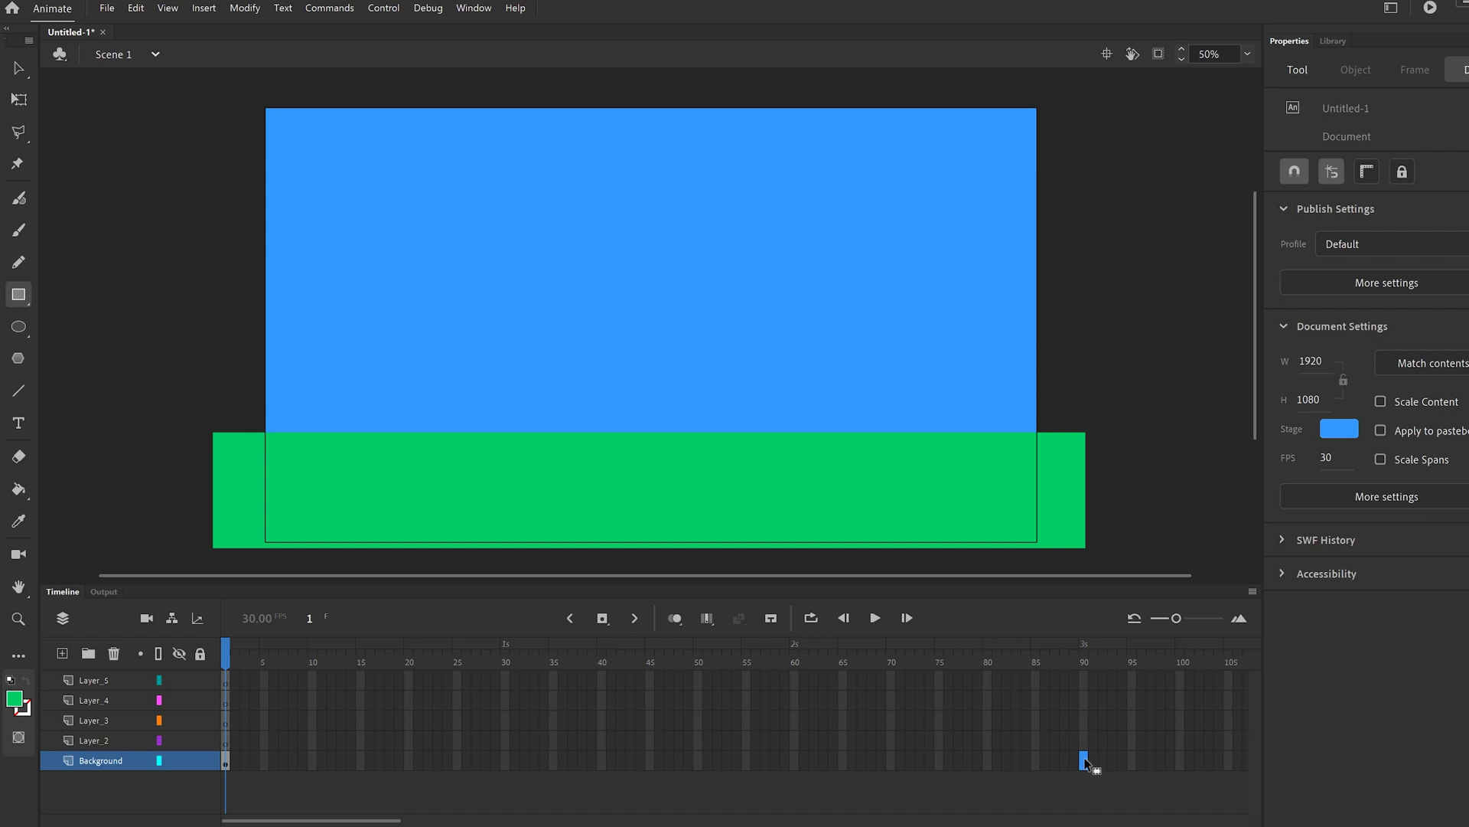
{"action": "right_click", "coordinate": [1083, 766]}
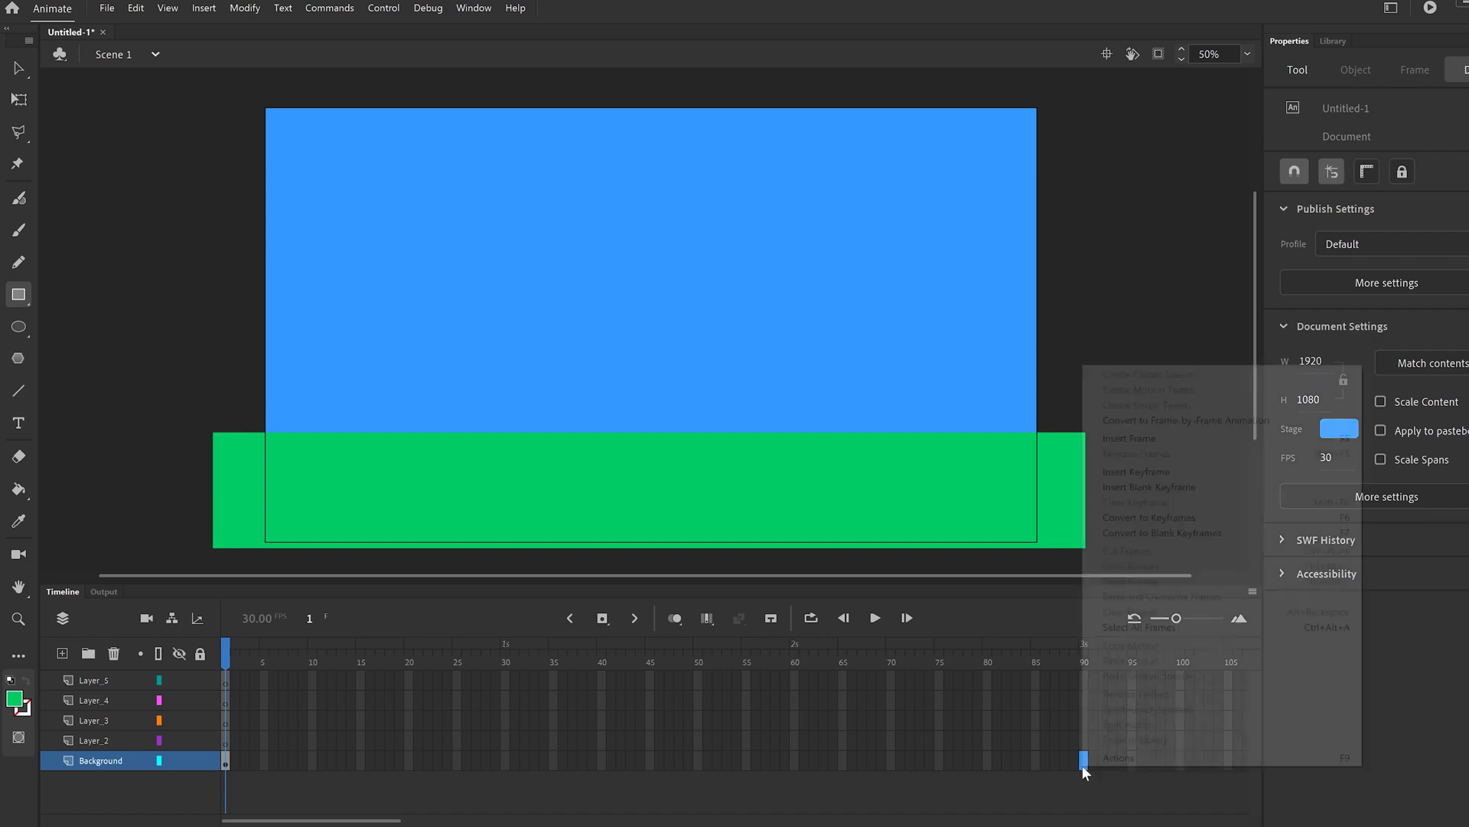
{"action": "left_click", "coordinate": [1152, 472]}
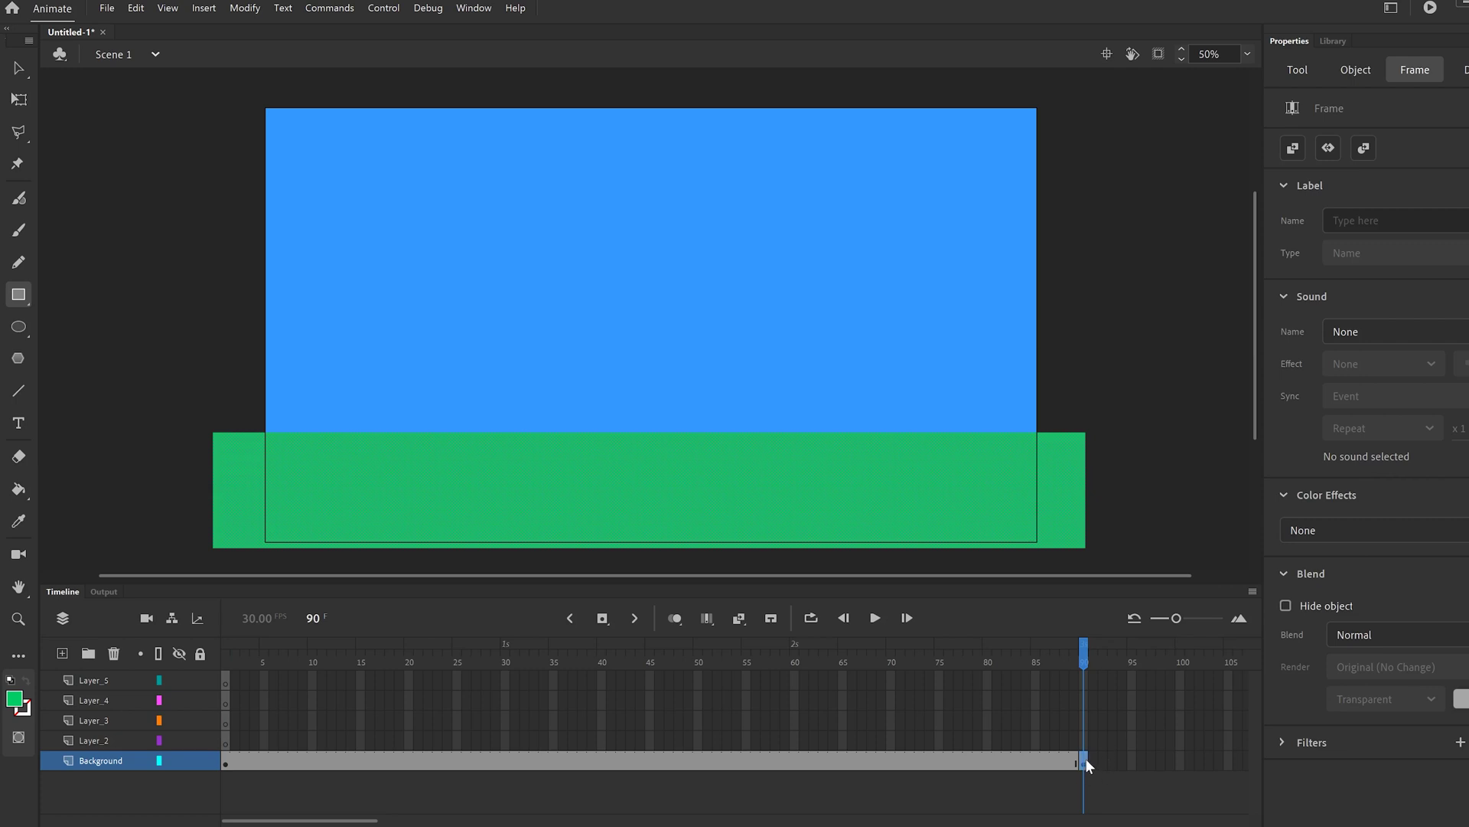
{"action": "left_click_drag", "start_coordinate": [1061, 649], "coordinate": [1035, 686]}
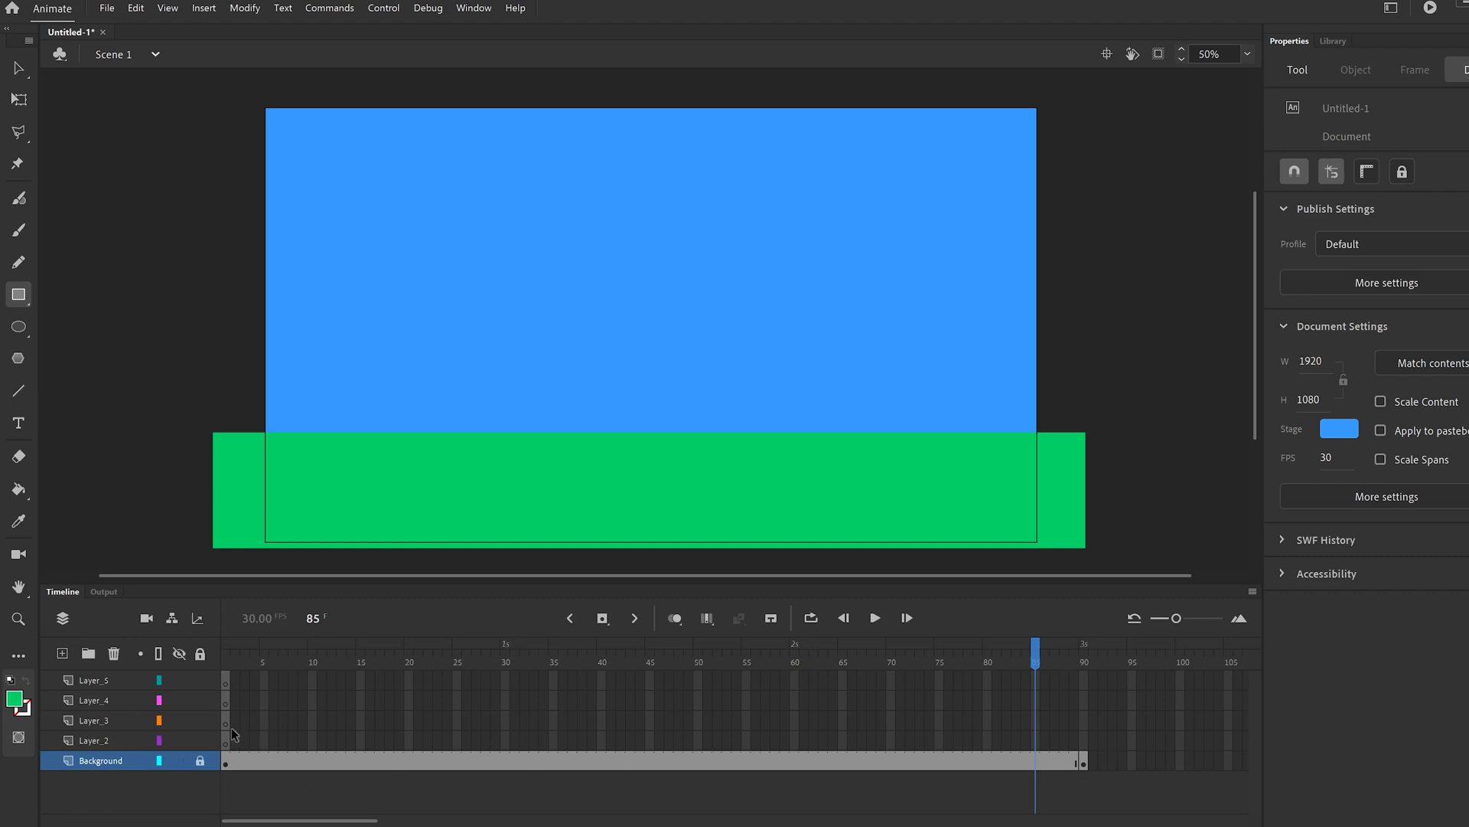
Rename Layer_2 as classic
{"action": "left_click", "coordinate": [86, 739]}
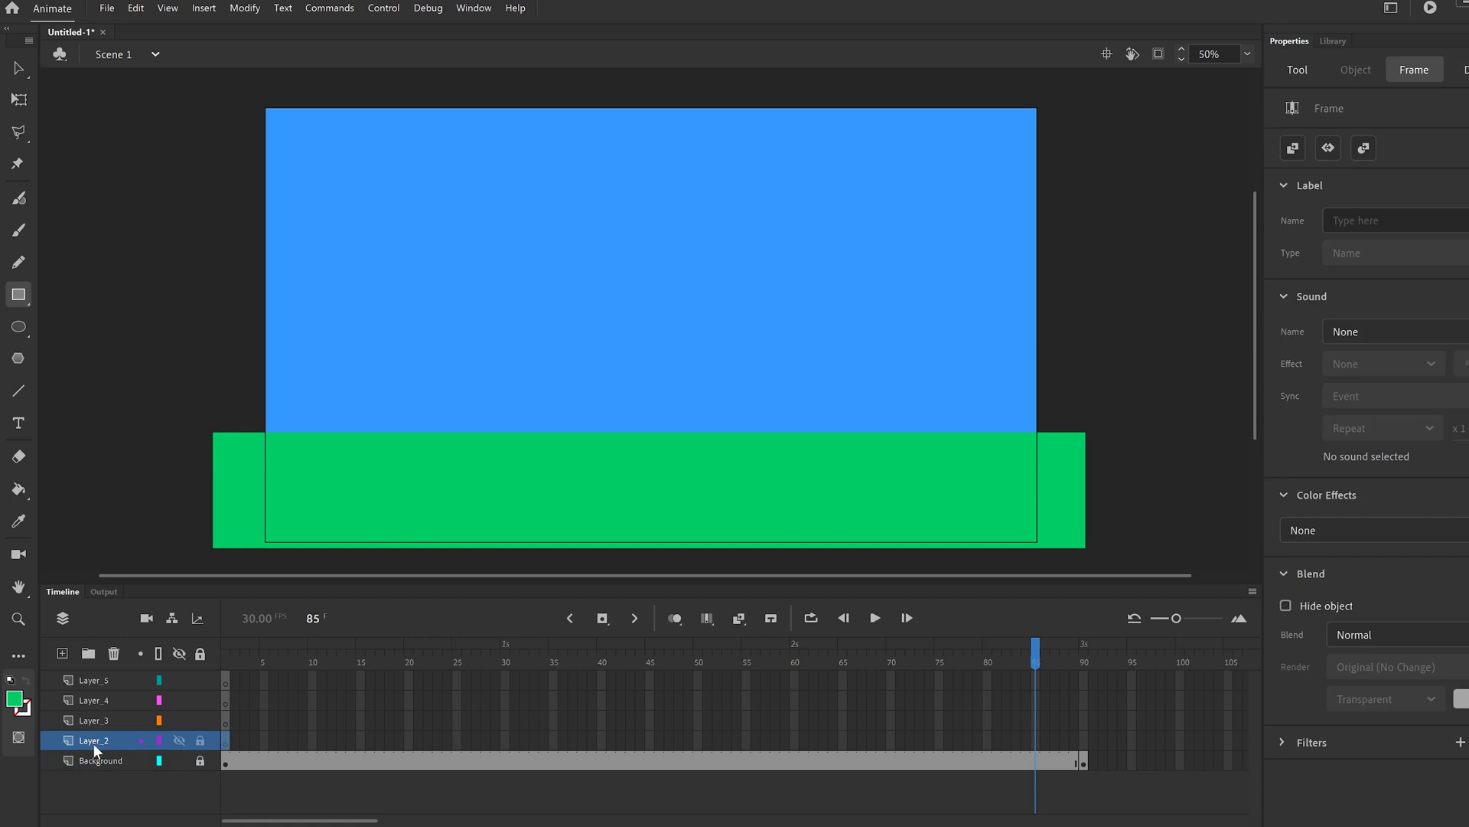
{"action": "double_click", "coordinate": [93, 741]}
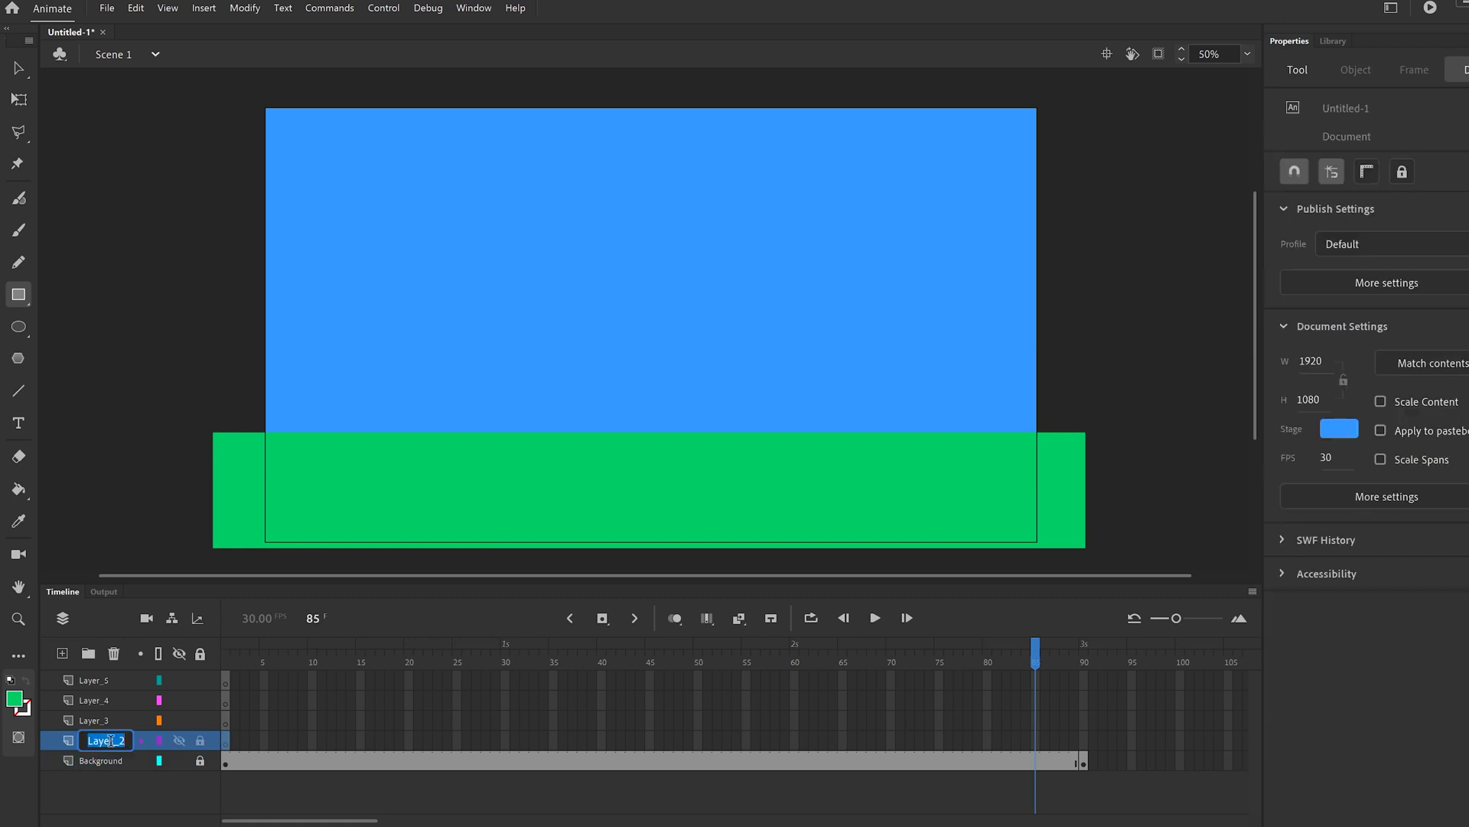
{"action": "type", "text": "classic"}
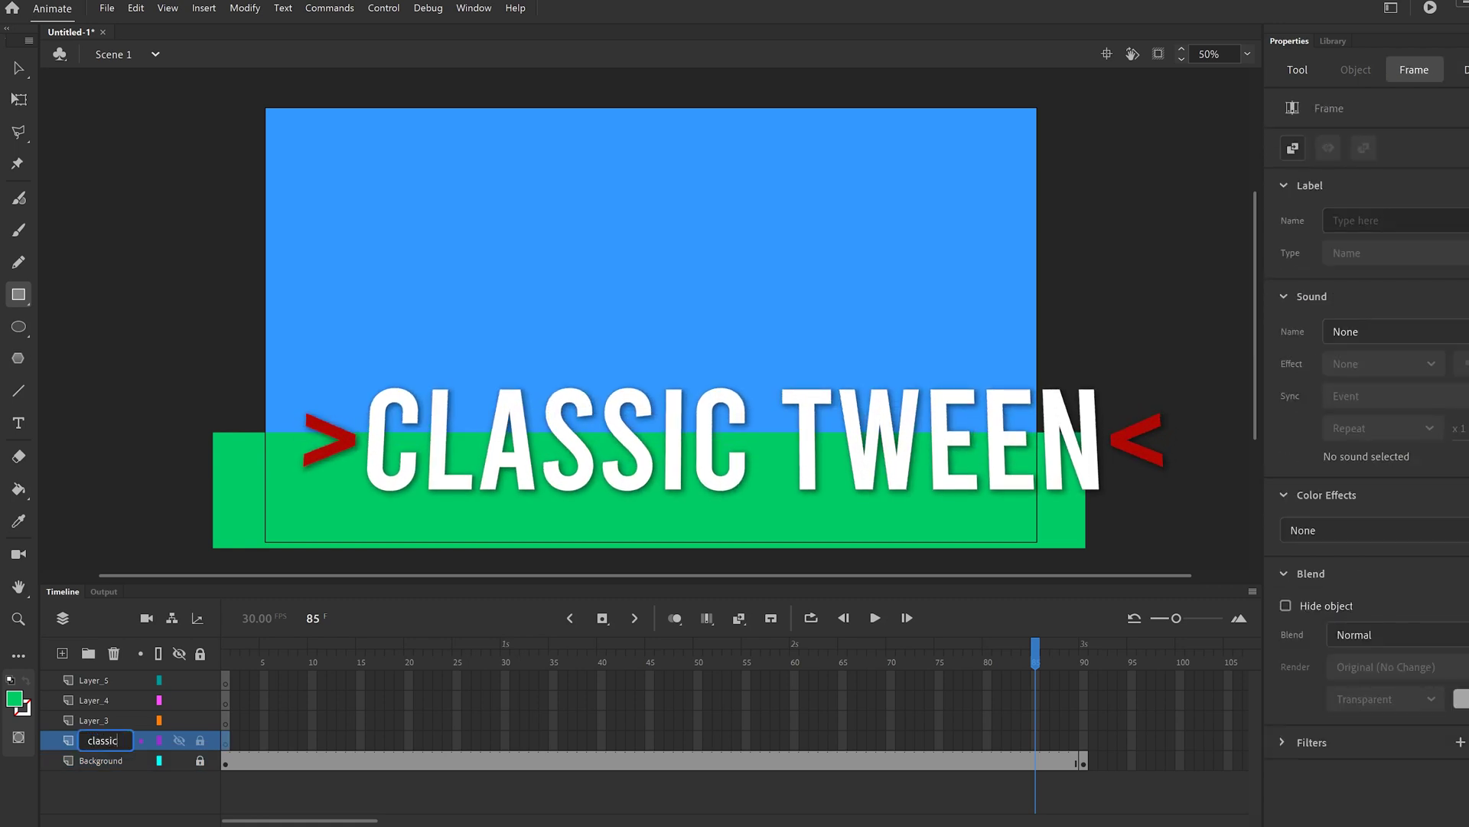
{"action": "left_click", "coordinate": [126, 779]}
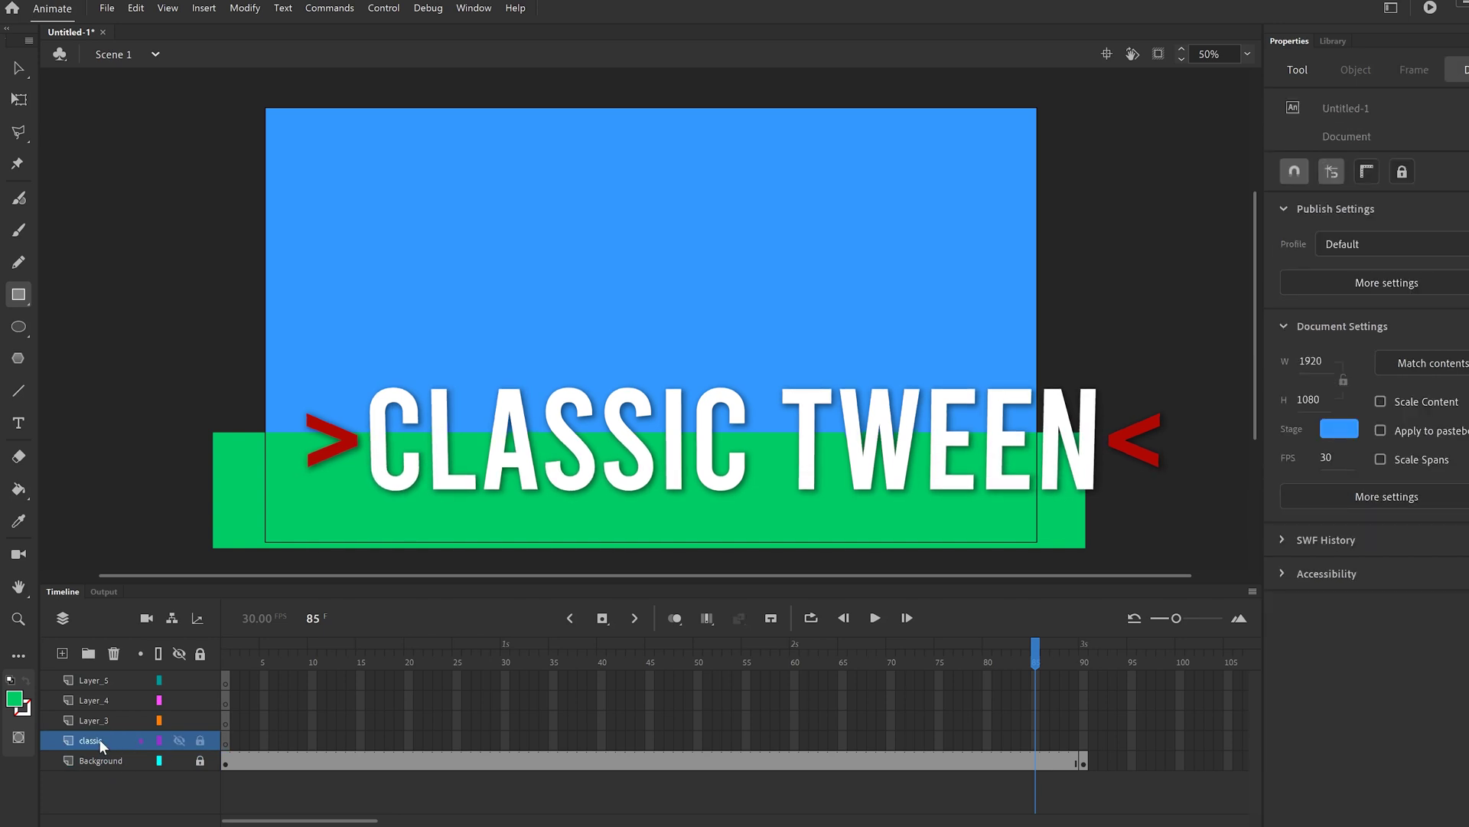
Draw a dark indigo circle without stroke, about 180 px wide, in the sky's upper-left area on the classic layer's first frame
{"action": "left_click", "coordinate": [225, 740]}
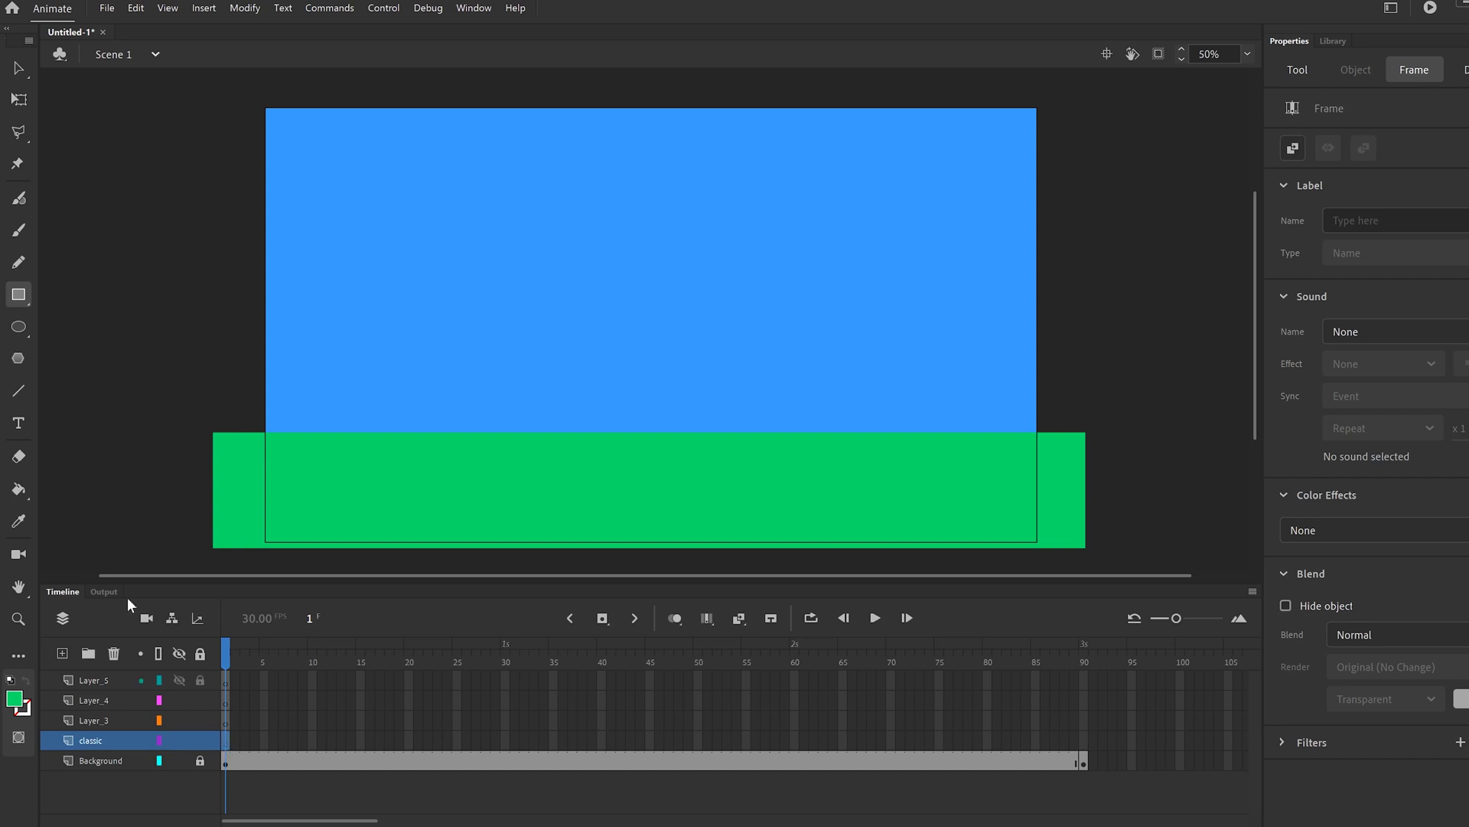
{"action": "left_click", "coordinate": [18, 328]}
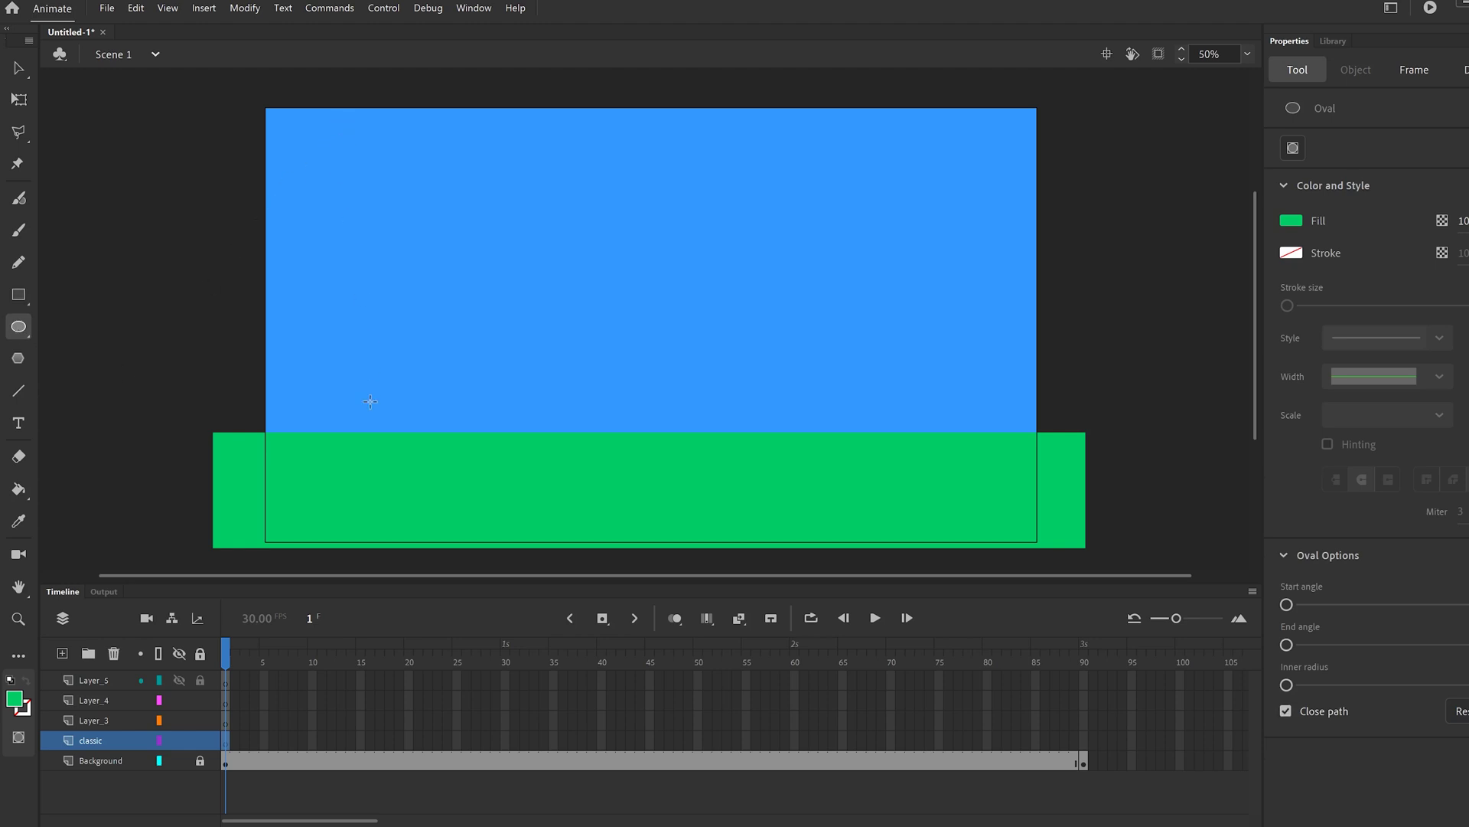
{"action": "left_click_drag", "start_coordinate": [307, 147], "coordinate": [370, 209]}
{"action": "left_click", "coordinate": [1291, 221]}
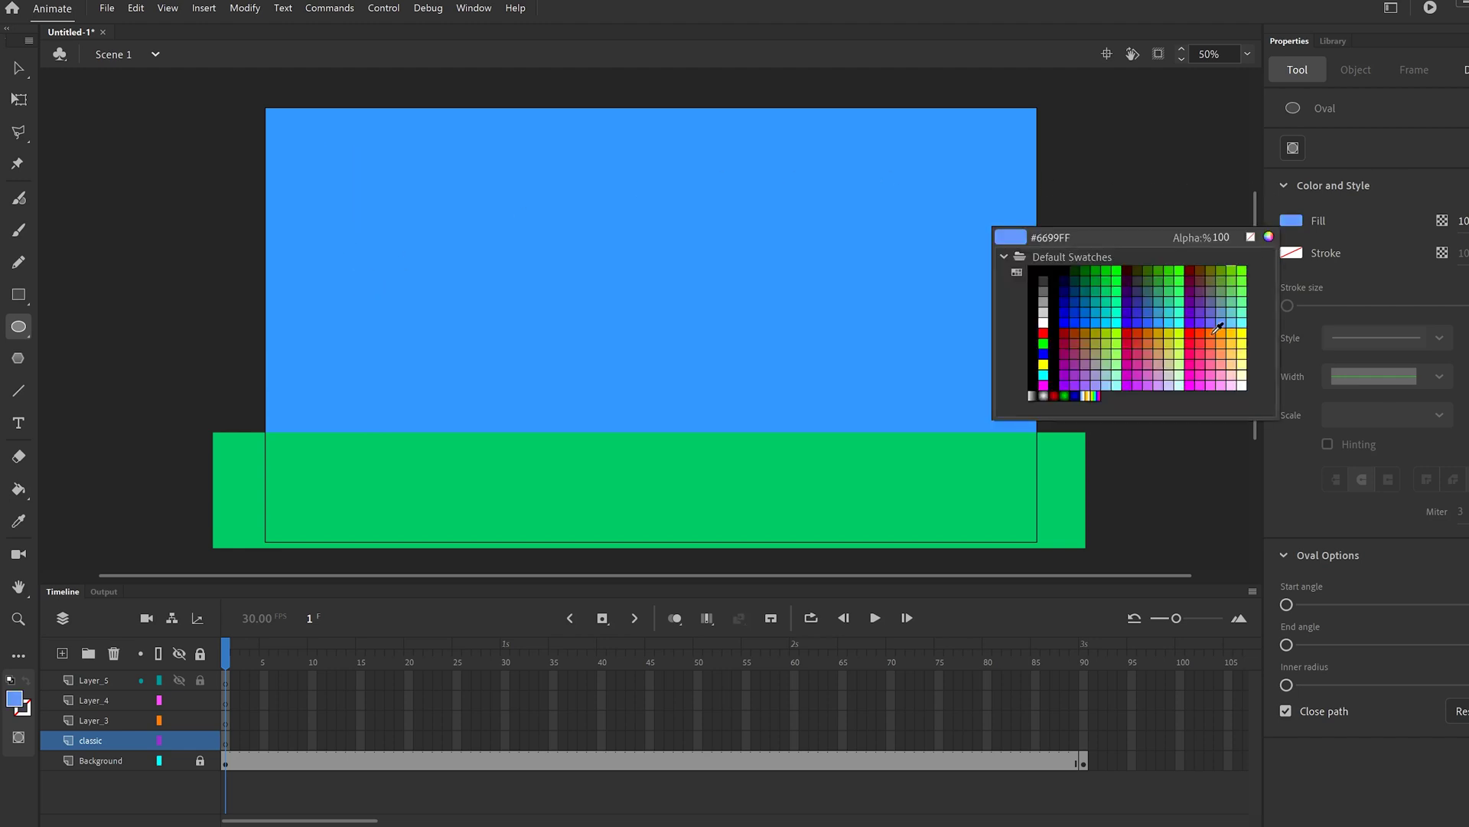
{"action": "left_click", "coordinate": [1129, 298]}
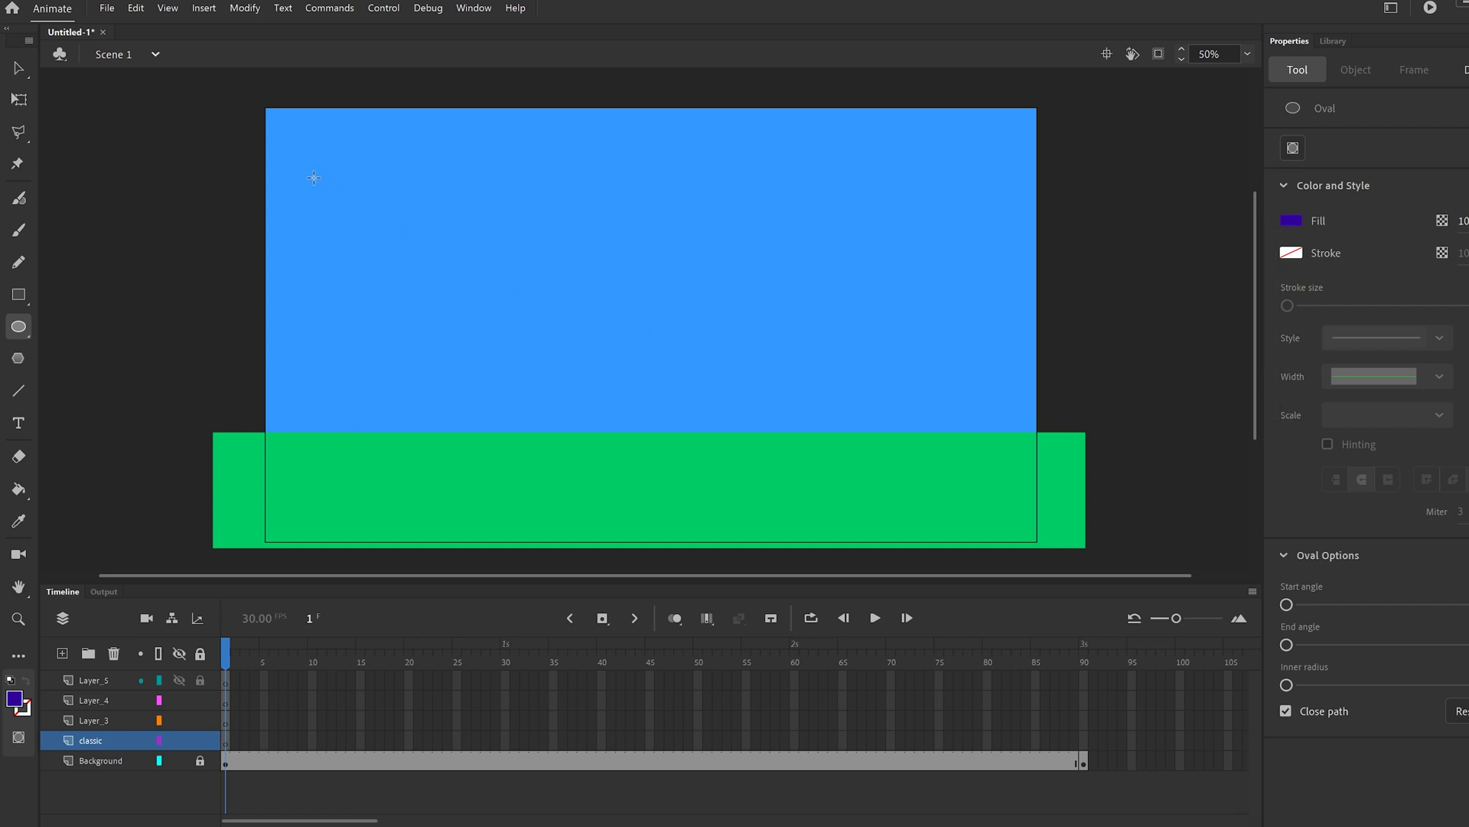
{"action": "left_click_drag", "start_coordinate": [316, 143], "coordinate": [387, 219]}
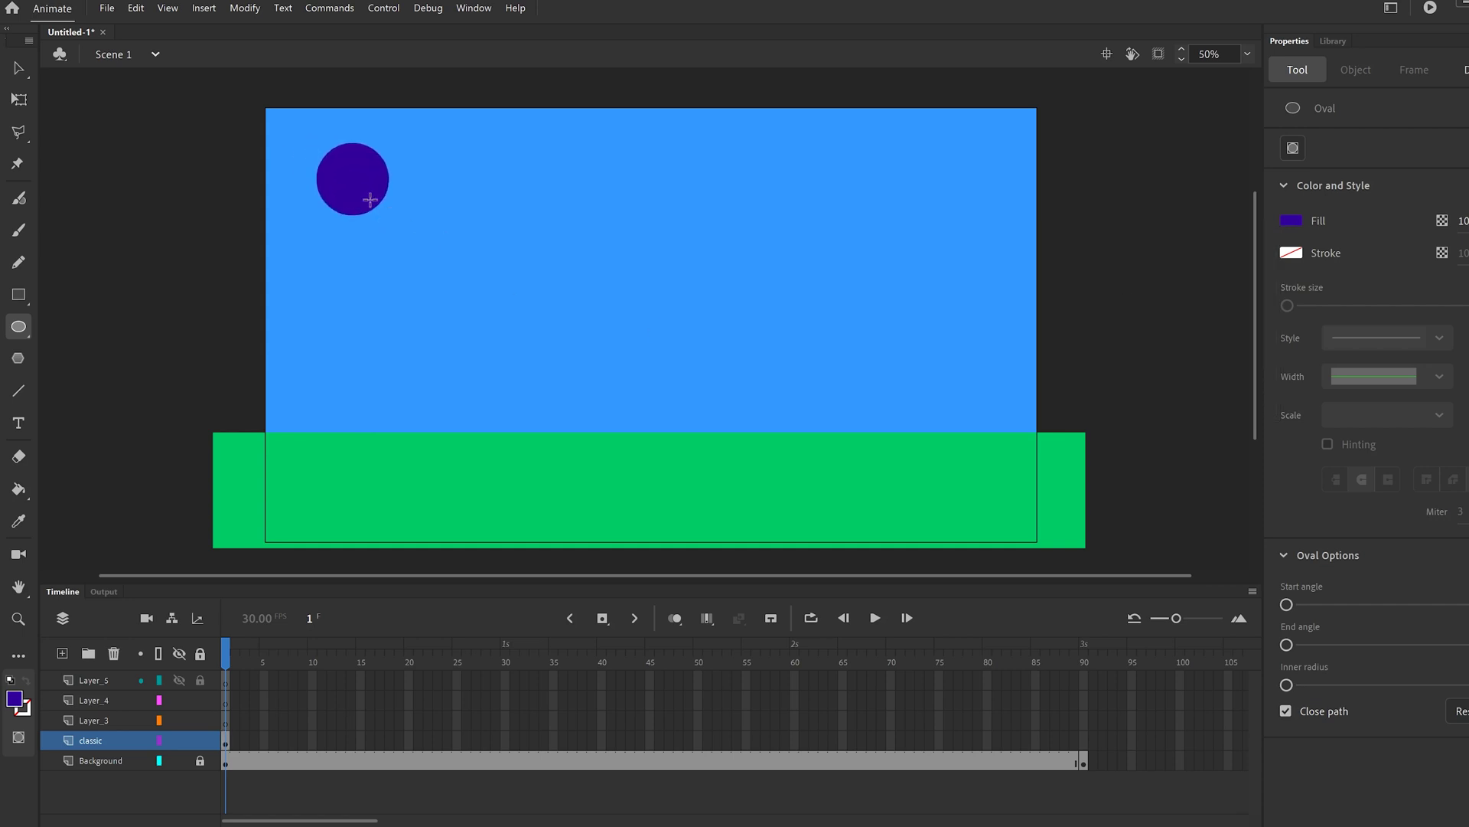
Insert a keyframe at frame 90 of the classic layer and move the circle straight down onto the green ground, to about Y 758
{"action": "left_click", "coordinate": [225, 740]}
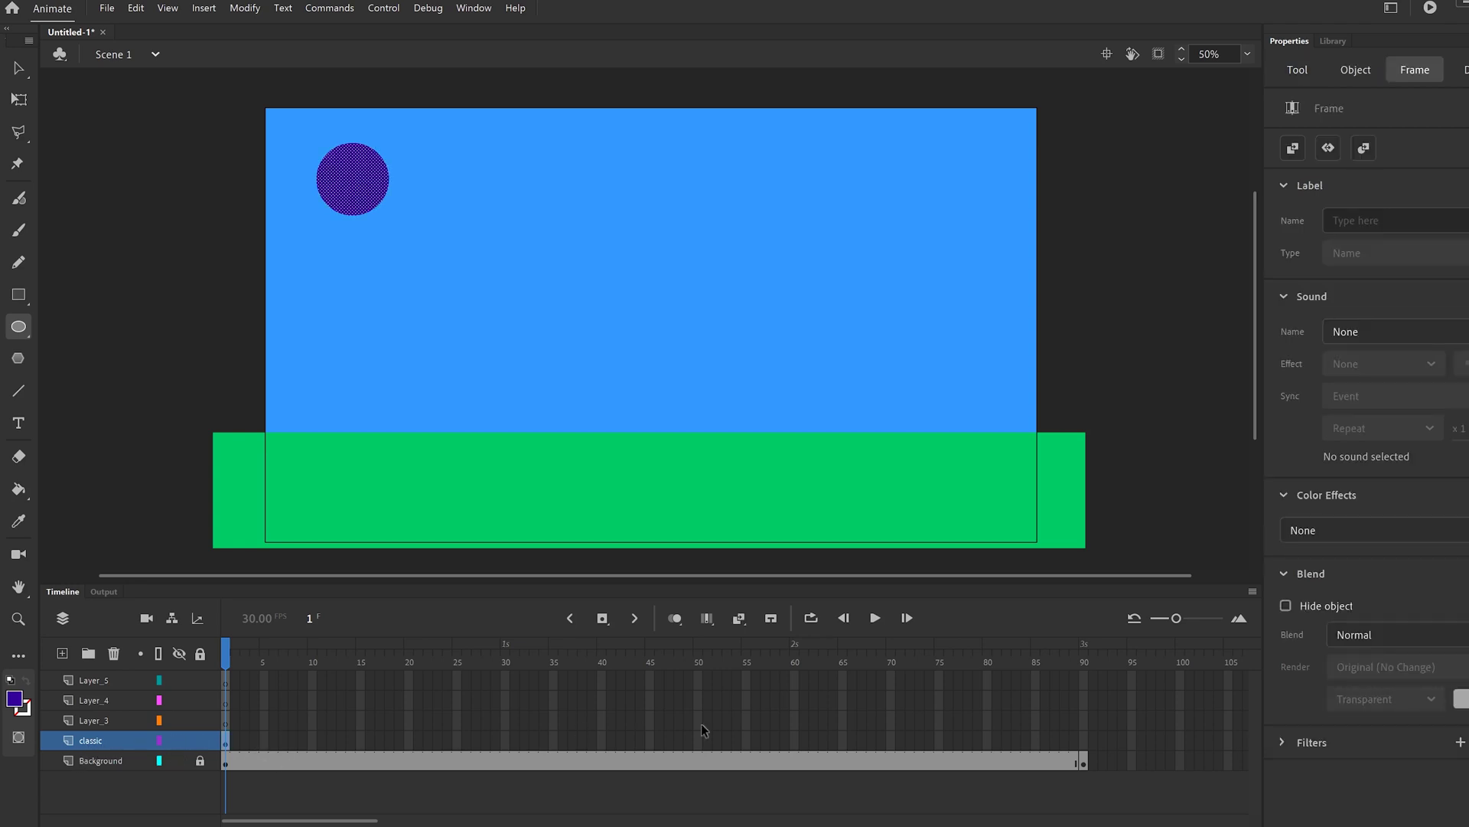
{"action": "left_click", "coordinate": [1083, 740]}
{"action": "right_click", "coordinate": [1082, 741]}
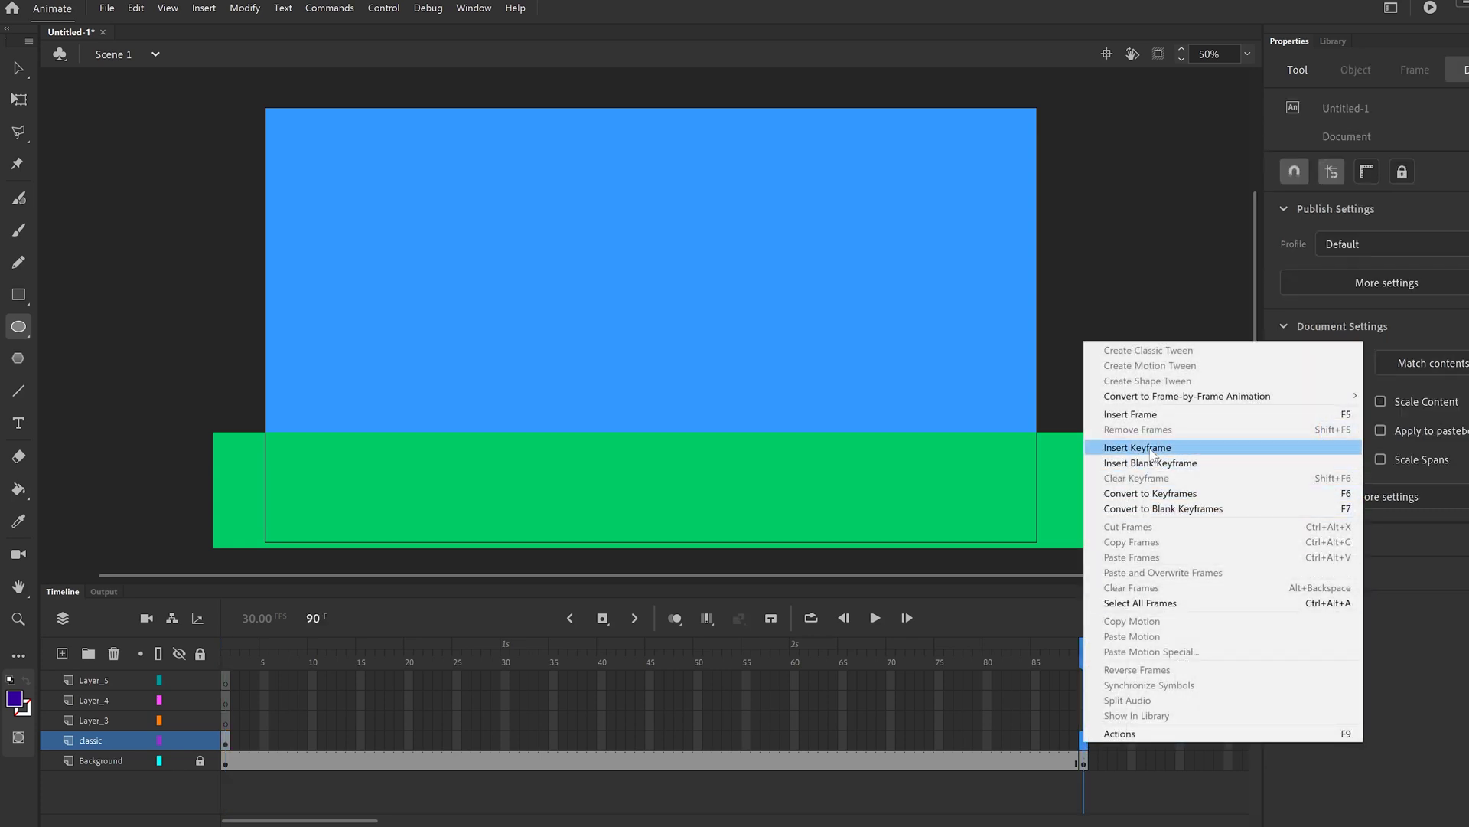
{"action": "left_click", "coordinate": [1152, 449]}
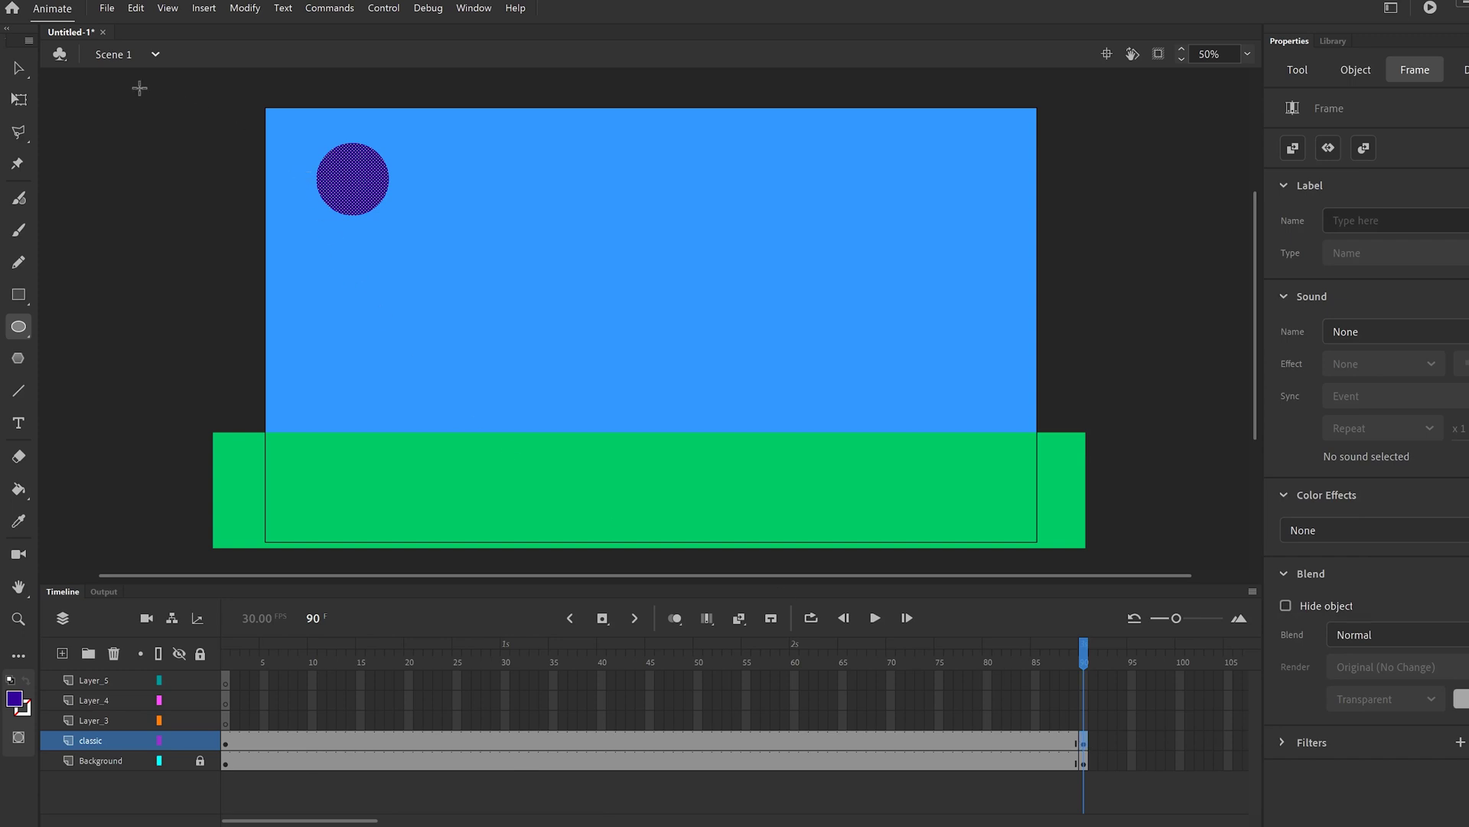
{"action": "left_click", "coordinate": [16, 73]}
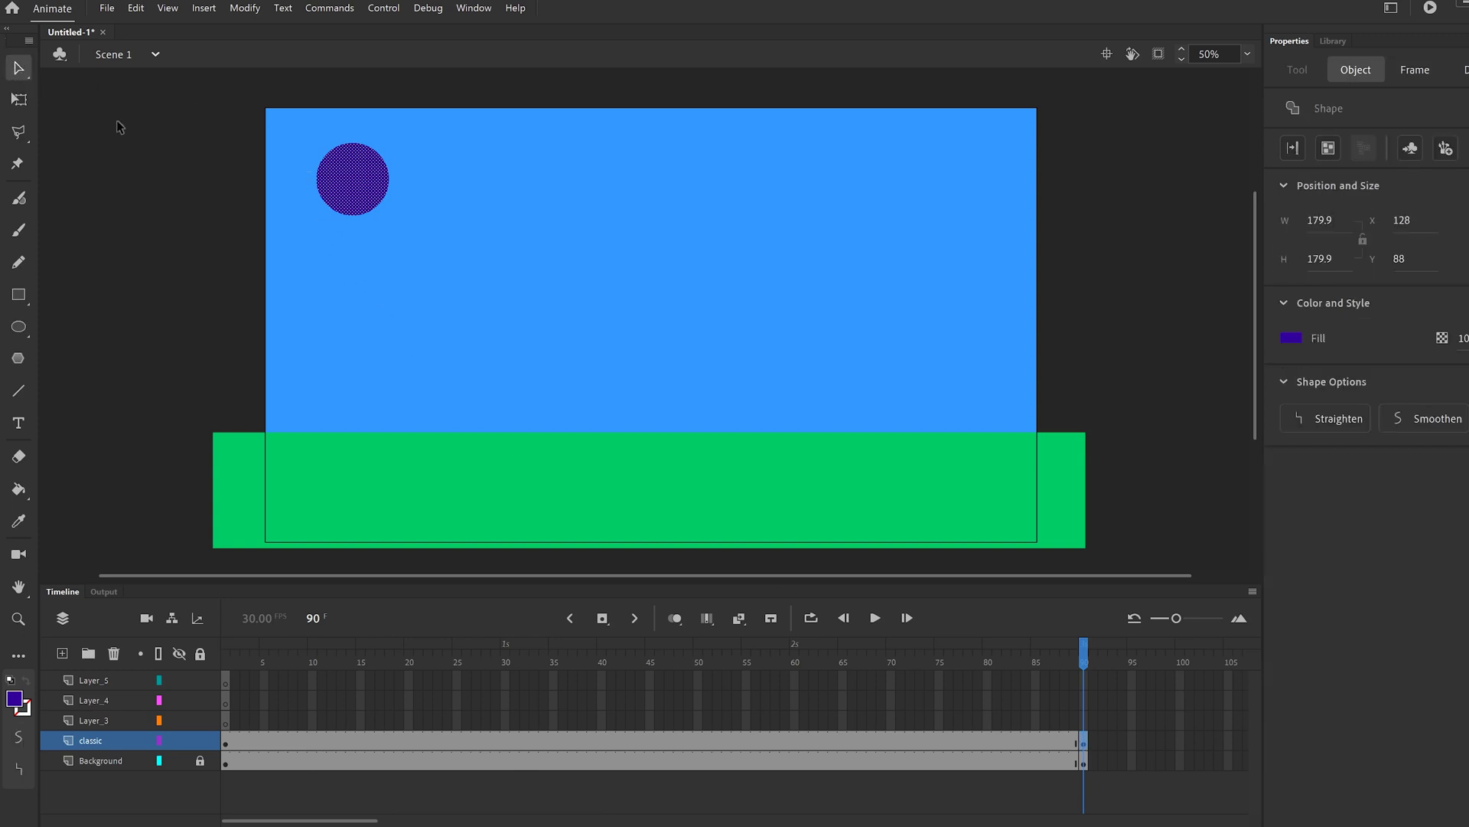
{"action": "left_click_drag", "start_coordinate": [348, 187], "coordinate": [349, 459]}
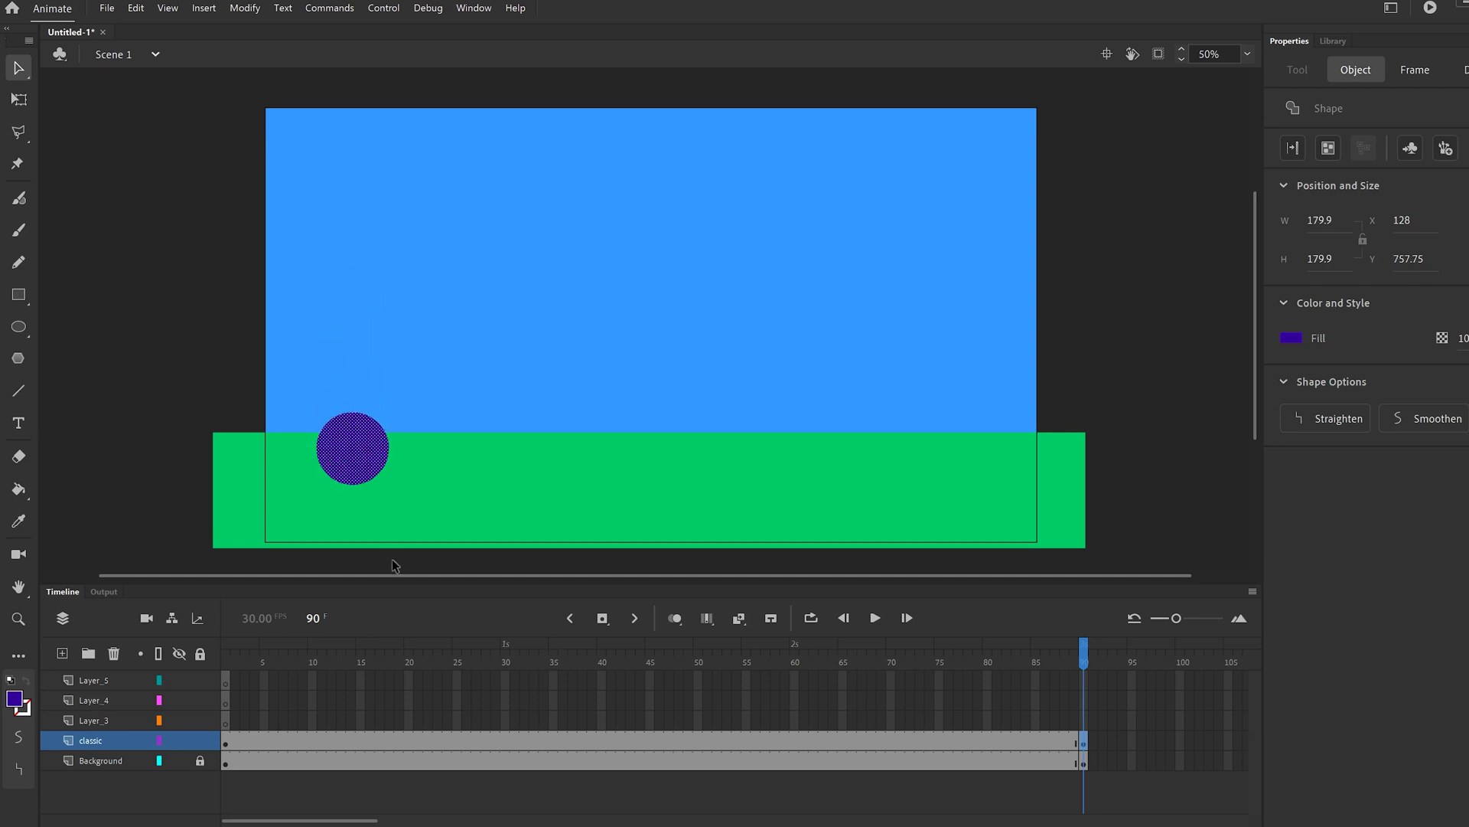
Create a classic tween between the first and last keyframes of the classic layer
{"action": "left_click", "coordinate": [707, 738]}
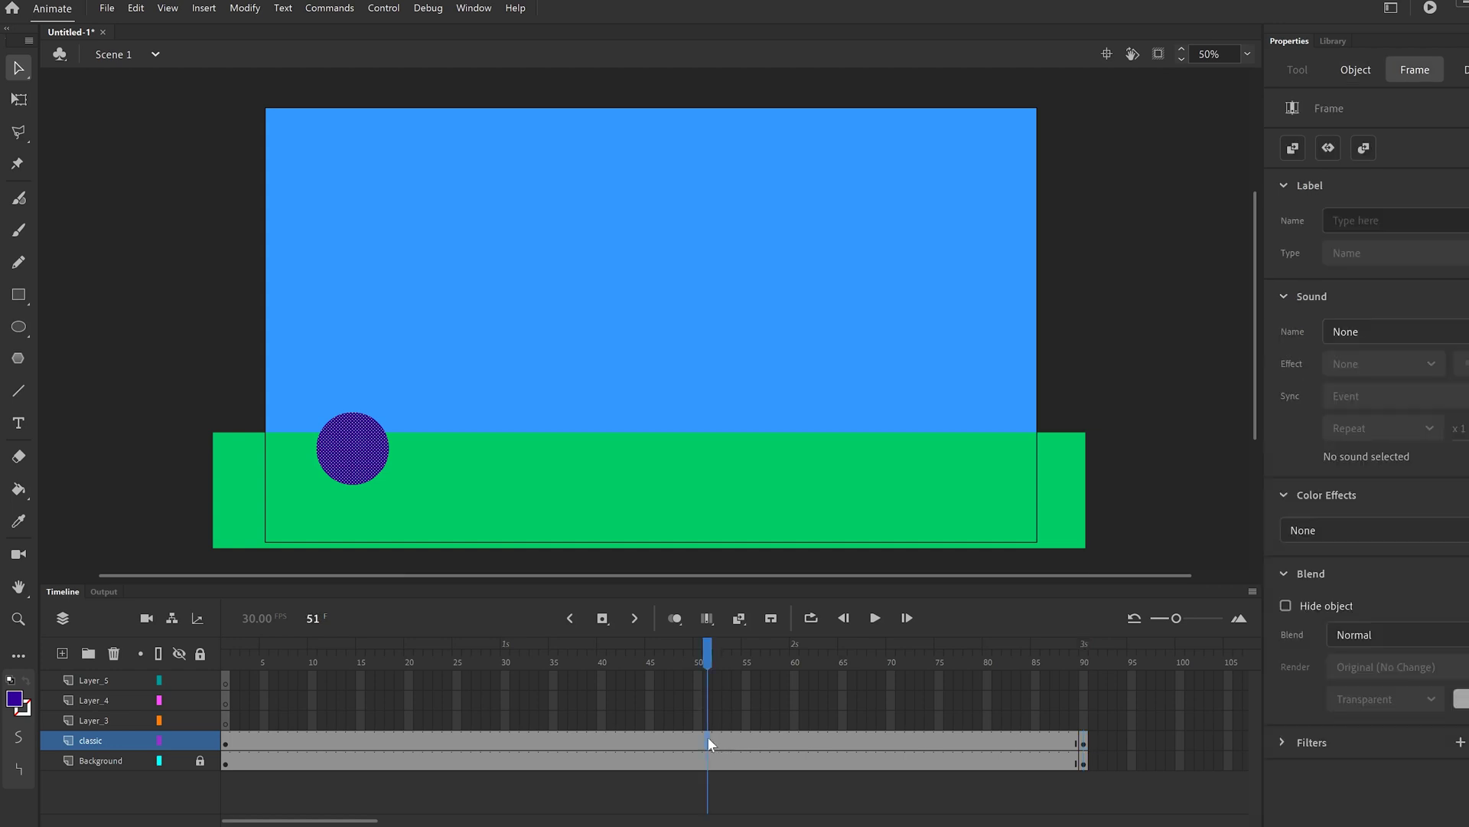
{"action": "right_click", "coordinate": [612, 740]}
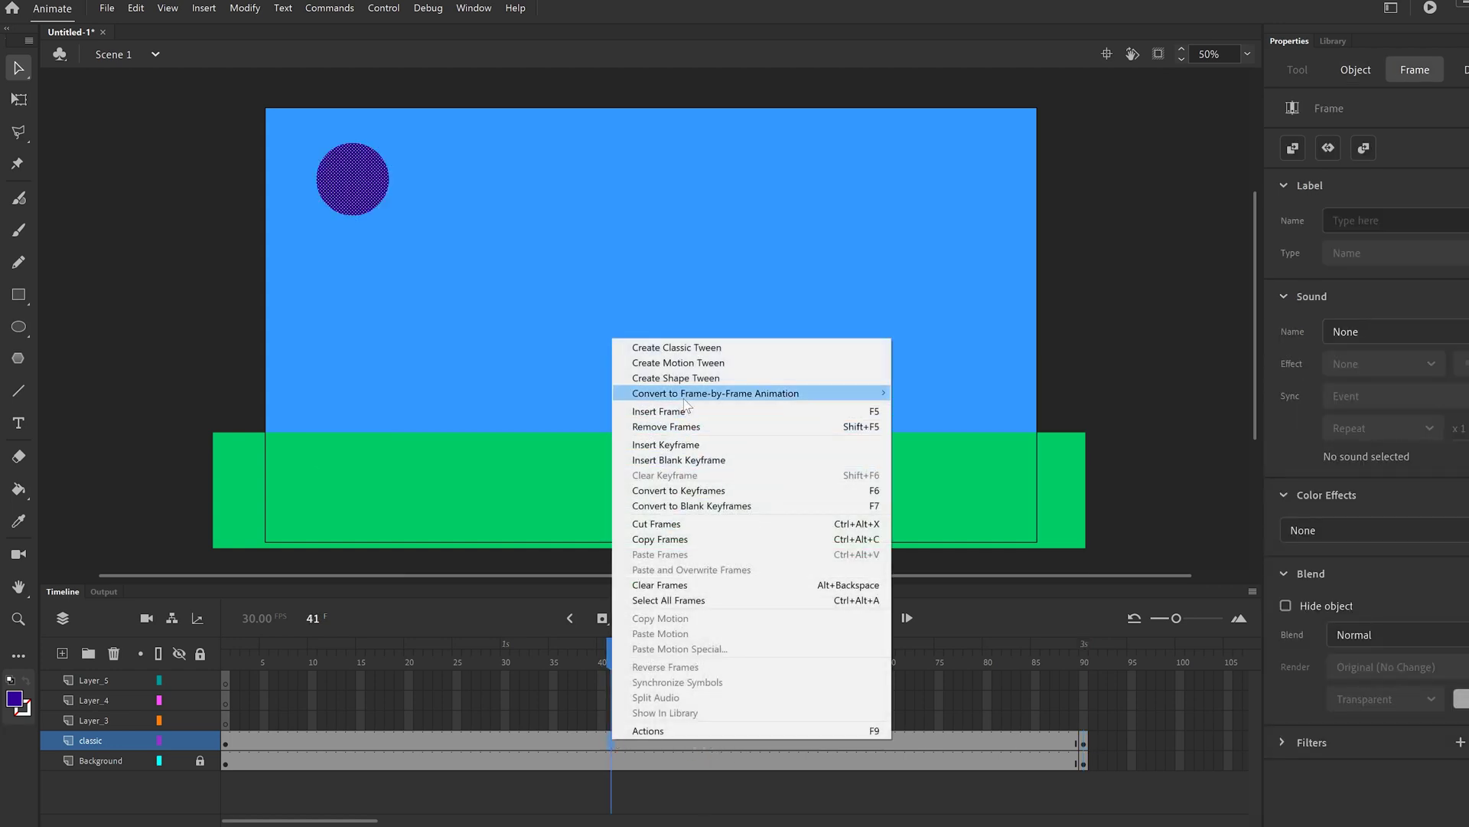
{"action": "left_click", "coordinate": [687, 348]}
Examine the circle's start and end positions in the classic tween and preview its motion between frames 1 and 90
{"action": "left_click_drag", "start_coordinate": [514, 663], "coordinate": [225, 663]}
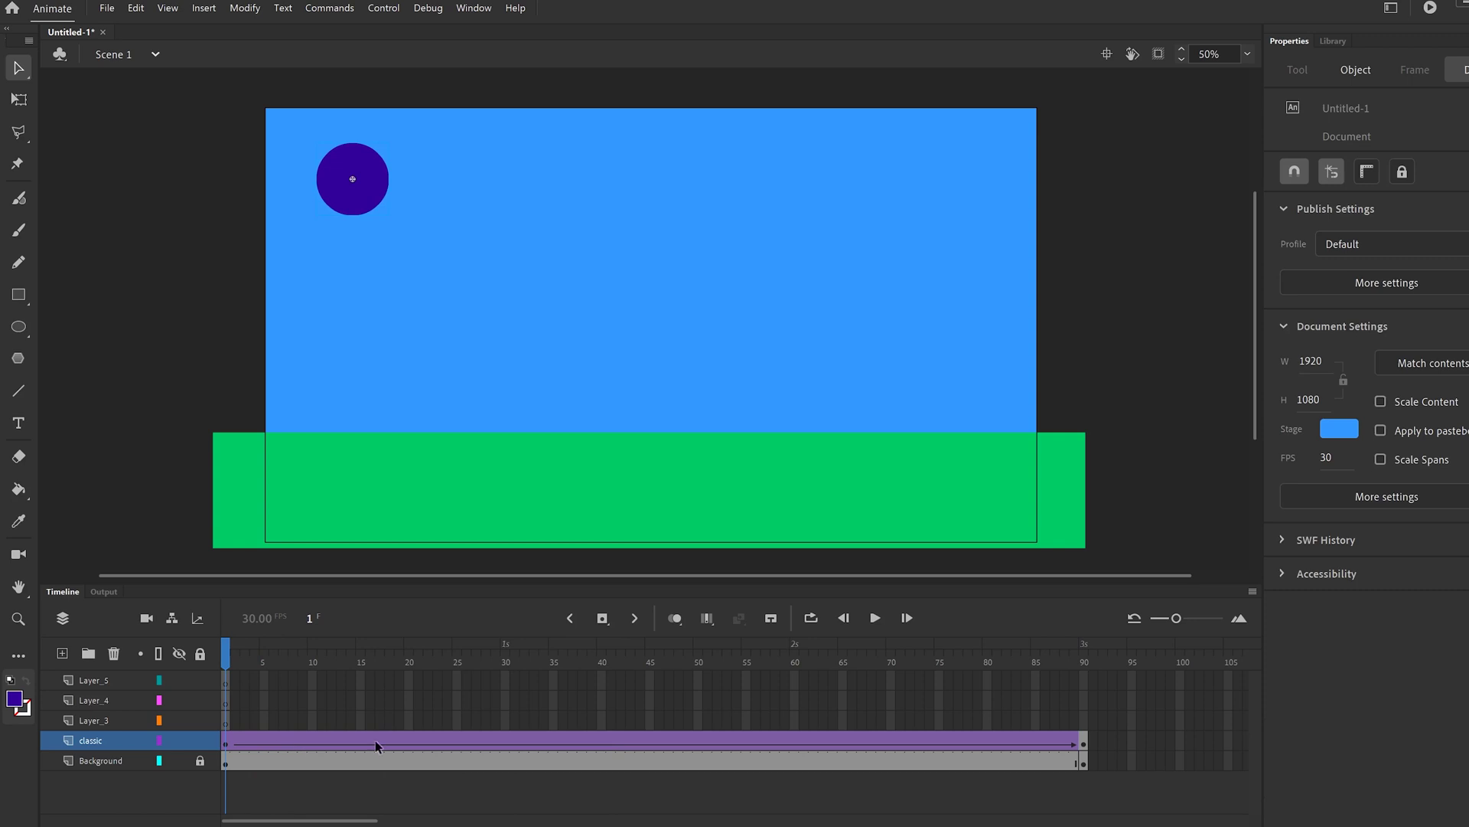
{"action": "mouse_move", "coordinate": [221, 640]}
{"action": "left_mouse_down"}
{"action": "mouse_move", "coordinate": [315, 643]}
{"action": "mouse_move", "coordinate": [225, 643]}
{"action": "left_mouse_up"}
{"action": "left_click", "coordinate": [227, 743]}
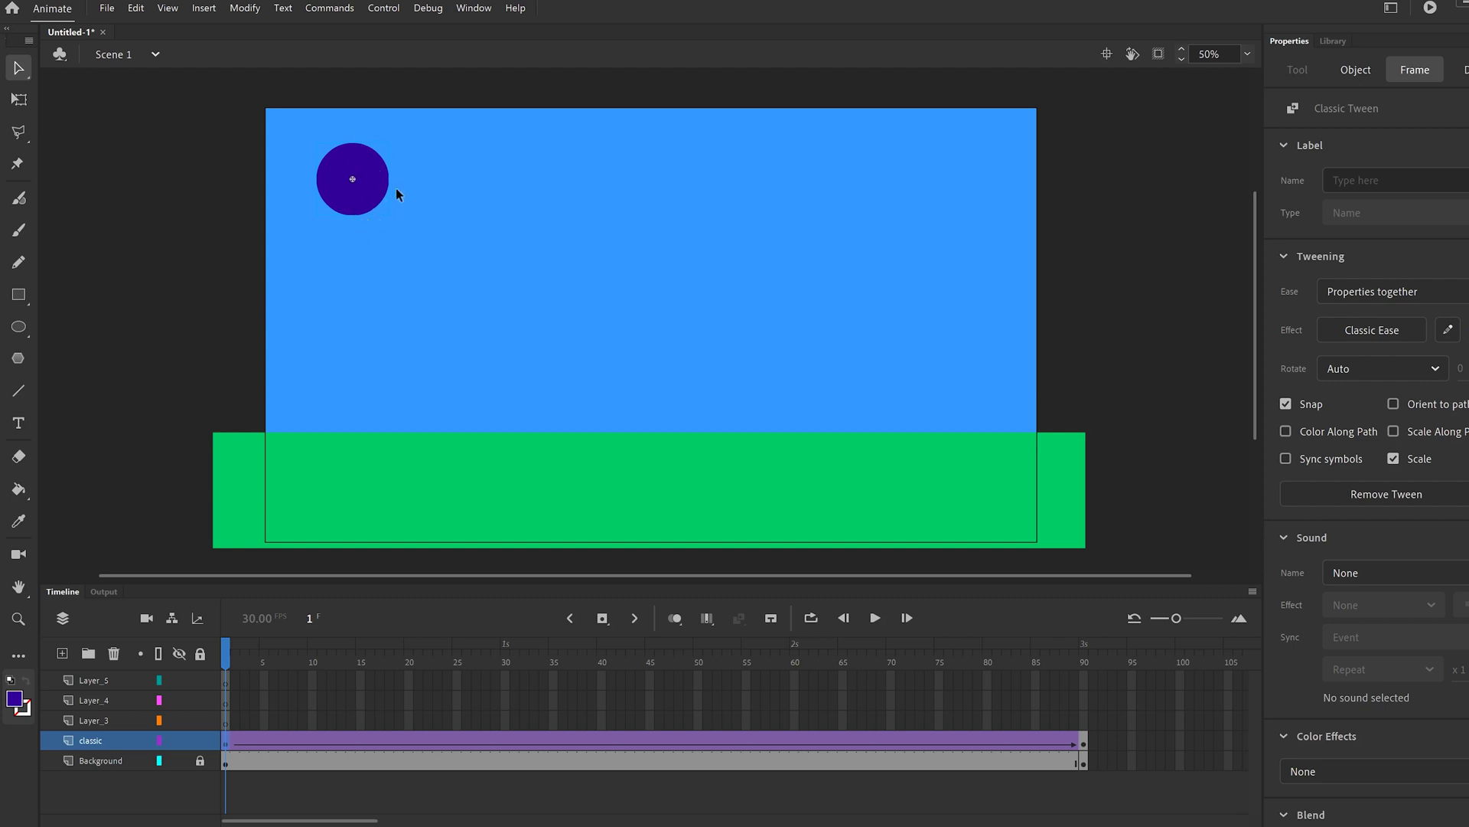
{"action": "left_click_drag", "start_coordinate": [240, 664], "coordinate": [1083, 663]}
{"action": "left_click", "coordinate": [1084, 744]}
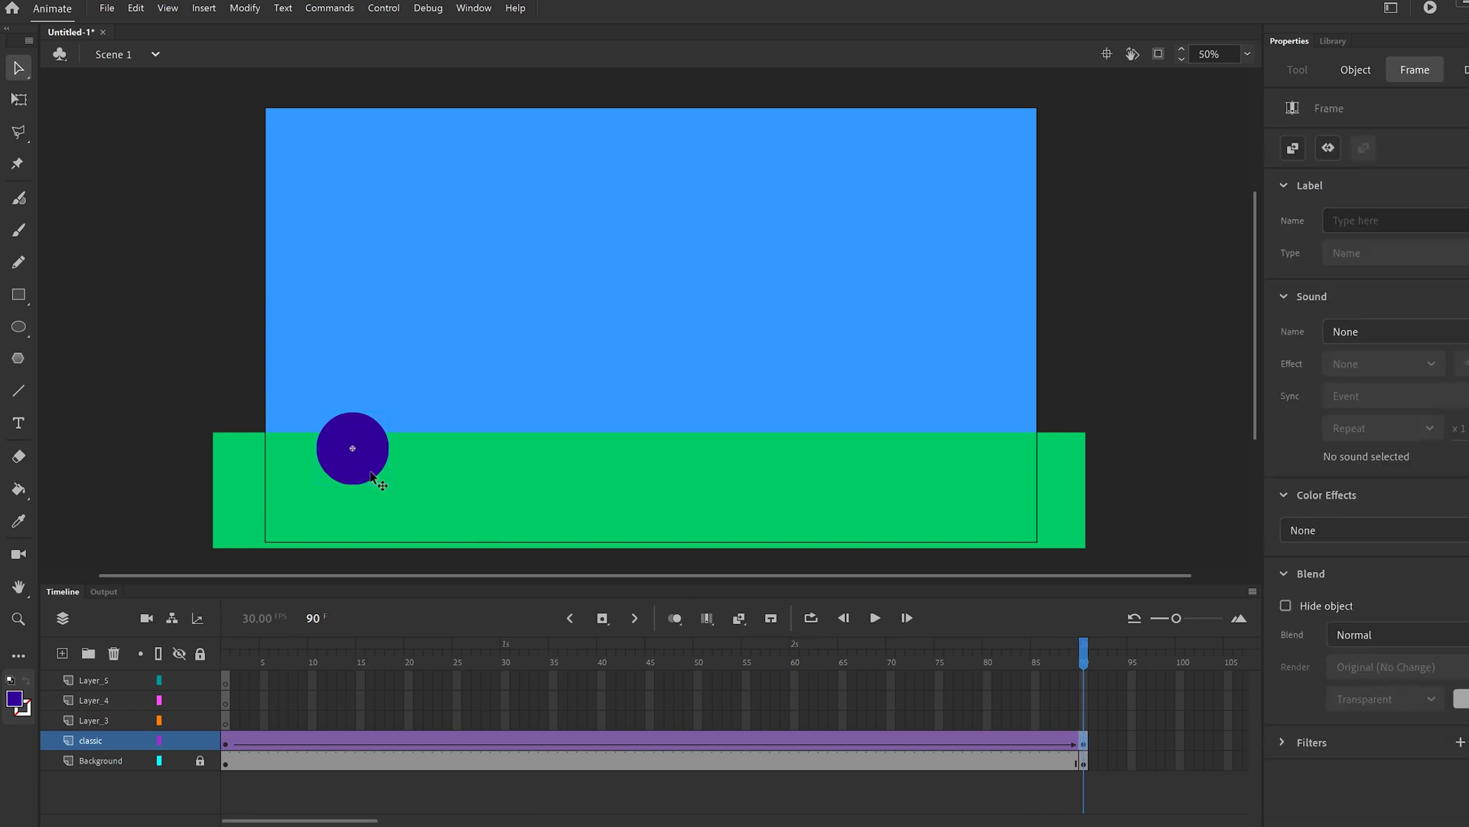
{"action": "key", "text": "Return"}
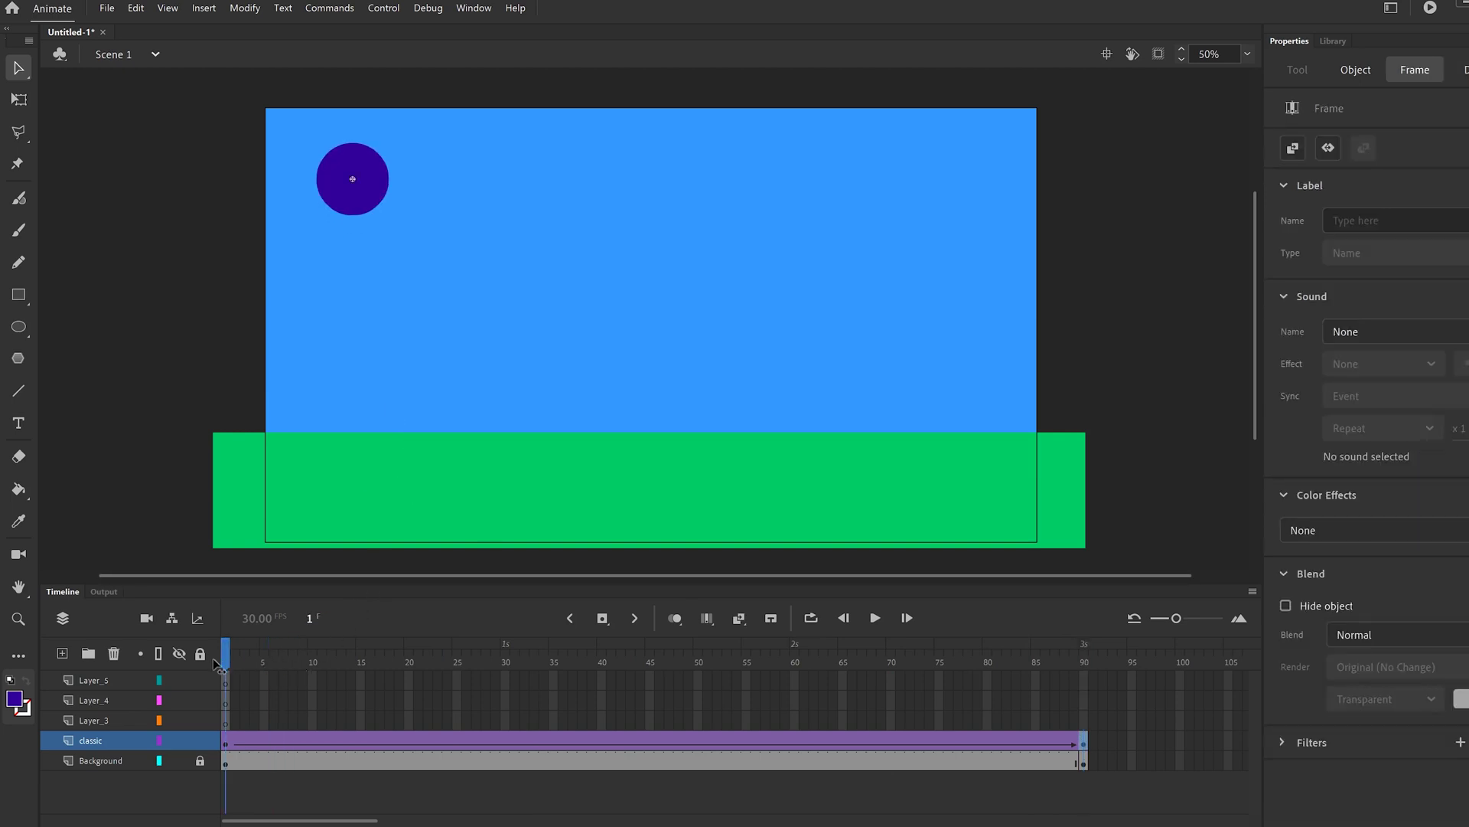
{"action": "left_click_drag", "start_coordinate": [490, 717], "coordinate": [215, 698]}
{"action": "left_click_drag", "start_coordinate": [228, 746], "coordinate": [400, 763]}
{"action": "left_click", "coordinate": [284, 357]}
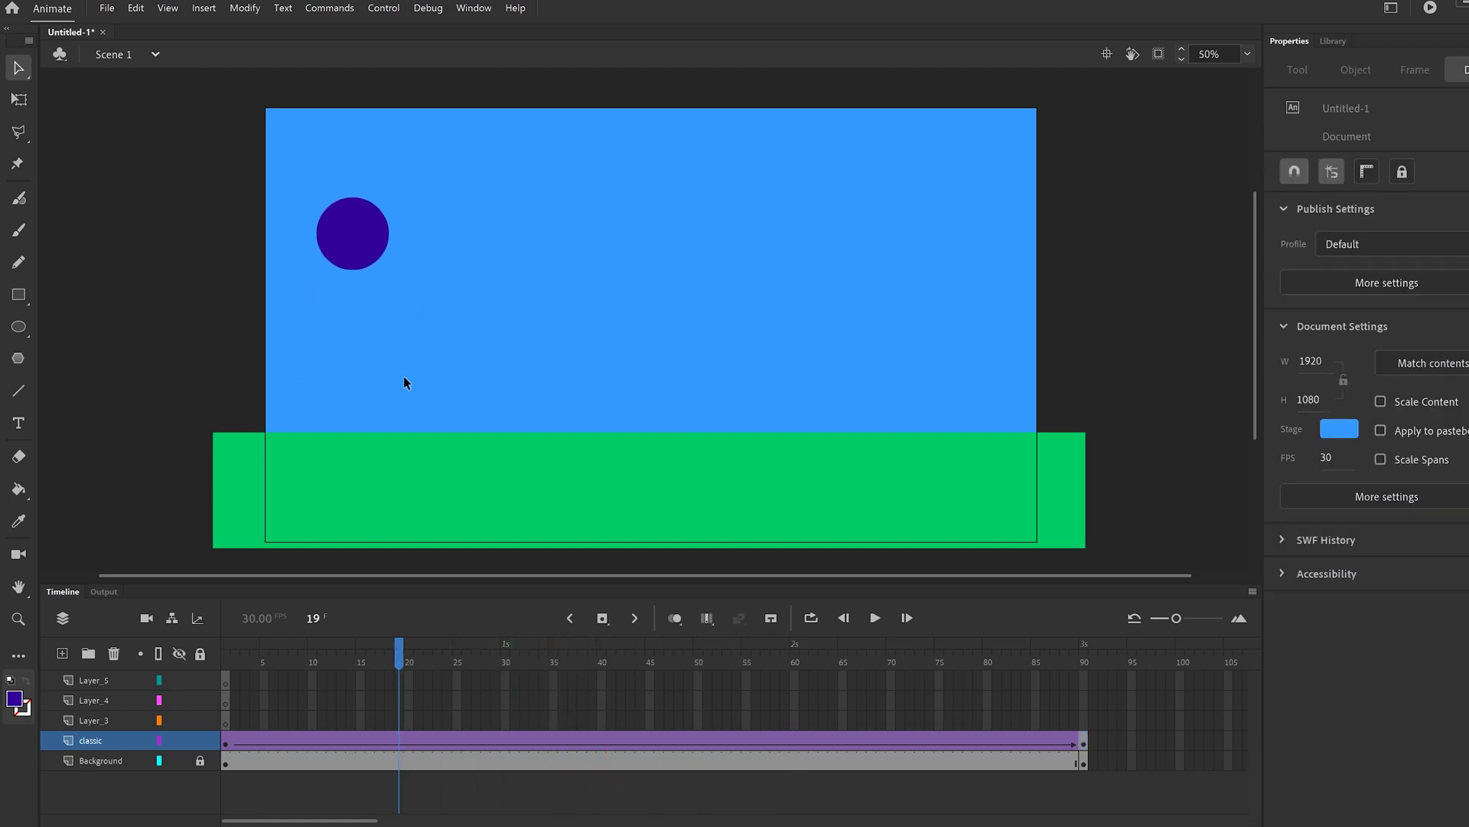
Insert a keyframe at frame 20 of the classic layer and move the circle down onto the ground, to about Y 855
{"action": "left_click", "coordinate": [407, 741]}
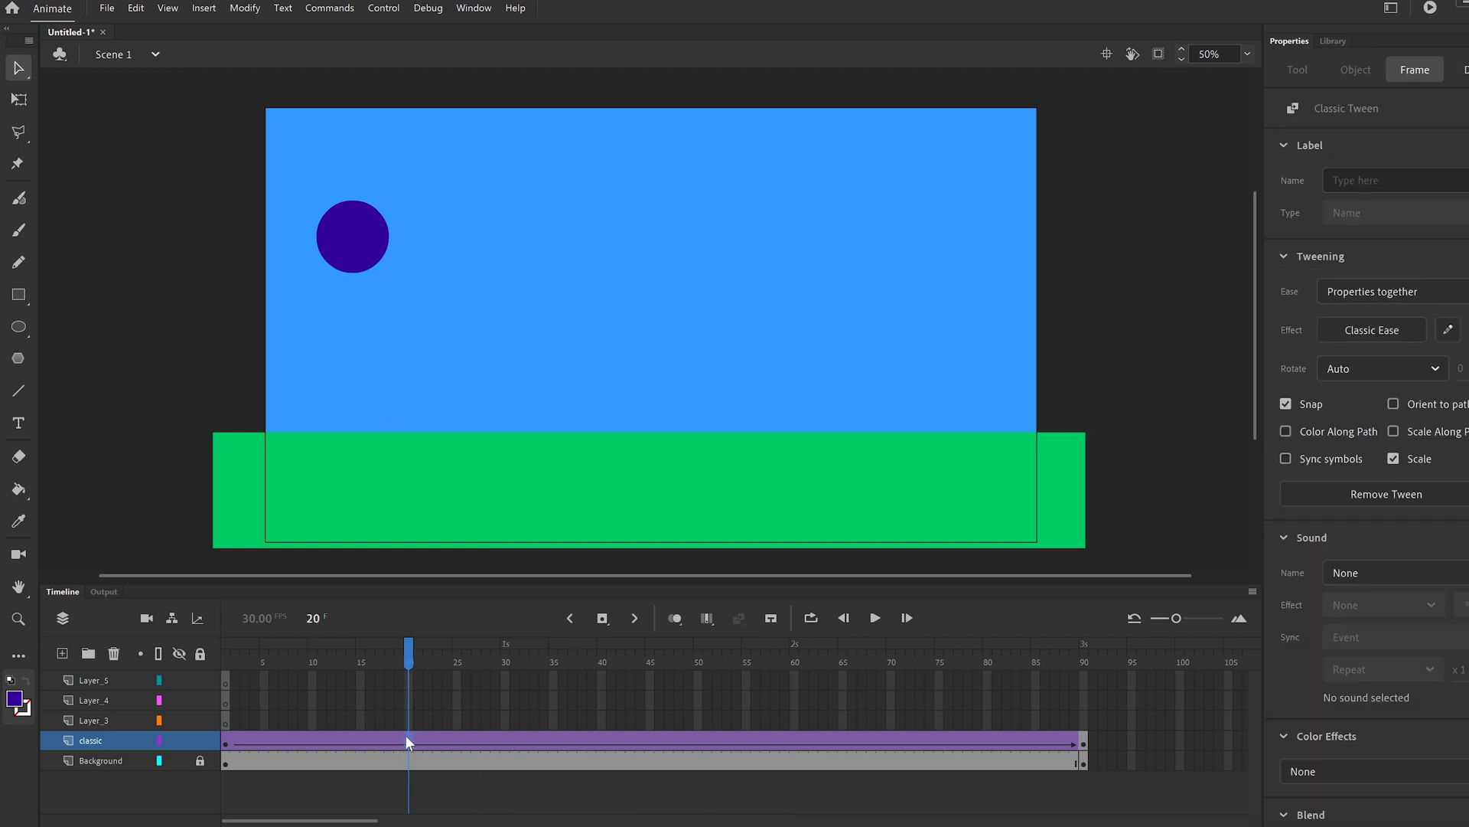
{"action": "right_click", "coordinate": [405, 737]}
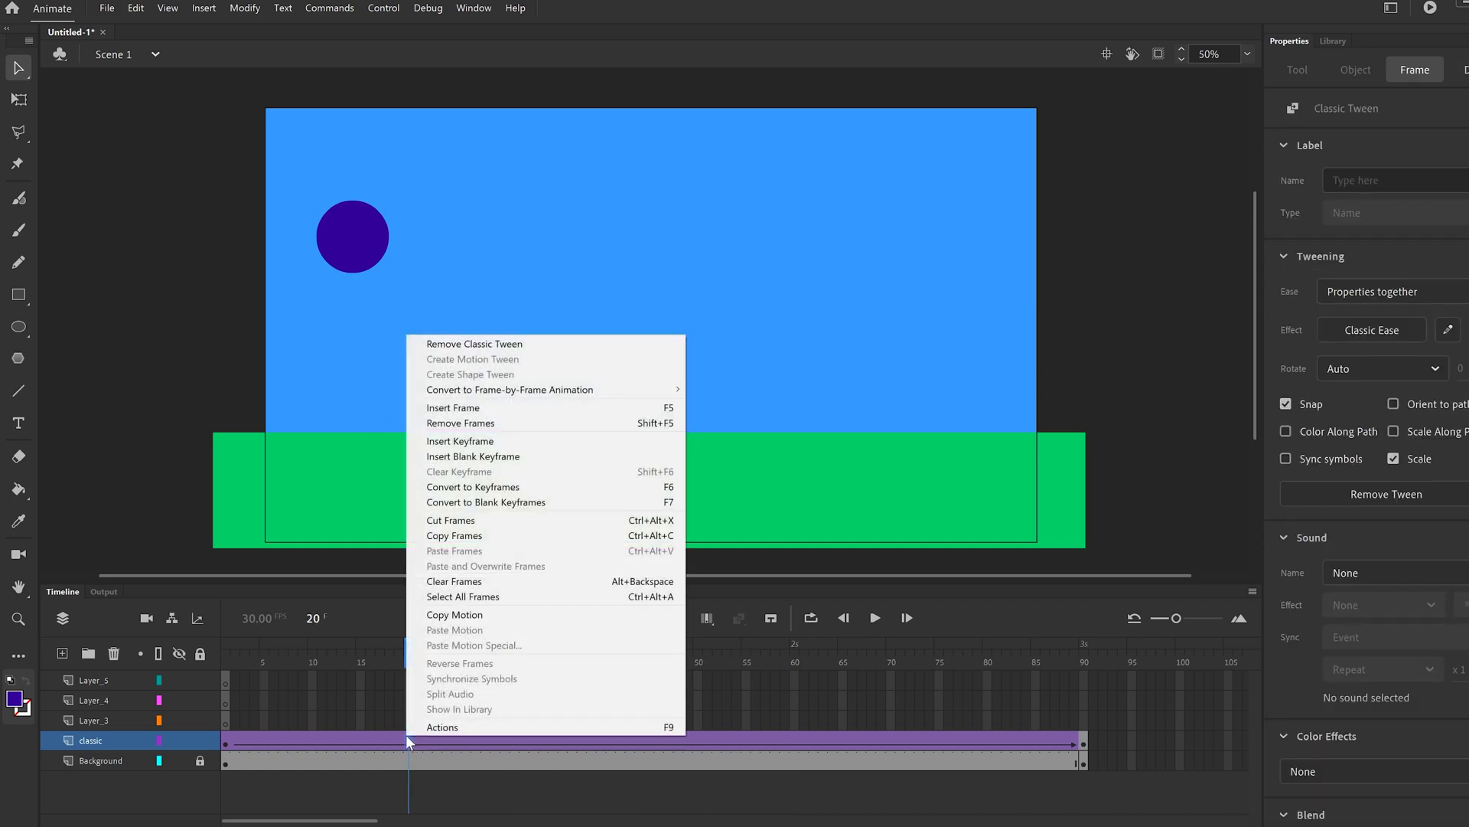
{"action": "left_click", "coordinate": [471, 442]}
{"action": "left_click_drag", "start_coordinate": [359, 251], "coordinate": [365, 470]}
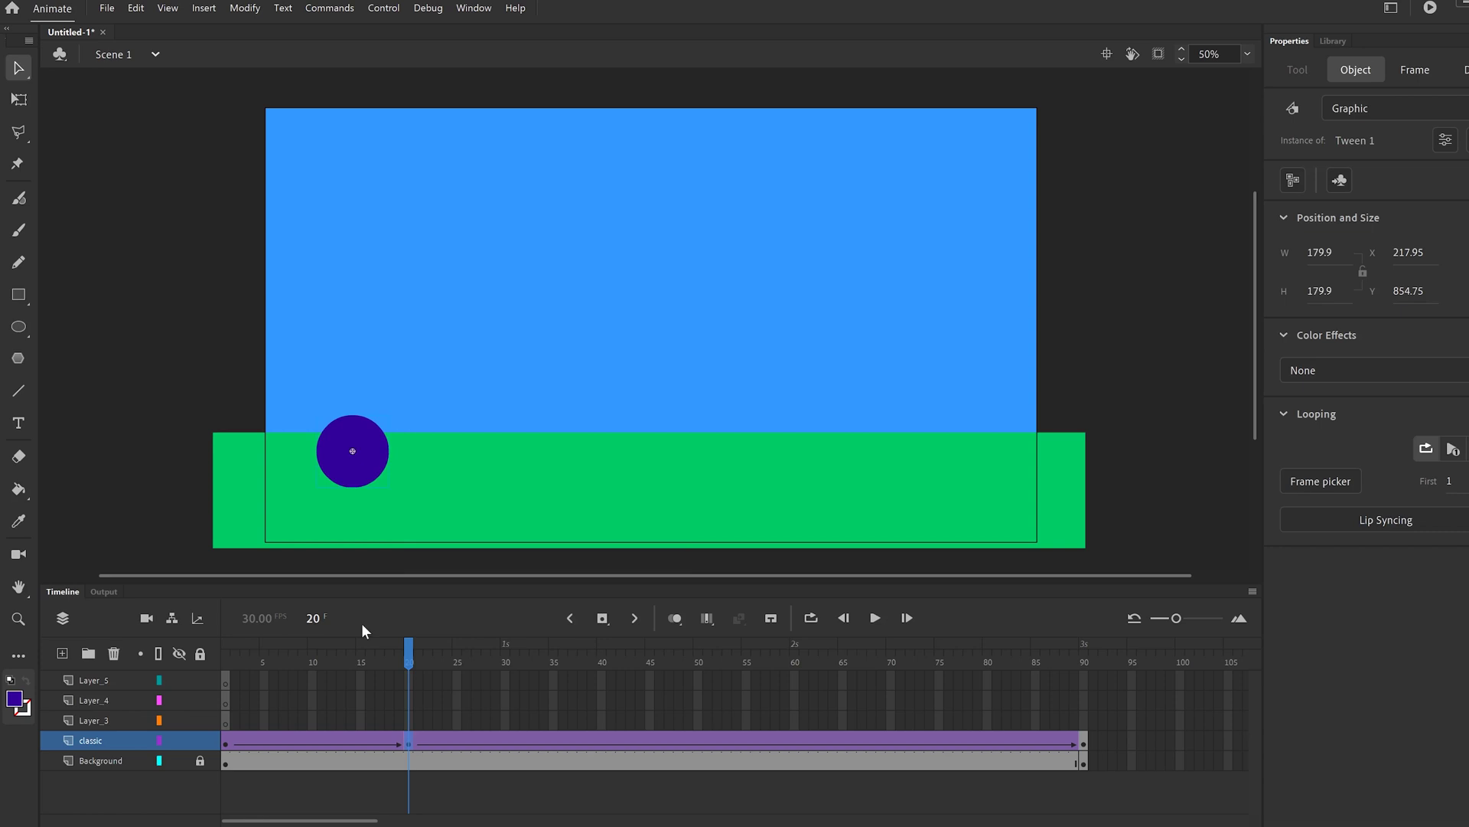
Play the animation from frame 1 to check how fast the circle falls to the ground, and stop playback
{"action": "left_click_drag", "start_coordinate": [409, 652], "coordinate": [212, 675]}
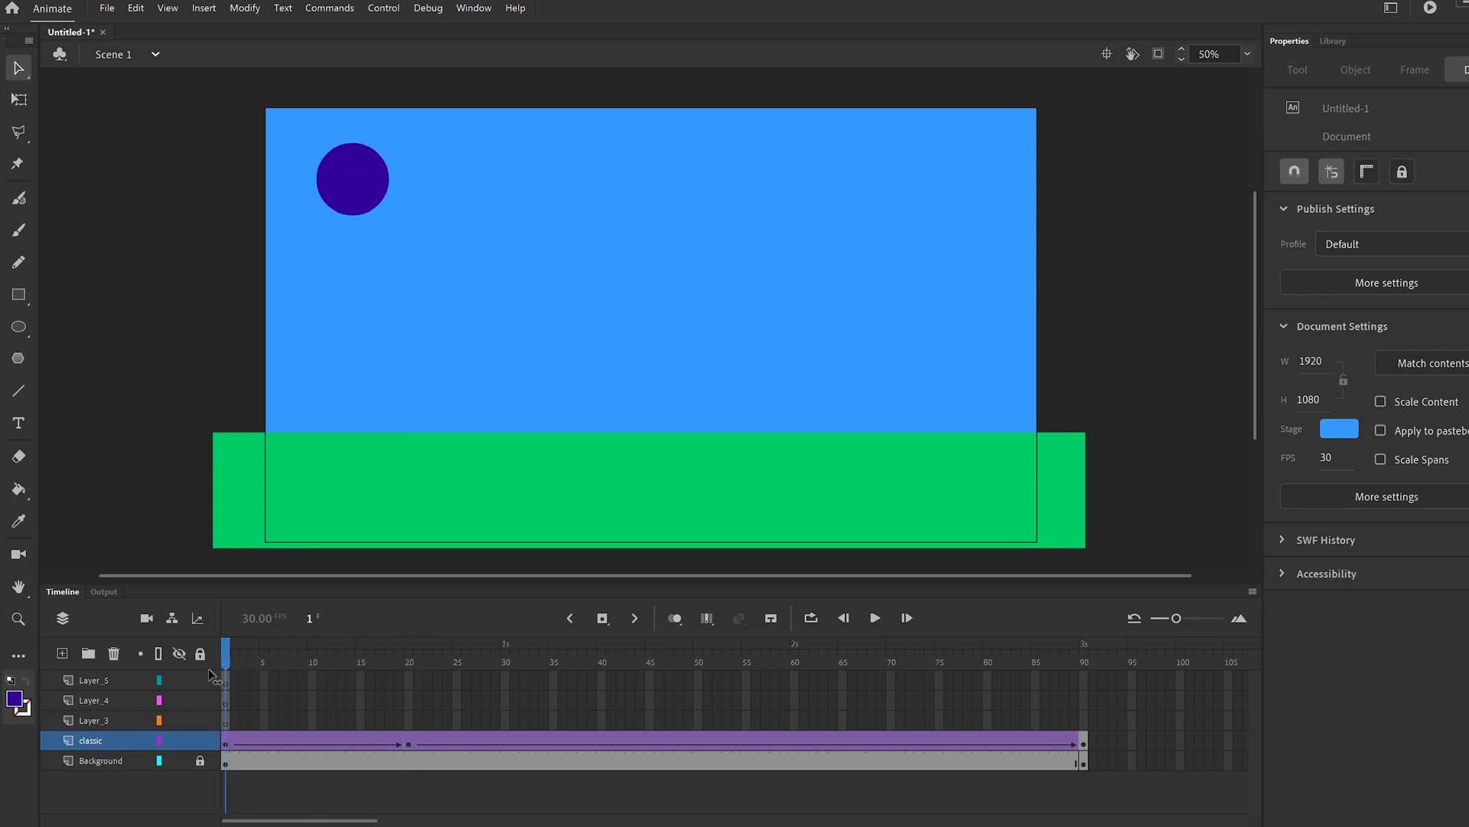
{"action": "left_click", "coordinate": [876, 618]}
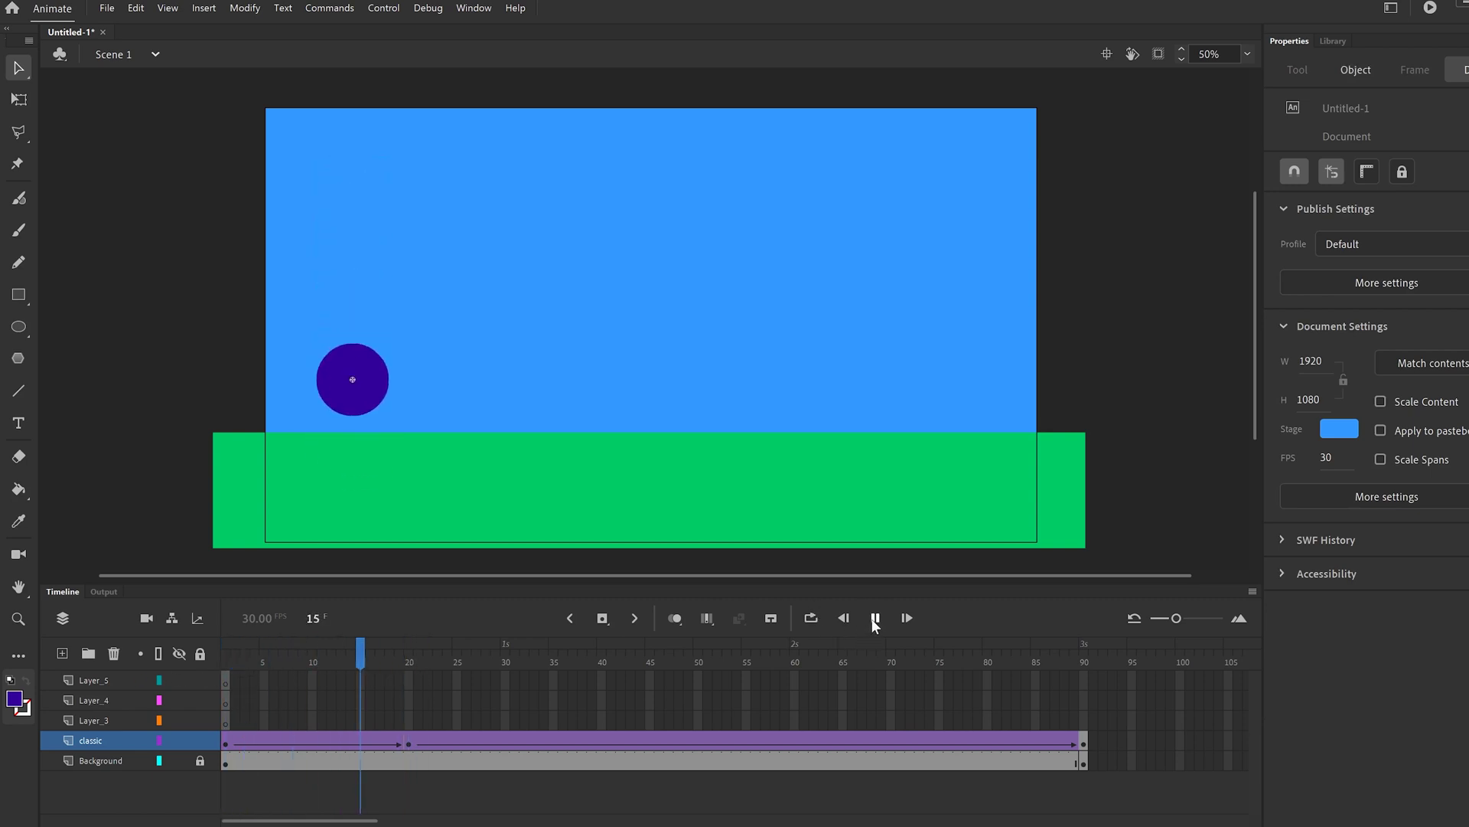
{"action": "left_click", "coordinate": [876, 619]}
Insert a keyframe at frame 39 of the classic layer and raise the circle to mid-sky, at about Y 471
{"action": "left_click_drag", "start_coordinate": [639, 659], "coordinate": [595, 736]}
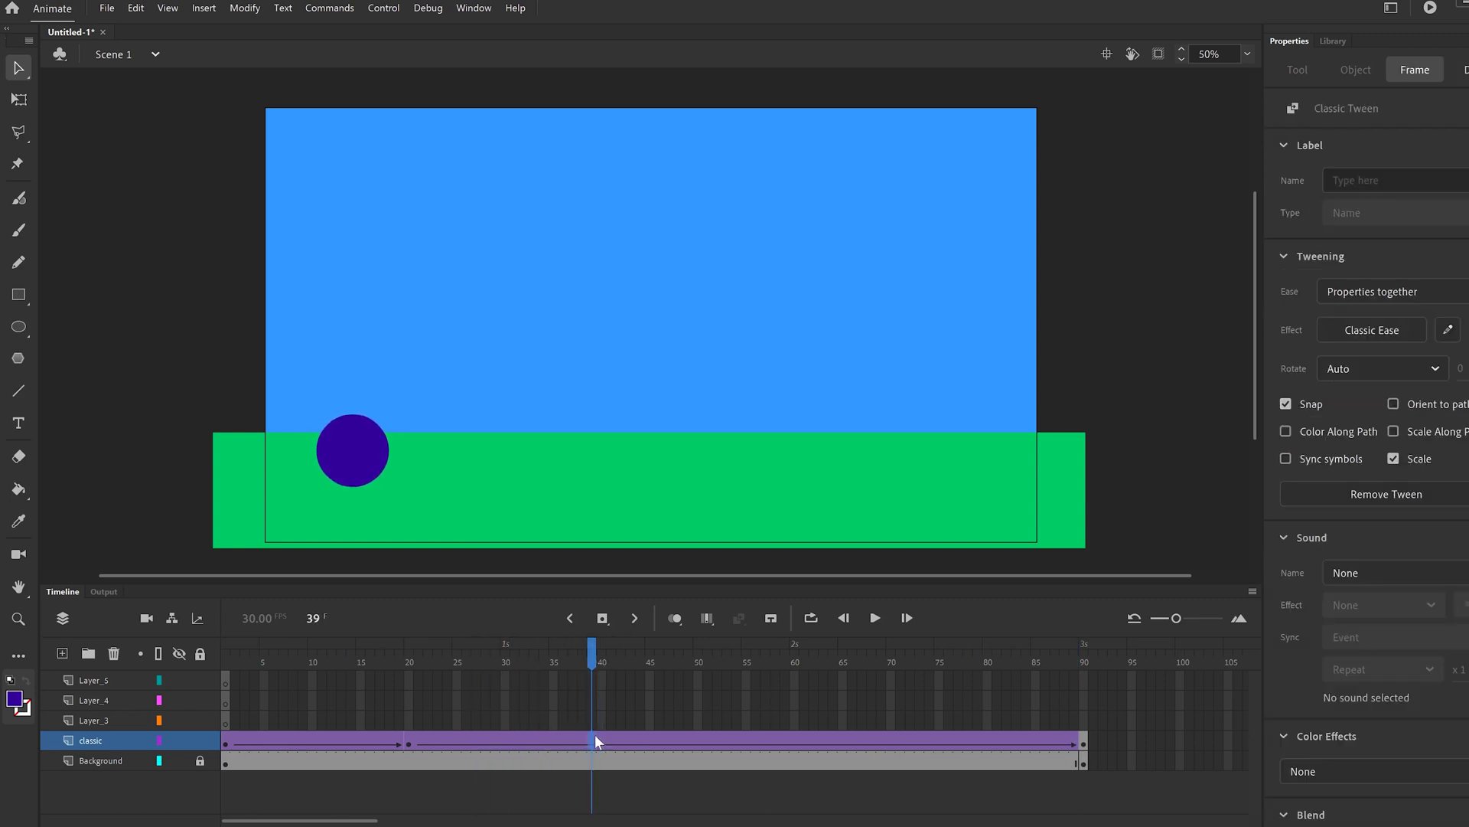
{"action": "right_click", "coordinate": [590, 735]}
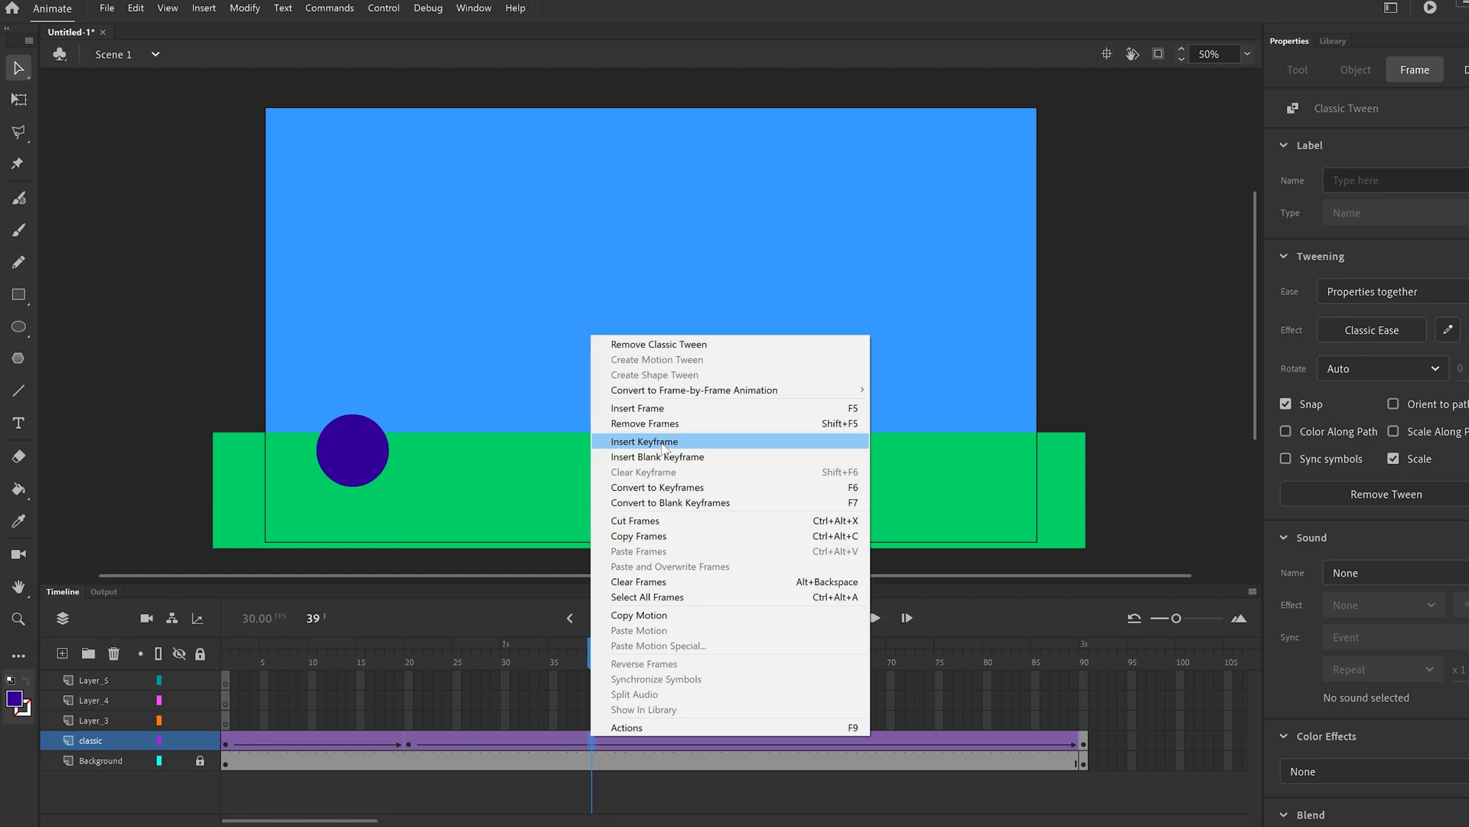
{"action": "left_click", "coordinate": [612, 441]}
{"action": "left_click_drag", "start_coordinate": [363, 458], "coordinate": [367, 322]}
{"action": "left_click_drag", "start_coordinate": [367, 237], "coordinate": [368, 318]}
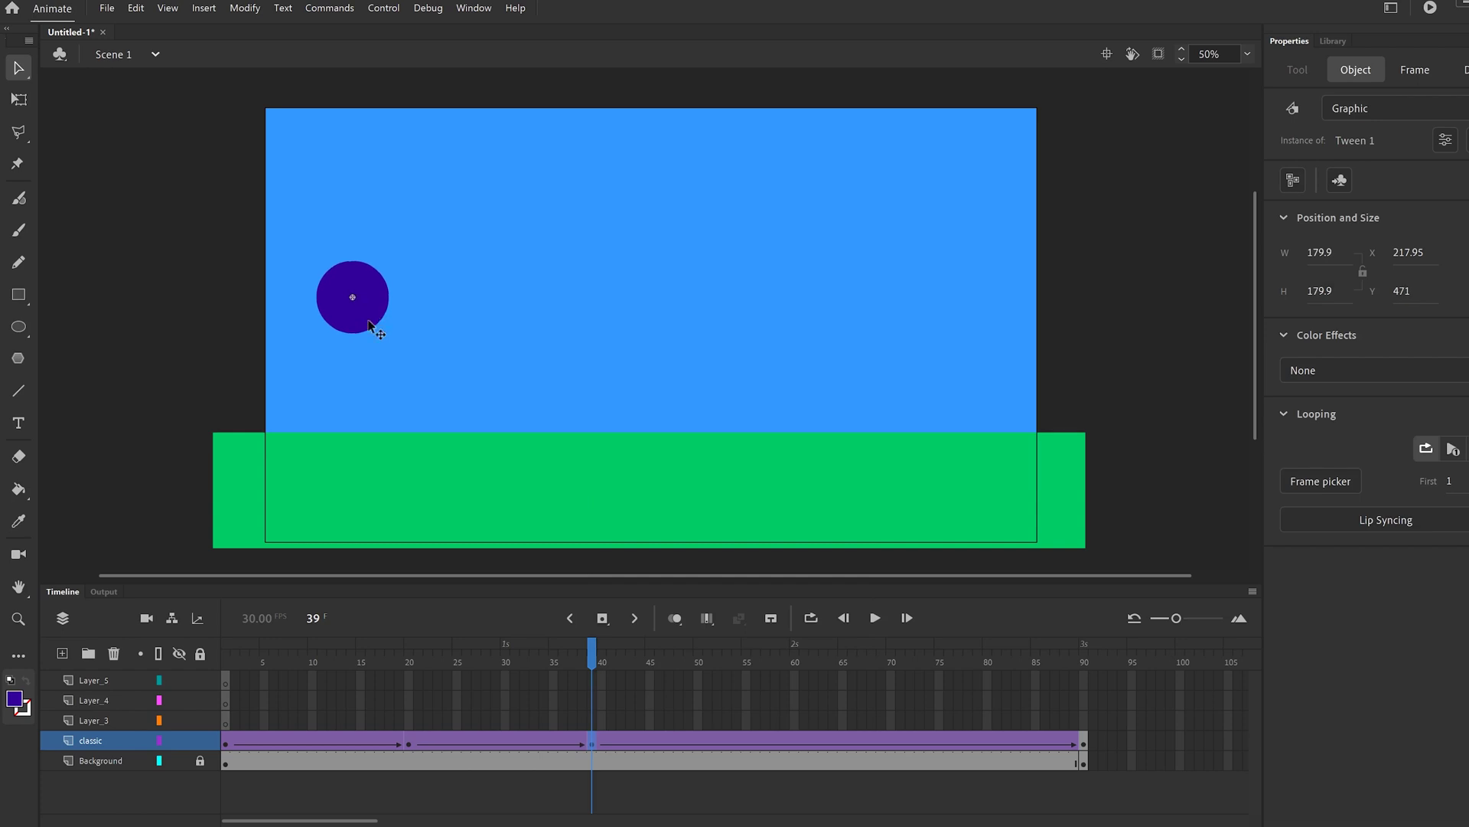
Insert a keyframe at frame 54 of the classic layer and lower the circle back onto the ground, at about Y 858
{"action": "left_click", "coordinate": [737, 741]}
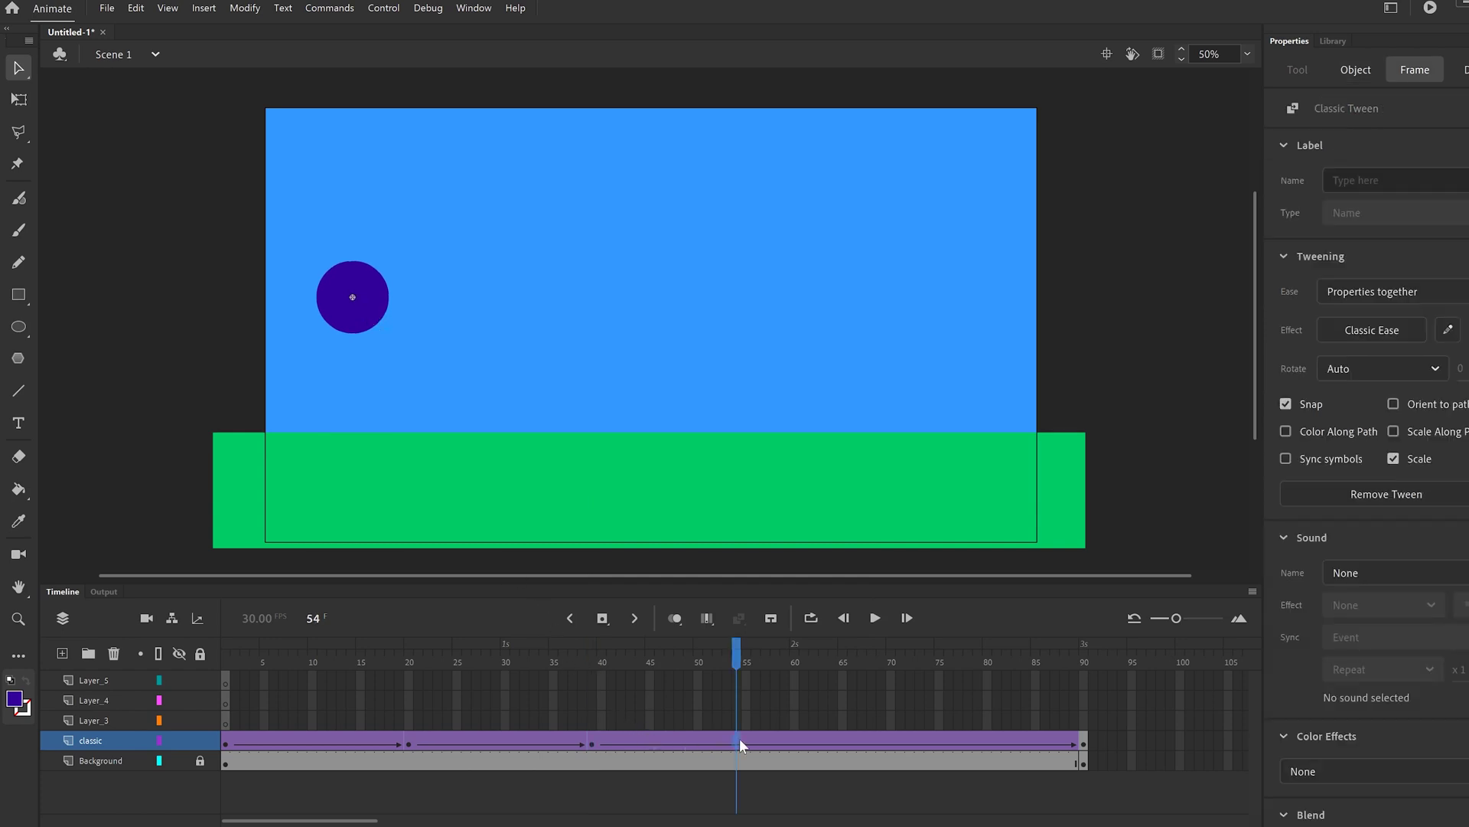
{"action": "right_click", "coordinate": [739, 738]}
{"action": "left_click", "coordinate": [825, 444]}
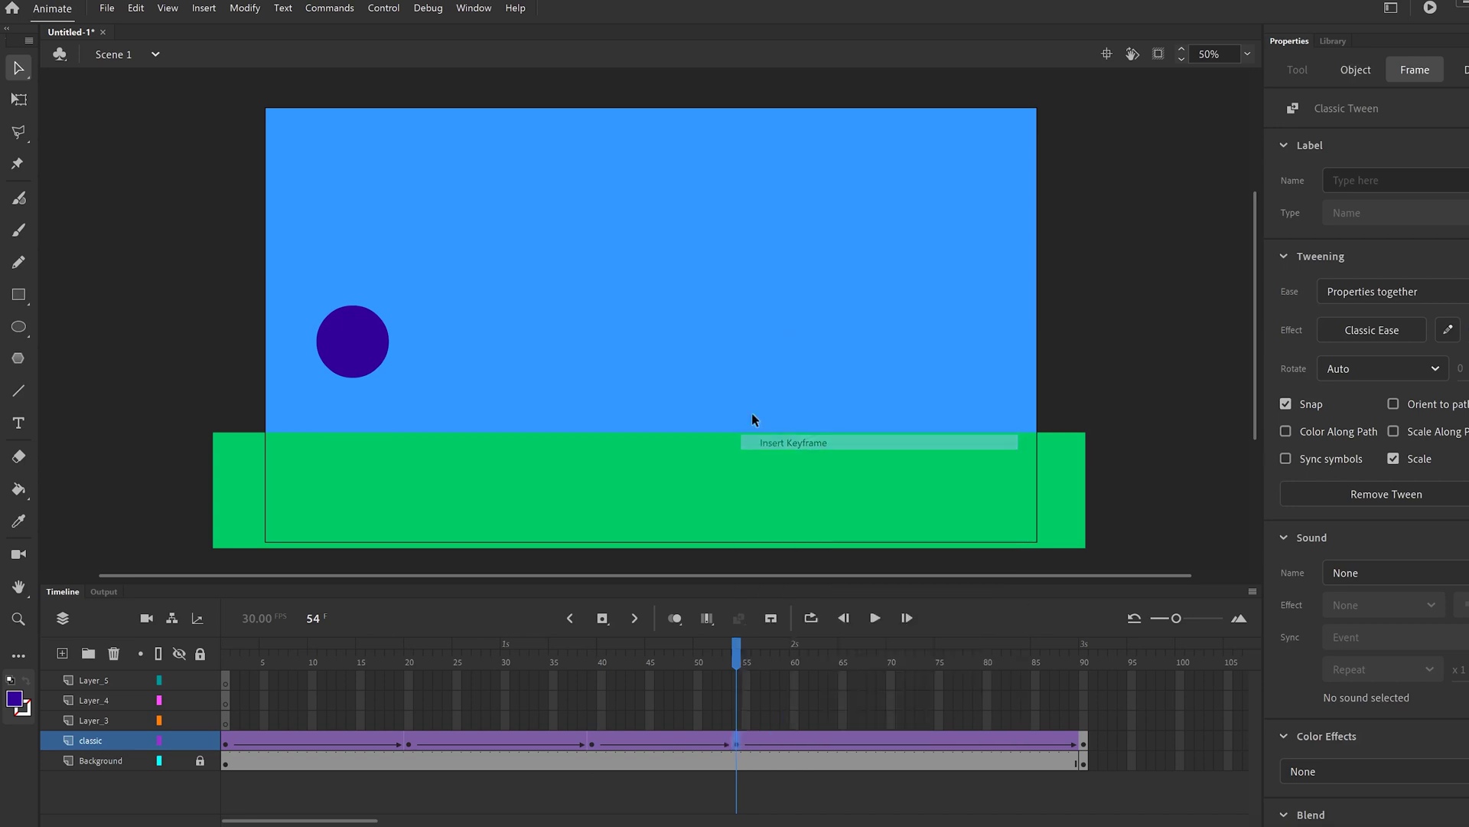
{"action": "left_click_drag", "start_coordinate": [369, 376], "coordinate": [375, 464]}
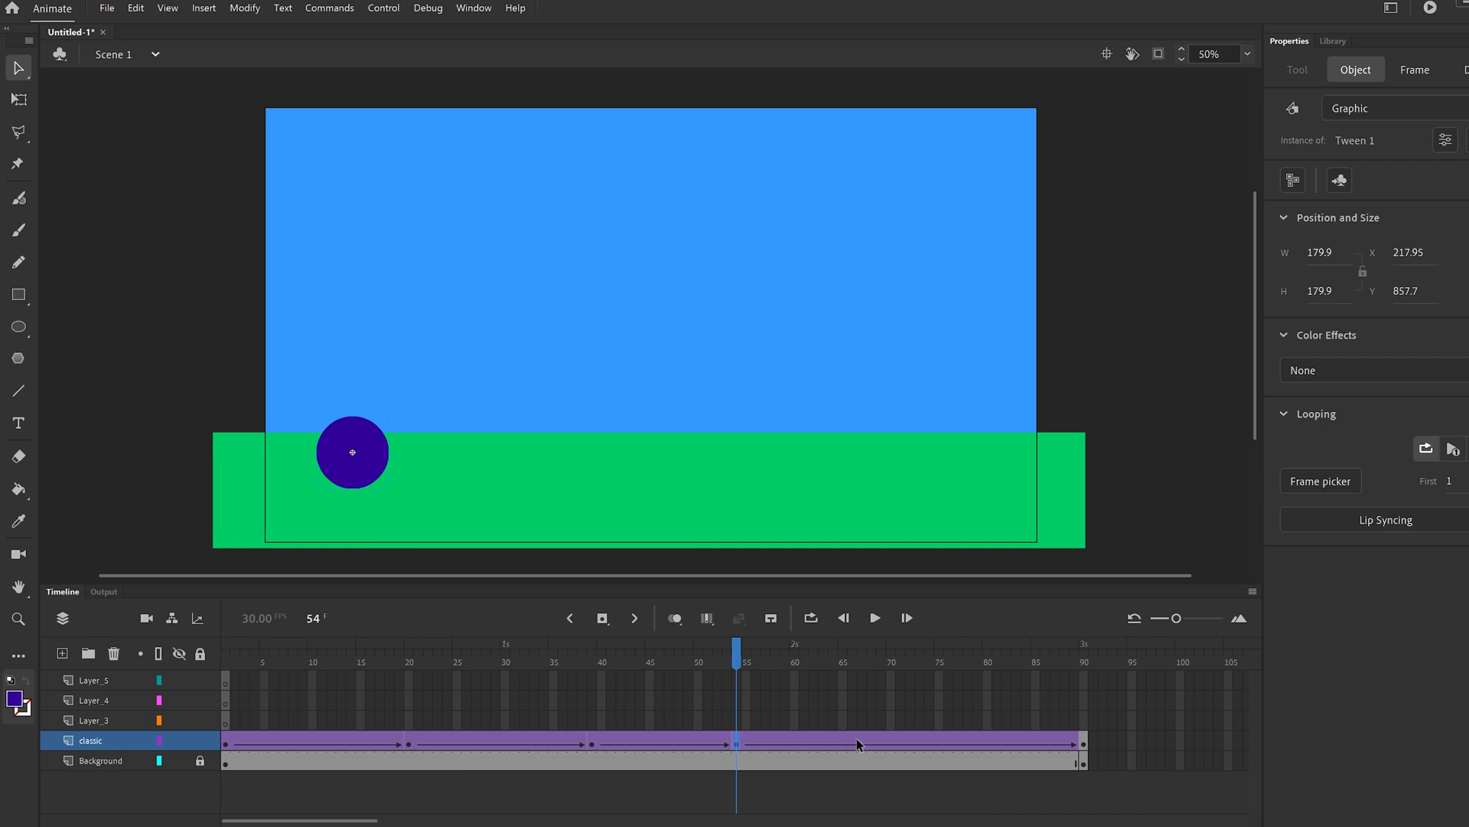
Insert a keyframe at frame 70 of the classic layer and raise the circle slightly above the ground, to about Y 649
{"action": "left_click", "coordinate": [888, 741]}
{"action": "right_click", "coordinate": [887, 741]}
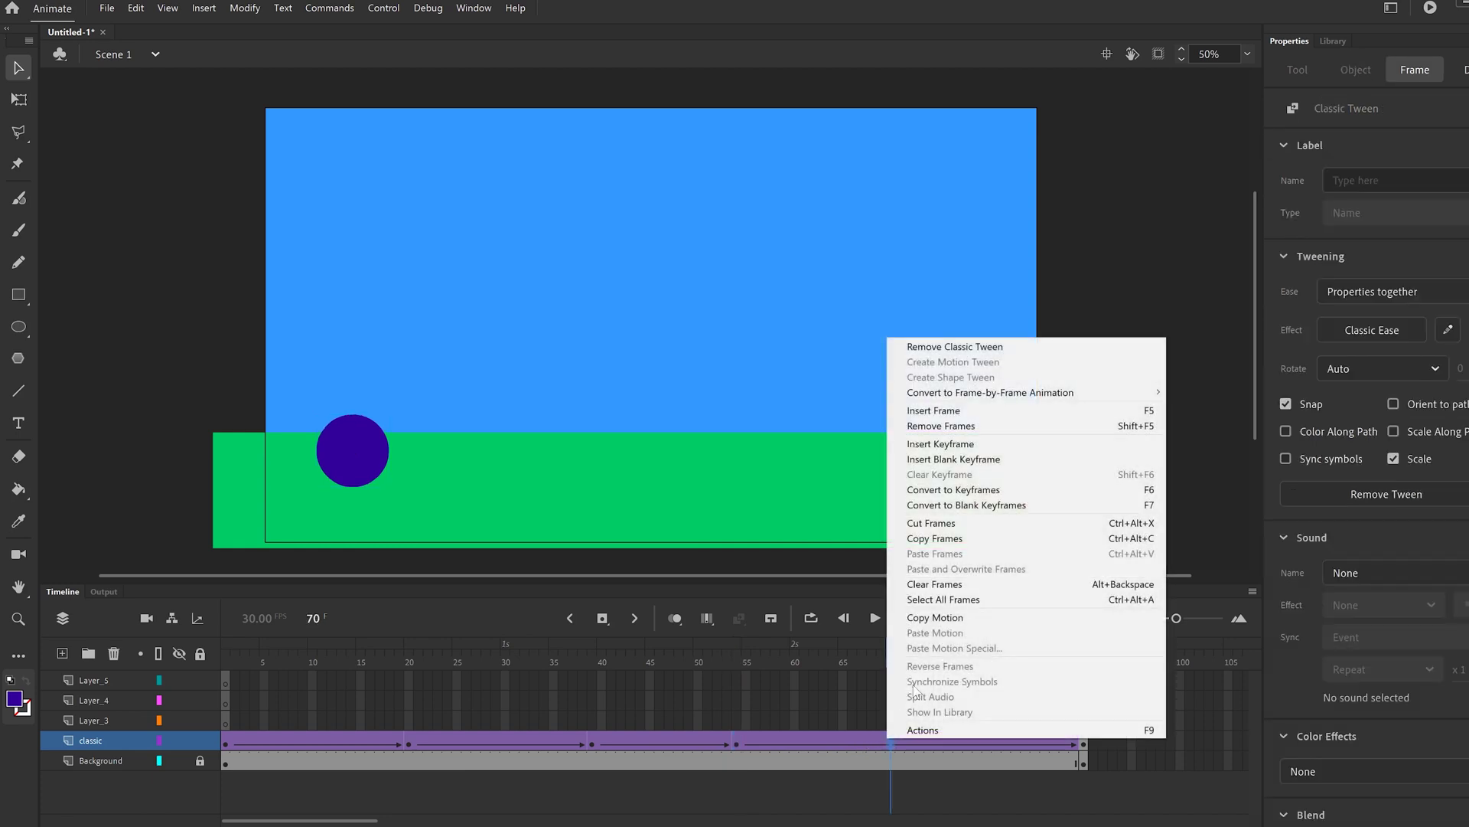
{"action": "left_click", "coordinate": [941, 444]}
{"action": "left_click_drag", "start_coordinate": [376, 469], "coordinate": [381, 387]}
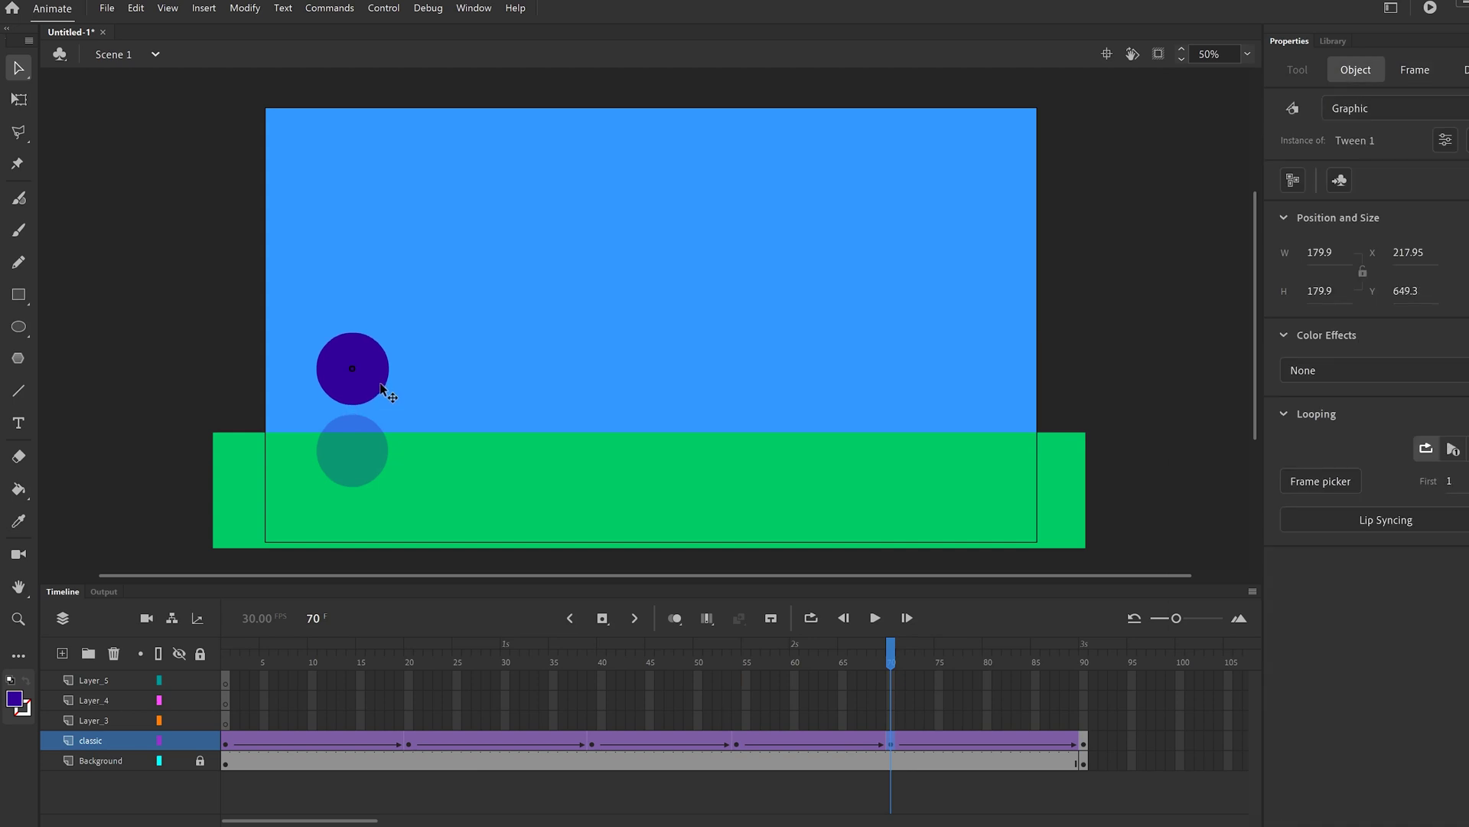
Play the bouncing circle animation from frame 1, and scrub back through its frames to review the bounces
{"action": "left_click", "coordinate": [1082, 742]}
{"action": "left_click_drag", "start_coordinate": [643, 662], "coordinate": [225, 663]}
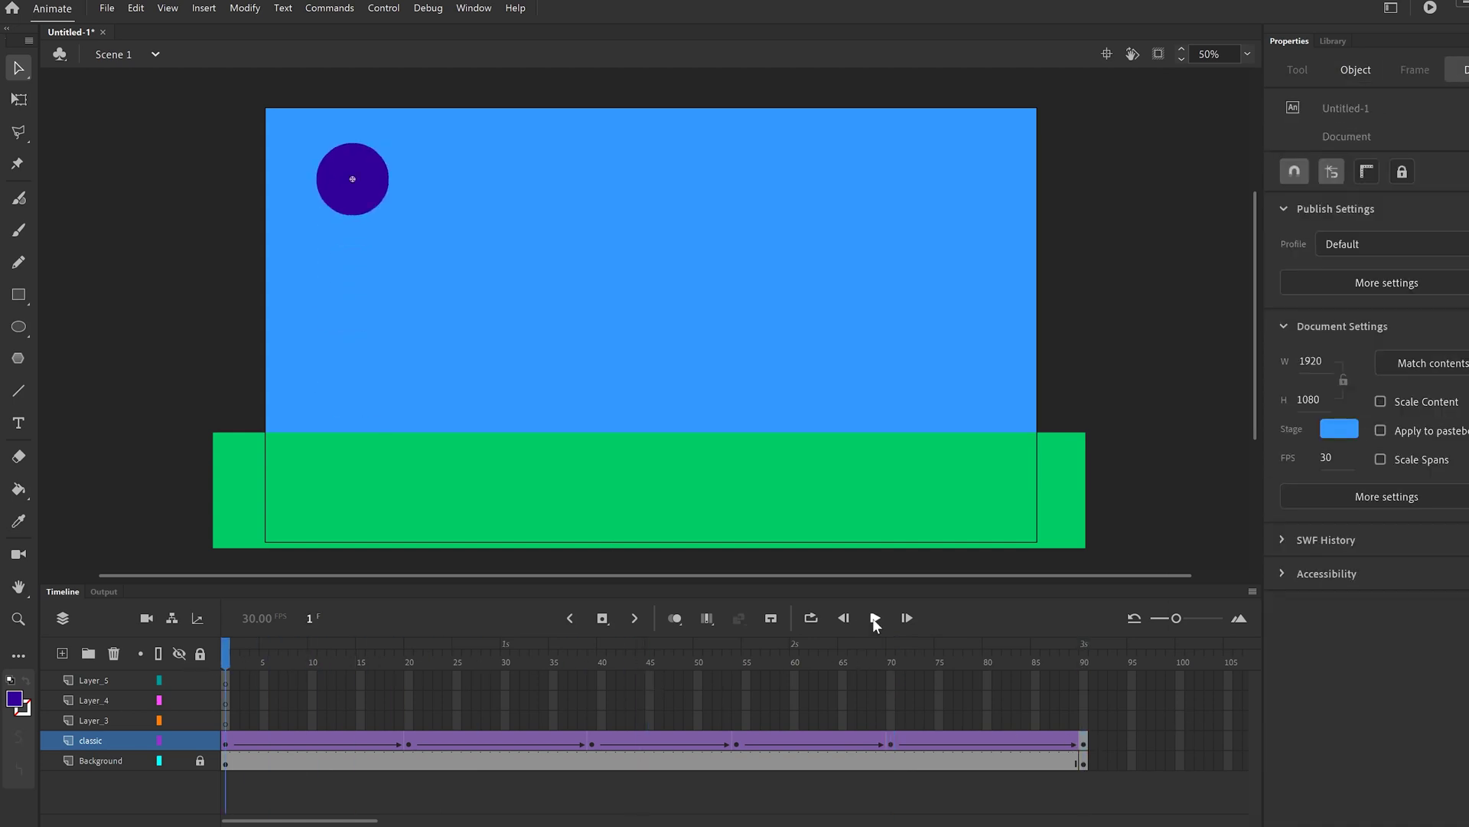
{"action": "left_click", "coordinate": [876, 619]}
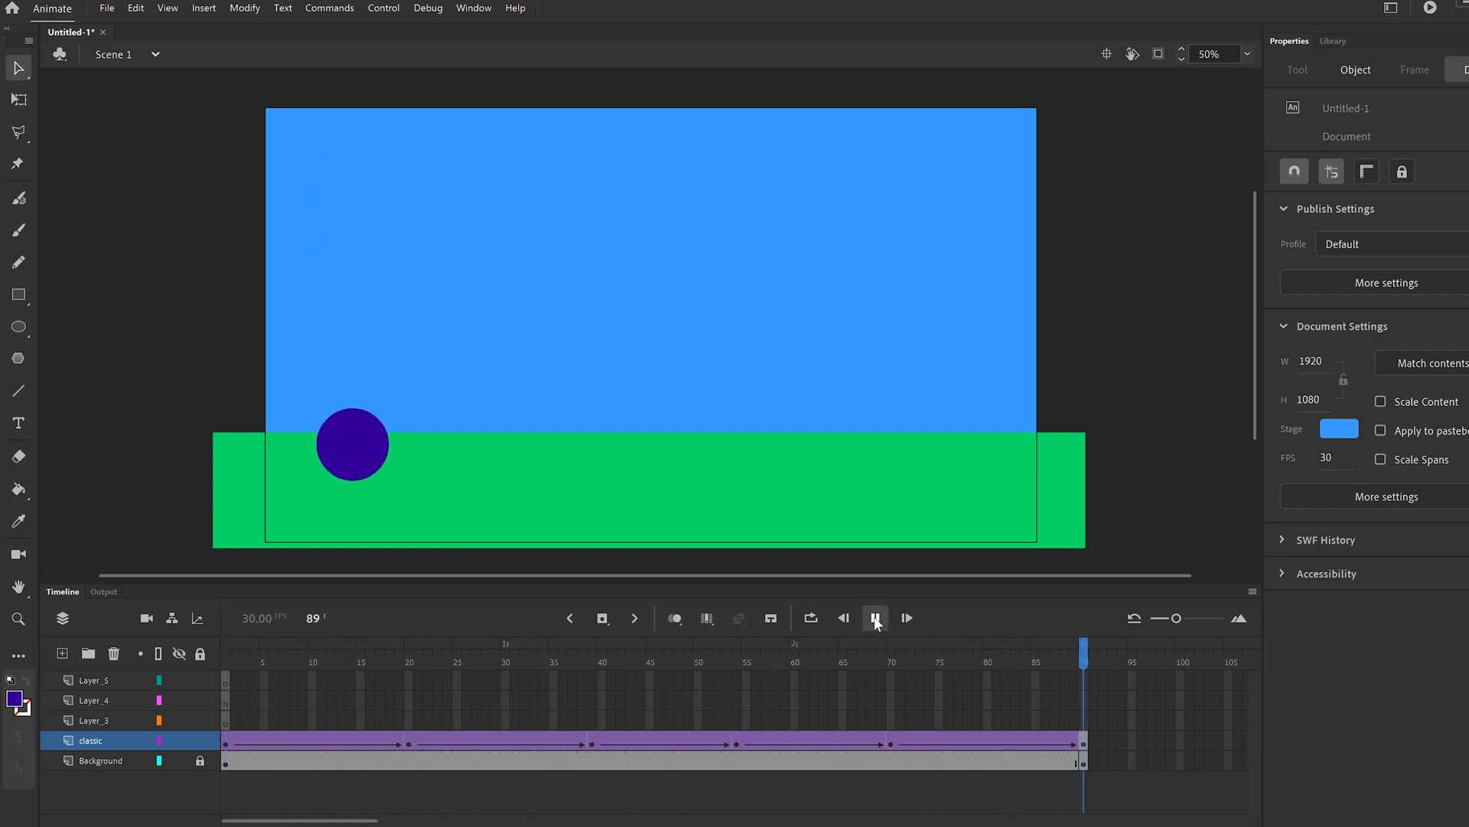
{"action": "left_click", "coordinate": [876, 619]}
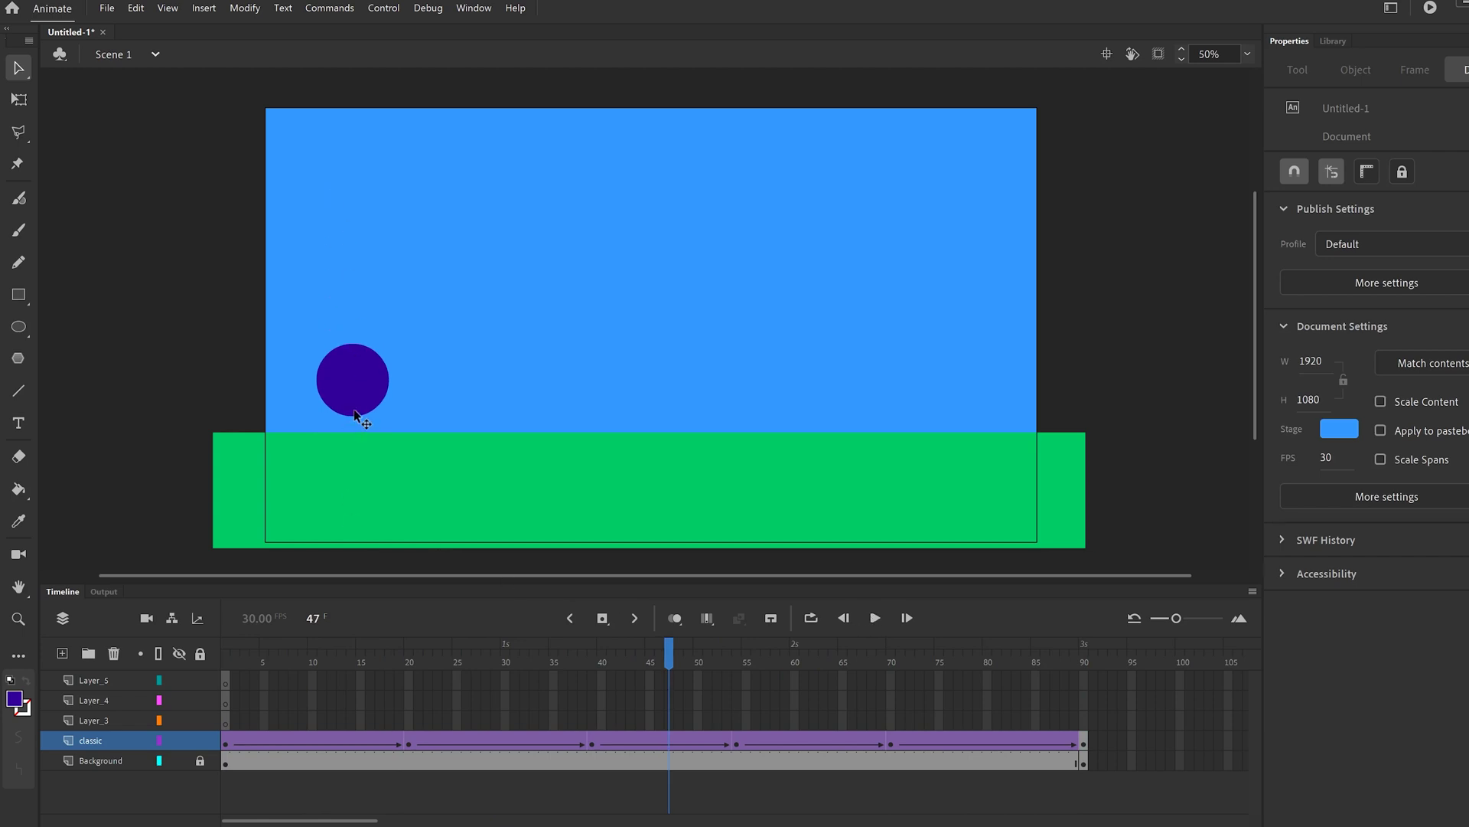
{"action": "left_click_drag", "start_coordinate": [669, 664], "coordinate": [388, 685]}
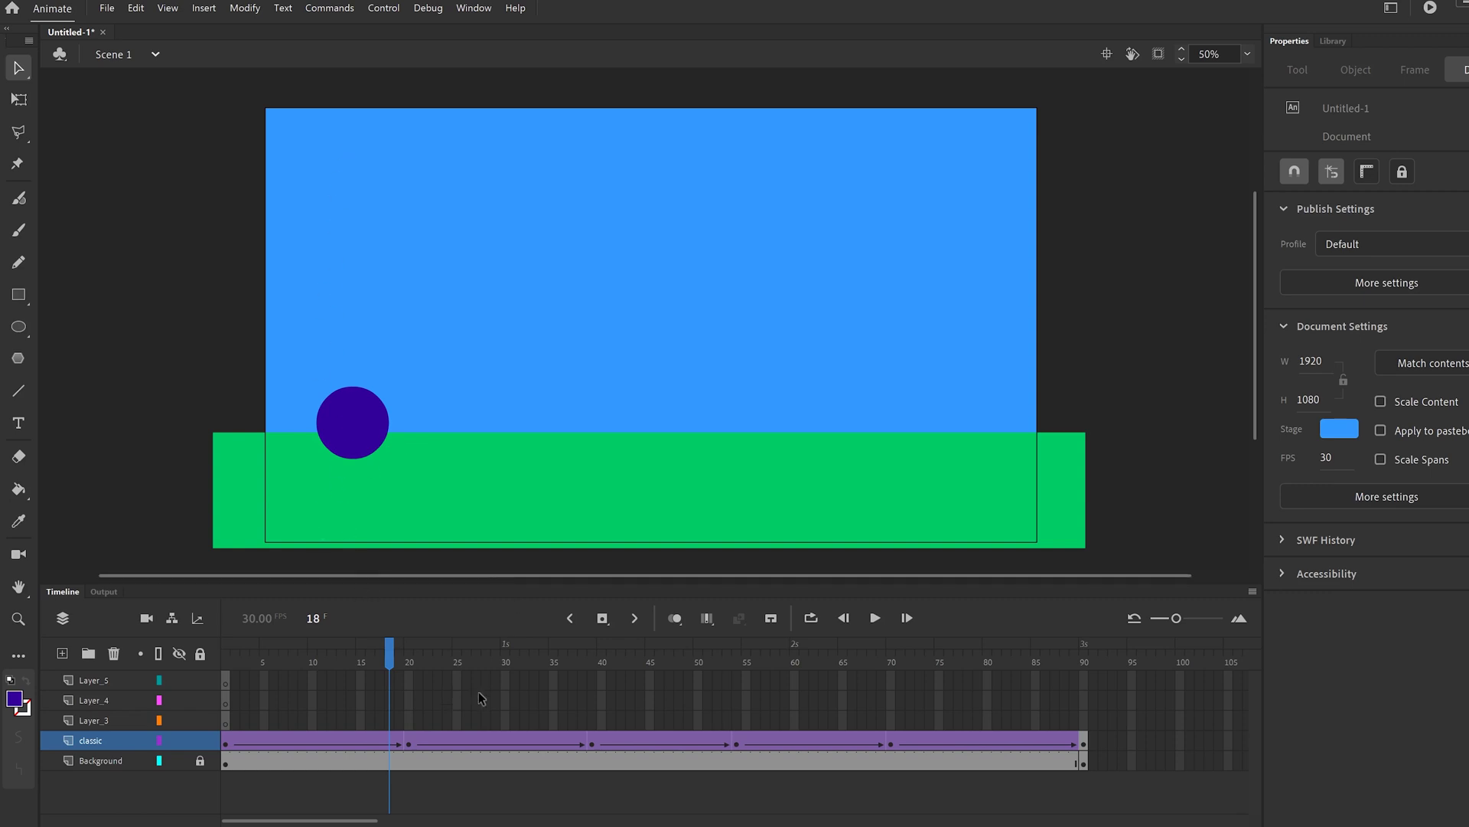
Move the classic layer's keyframes at frames 70 and 54 to frames 75 and 59
{"action": "left_click", "coordinate": [890, 745]}
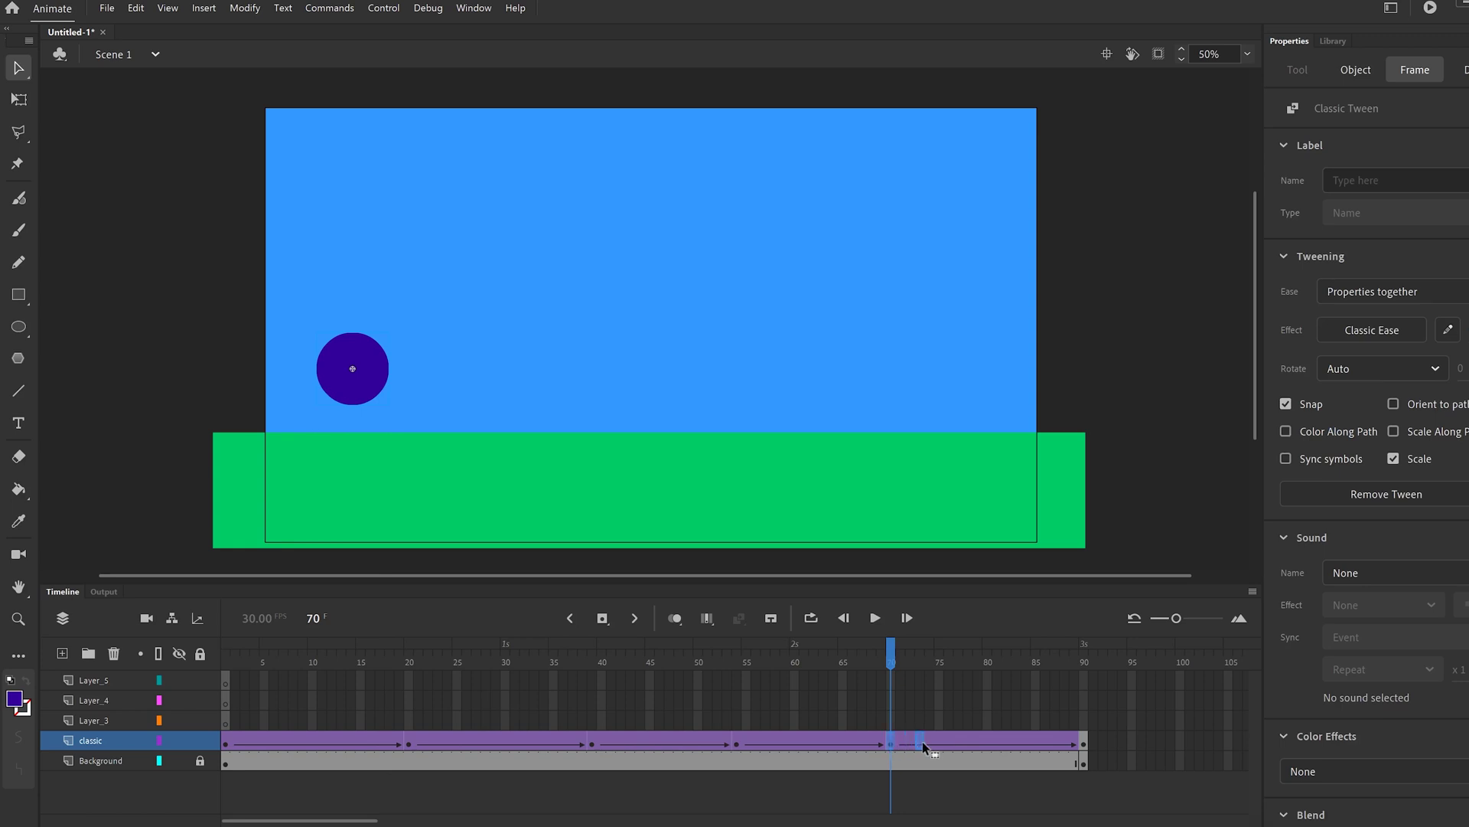
{"action": "left_click_drag", "start_coordinate": [943, 742], "coordinate": [940, 742]}
{"action": "left_click", "coordinate": [737, 743]}
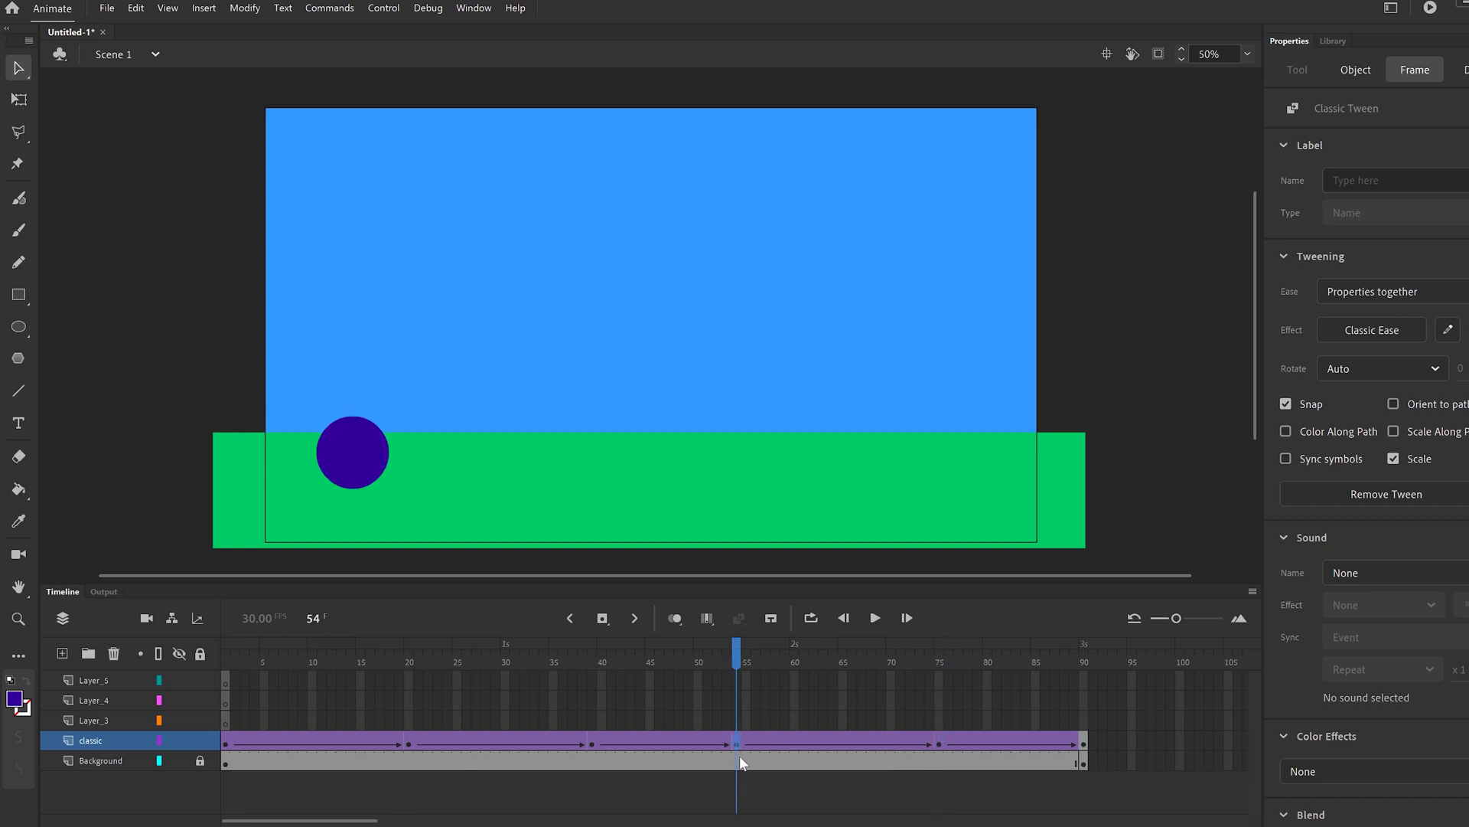
{"action": "left_click_drag", "start_coordinate": [788, 738], "coordinate": [788, 738]}
Move the classic layer's keyframes at frames 39 and 20 to frames 41 and 23, and play the animation from the start
{"action": "left_click", "coordinate": [592, 744]}
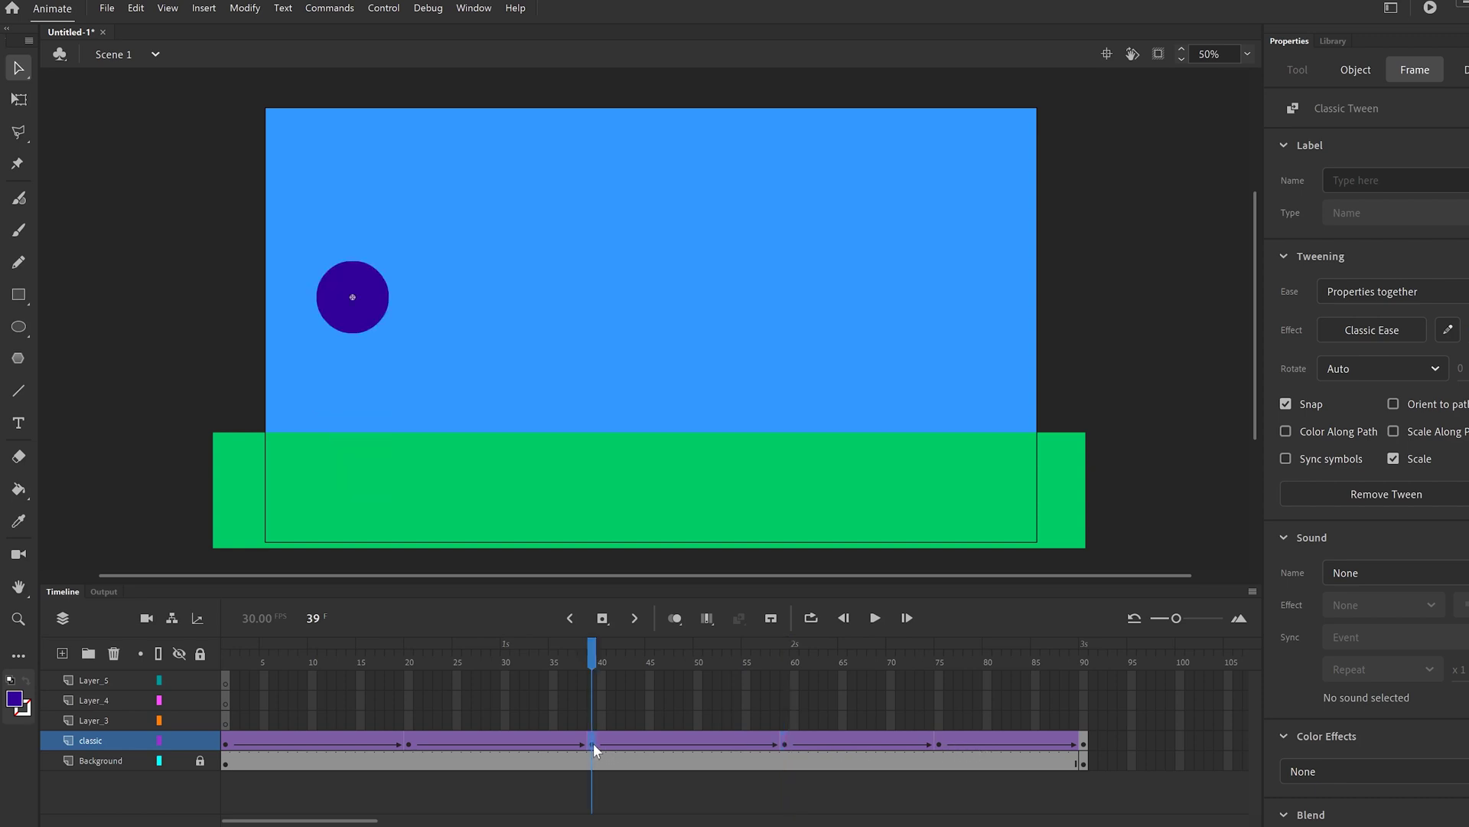
{"action": "left_click_drag", "start_coordinate": [613, 741], "coordinate": [612, 742]}
{"action": "left_click", "coordinate": [408, 745]}
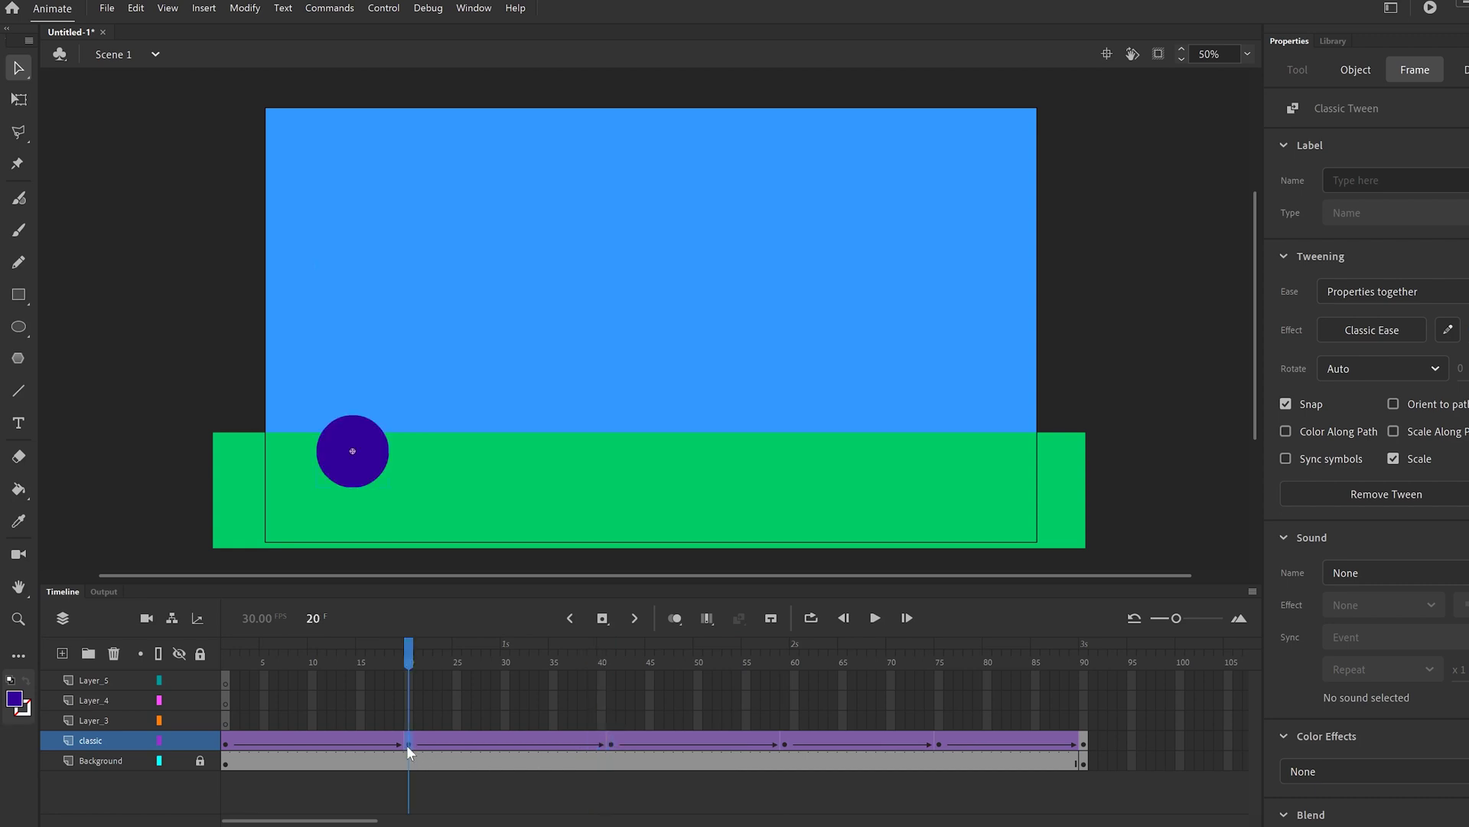
{"action": "left_click_drag", "start_coordinate": [440, 748], "coordinate": [438, 744]}
{"action": "left_click_drag", "start_coordinate": [418, 662], "coordinate": [235, 700]}
{"action": "left_click", "coordinate": [875, 617]}
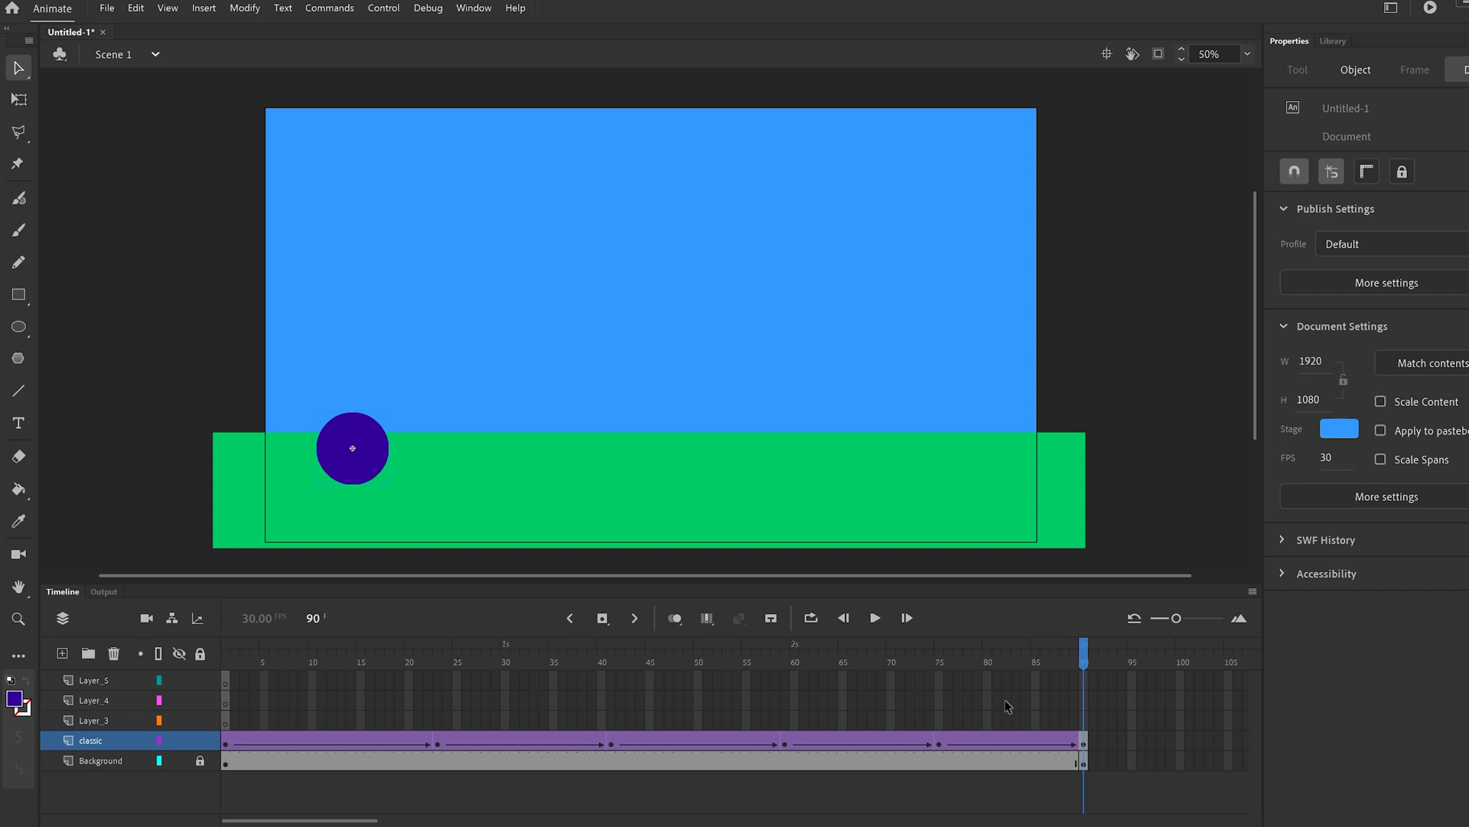
Rename Layer_3 as Motion
{"action": "left_click", "coordinate": [896, 739]}
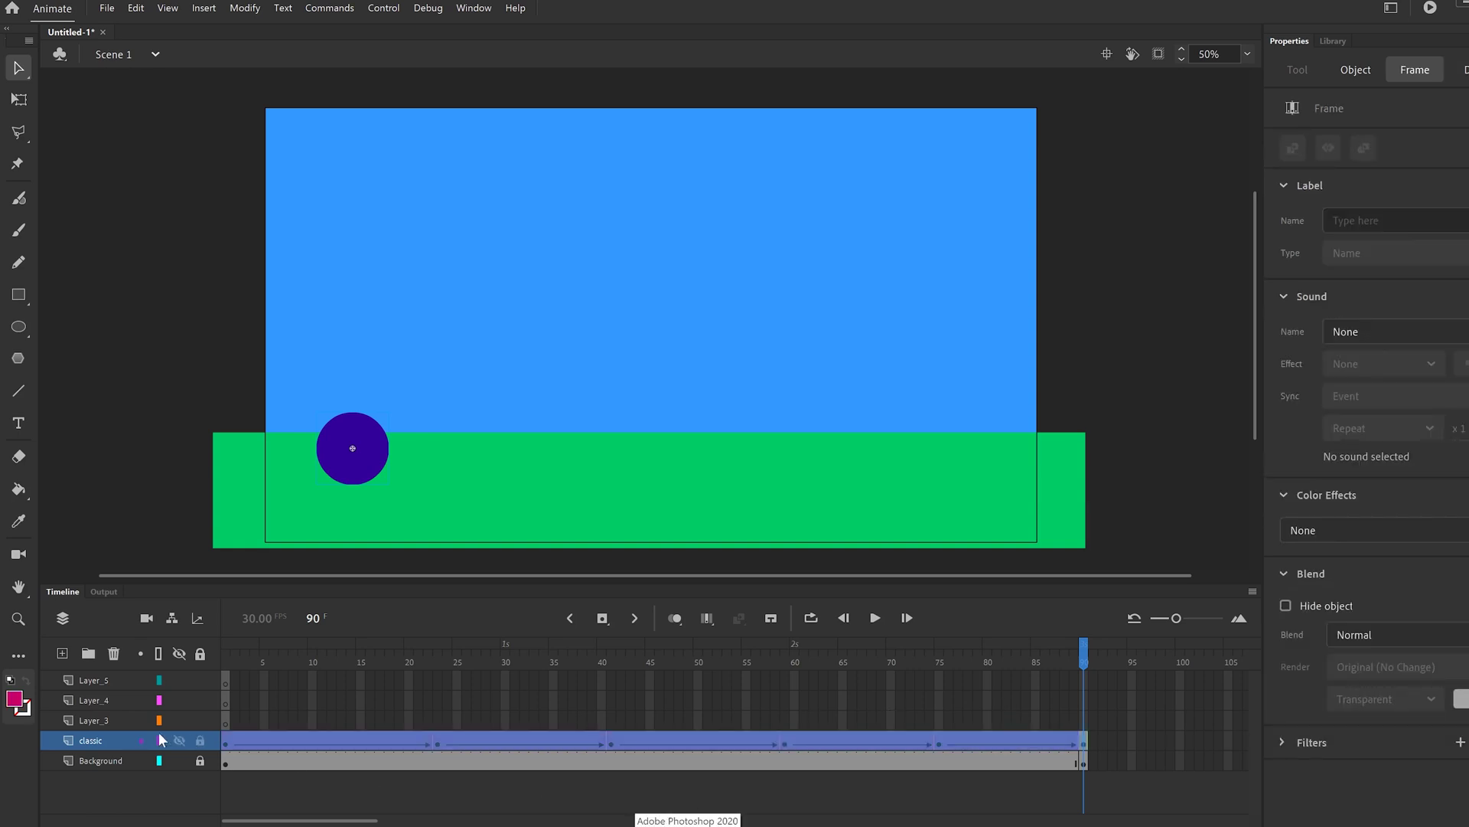
{"action": "left_click", "coordinate": [93, 719]}
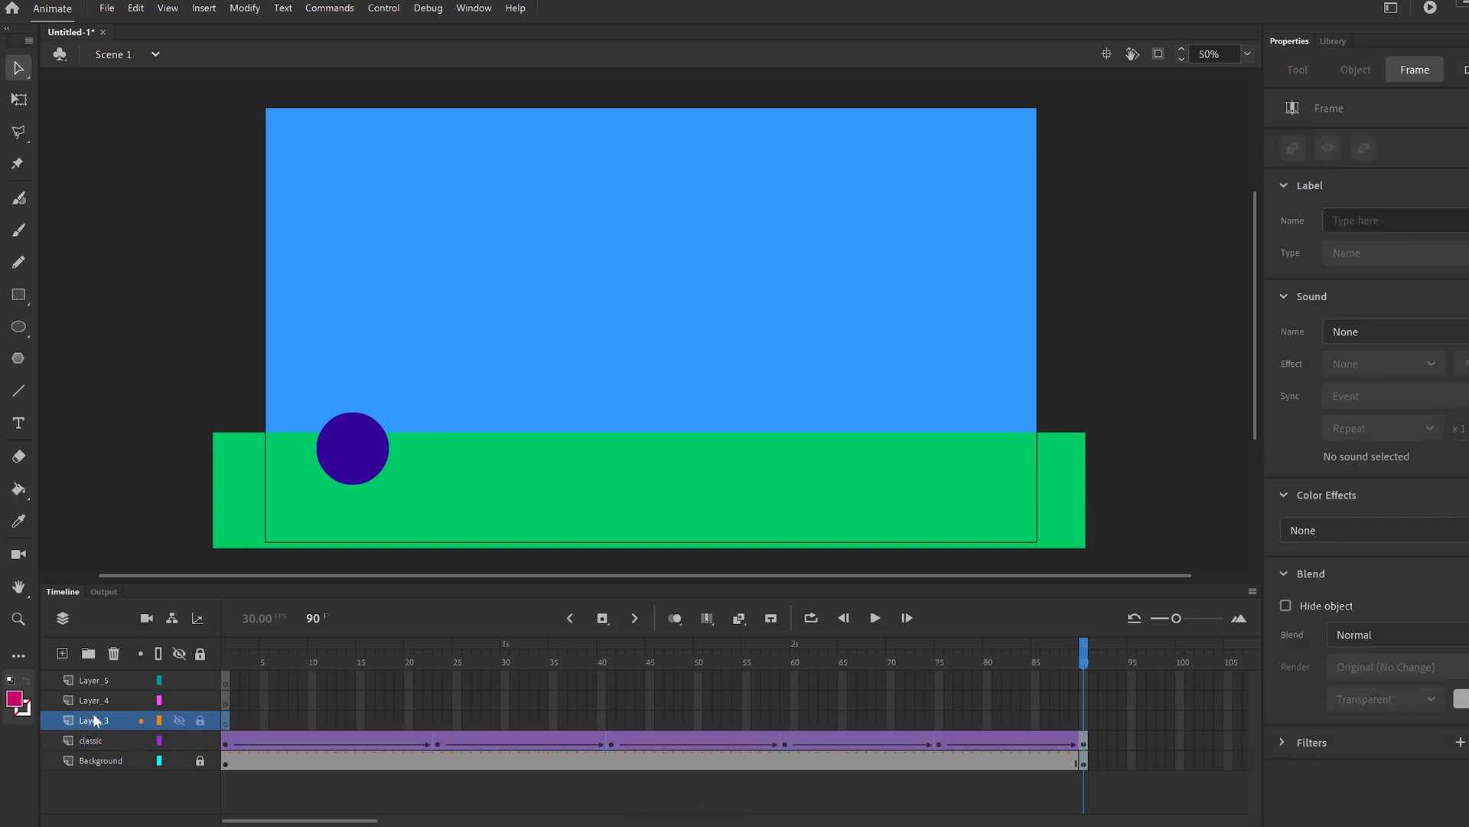
{"action": "double_click", "coordinate": [96, 719]}
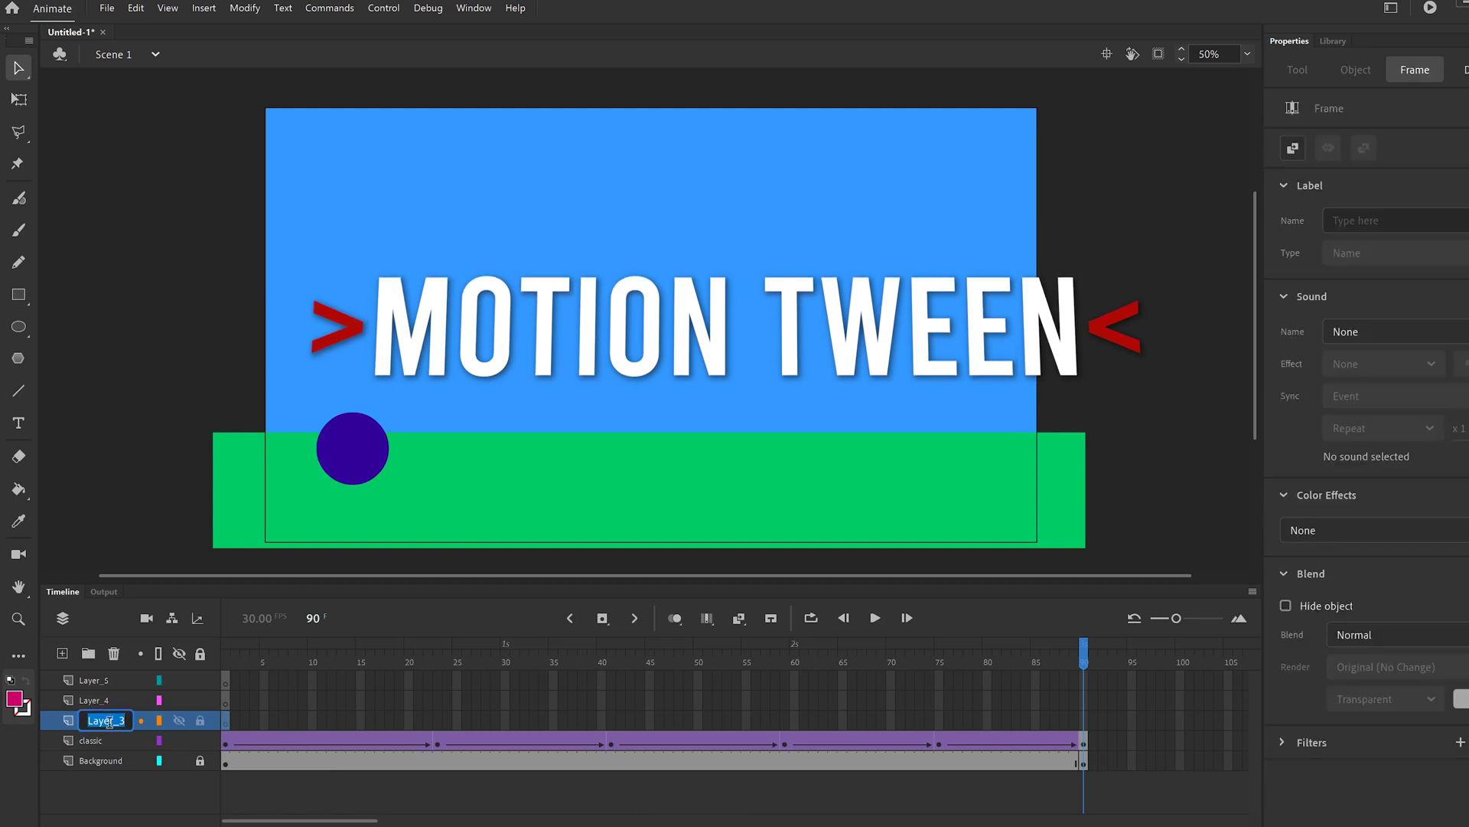
{"action": "type", "text": "Motion"}
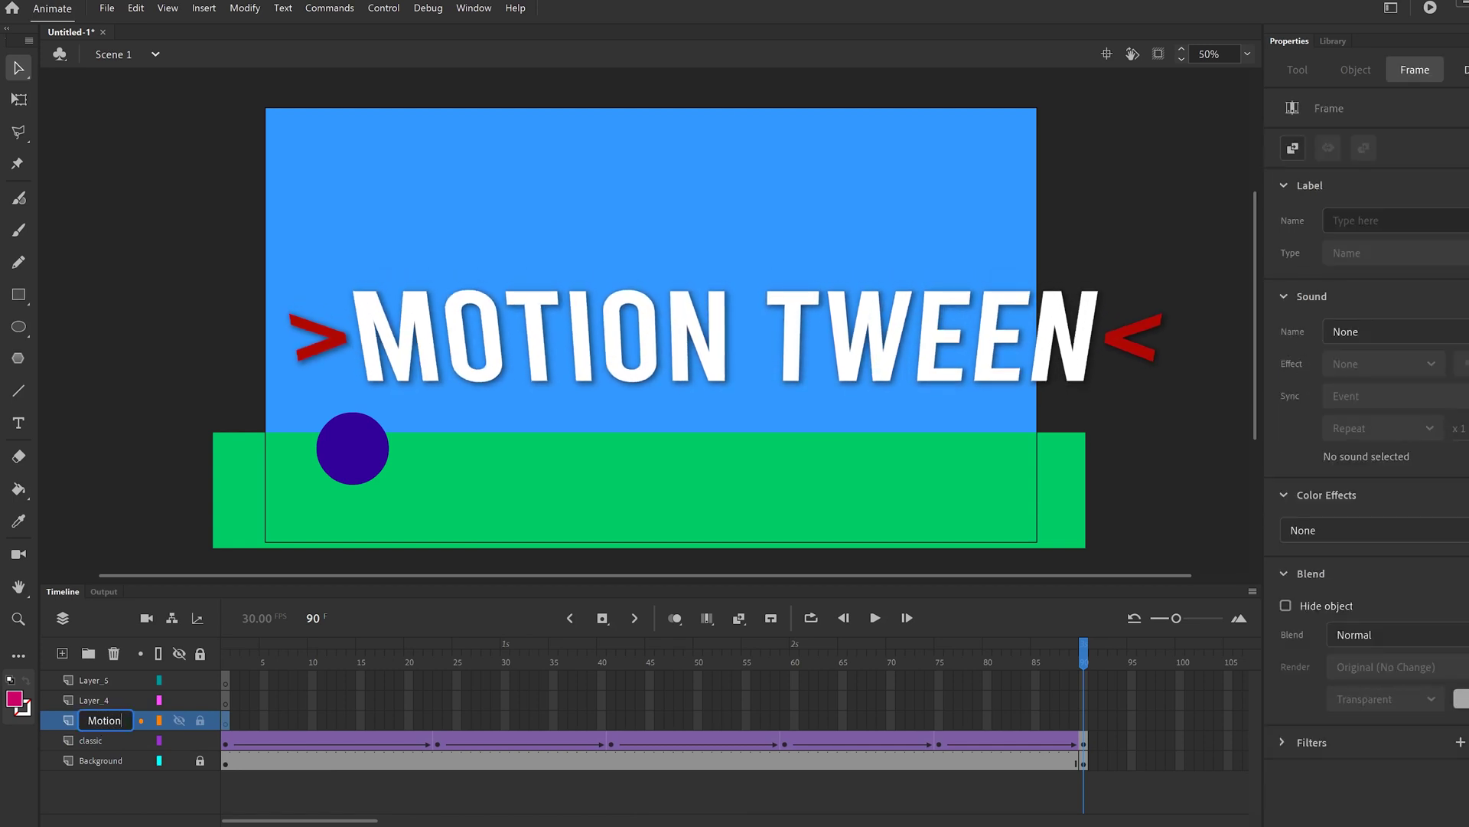
{"action": "left_click", "coordinate": [136, 788]}
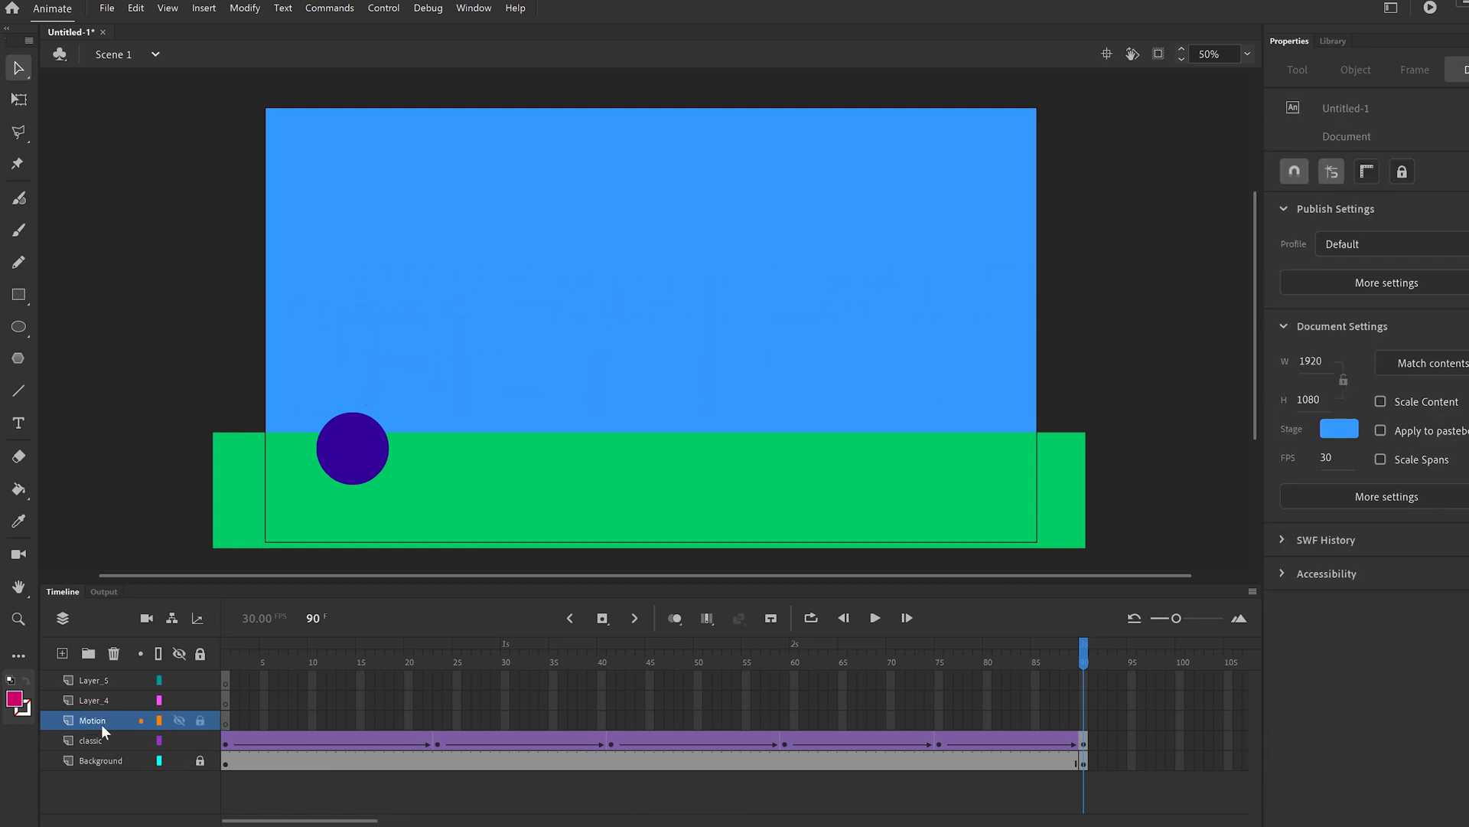
Draw a #CC0066 circle about 197 px wide on frame 1 of the Motion layer, beside the dark blue circle in the upper sky
{"action": "left_click", "coordinate": [226, 722]}
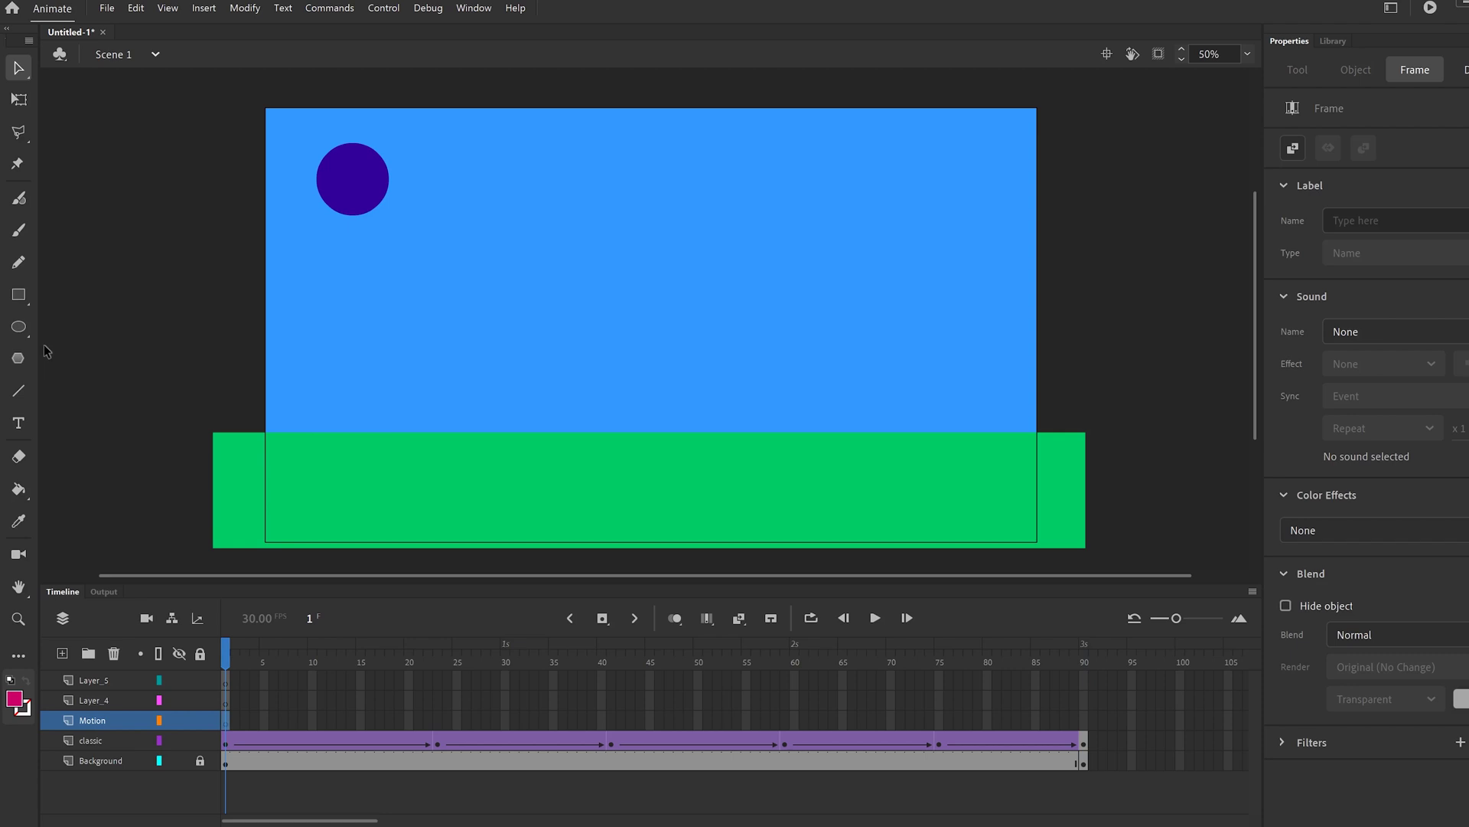
{"action": "left_click", "coordinate": [19, 327]}
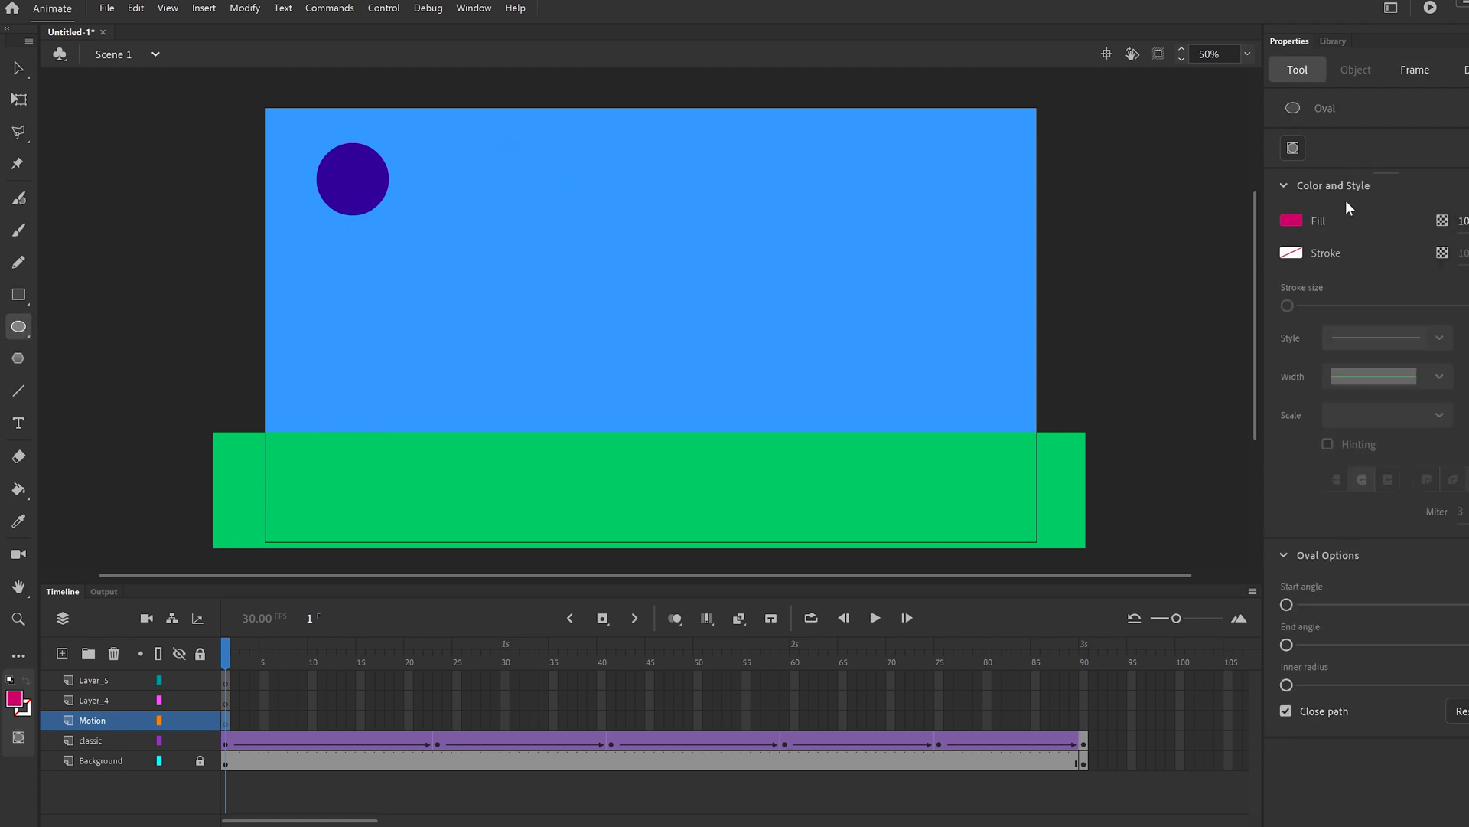
{"action": "left_click", "coordinate": [1293, 220]}
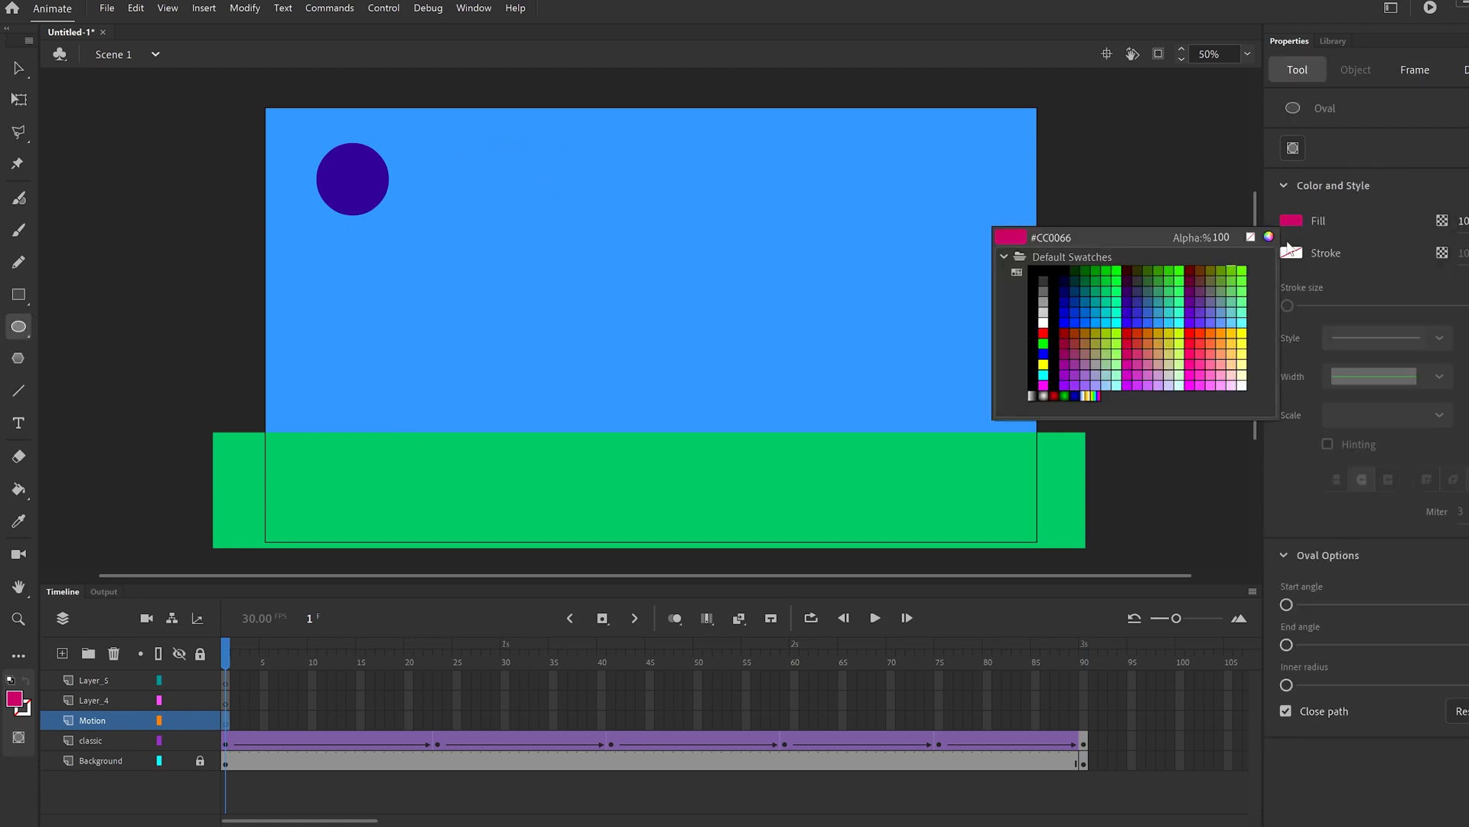
{"action": "left_click", "coordinate": [1136, 350]}
{"action": "left_click_drag", "start_coordinate": [464, 140], "coordinate": [544, 219]}
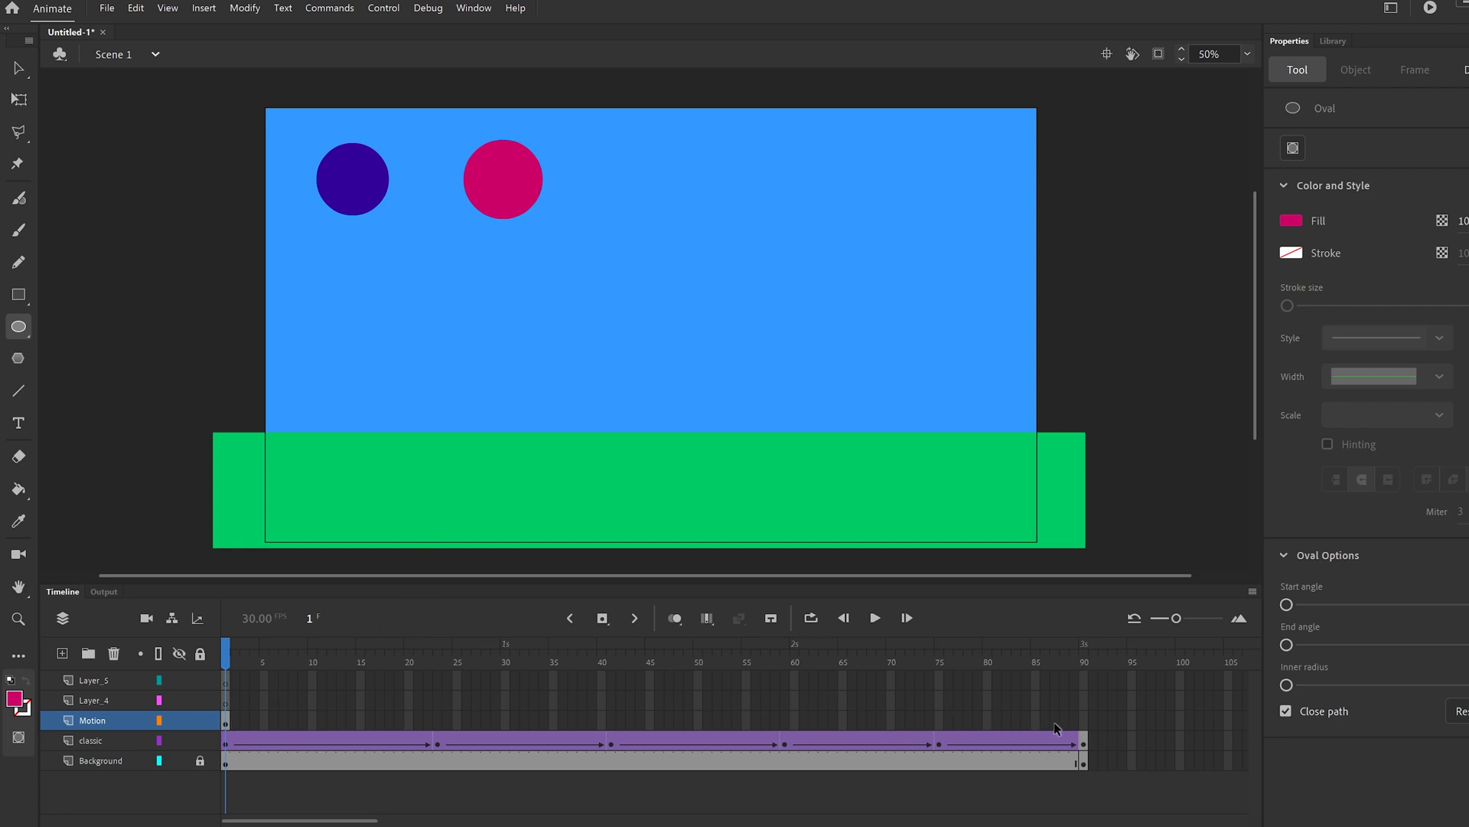
Extend the Motion layer to frame 90 by inserting a frame, and play the animation to check both circles
{"action": "left_click", "coordinate": [1083, 721]}
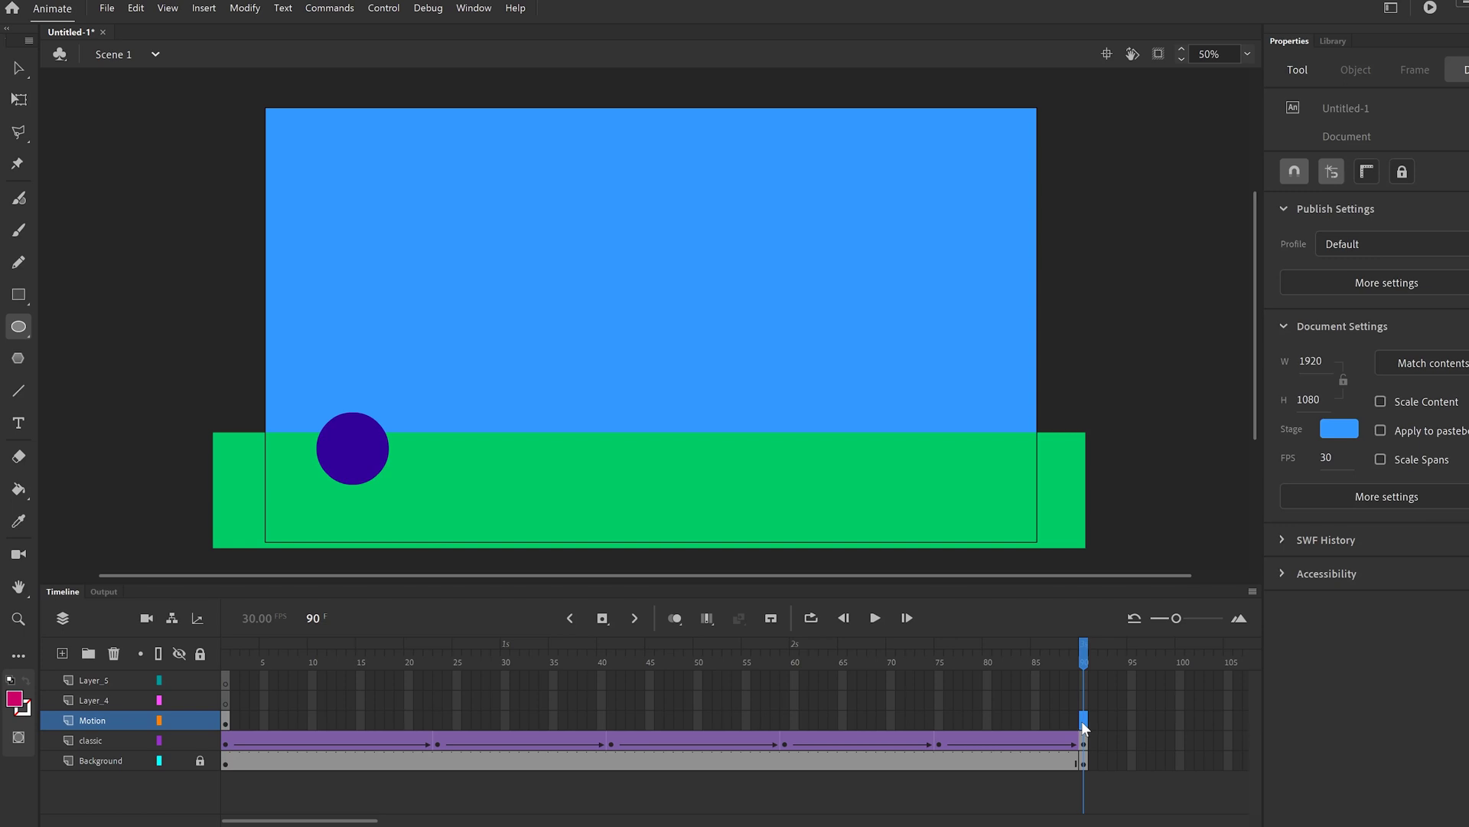
{"action": "right_click", "coordinate": [1083, 721]}
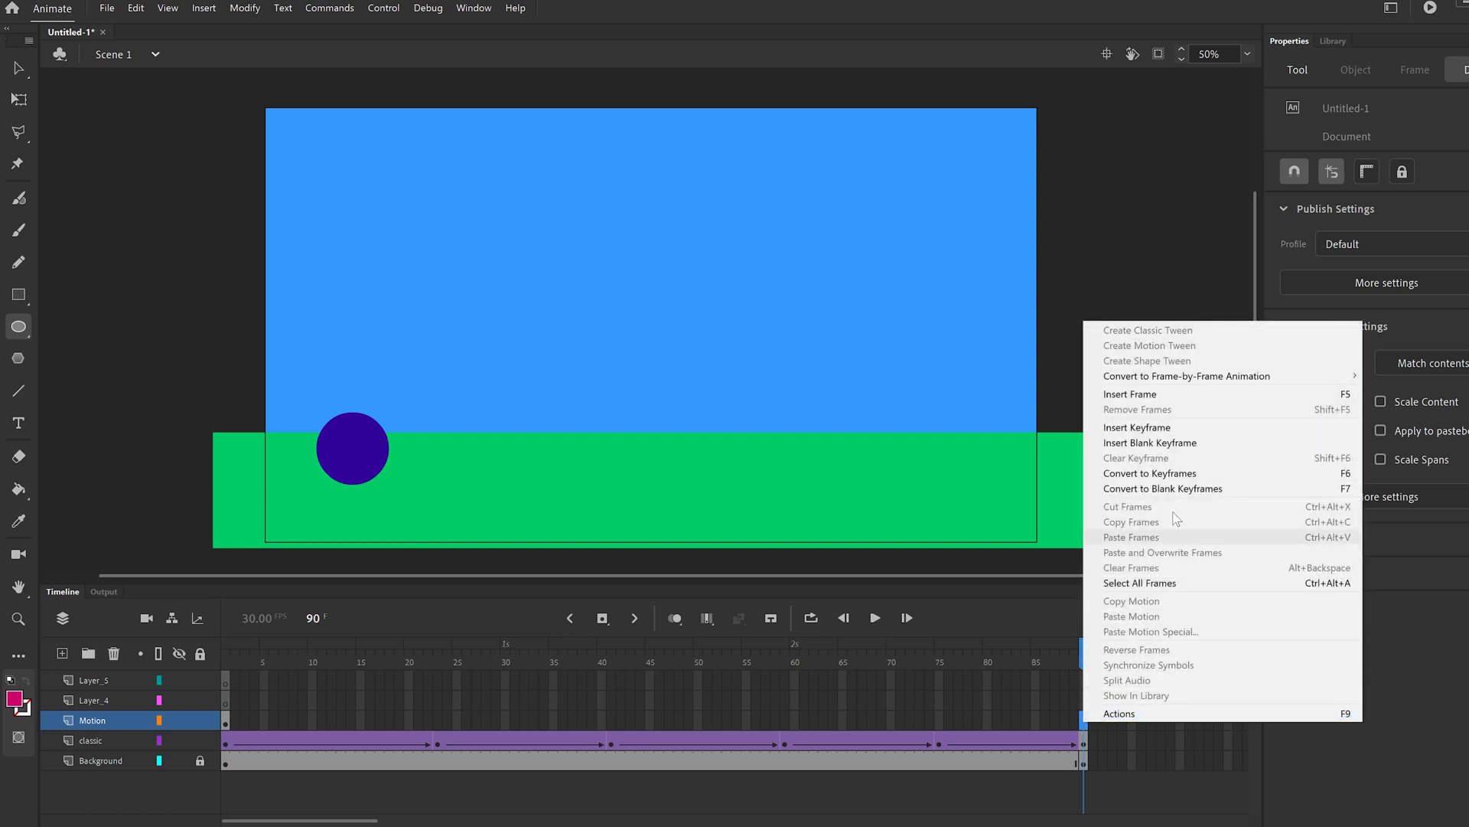
{"action": "left_click", "coordinate": [1134, 395]}
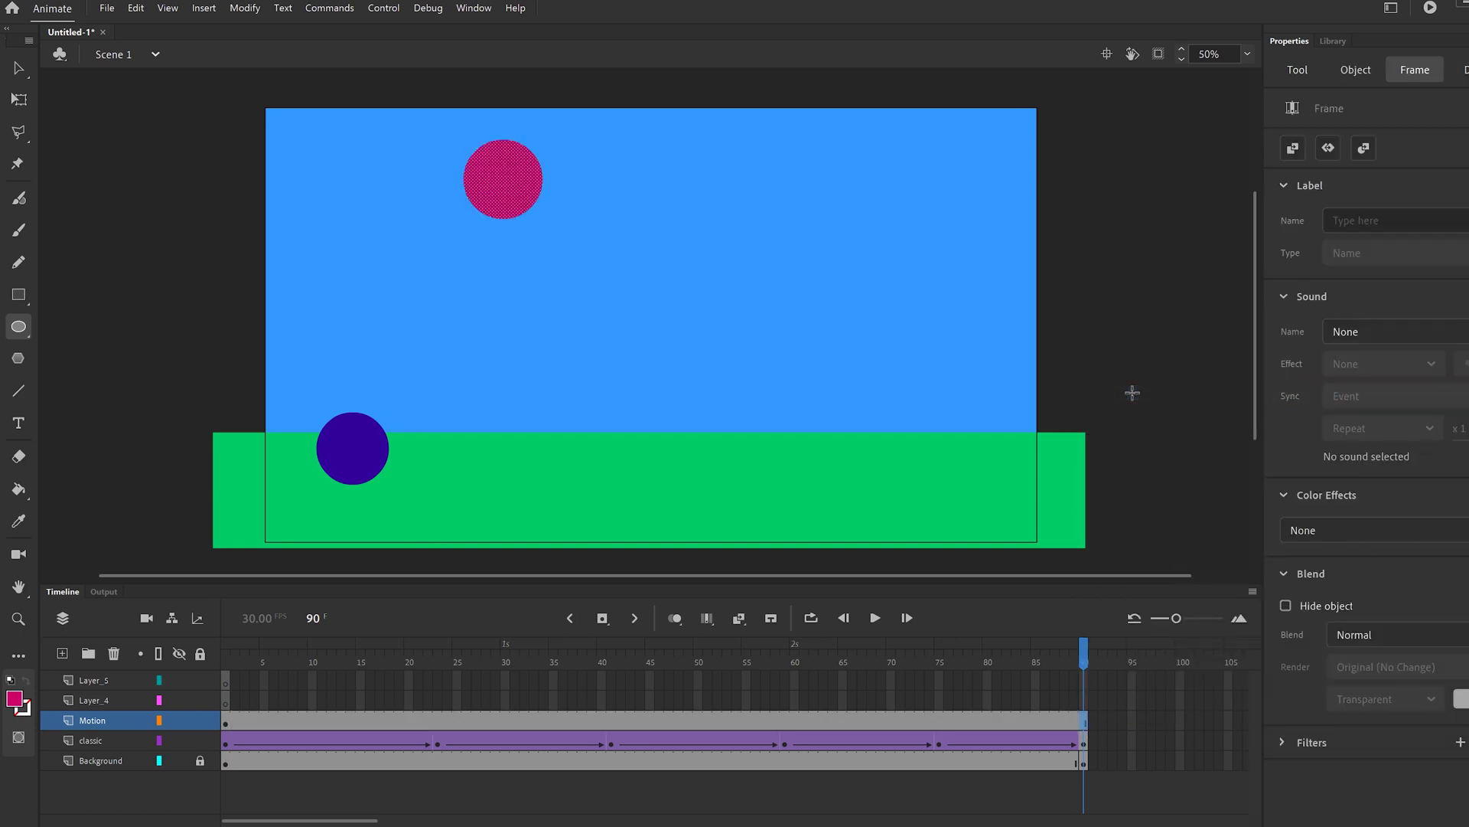
{"action": "left_click", "coordinate": [249, 665]}
{"action": "left_click_drag", "start_coordinate": [249, 666], "coordinate": [842, 664]}
{"action": "key", "text": "Return"}
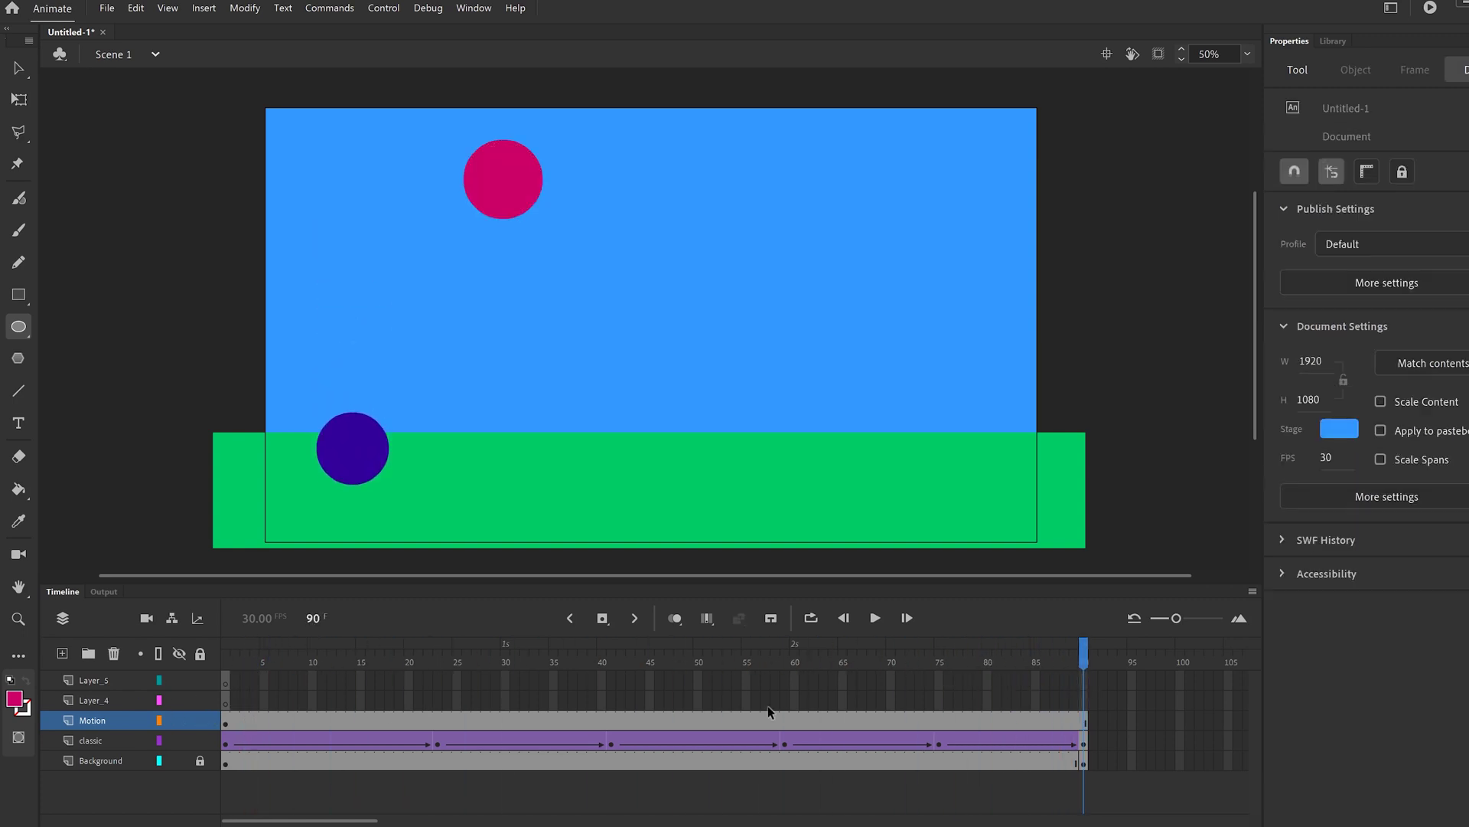
Create a motion tween on the Motion layer's frame span
{"action": "left_click", "coordinate": [573, 719]}
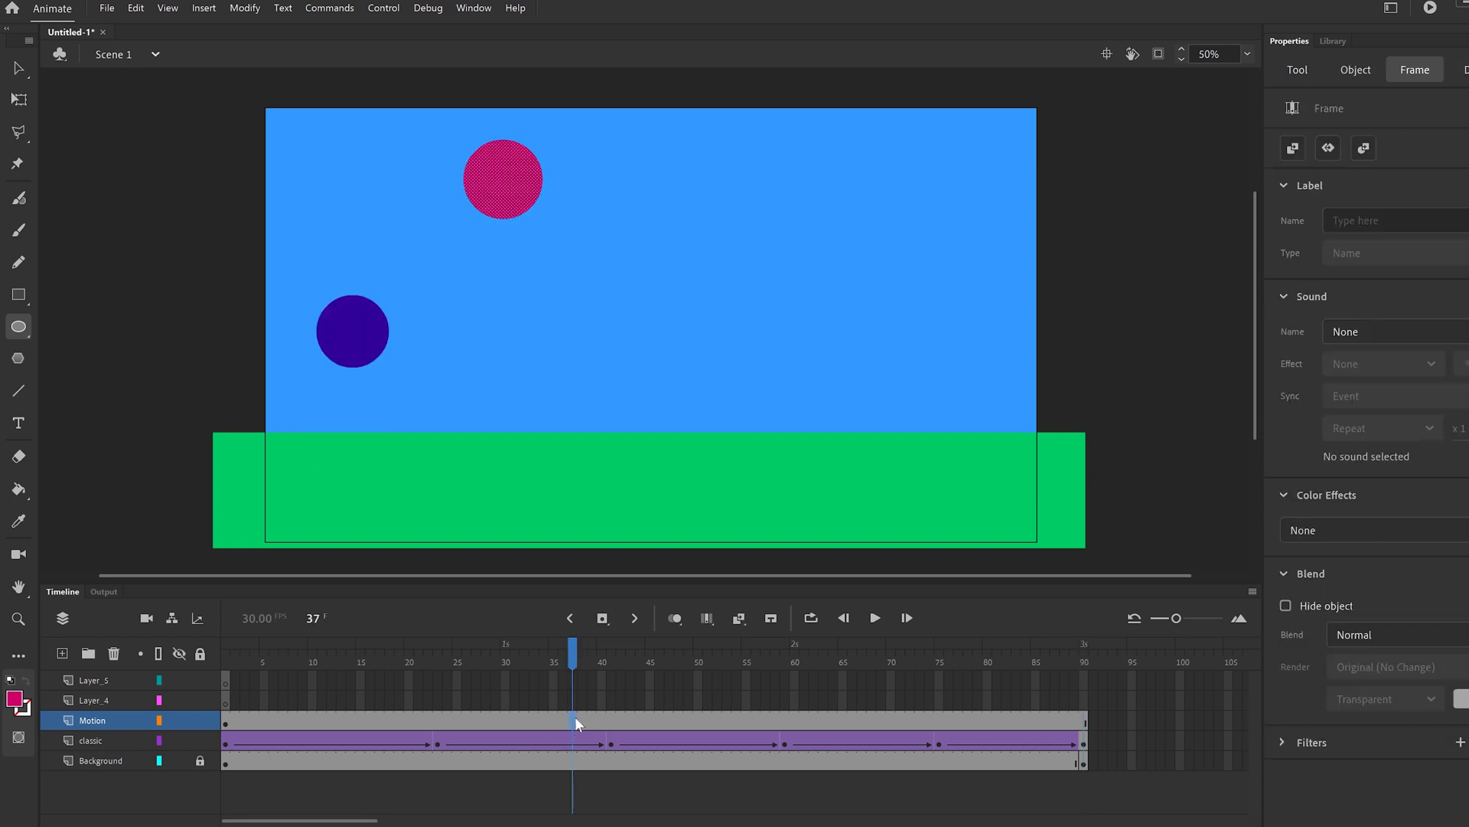
{"action": "right_click", "coordinate": [574, 720]}
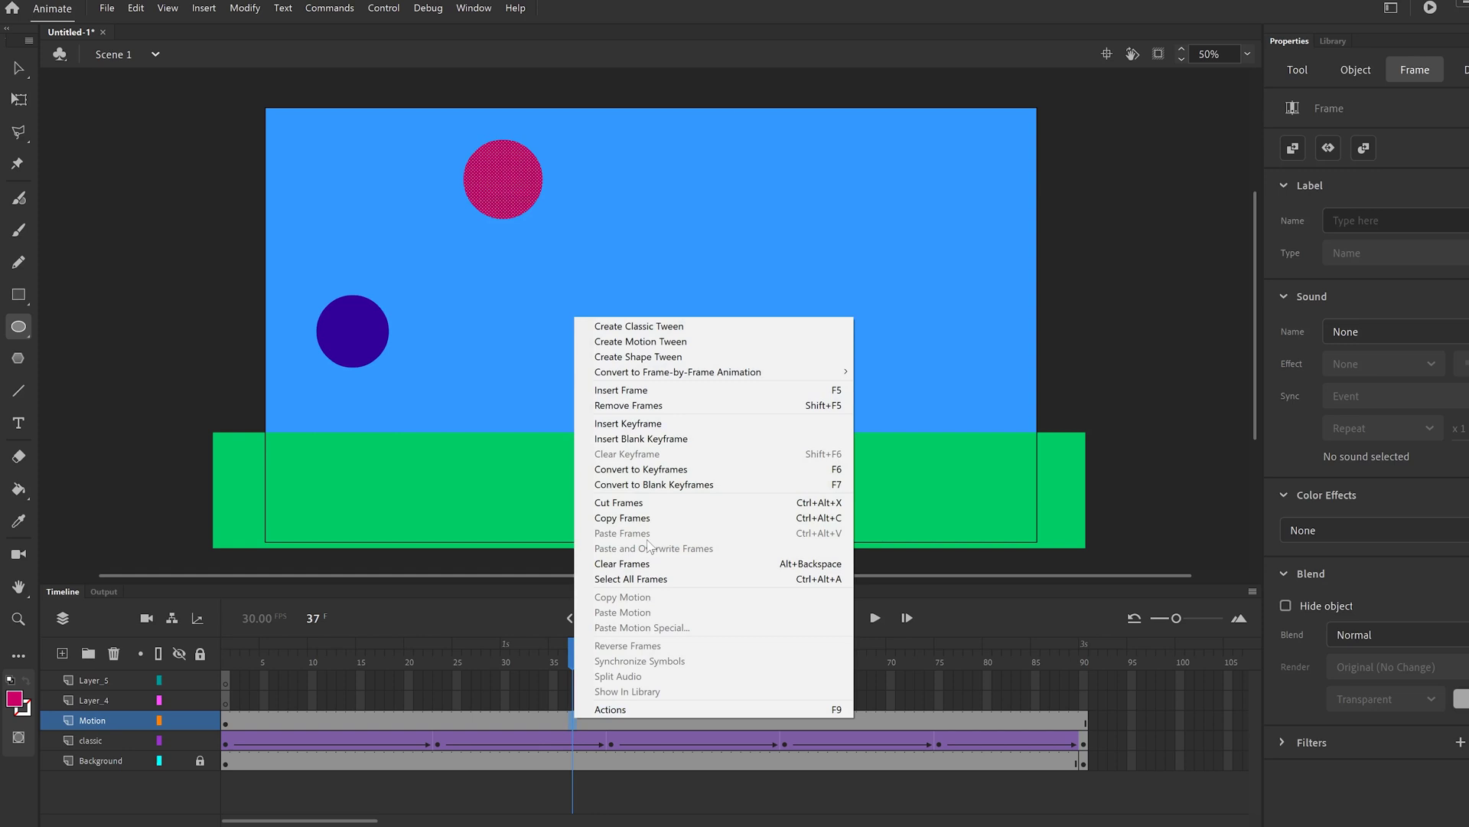
{"action": "left_click", "coordinate": [657, 342]}
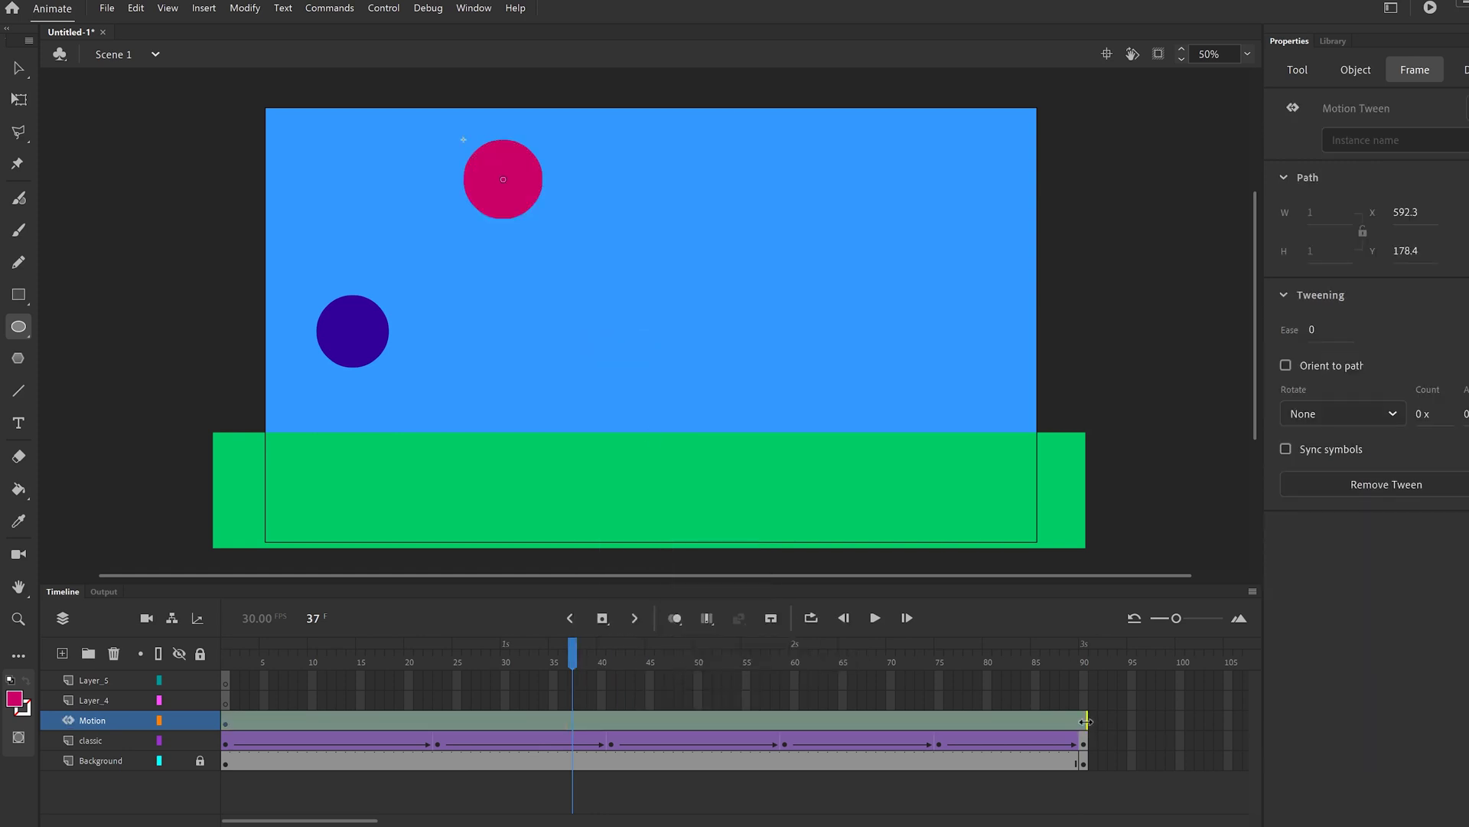
At frame 90 of the Motion layer, lower the magenta circle onto the ground, to about X 494, Y 741
{"action": "left_click", "coordinate": [1085, 726]}
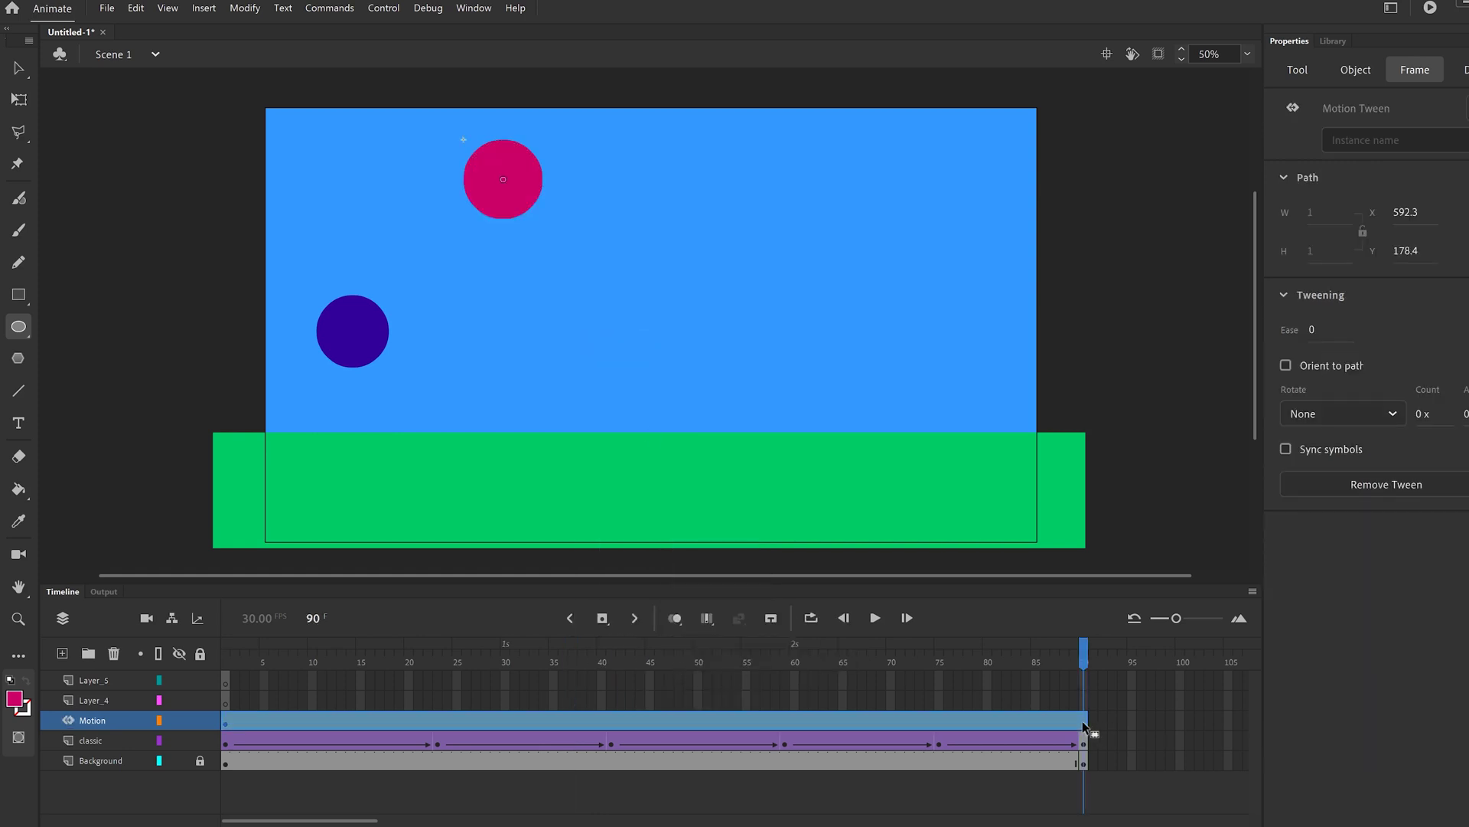
{"action": "left_click", "coordinate": [19, 68]}
{"action": "left_click_drag", "start_coordinate": [502, 220], "coordinate": [502, 474]}
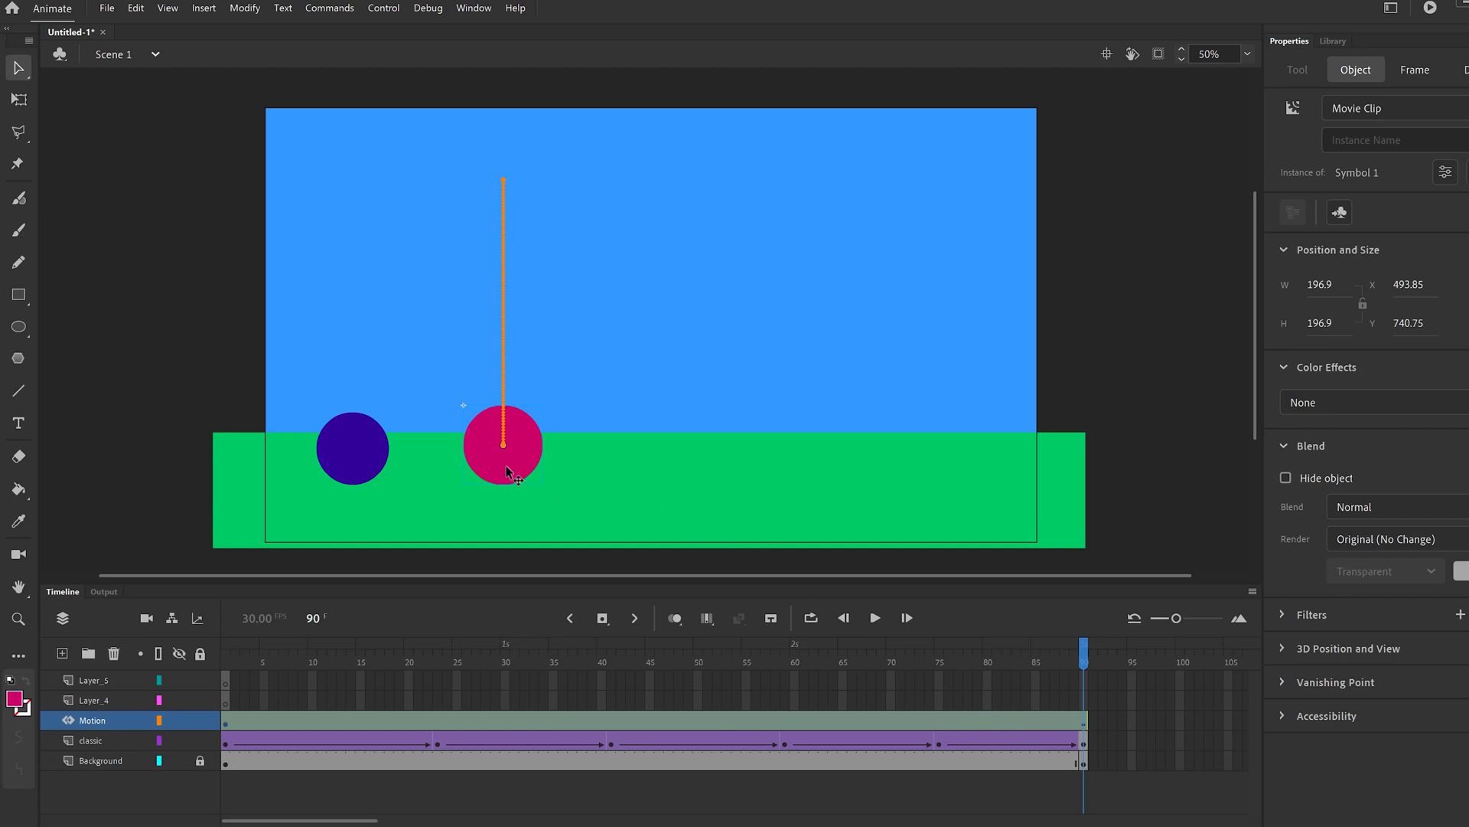
{"action": "left_click_drag", "start_coordinate": [506, 471], "coordinate": [903, 329]}
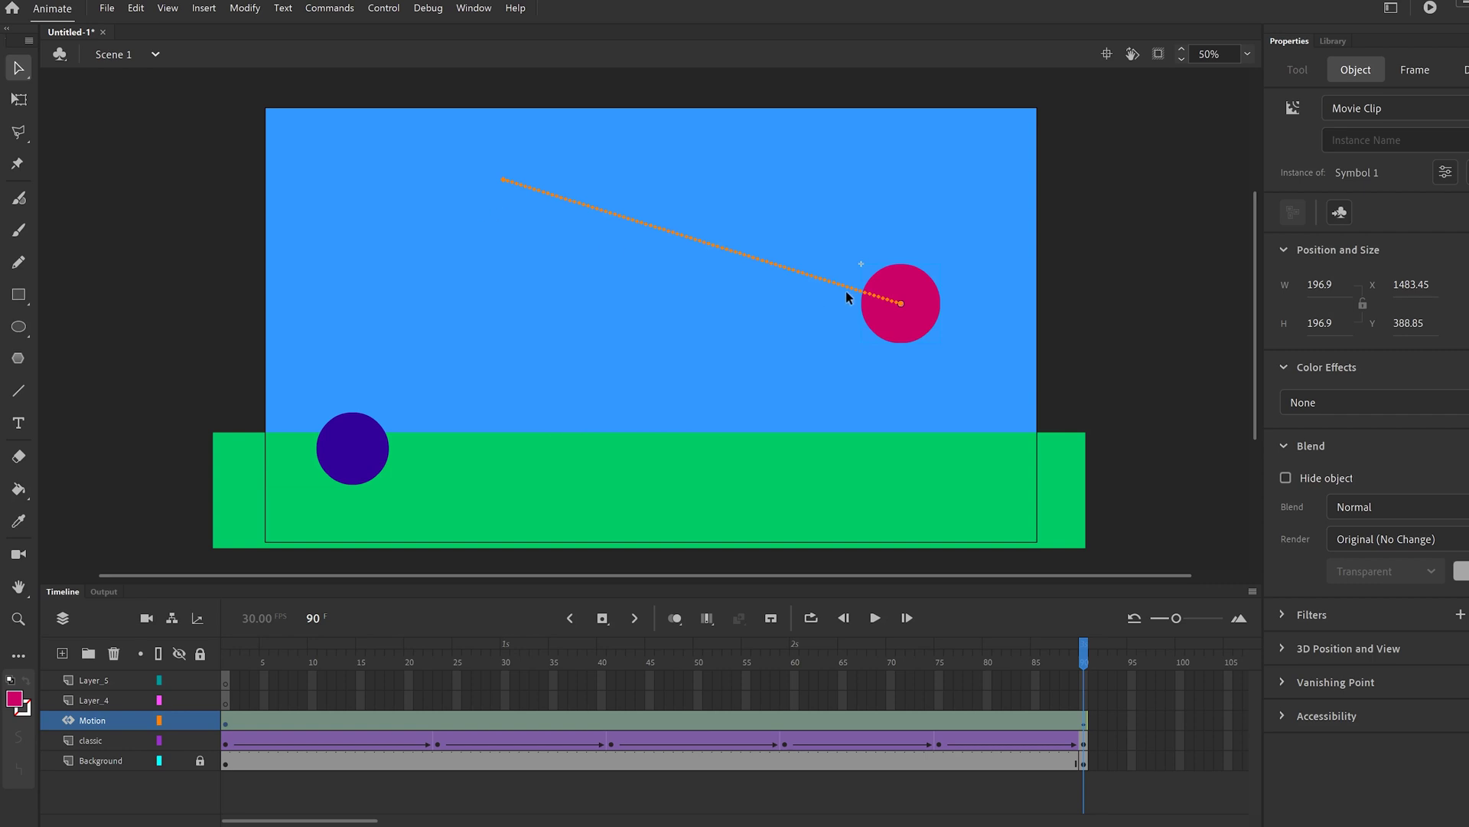
{"action": "left_click_drag", "start_coordinate": [905, 331], "coordinate": [511, 466]}
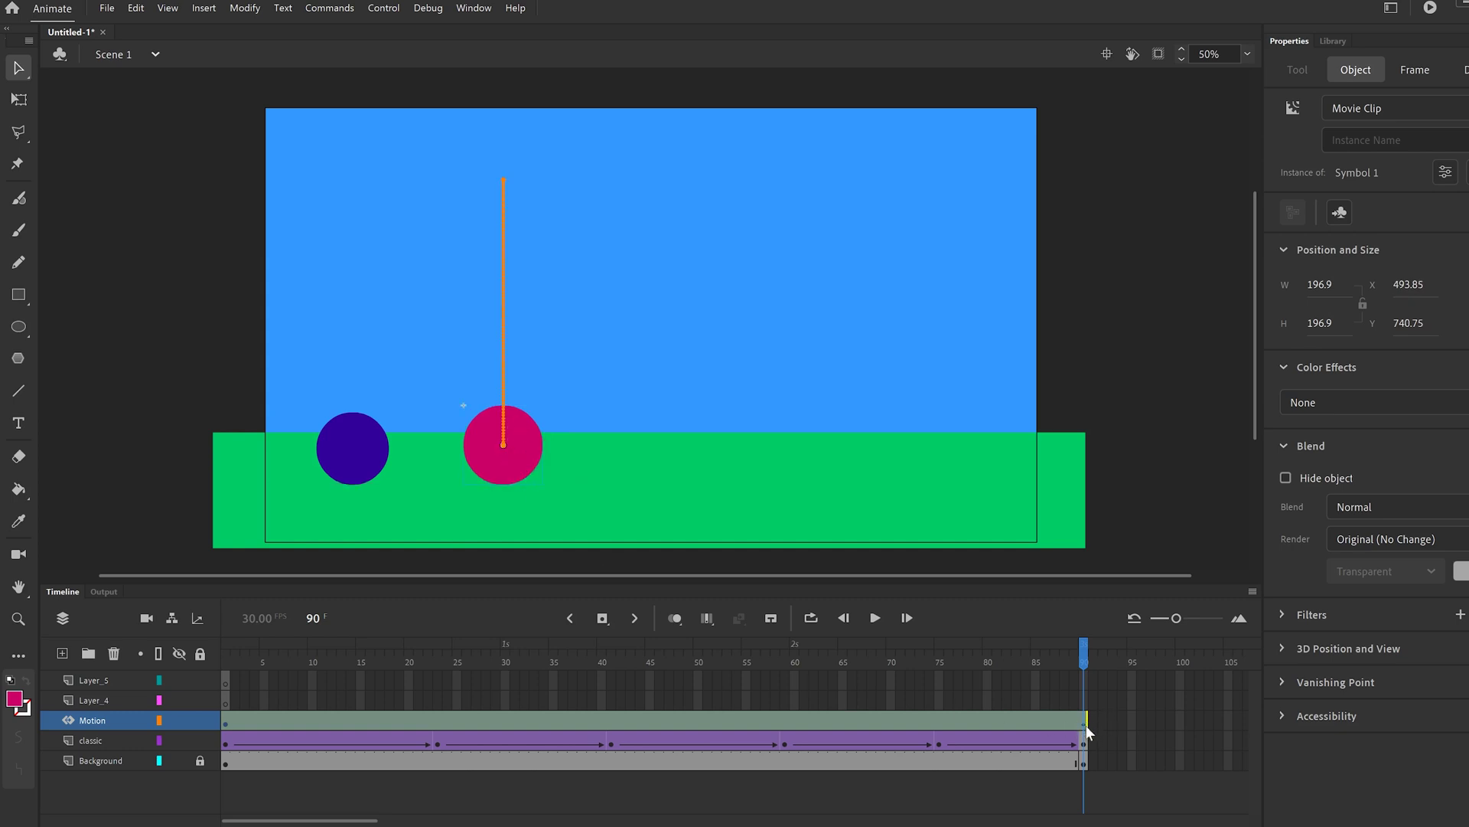
At frame 23 of the Motion layer, place the magenta circle on the ground farther right, at about X 676, Y 748
{"action": "left_click", "coordinate": [438, 723]}
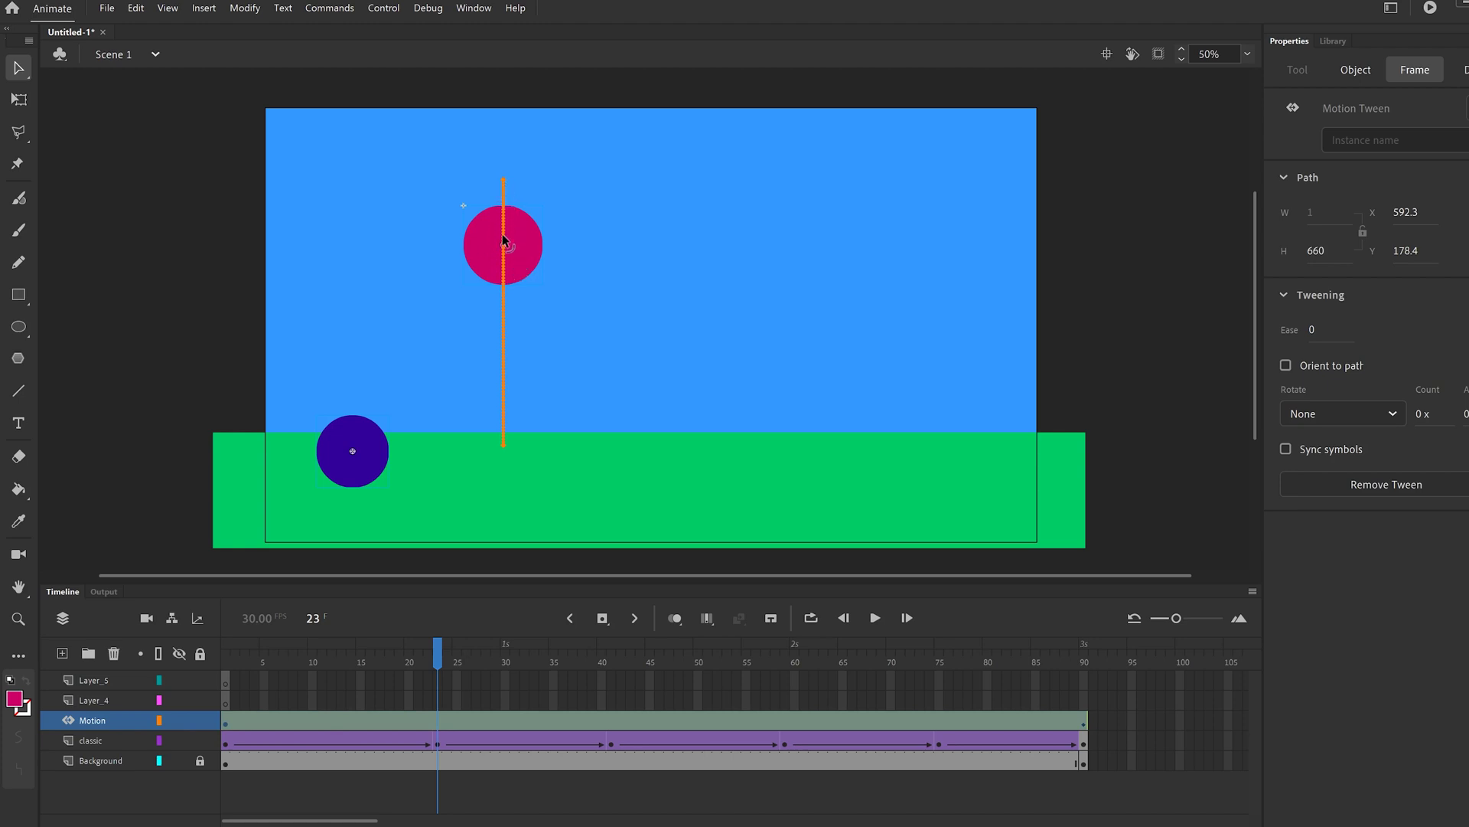
{"action": "left_click_drag", "start_coordinate": [437, 651], "coordinate": [439, 724]}
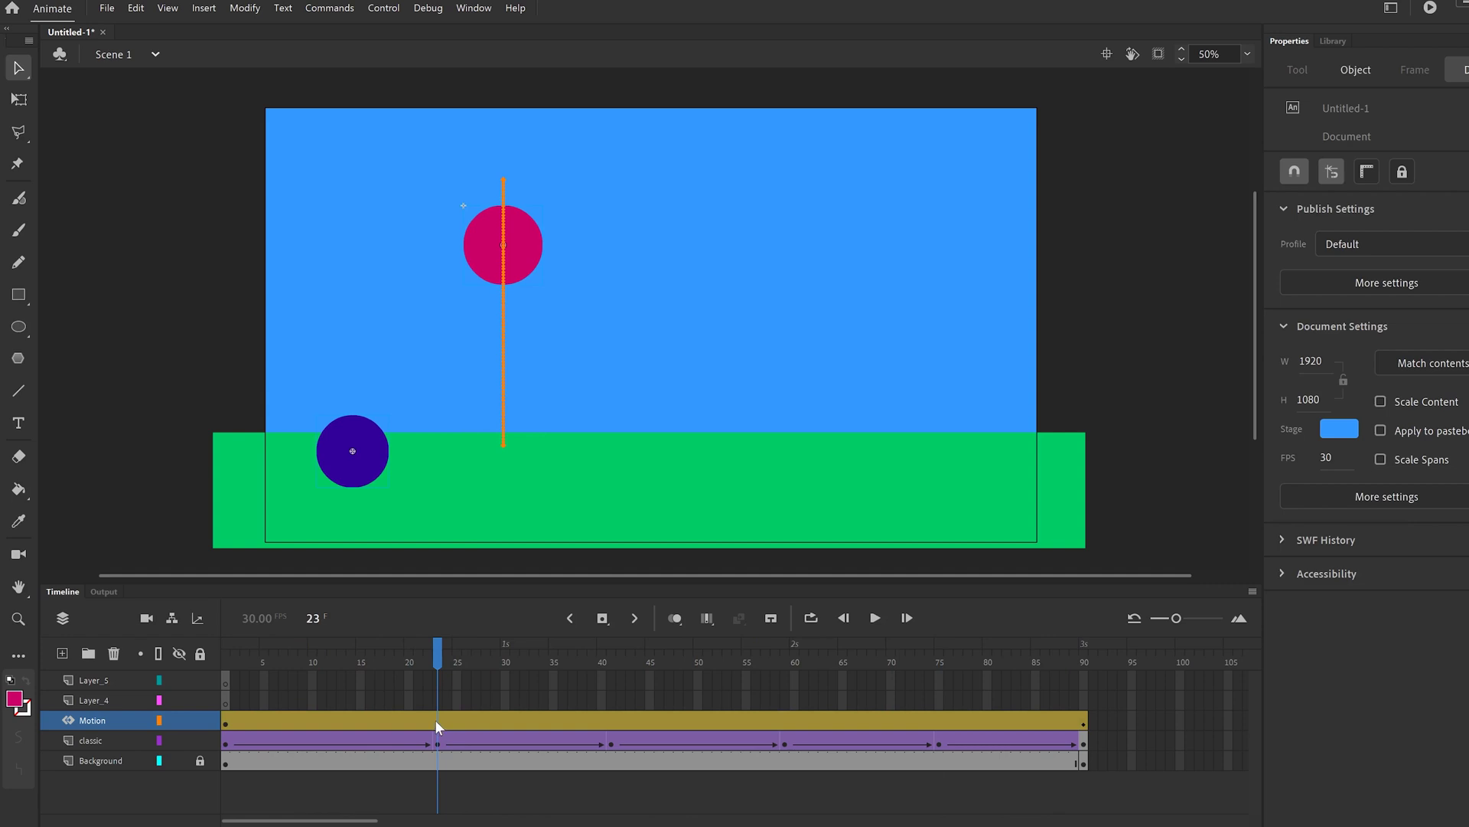
{"action": "left_click", "coordinate": [437, 724]}
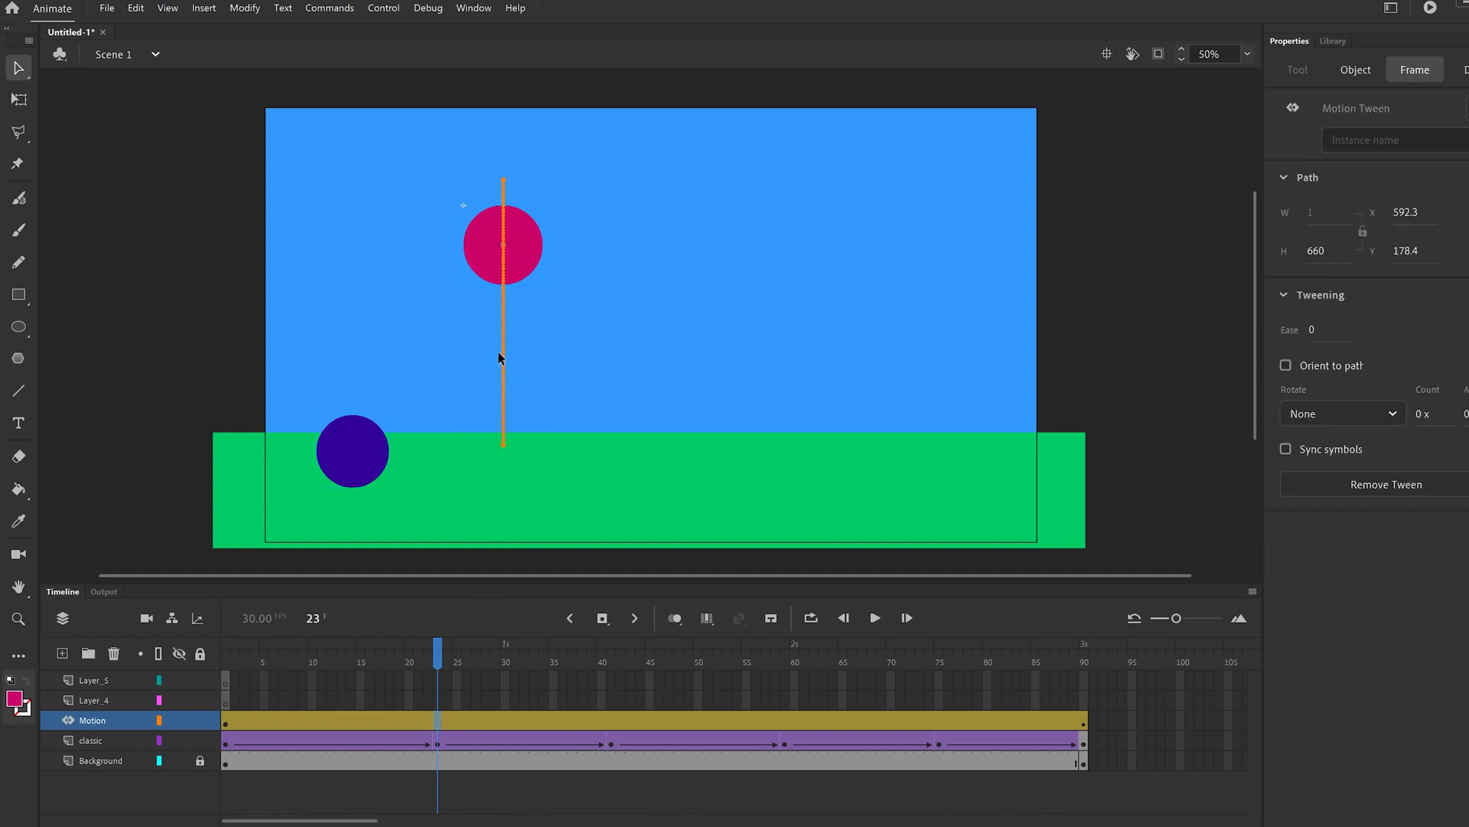
{"action": "left_click", "coordinate": [486, 242]}
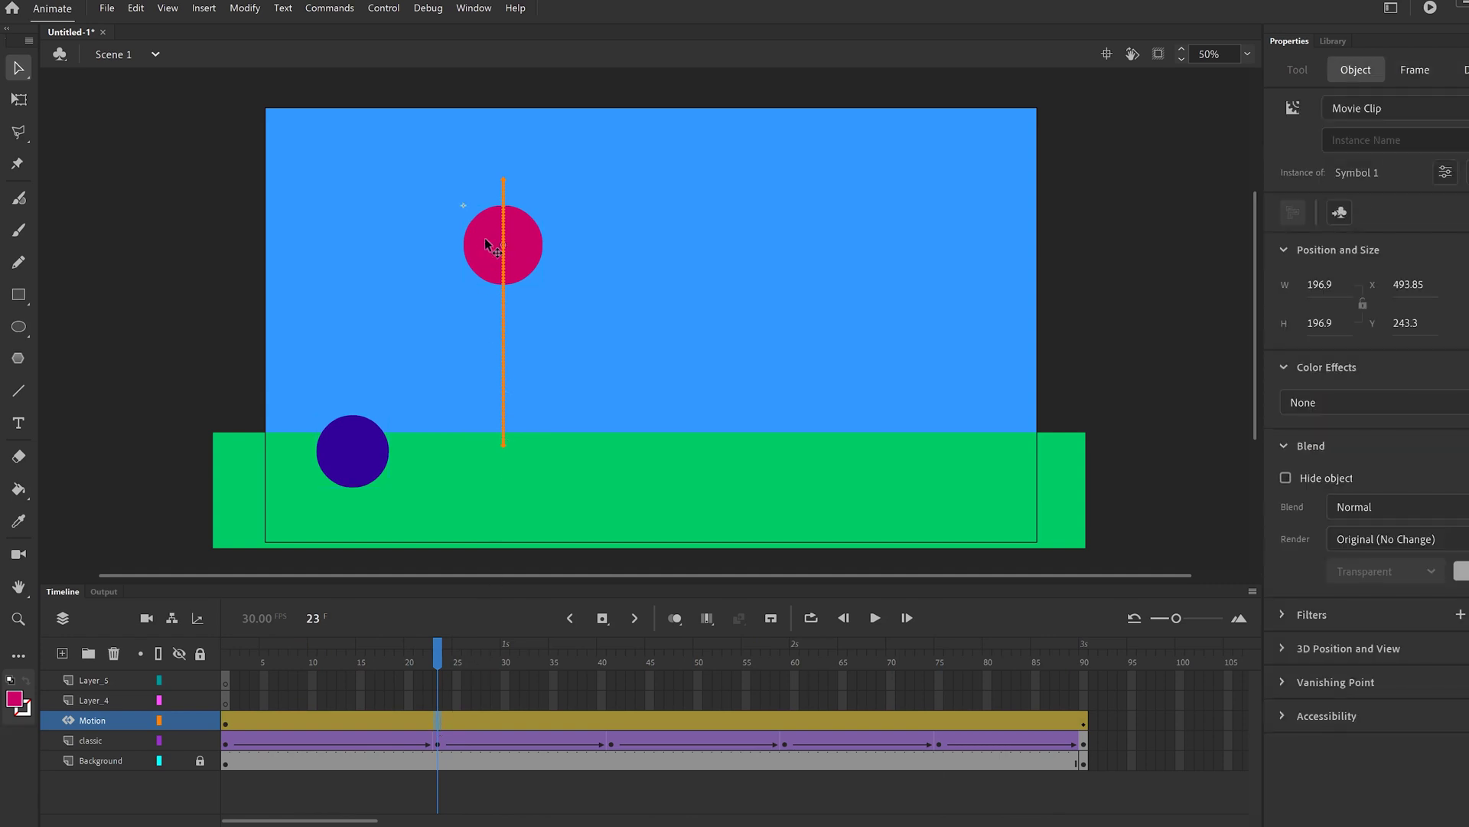
{"action": "left_click_drag", "start_coordinate": [486, 242], "coordinate": [565, 444]}
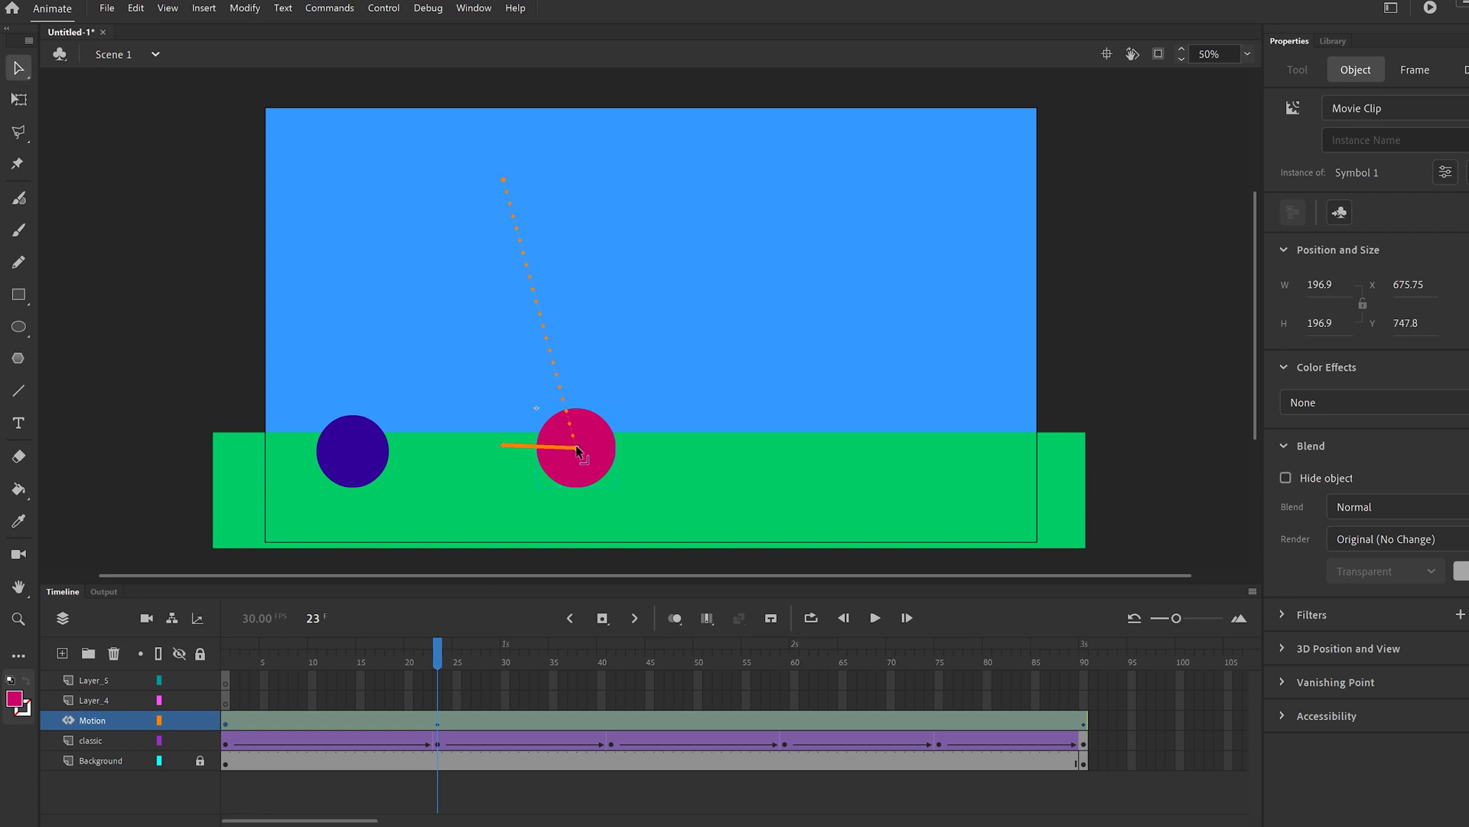
Bend the motion path between frames 1 and 23 into a falling arc that bulges up and to the right
{"action": "left_click_drag", "start_coordinate": [435, 719], "coordinate": [306, 723]}
{"action": "left_click_drag", "start_coordinate": [578, 231], "coordinate": [596, 214]}
{"action": "left_click_drag", "start_coordinate": [428, 228], "coordinate": [479, 231]}
{"action": "left_click_drag", "start_coordinate": [566, 307], "coordinate": [553, 201]}
At frame 41, raise the magenta circle to about X 791, Y 364 and curve the path segment leading up to it
{"action": "left_click", "coordinate": [612, 724]}
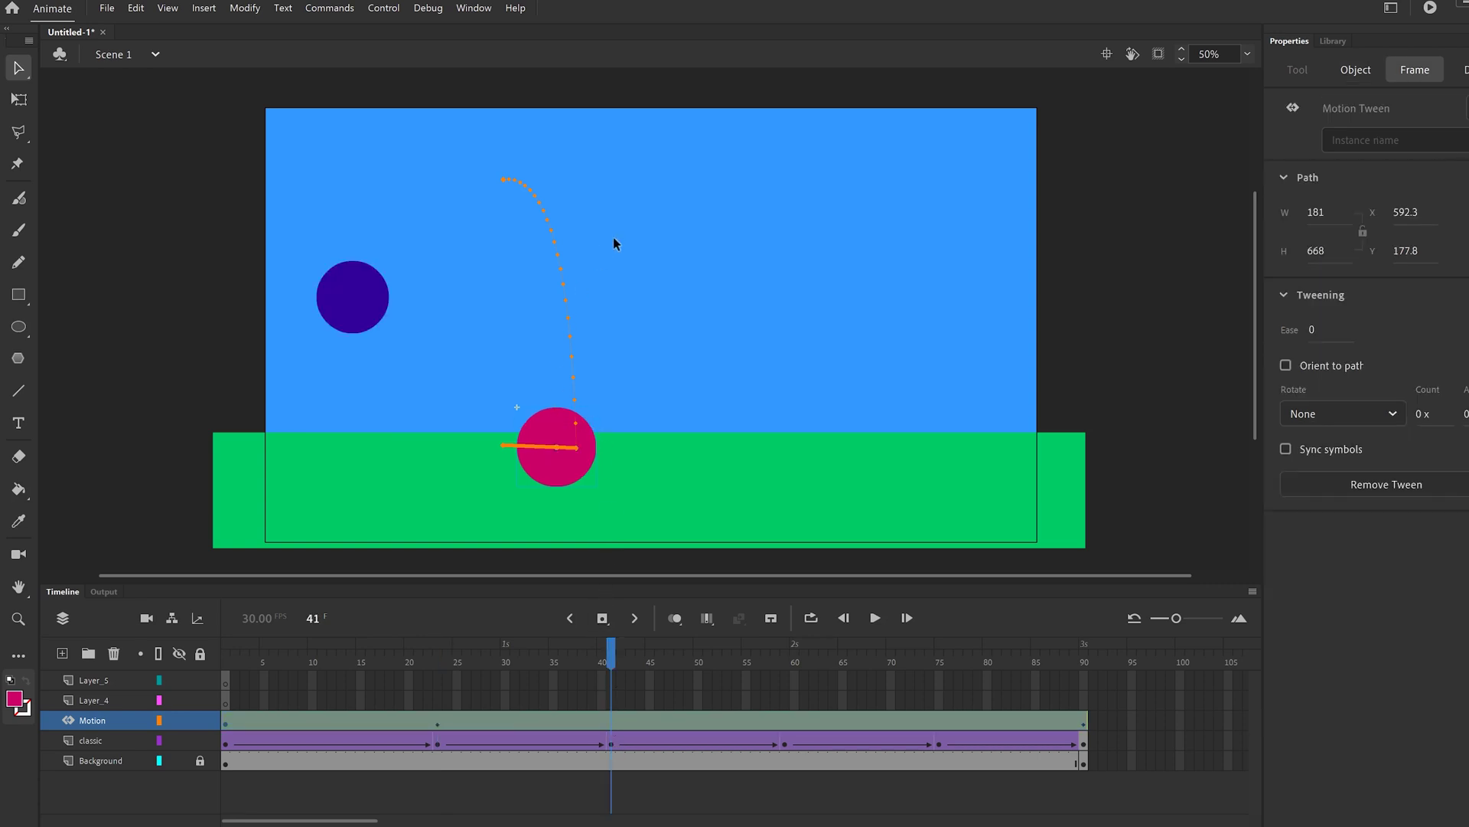
{"action": "left_click", "coordinate": [551, 425]}
{"action": "left_click_drag", "start_coordinate": [548, 421], "coordinate": [615, 271]}
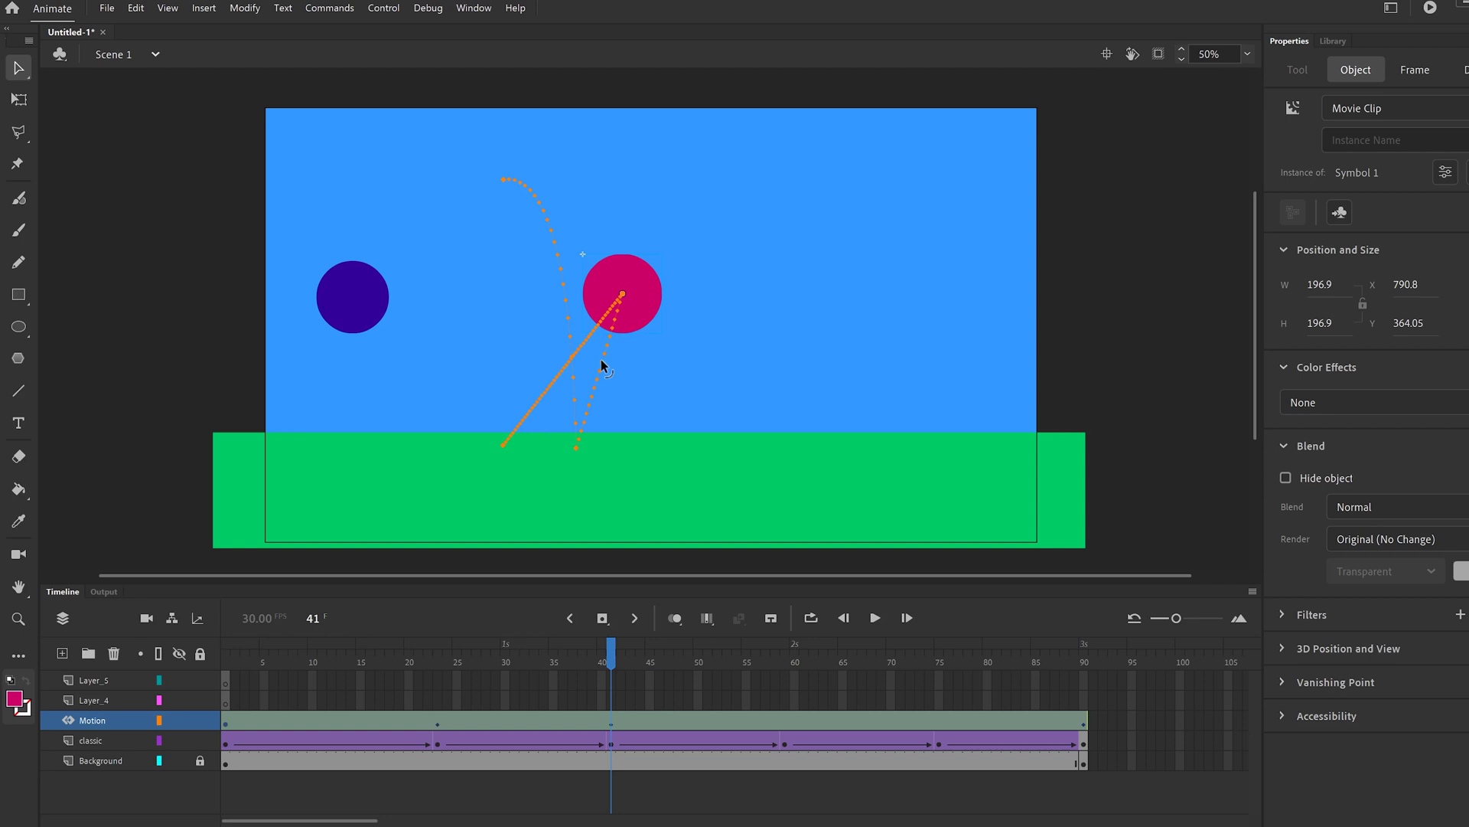
{"action": "left_click_drag", "start_coordinate": [601, 361], "coordinate": [594, 324]}
At frame 59, lower the magenta circle to the ground at about X 894, Y 736 and curve the path segment leading down to it
{"action": "left_click", "coordinate": [784, 723]}
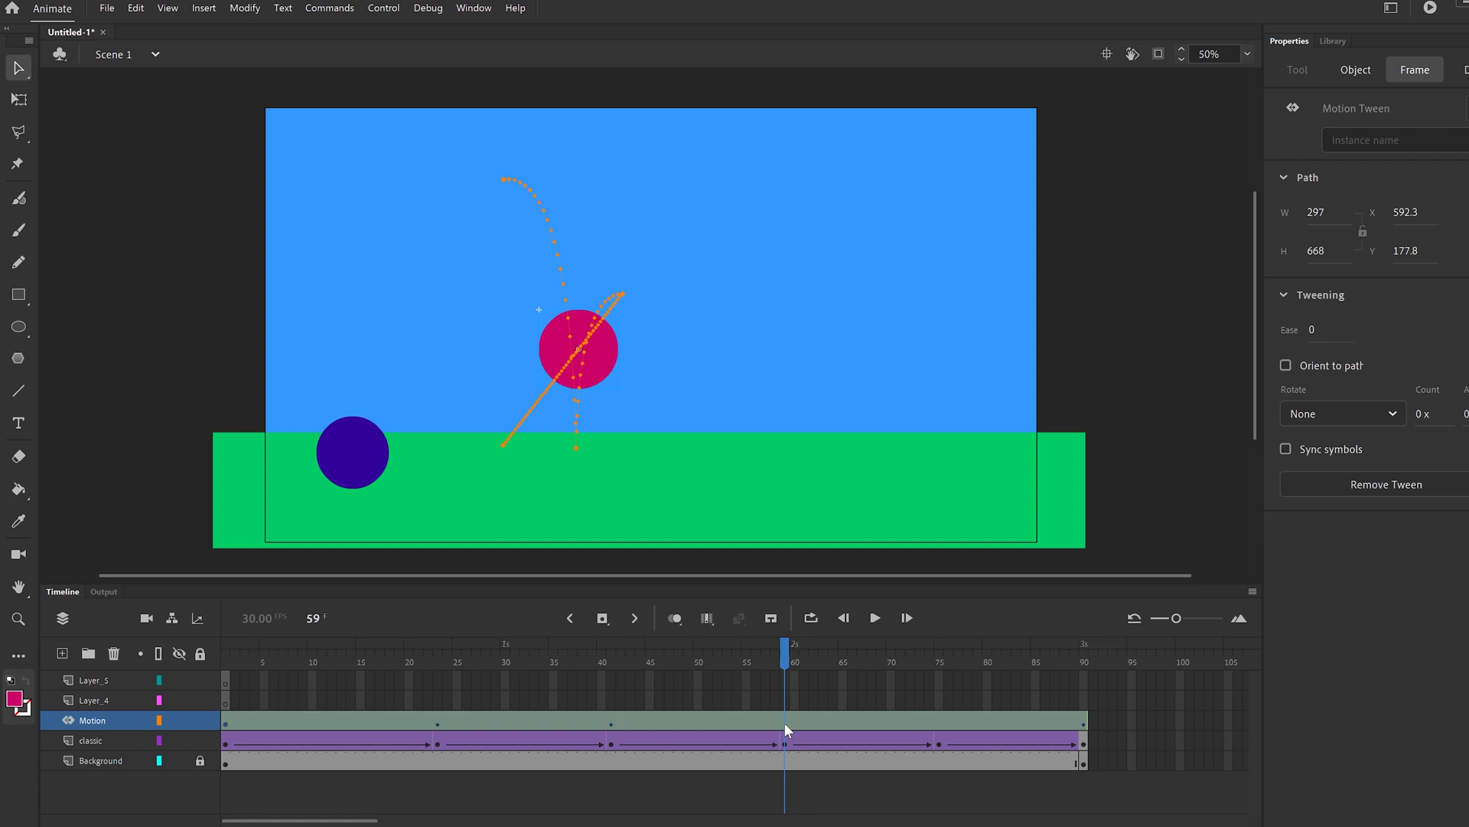
{"action": "left_click_drag", "start_coordinate": [598, 363], "coordinate": [684, 453]}
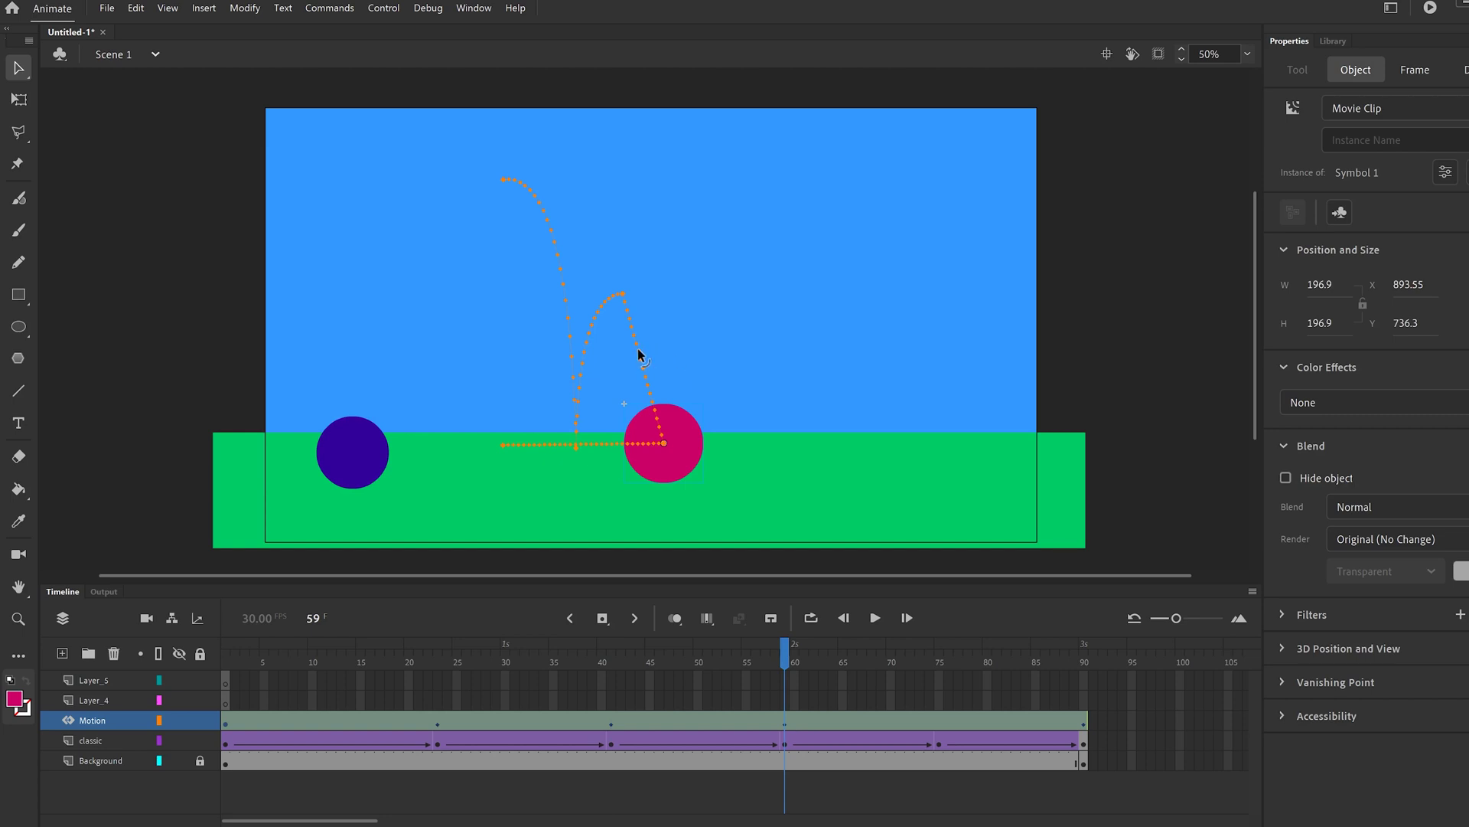
{"action": "left_click_drag", "start_coordinate": [639, 348], "coordinate": [647, 310]}
At frame 75, raise the magenta circle to about X 639, Y 497 and curve the path segments on both sides of it
{"action": "left_click", "coordinate": [939, 722]}
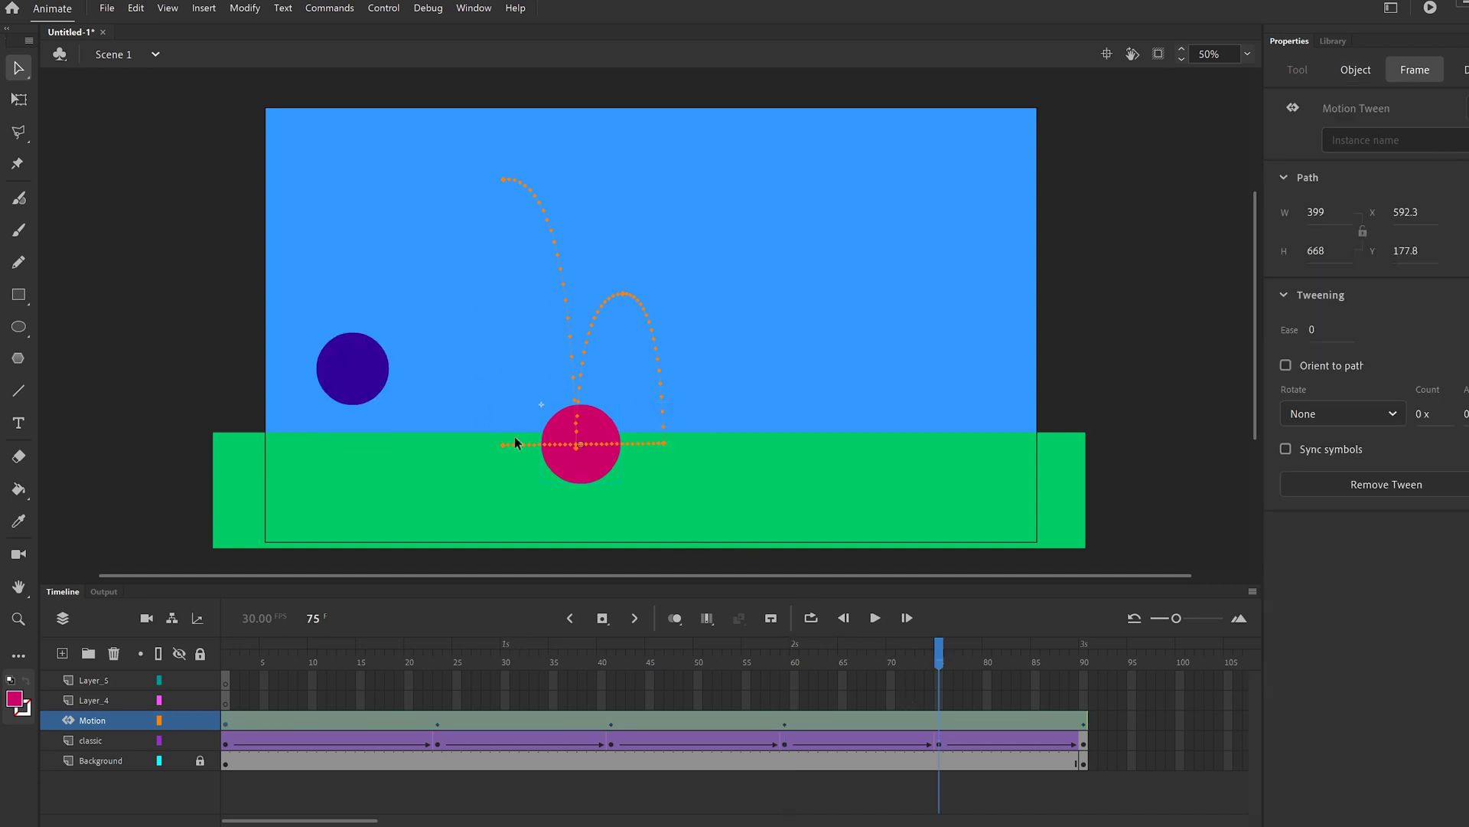
{"action": "left_click_drag", "start_coordinate": [585, 466], "coordinate": [563, 370]}
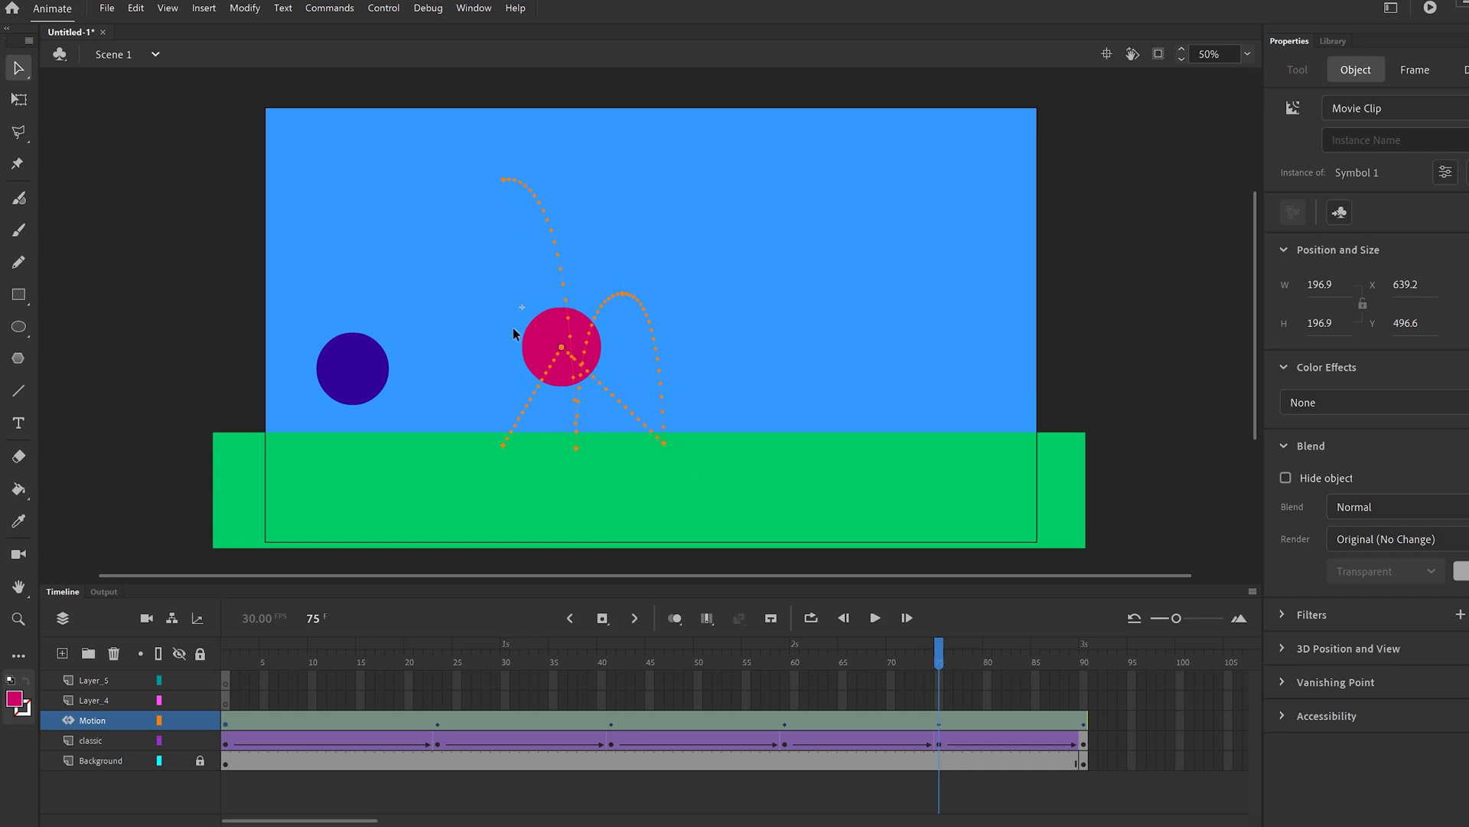
{"action": "left_click_drag", "start_coordinate": [610, 389], "coordinate": [601, 360]}
{"action": "left_click", "coordinate": [1080, 722]}
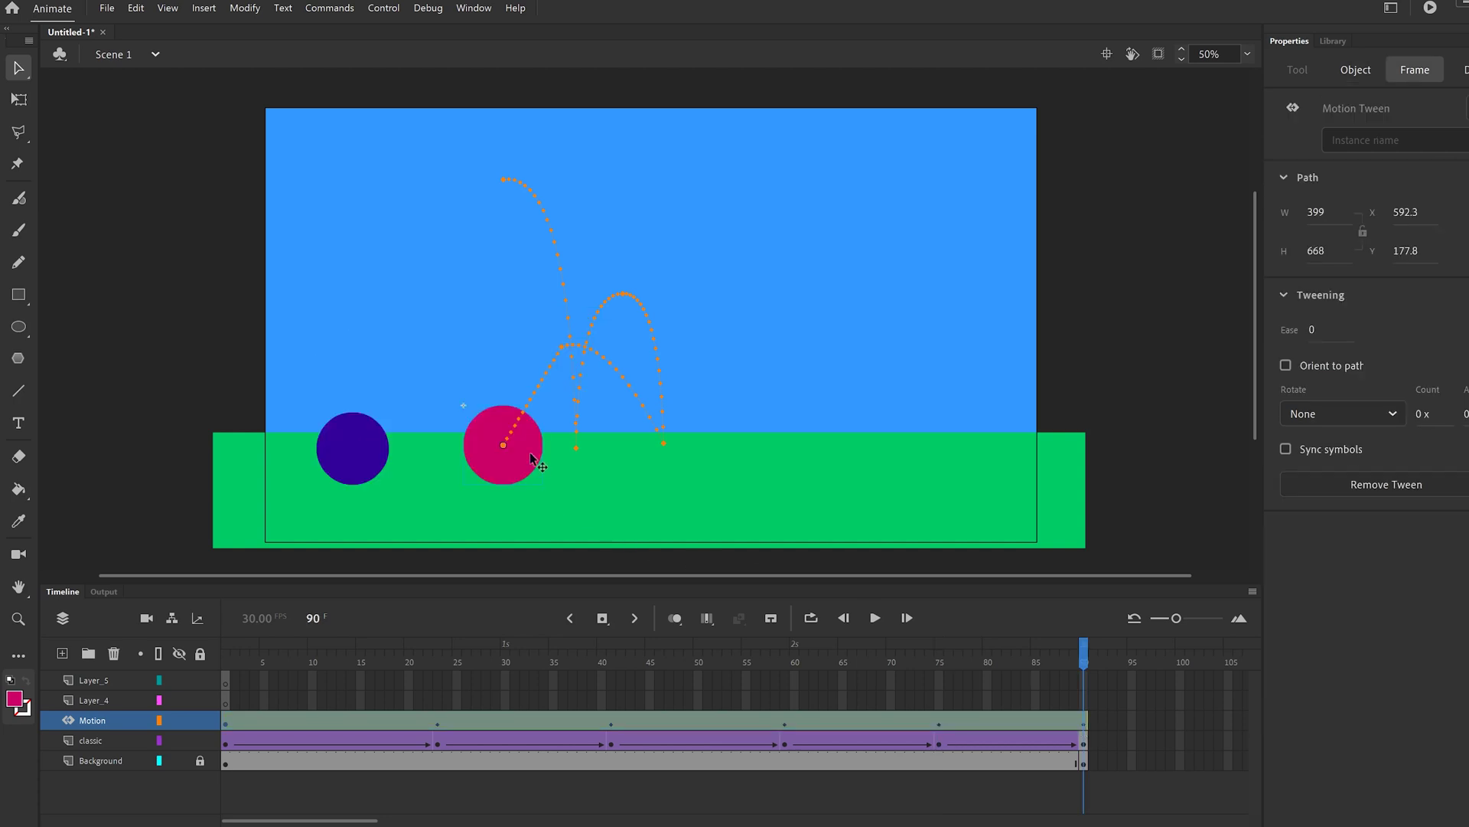
{"action": "left_click_drag", "start_coordinate": [529, 396], "coordinate": [533, 373]}
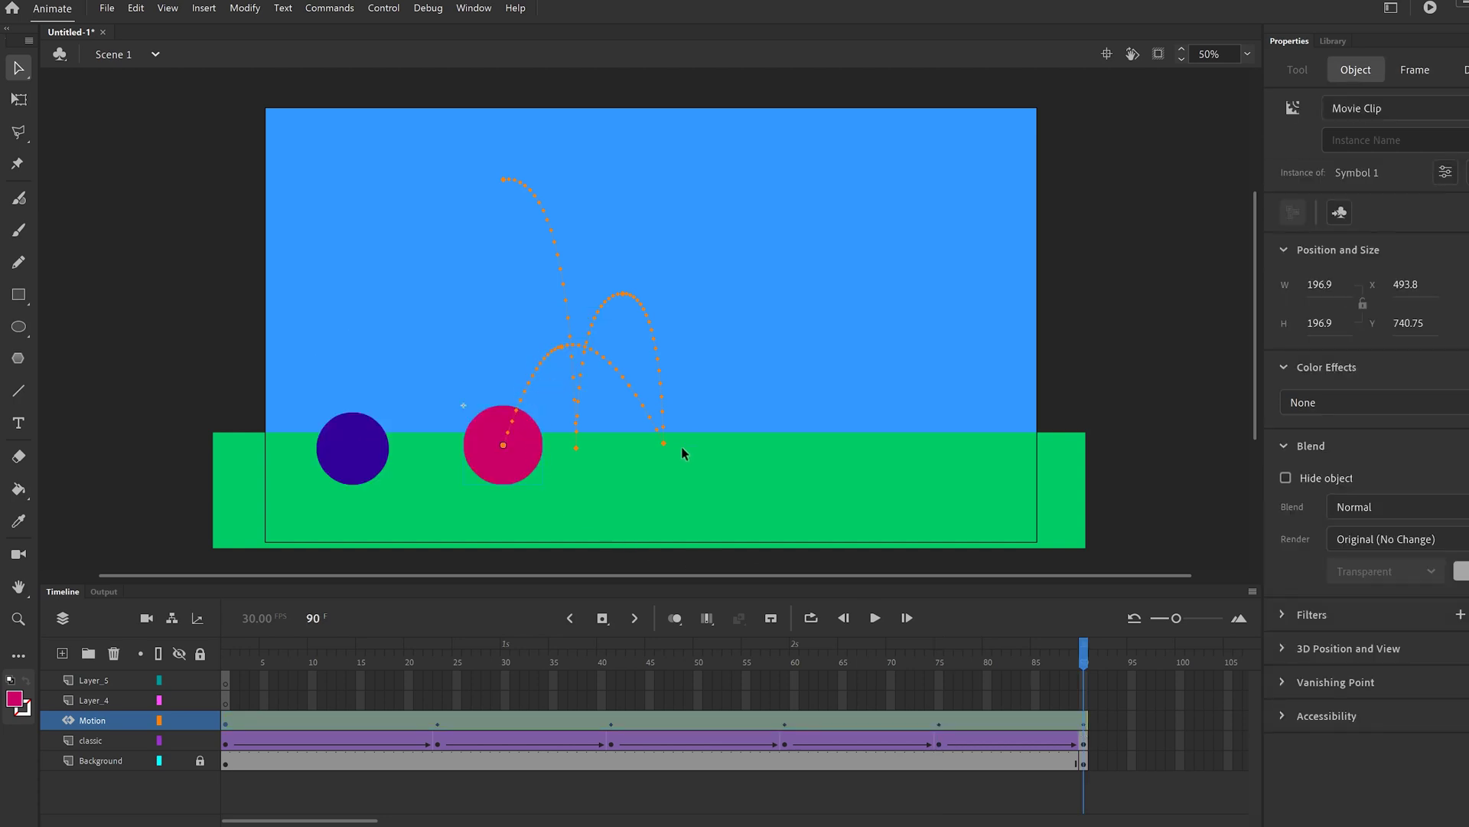
Play the animation from the first frame to review the motion of both circles
{"action": "key", "text": "shift+comma"}
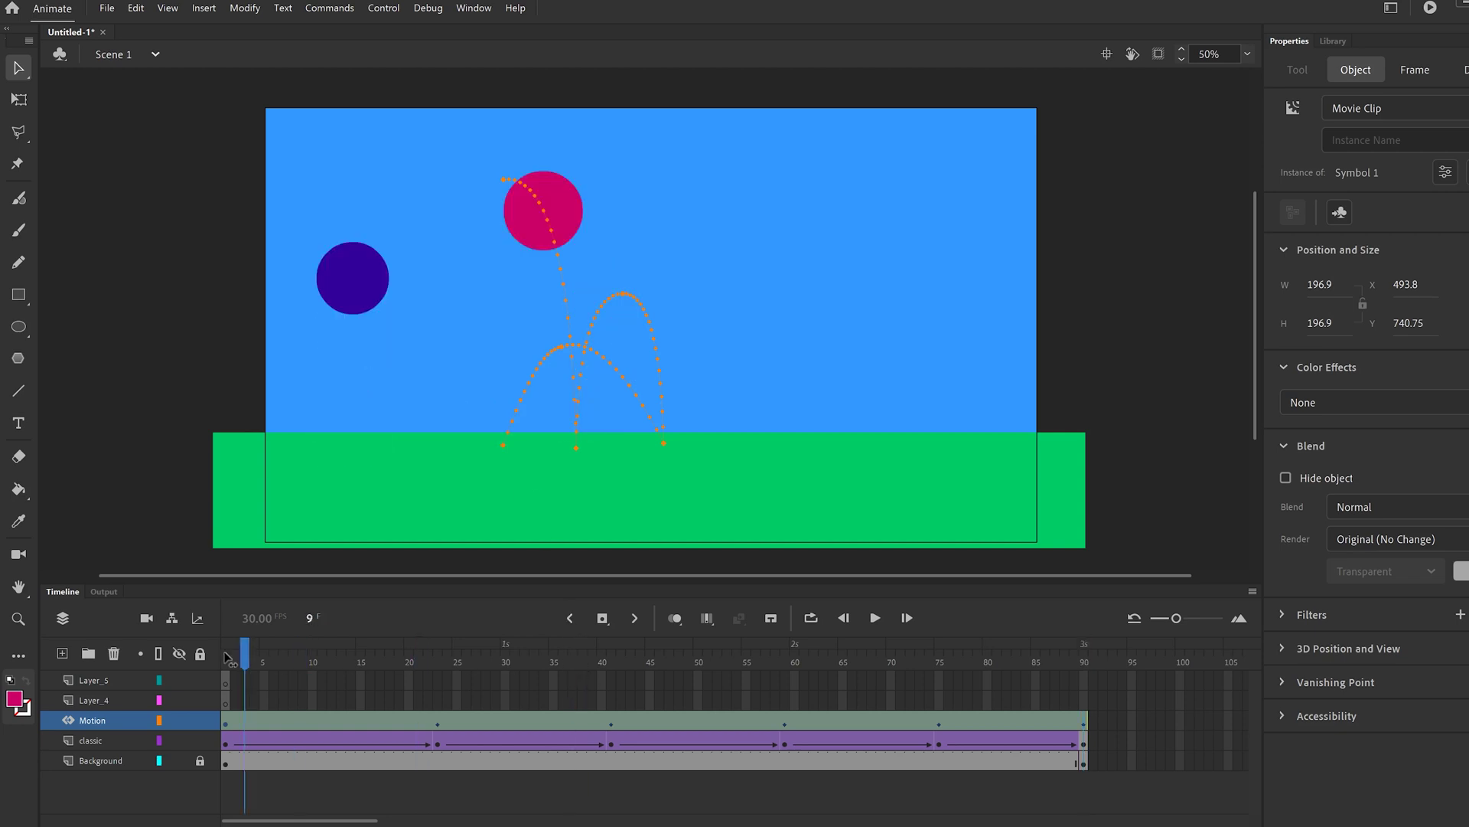
{"action": "left_click", "coordinate": [875, 618]}
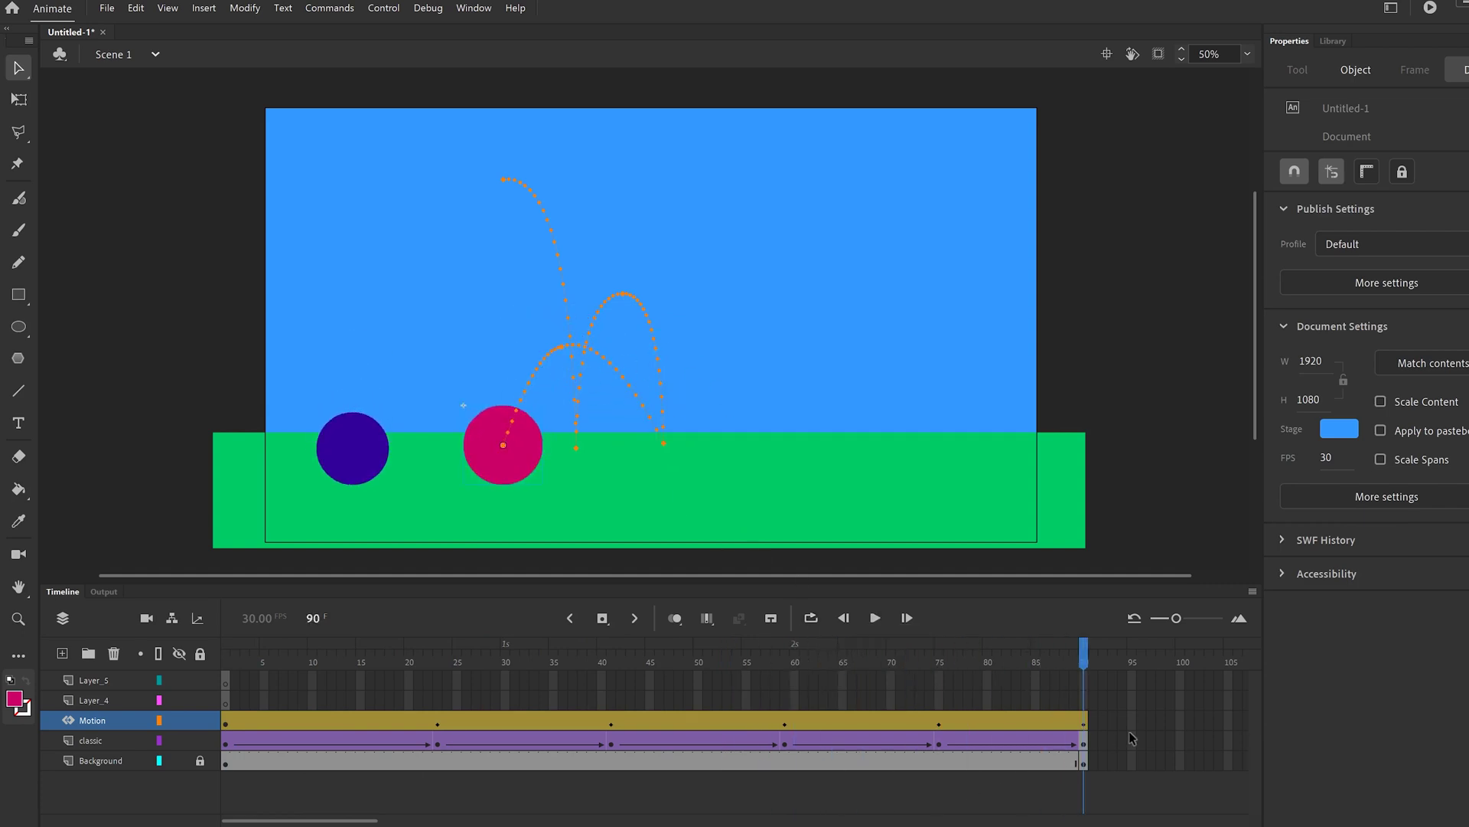
{"action": "left_click", "coordinate": [814, 700]}
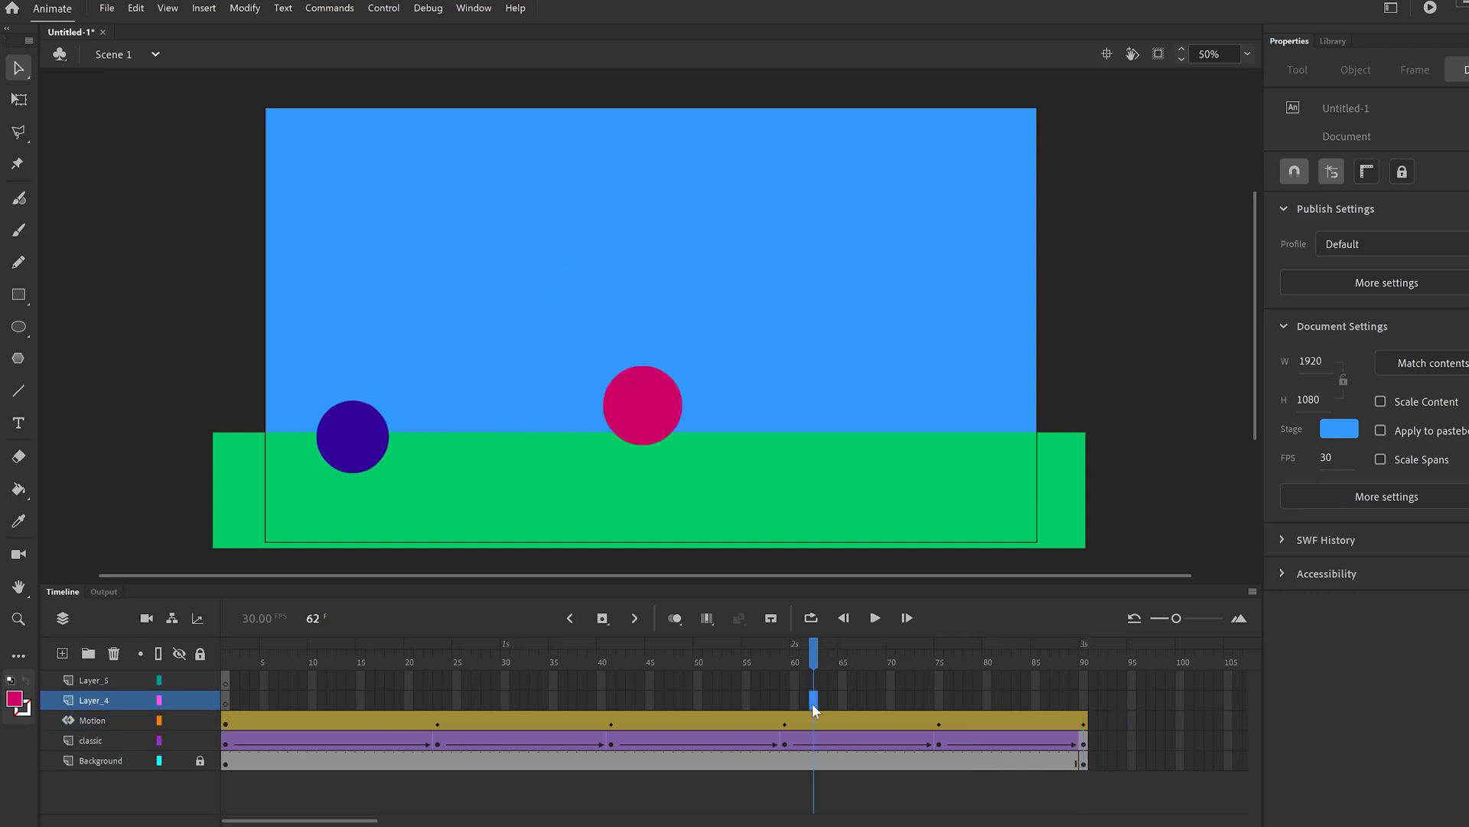
{"action": "left_click", "coordinate": [842, 618]}
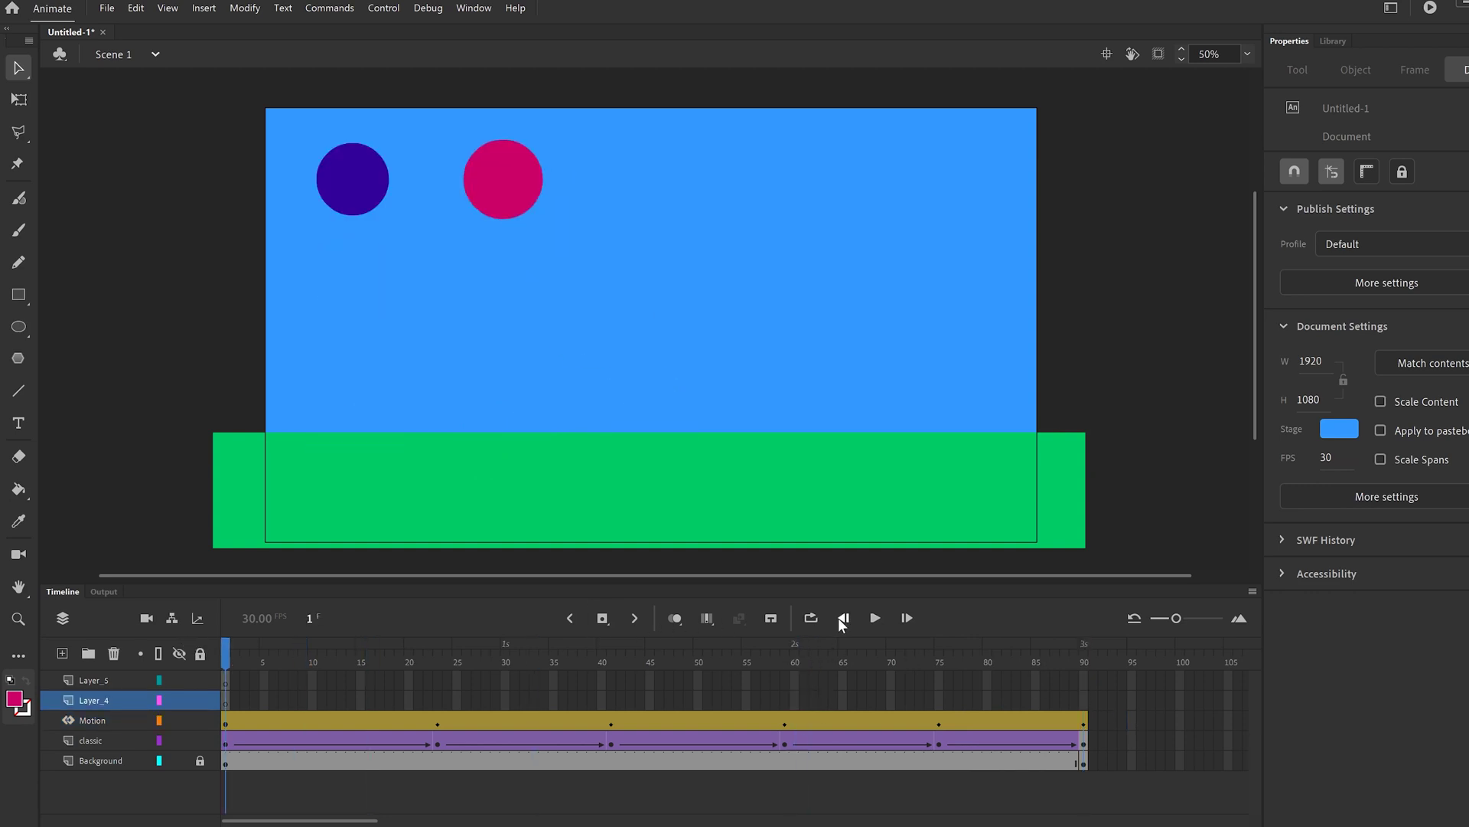
{"action": "left_click", "coordinate": [874, 618]}
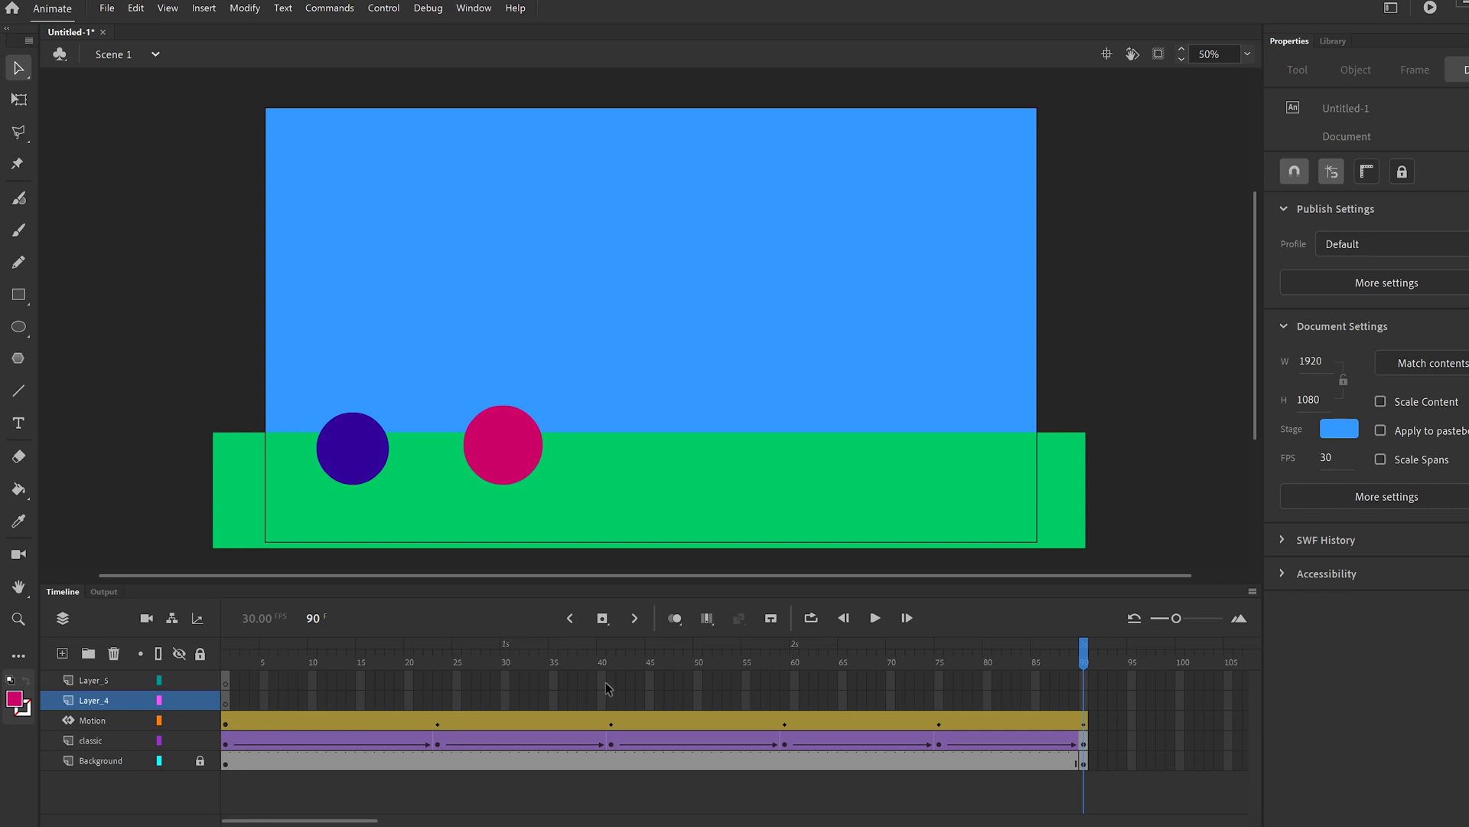
Rename Layer_4 as Shape
{"action": "double_click", "coordinate": [89, 699]}
{"action": "type", "text": "Shape"}
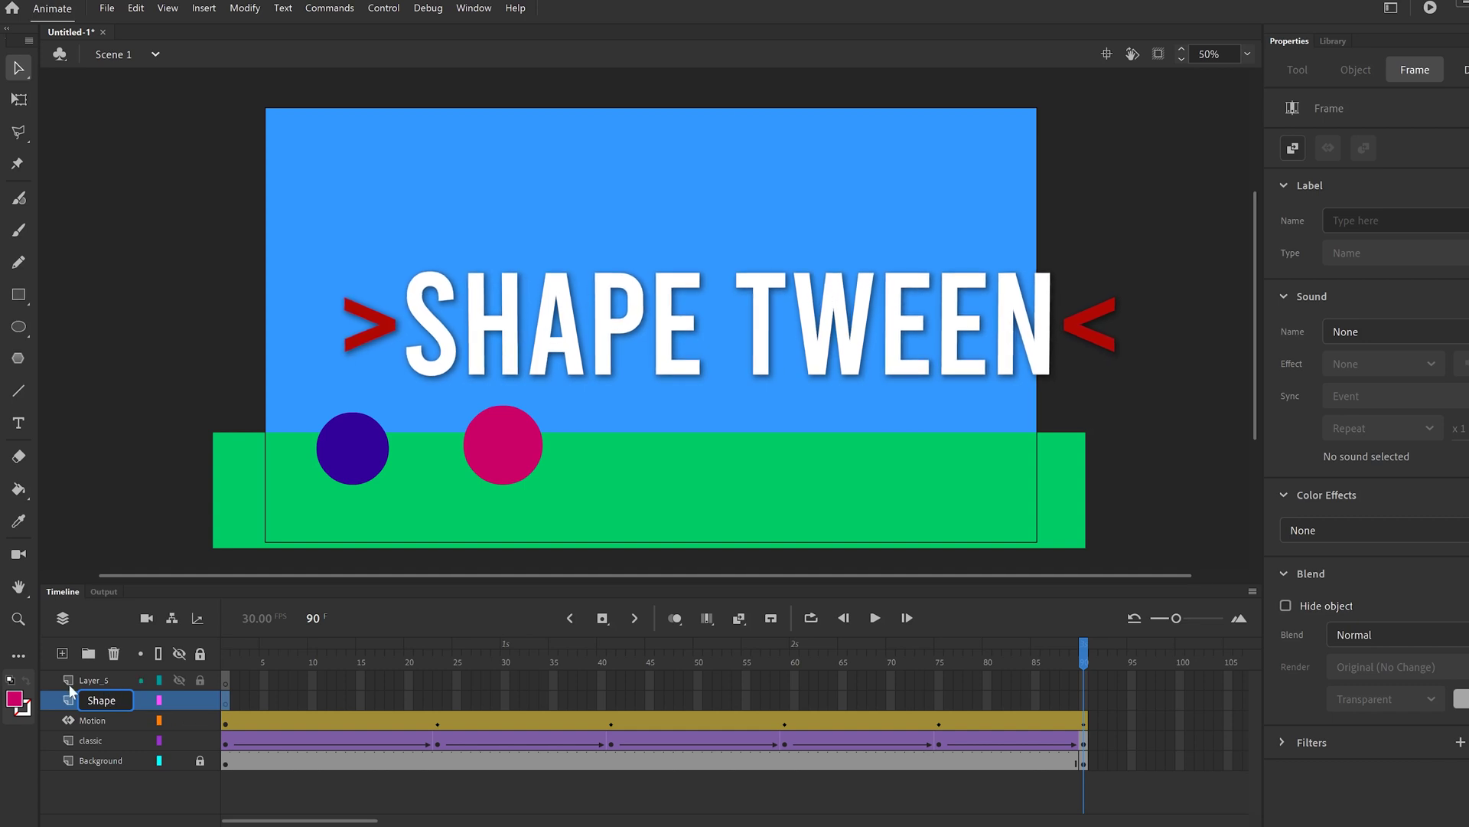
{"action": "left_click", "coordinate": [149, 794]}
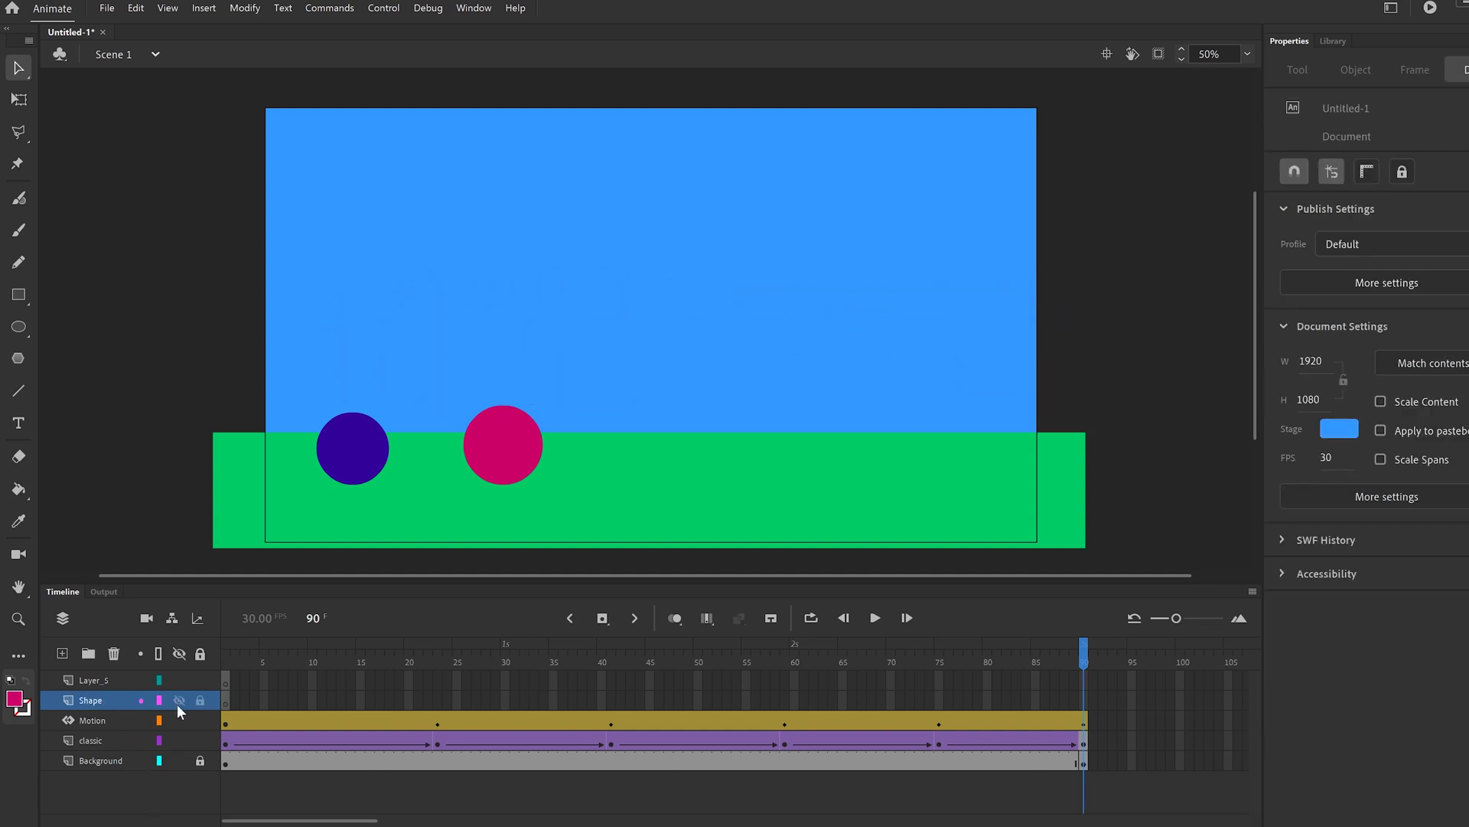
At frame 1 of the Shape layer, draw a #CCCC33 yellow rectangle without a stroke to the right of the magenta circle
{"action": "left_click", "coordinate": [225, 701]}
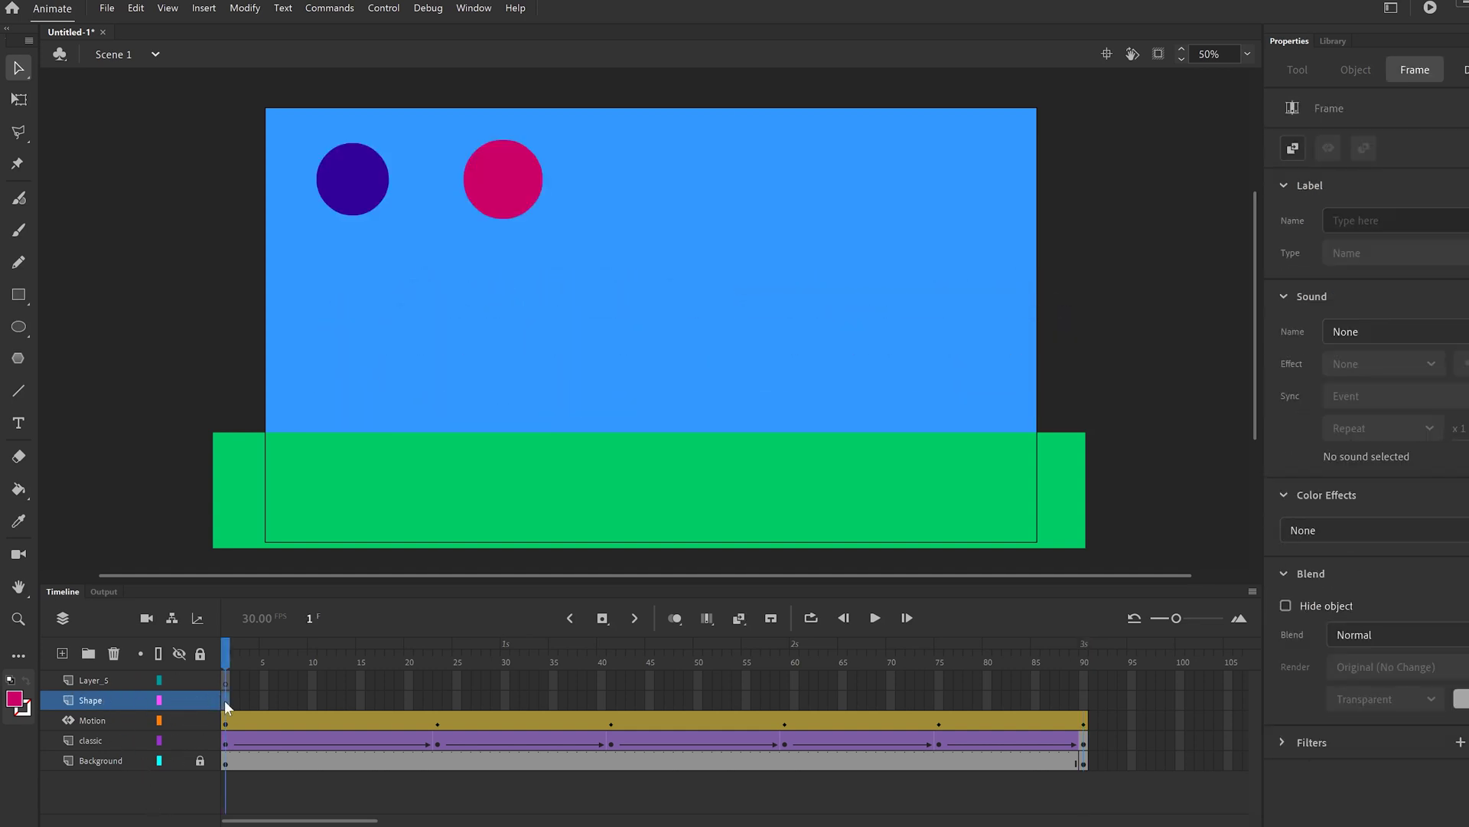
{"action": "left_click", "coordinate": [18, 296]}
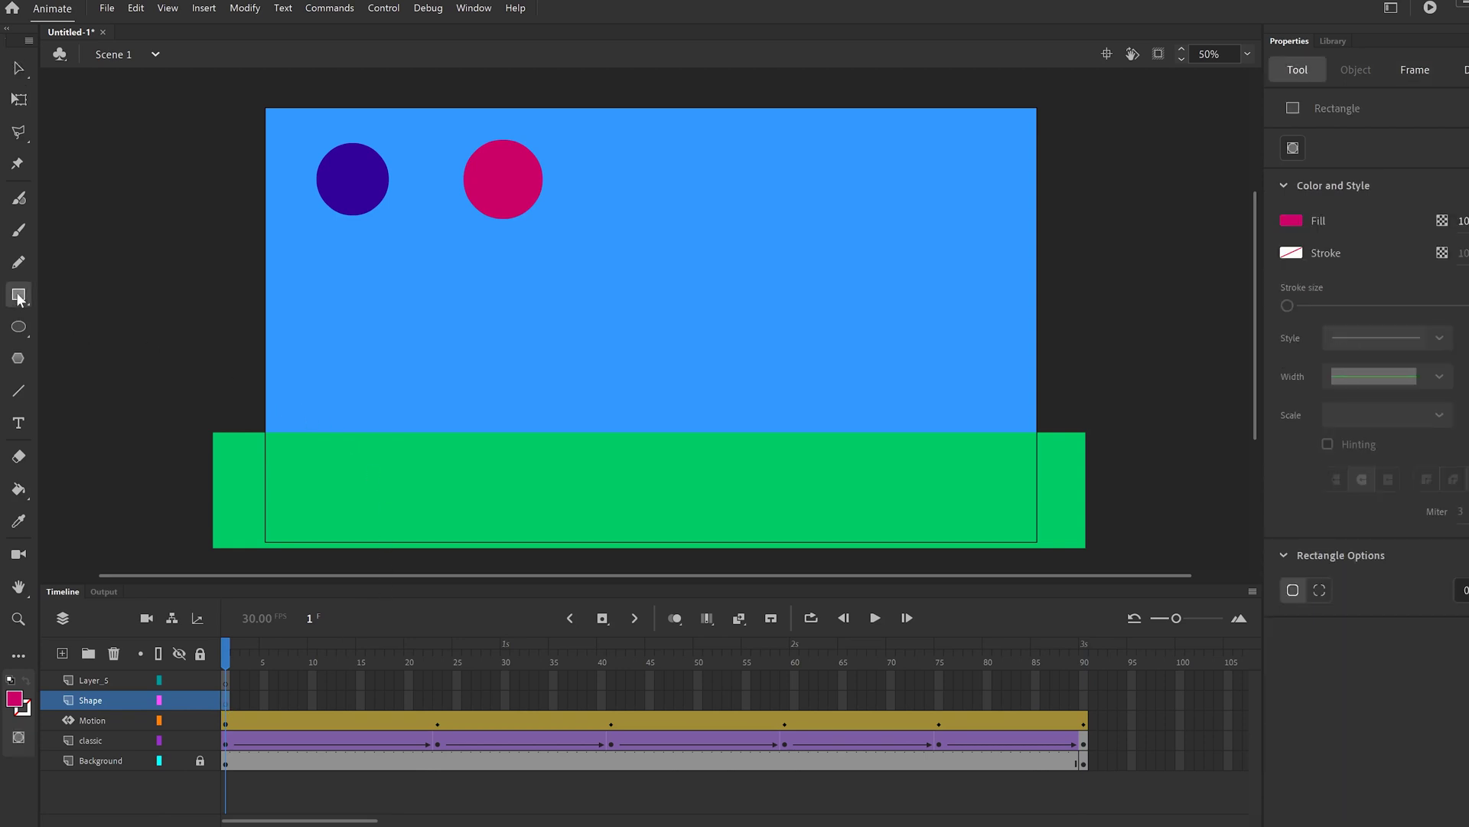
{"action": "left_click", "coordinate": [1292, 221]}
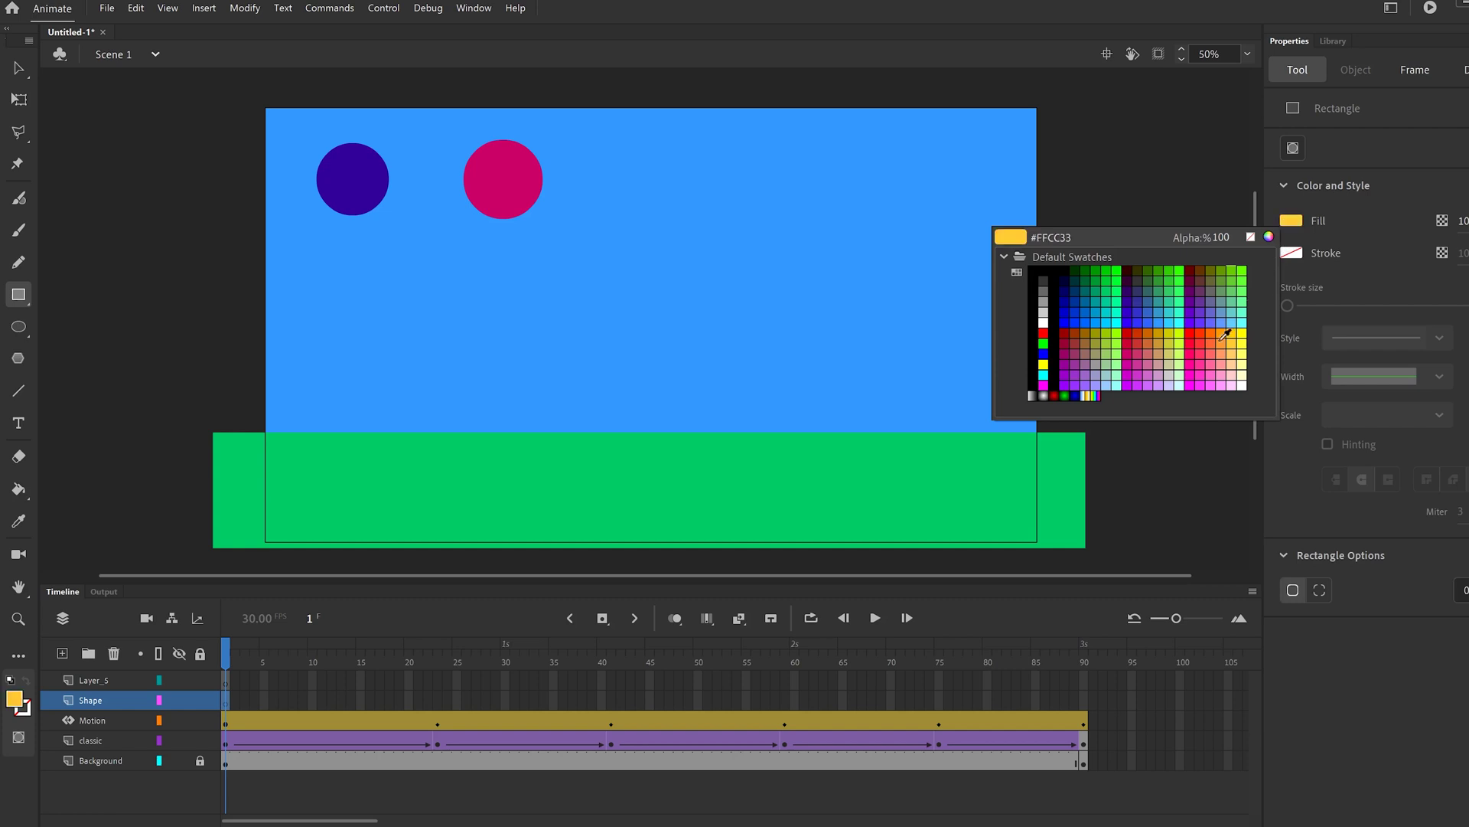
{"action": "left_click", "coordinate": [1175, 336]}
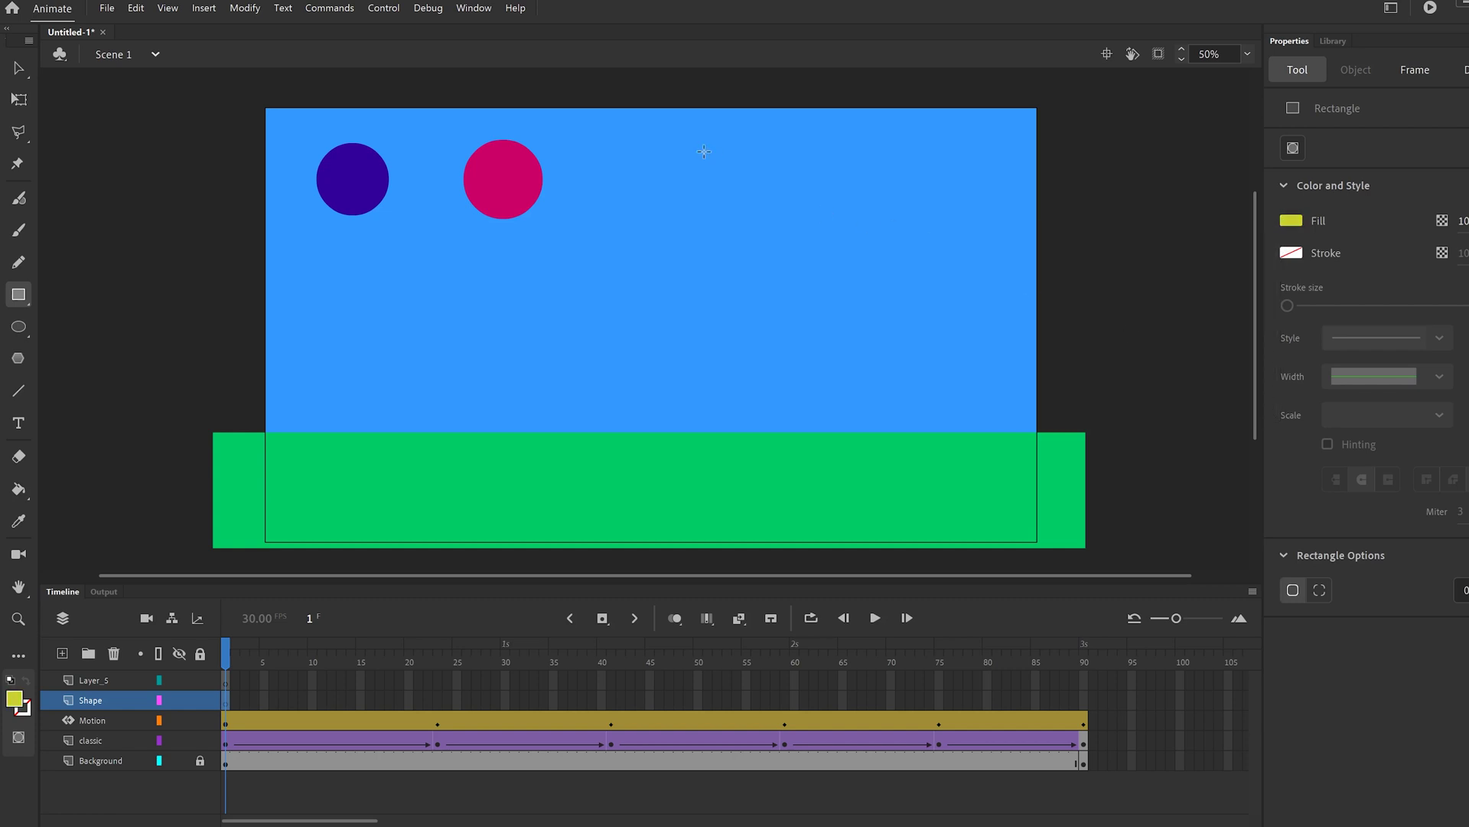
{"action": "left_click_drag", "start_coordinate": [642, 140], "coordinate": [734, 217]}
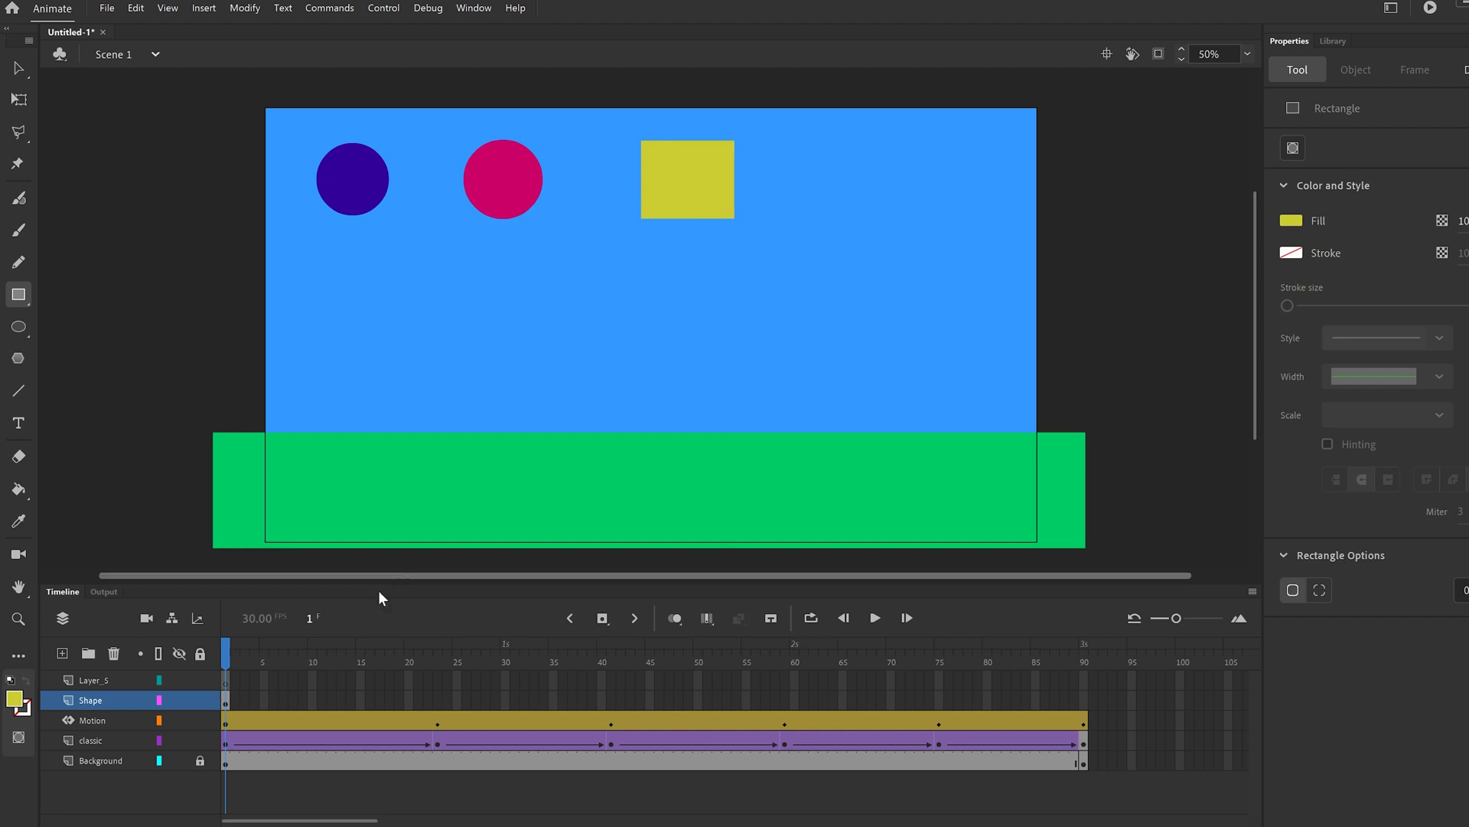
Insert a blank keyframe at frame 23 of the Shape layer
{"action": "left_click", "coordinate": [438, 698]}
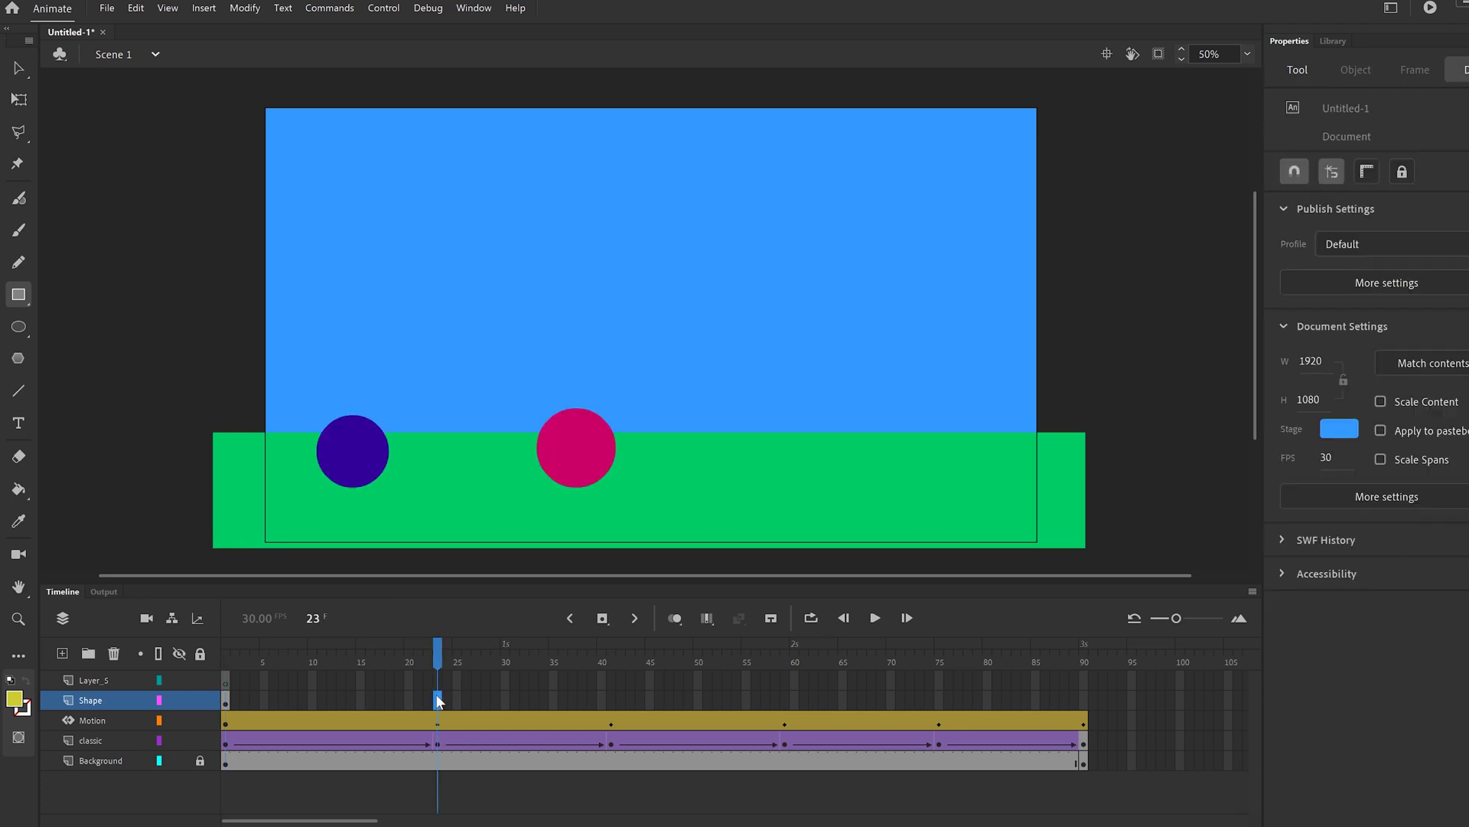
{"action": "right_click", "coordinate": [438, 698]}
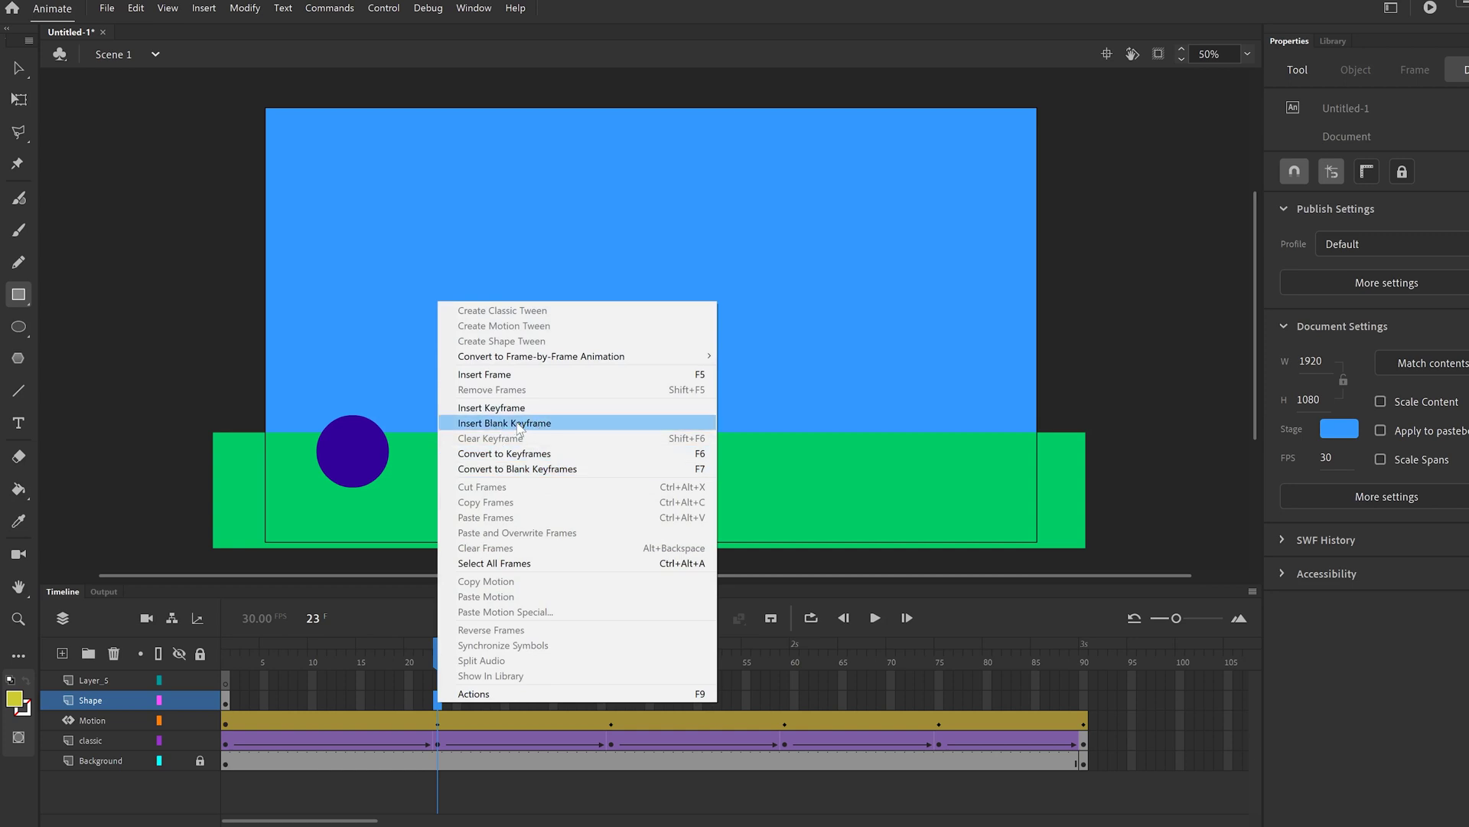
{"action": "left_click", "coordinate": [519, 423]}
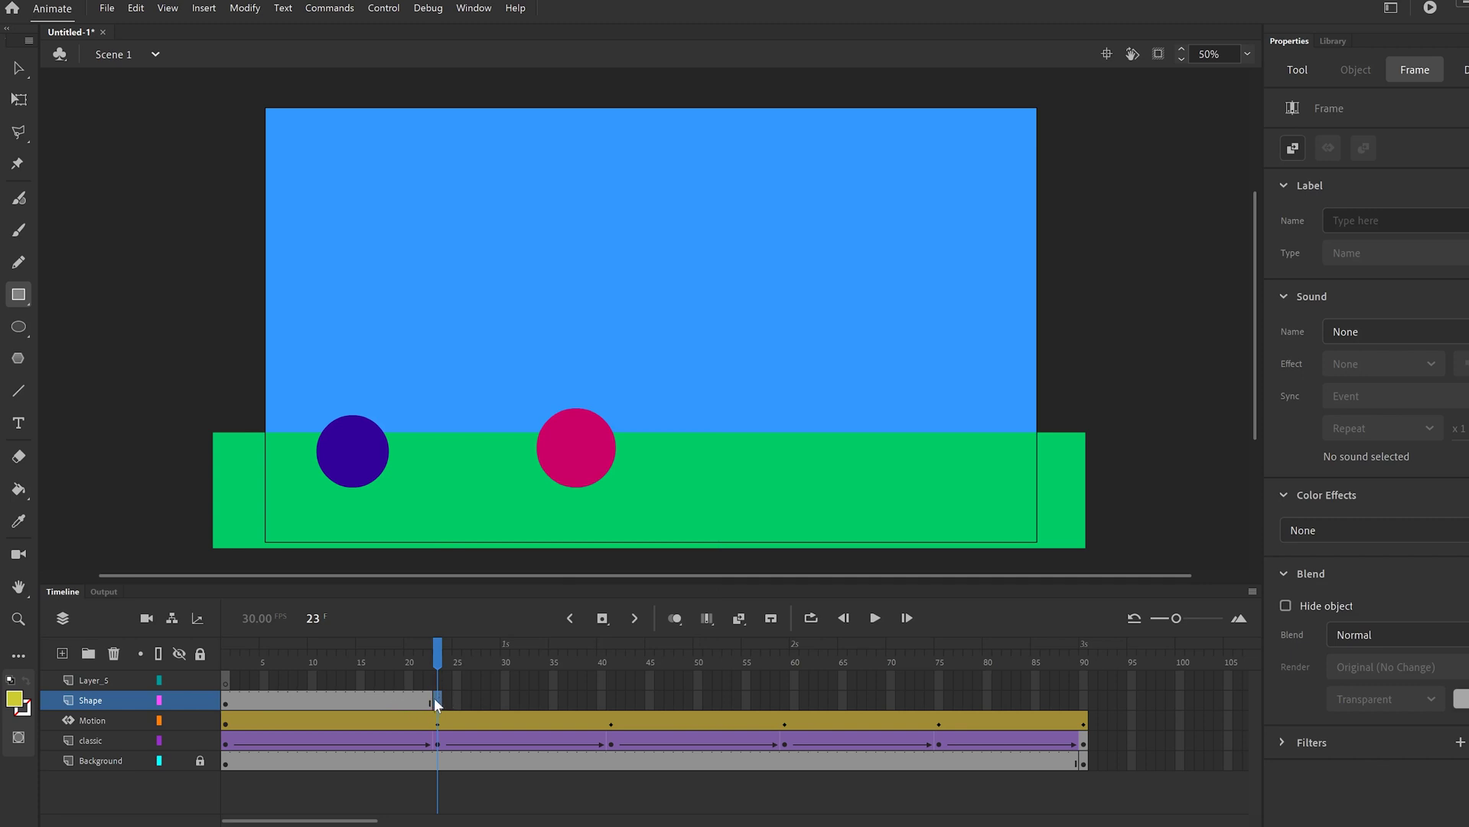
Draw a dark blue circle about 199 px wide on the ground, to the right of the magenta circle
{"action": "left_click", "coordinate": [19, 327]}
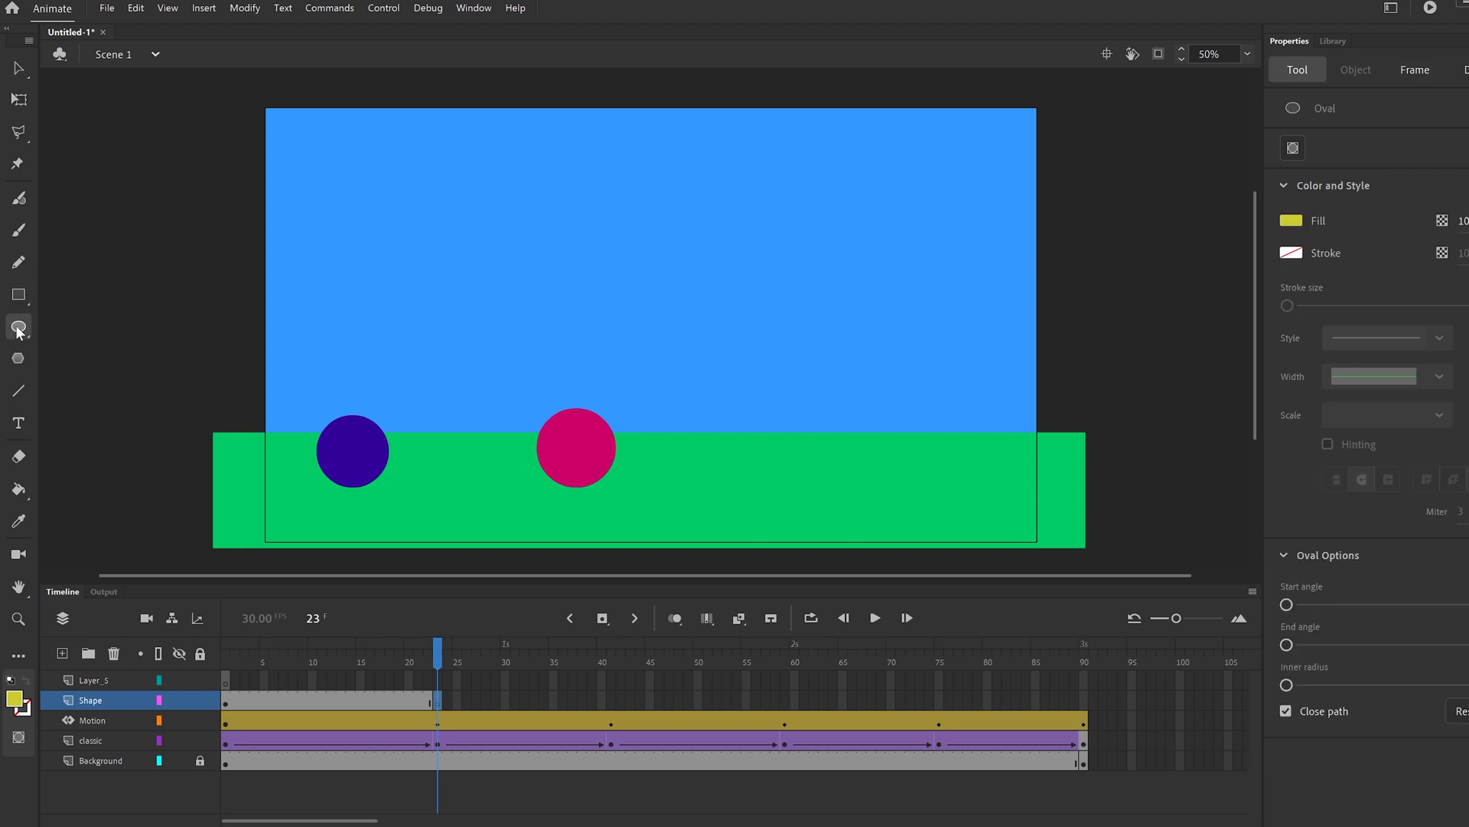
{"action": "left_click", "coordinate": [1291, 222]}
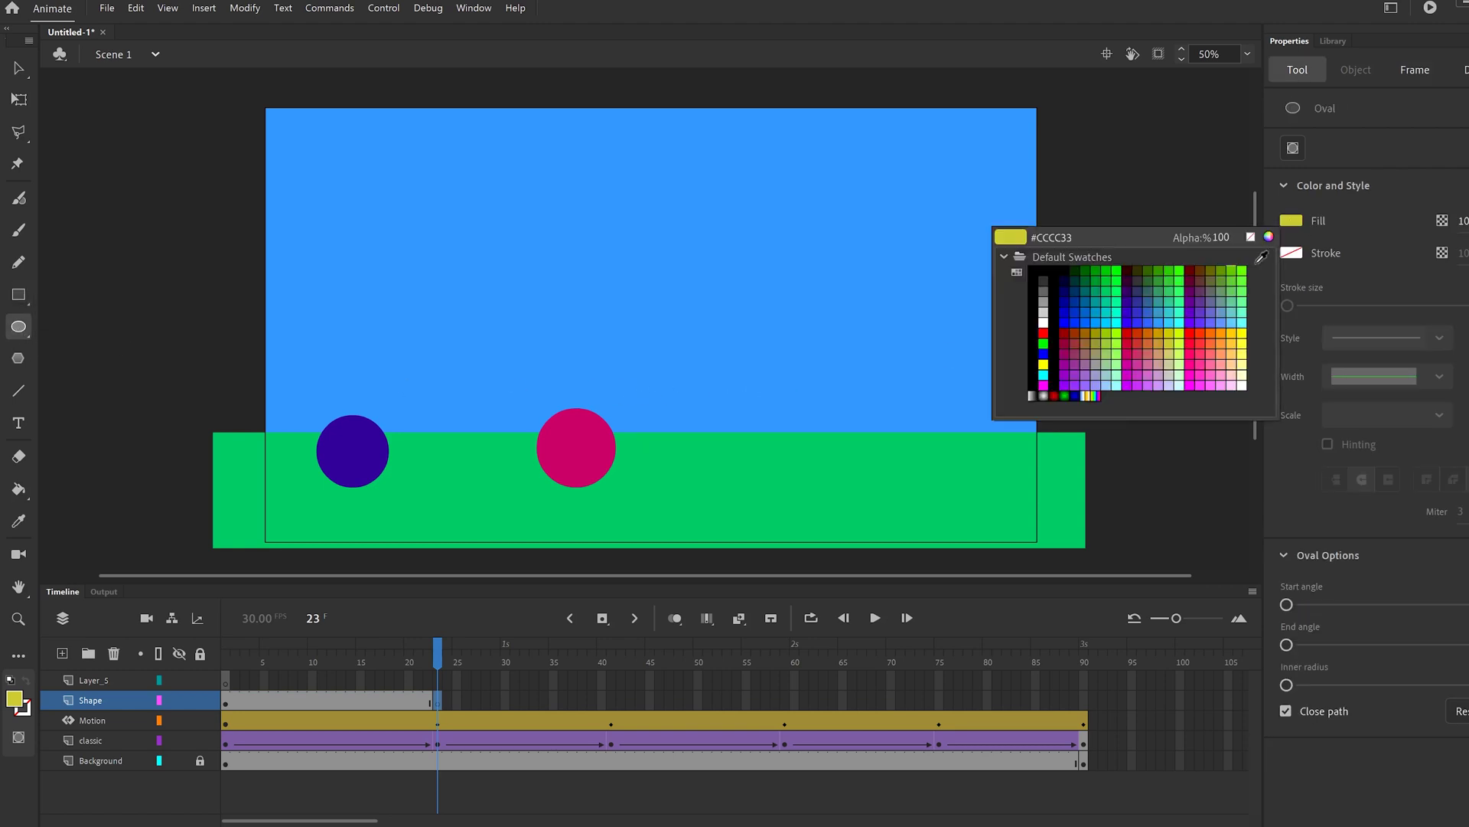
{"action": "left_click", "coordinate": [1070, 301]}
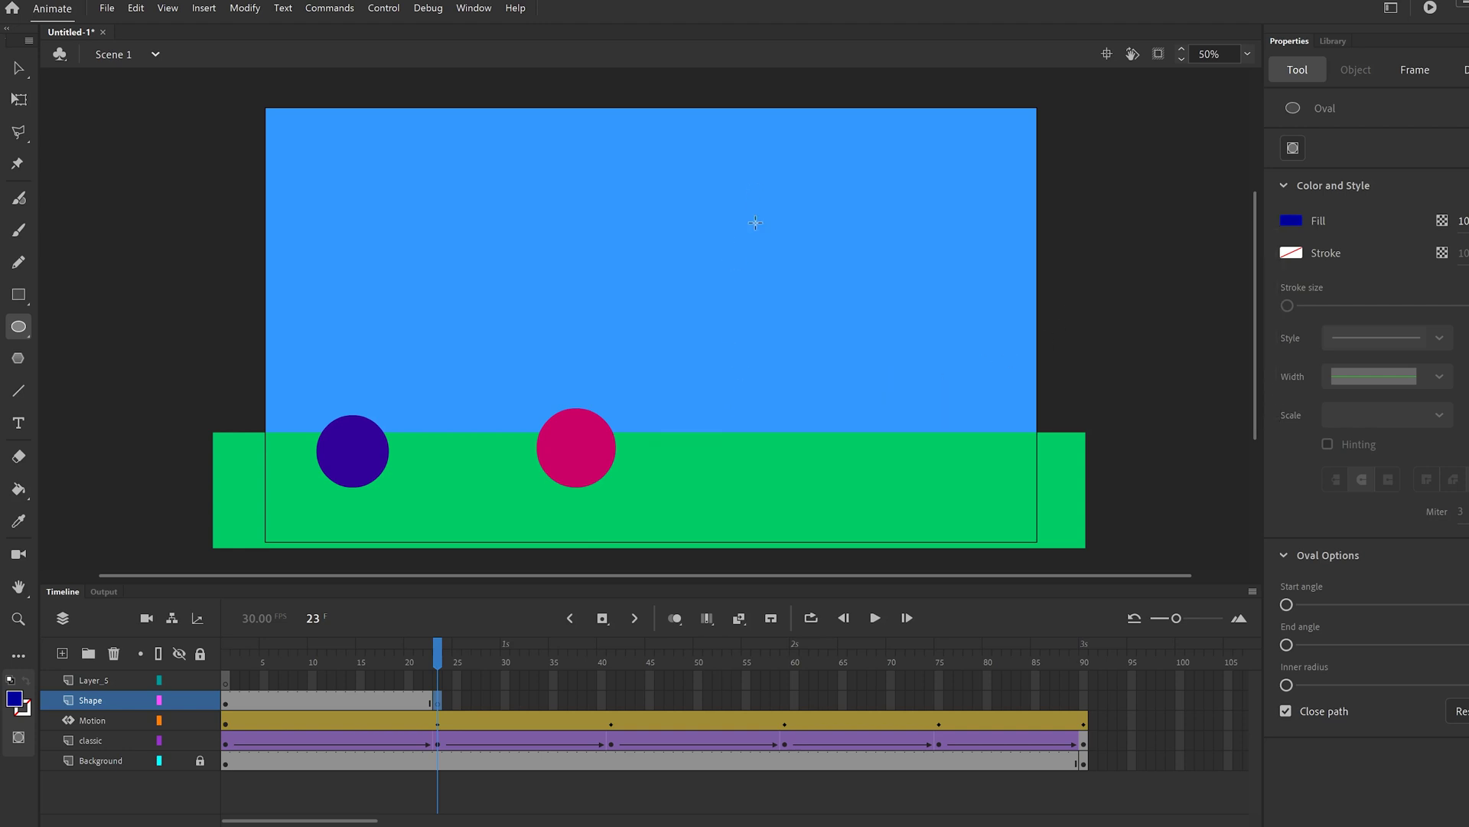
{"action": "left_click_drag", "start_coordinate": [790, 463], "coordinate": [813, 488]}
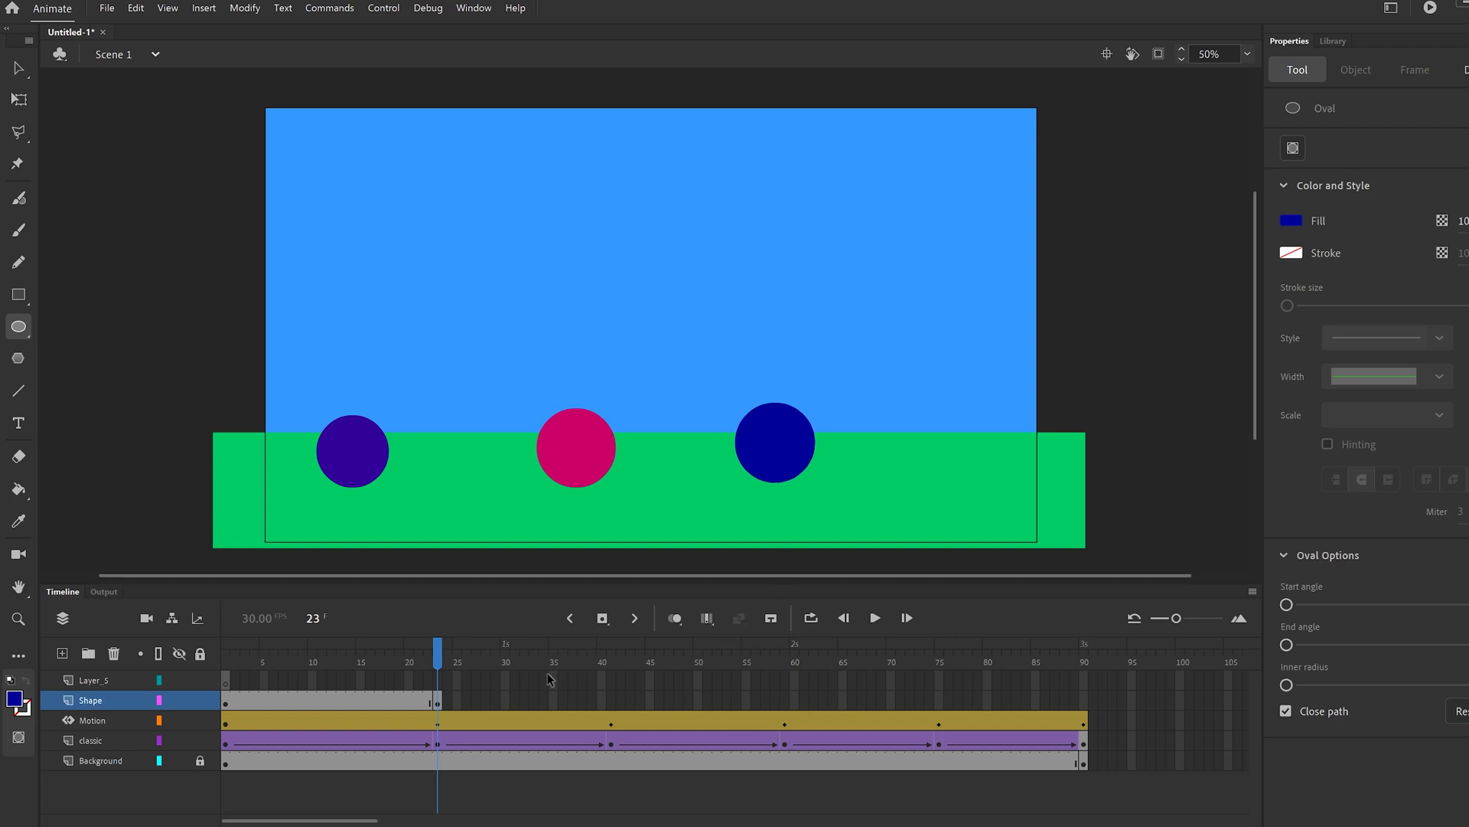
Move the dark blue circle left to about X 948, Y 734 so it sits directly below the yellow rectangle's position
{"action": "left_click_drag", "start_coordinate": [442, 657], "coordinate": [430, 660]}
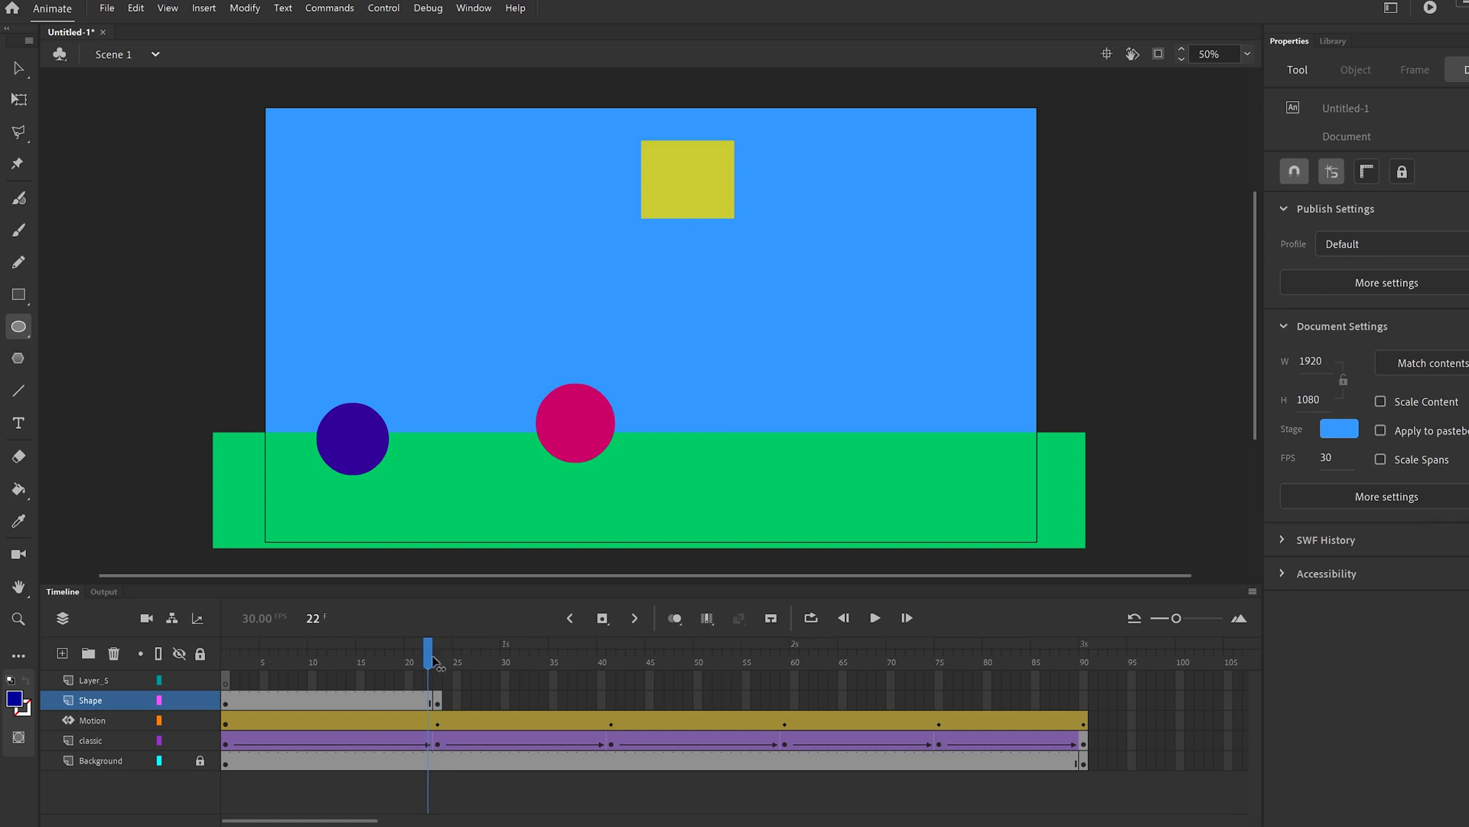
{"action": "left_click_drag", "start_coordinate": [431, 662], "coordinate": [439, 662]}
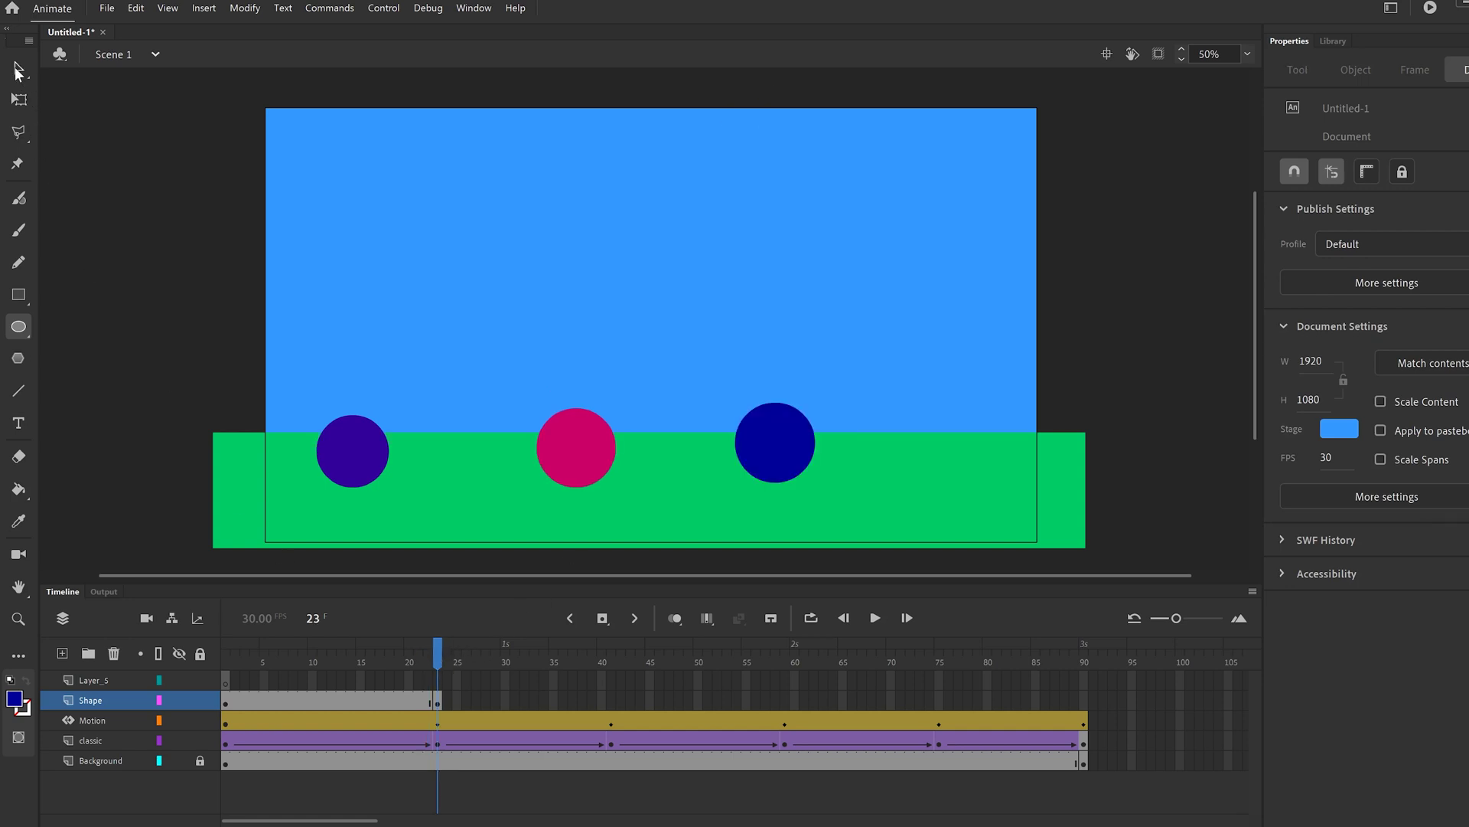
{"action": "left_click", "coordinate": [19, 70]}
{"action": "left_click_drag", "start_coordinate": [787, 456], "coordinate": [703, 457]}
{"action": "left_click_drag", "start_coordinate": [438, 663], "coordinate": [438, 672]}
{"action": "left_click", "coordinate": [438, 700]}
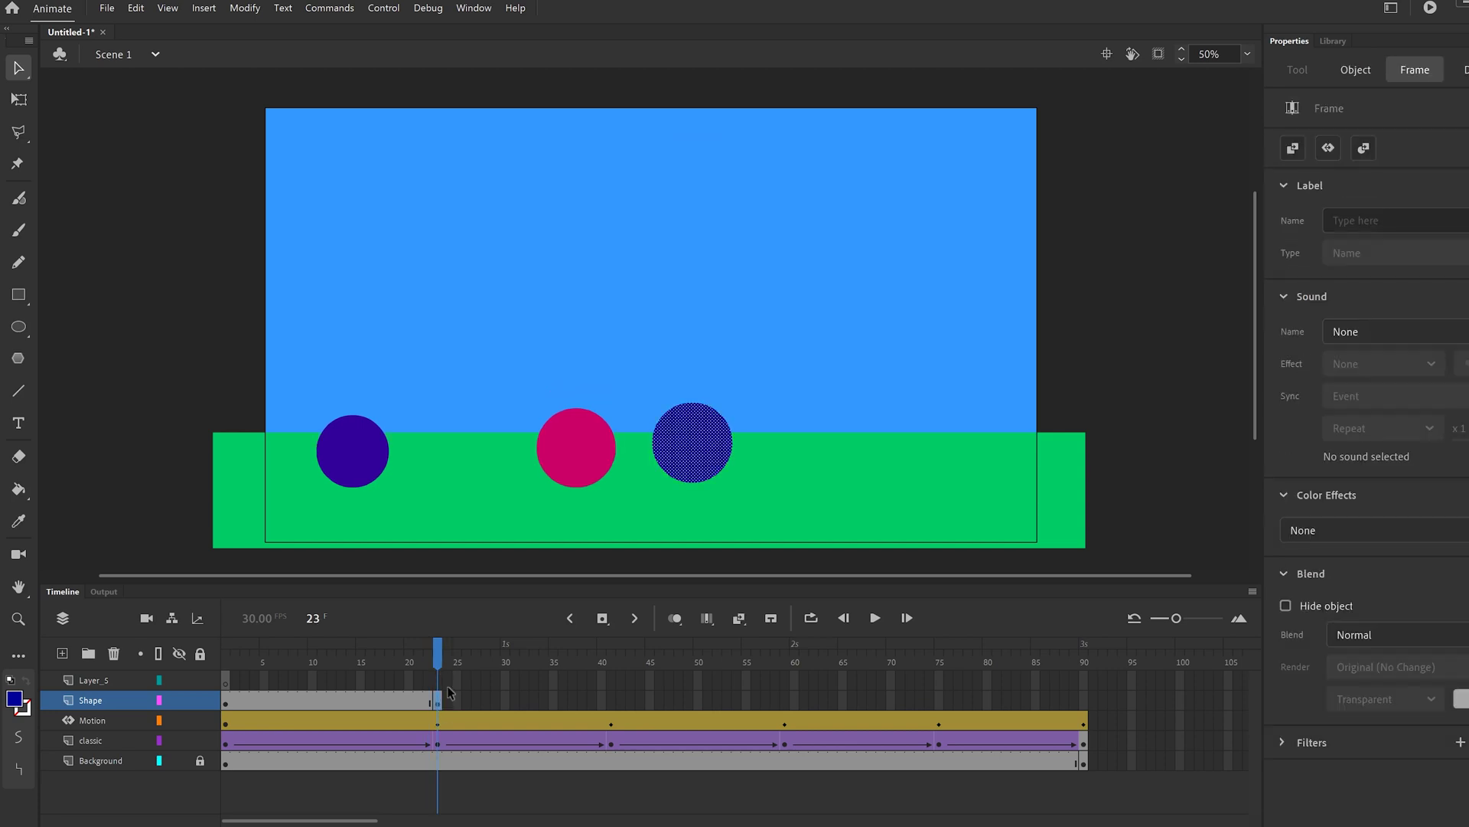
{"action": "left_click", "coordinate": [698, 457]}
{"action": "key", "text": "Left"}
{"action": "key", "text": "Left"}
{"action": "key", "text": "Left"}
{"action": "key", "text": "Left"}
{"action": "key", "text": "Left"}
{"action": "key", "text": "Left"}
{"action": "key", "text": "Left"}
{"action": "key", "text": "Left"}
{"action": "key", "text": "Left"}
{"action": "key", "text": "Left"}
{"action": "key", "text": "Left"}
{"action": "key", "text": "Left"}
{"action": "key", "text": "Left"}
{"action": "key", "text": "Left"}
{"action": "key", "text": "Left"}
{"action": "key", "text": "Left"}
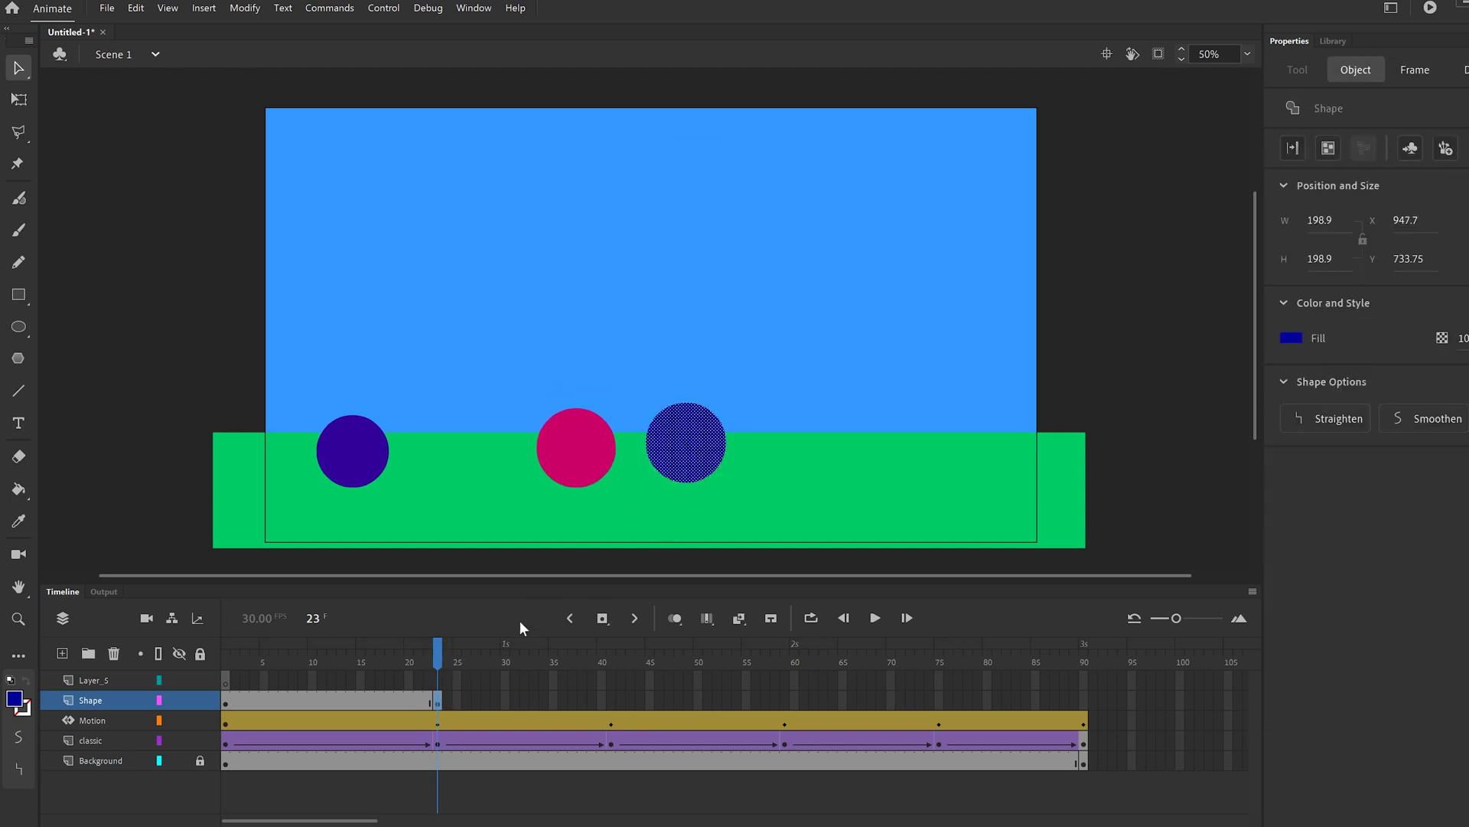
Create a shape tween between frames 1 and 23 of the Shape layer and scrub through the morph
{"action": "left_click", "coordinate": [457, 681]}
{"action": "left_click_drag", "start_coordinate": [431, 658], "coordinate": [380, 664]}
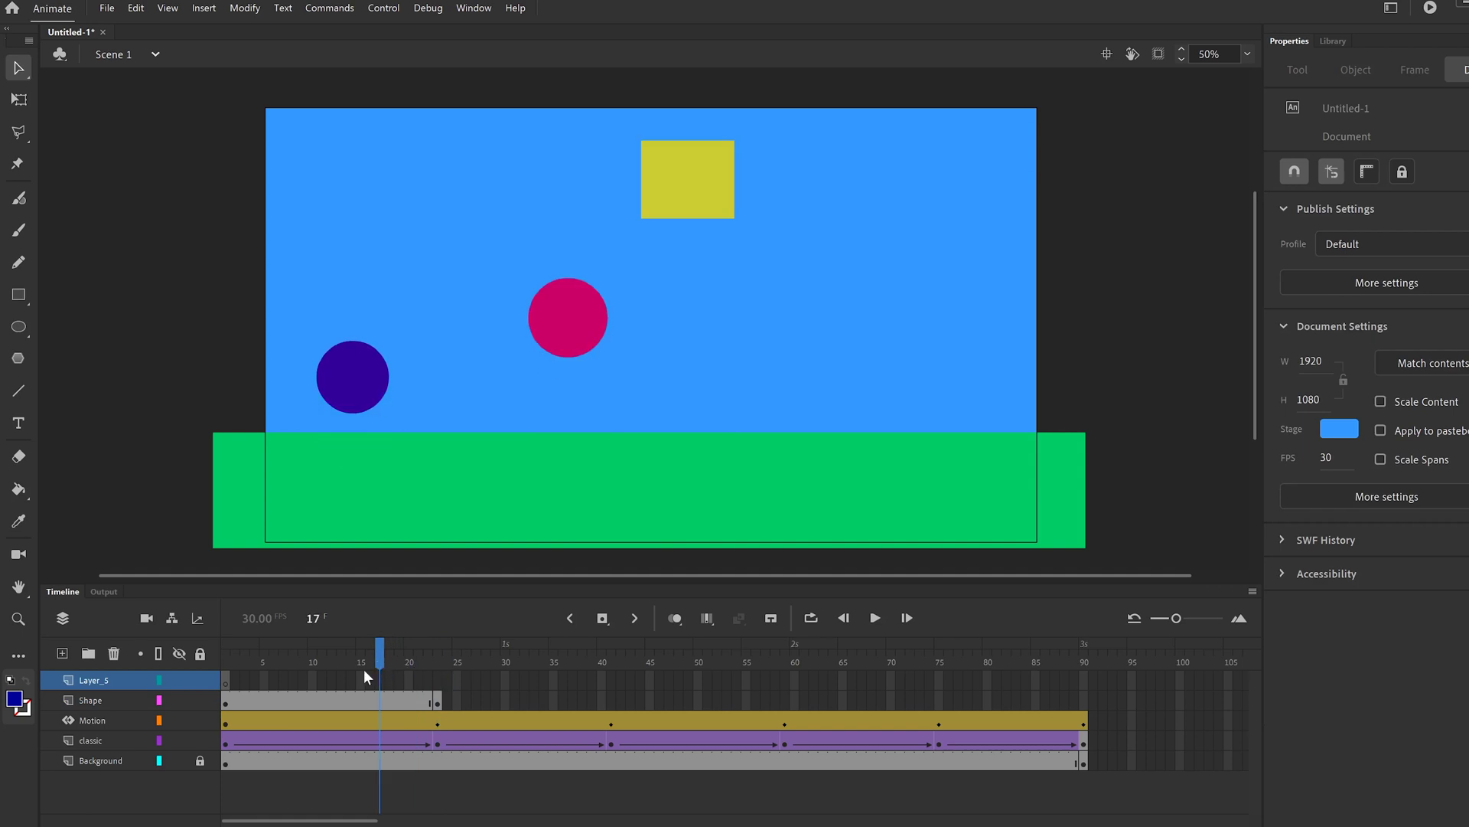
{"action": "left_click", "coordinate": [333, 701]}
{"action": "right_click", "coordinate": [339, 699]}
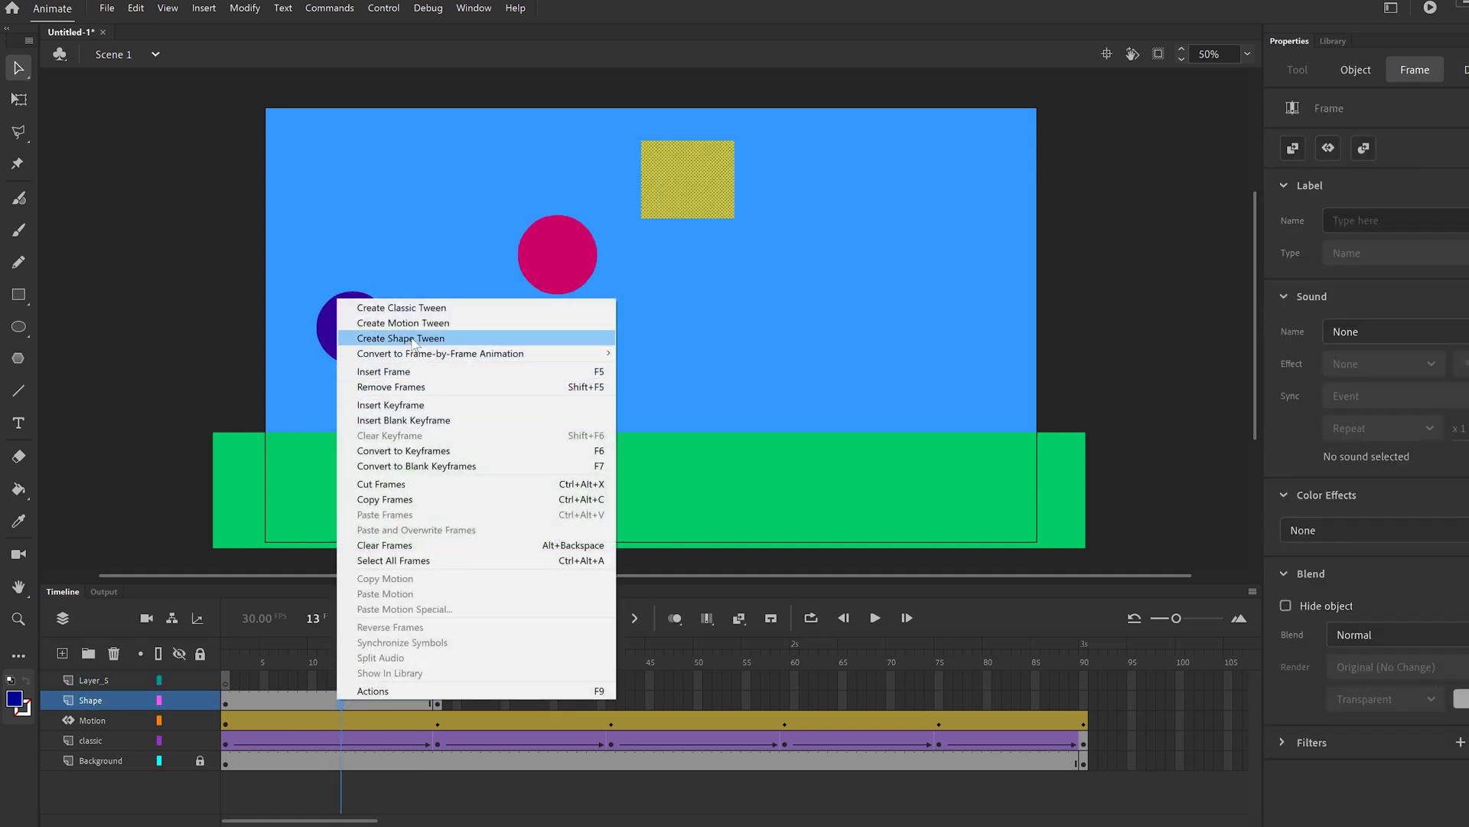
{"action": "left_click", "coordinate": [412, 339]}
{"action": "left_click_drag", "start_coordinate": [353, 657], "coordinate": [439, 691]}
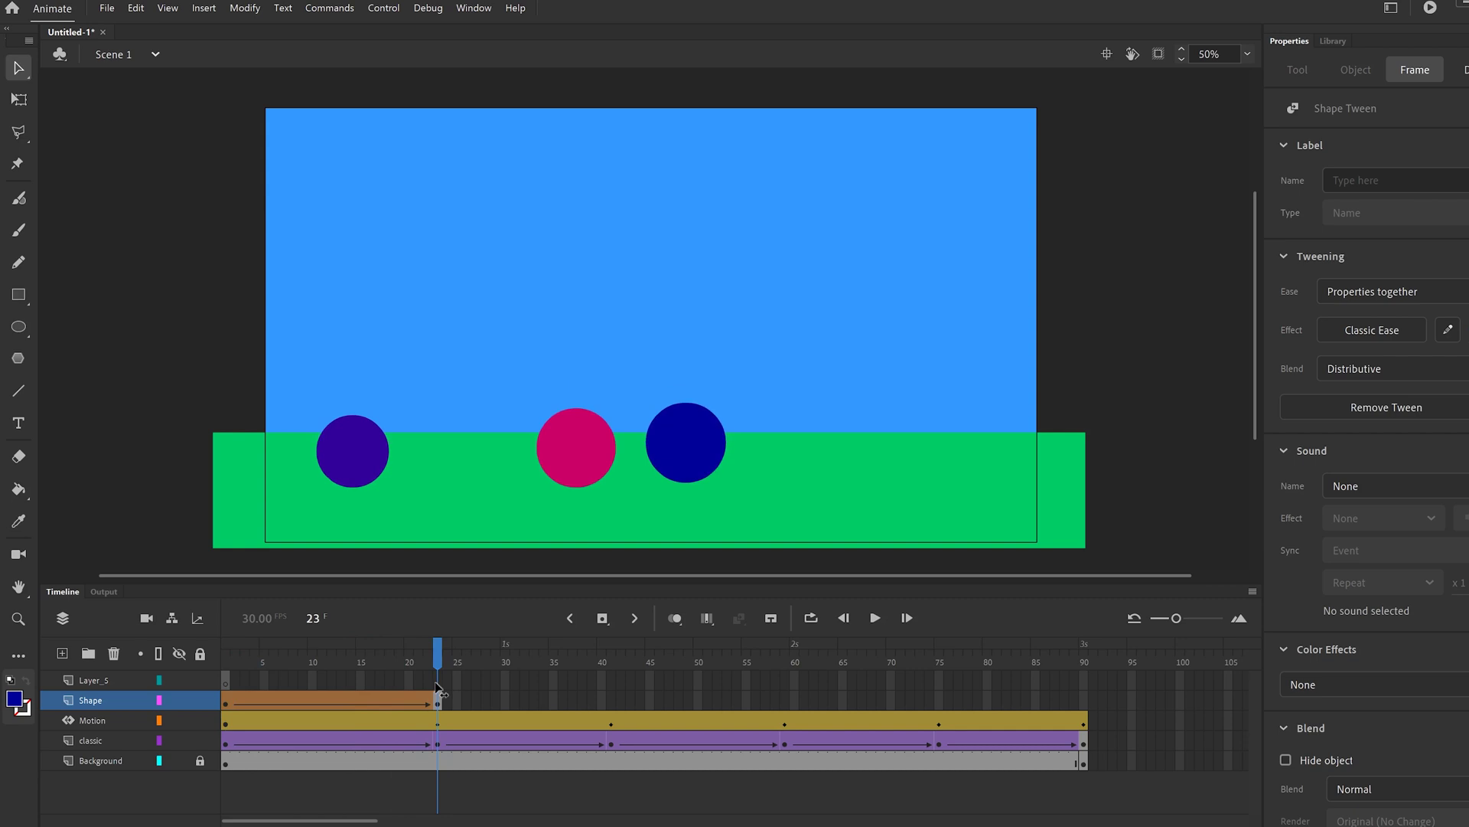
Insert a blank keyframe at frame 41 of the Shape layer
{"action": "left_click", "coordinate": [570, 682]}
{"action": "left_click", "coordinate": [612, 700]}
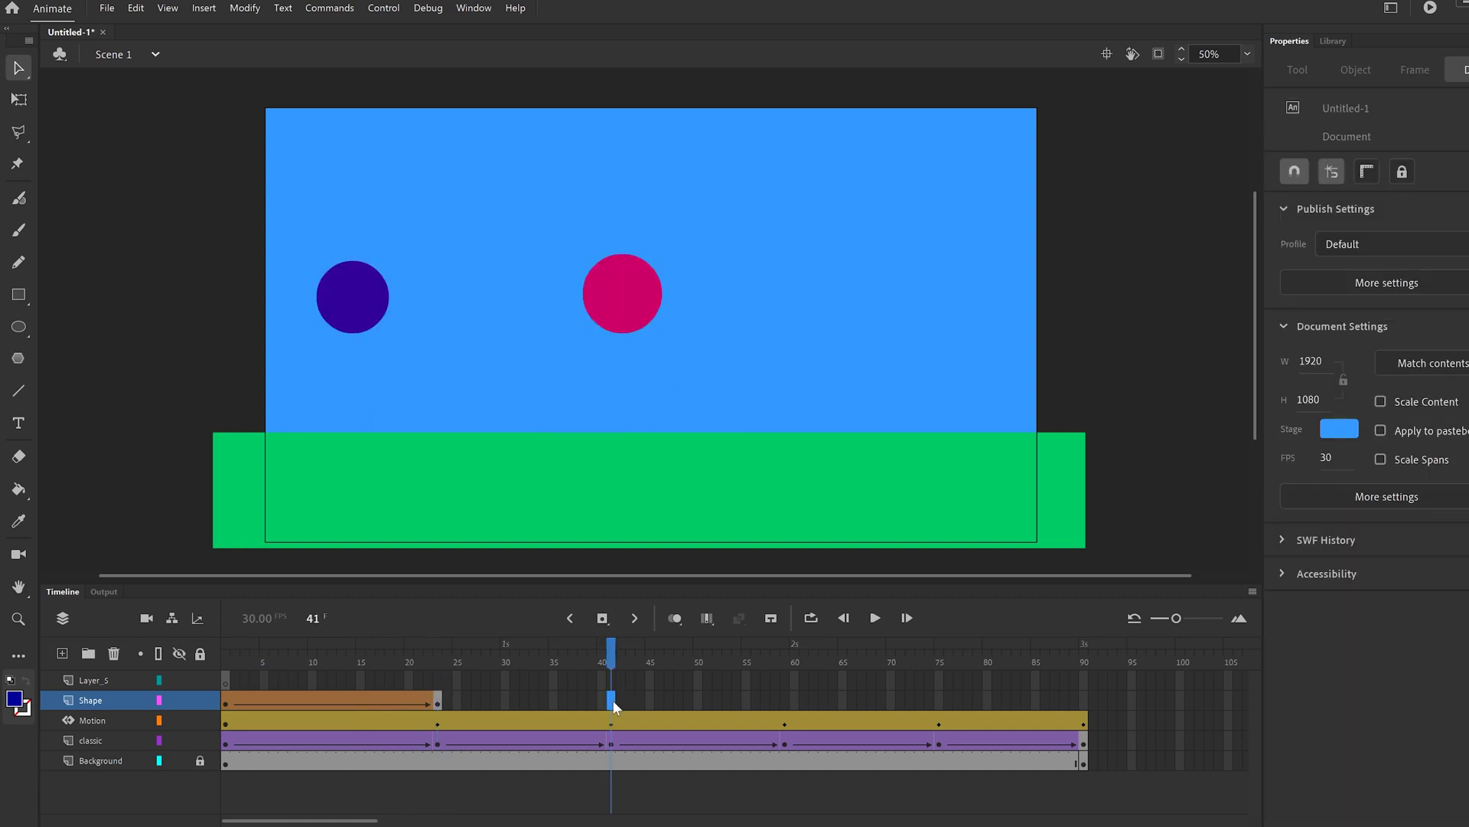
{"action": "right_click", "coordinate": [613, 699]}
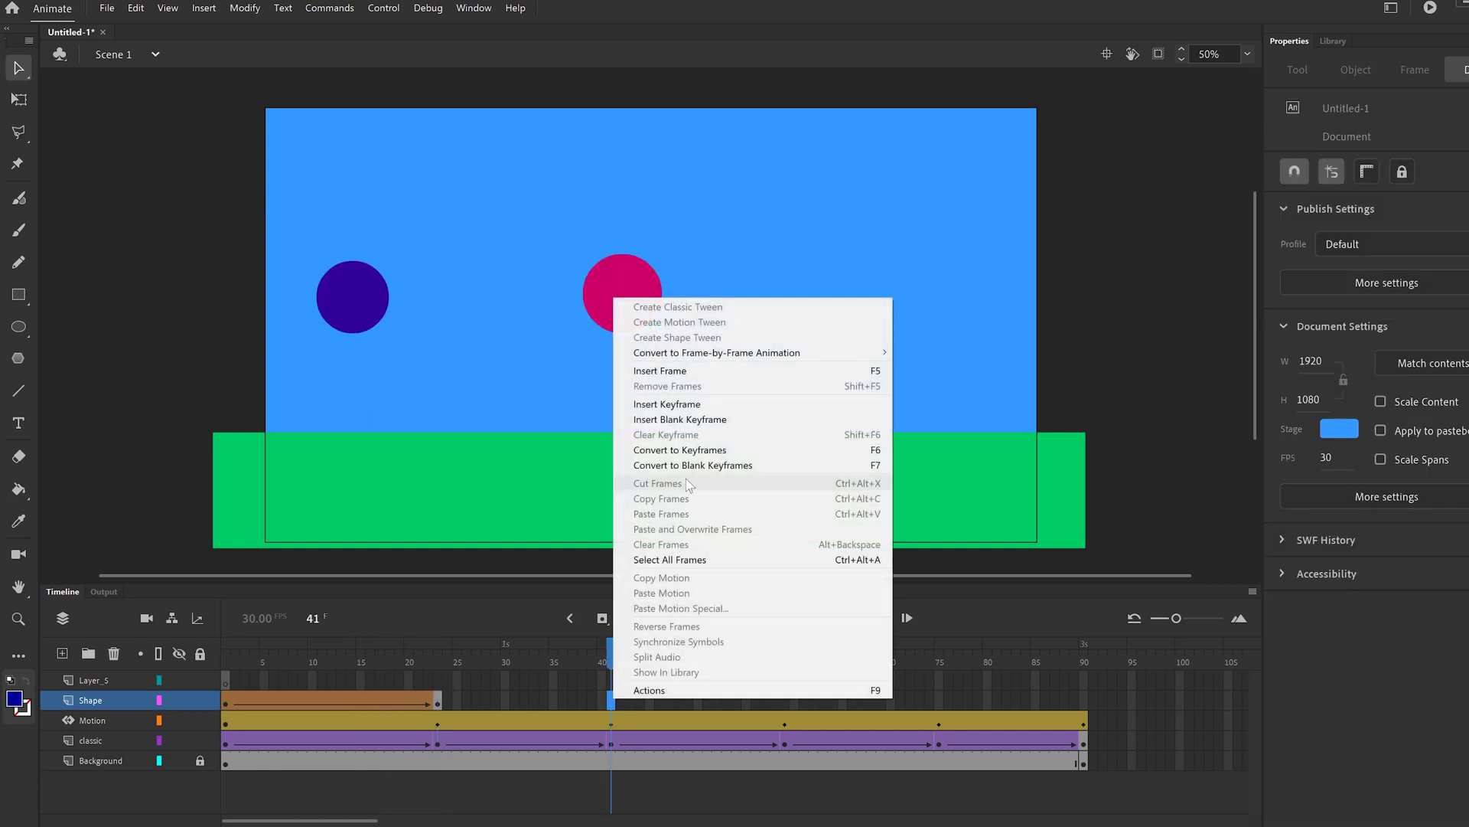
{"action": "left_click", "coordinate": [685, 419]}
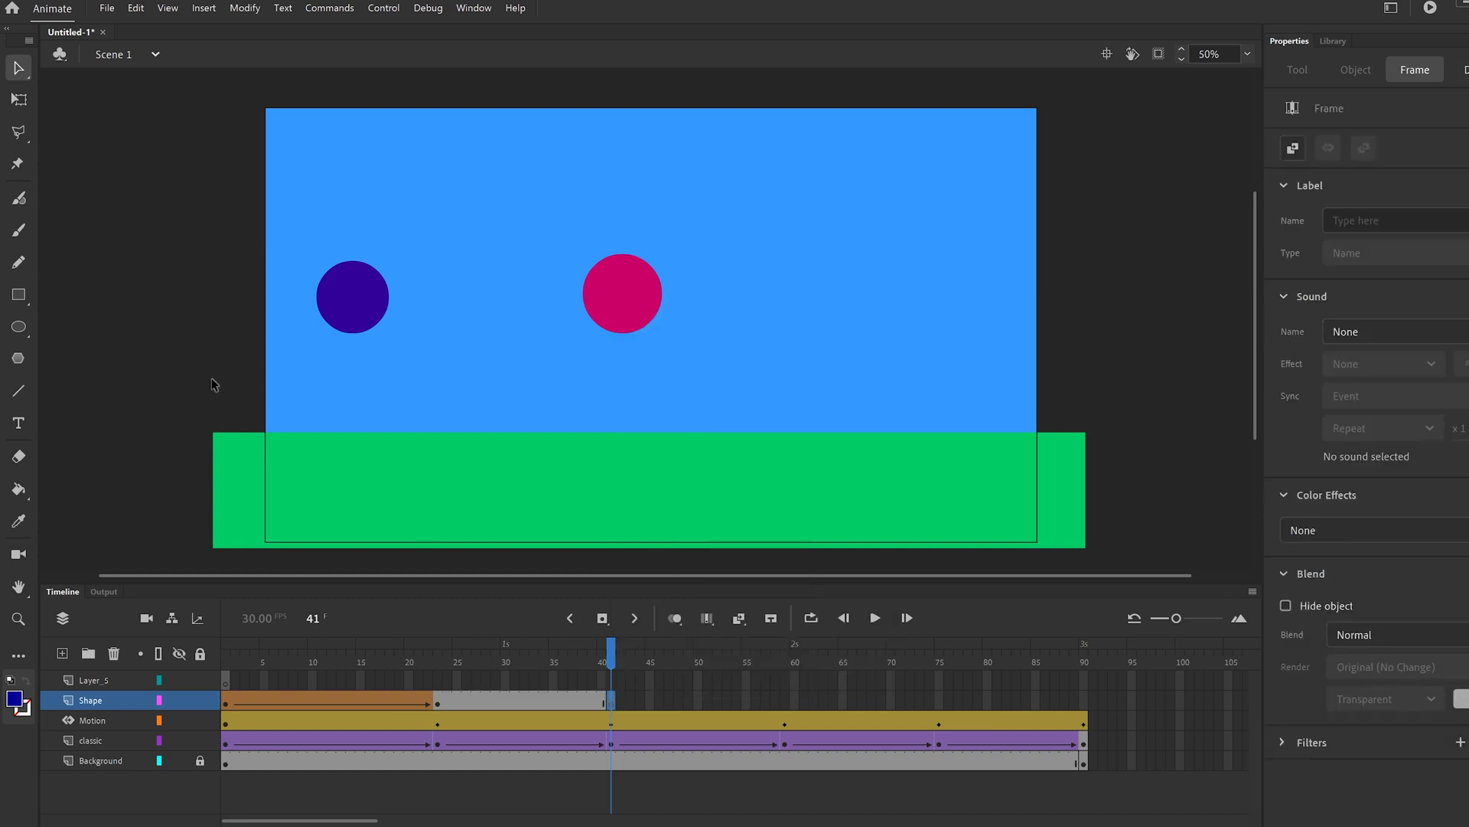
Draw a dark blue five-sided polygon about 257 by 264 px in the sky, just right of the magenta circle
{"action": "left_click", "coordinate": [19, 359]}
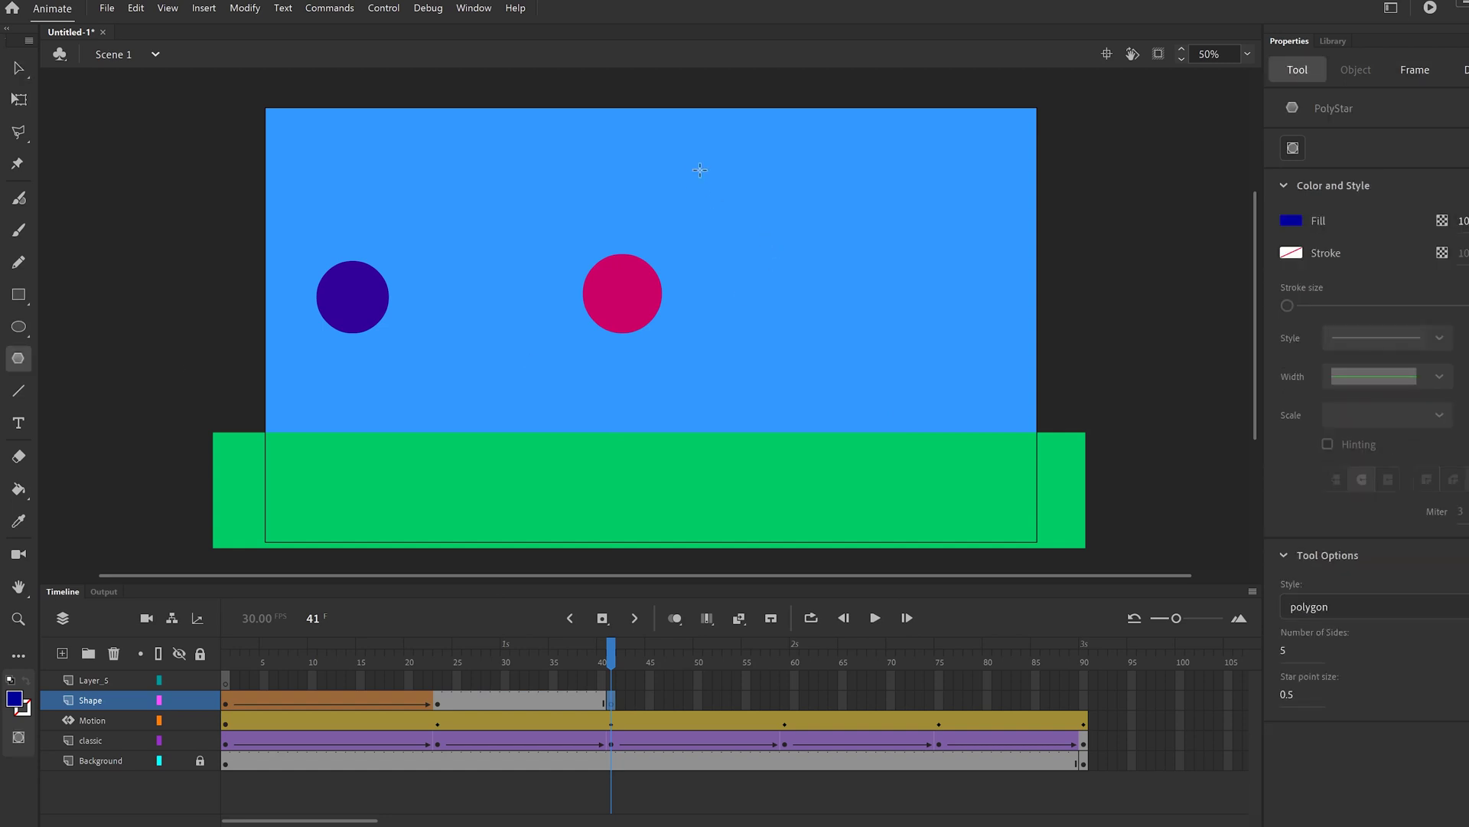
{"action": "left_click_drag", "start_coordinate": [692, 253], "coordinate": [740, 303]}
{"action": "left_click", "coordinate": [19, 69]}
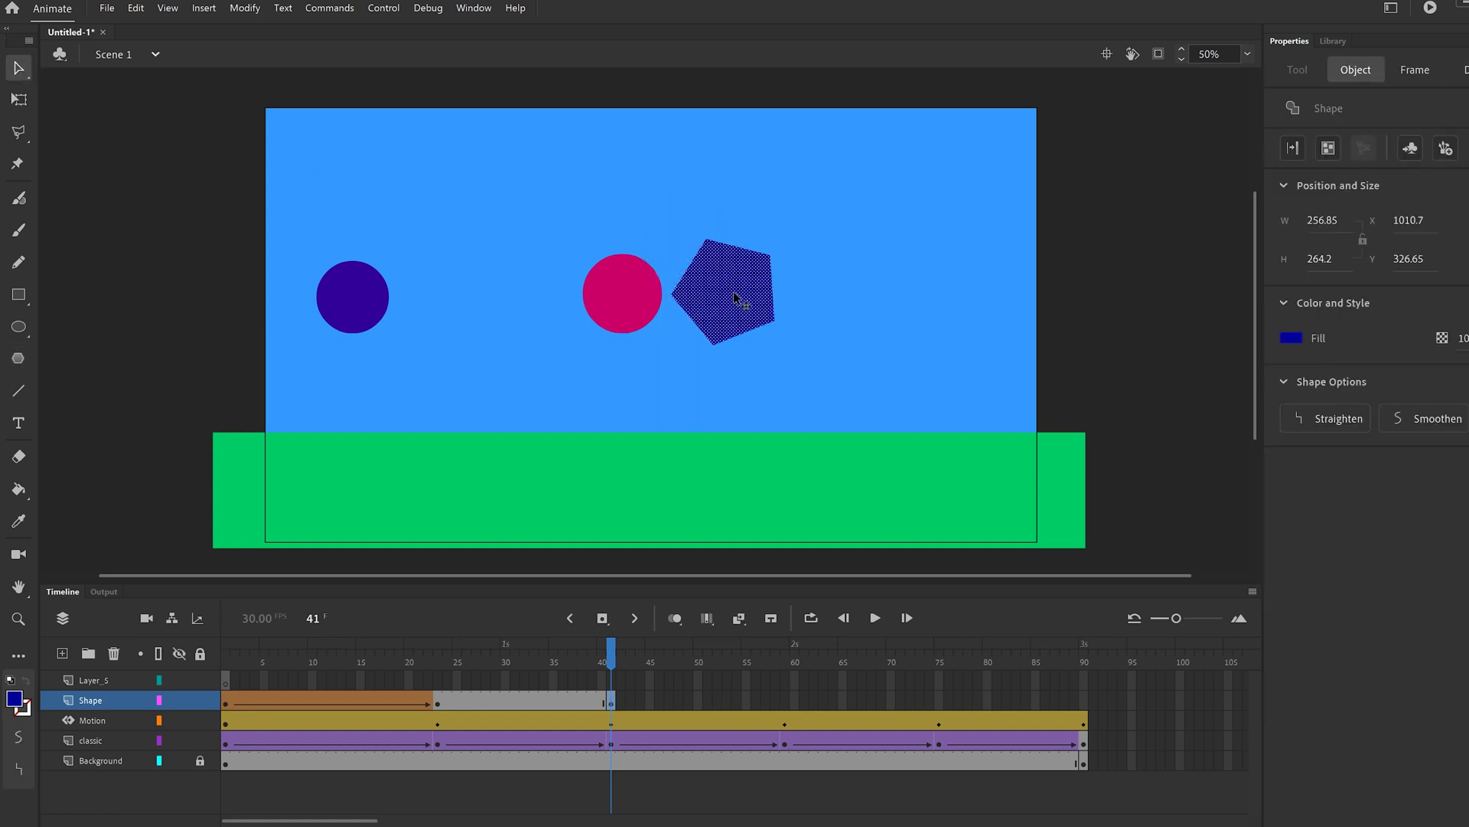
Recolour the pentagon pink (#FF0066), create a shape tween between frames 23 and 41 of the Shape layer, and scrub through it
{"action": "left_click", "coordinate": [1291, 337]}
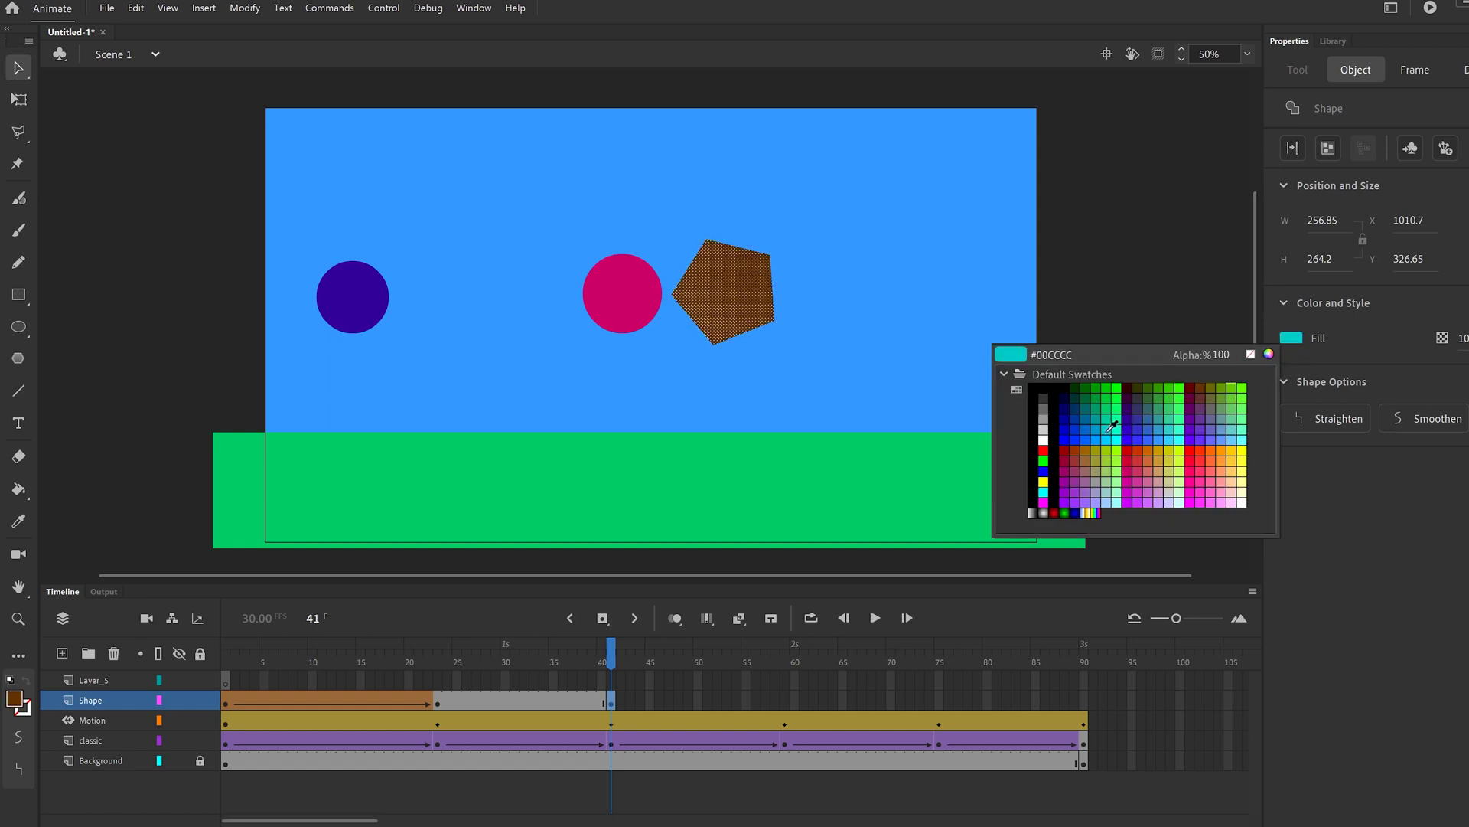
{"action": "left_click", "coordinate": [1195, 472]}
{"action": "left_click", "coordinate": [522, 699]}
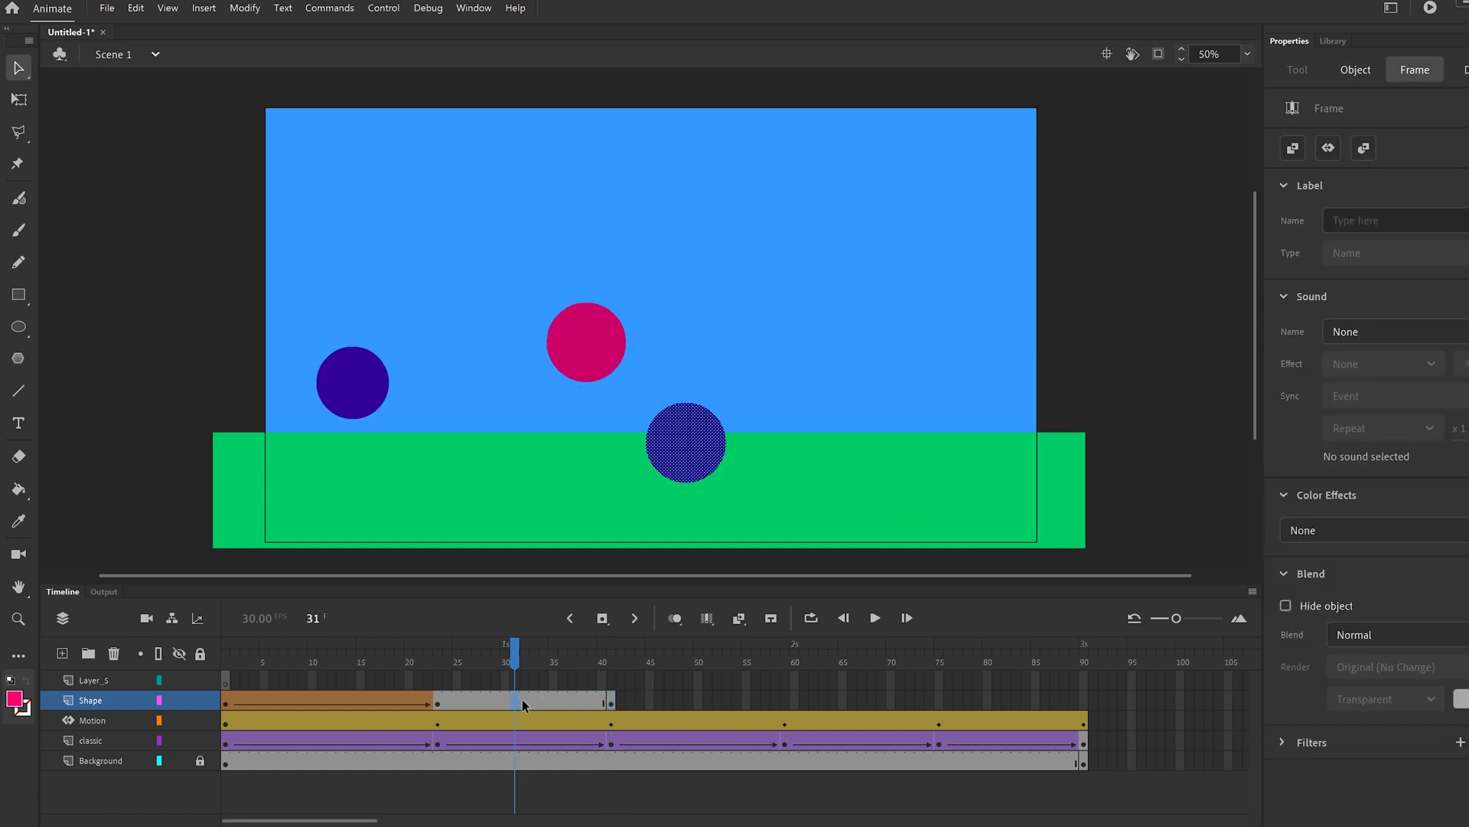
{"action": "right_click", "coordinate": [525, 700]}
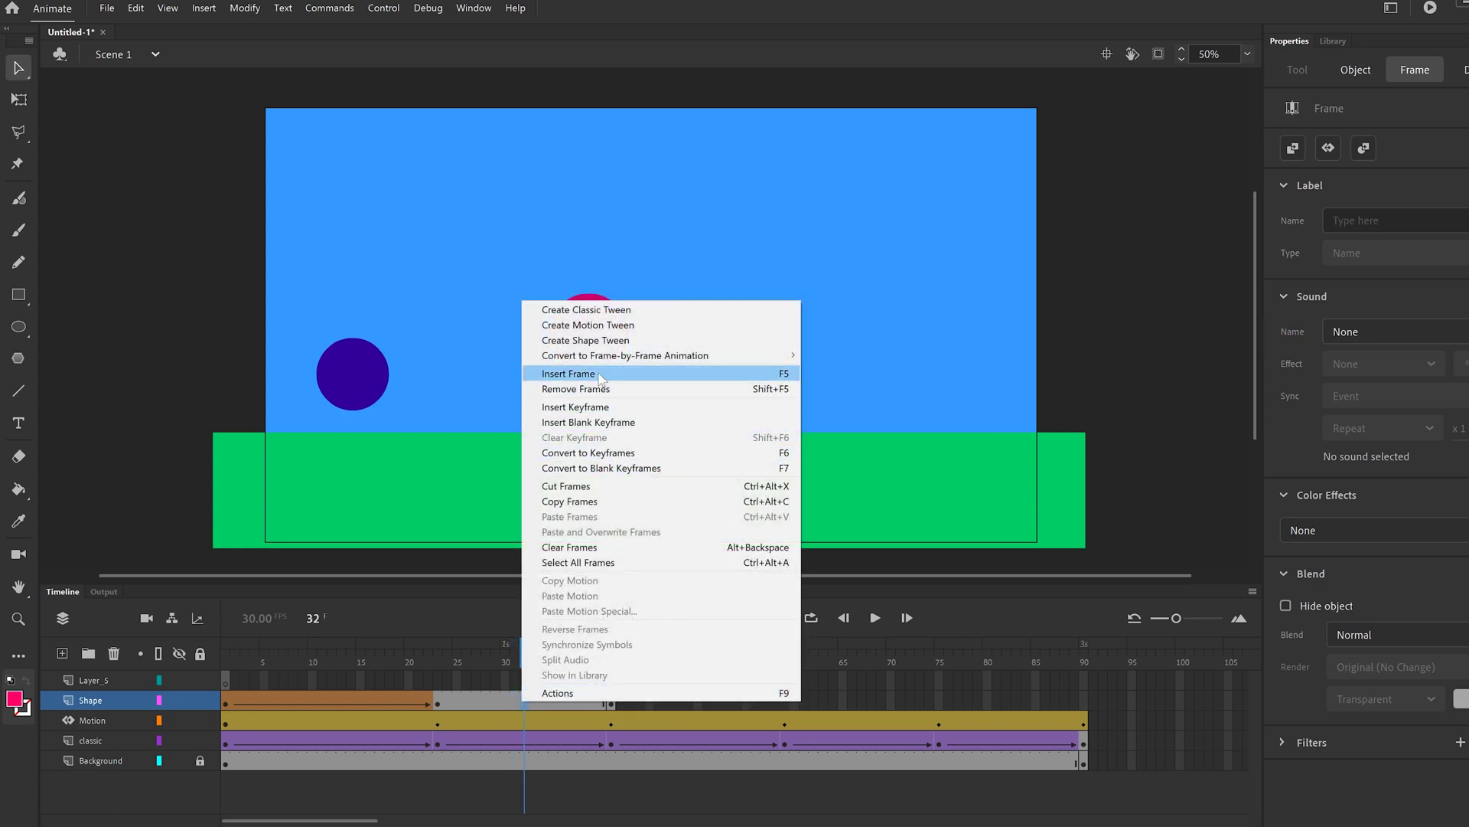
{"action": "left_click", "coordinate": [602, 341]}
{"action": "left_click_drag", "start_coordinate": [382, 647], "coordinate": [611, 675]}
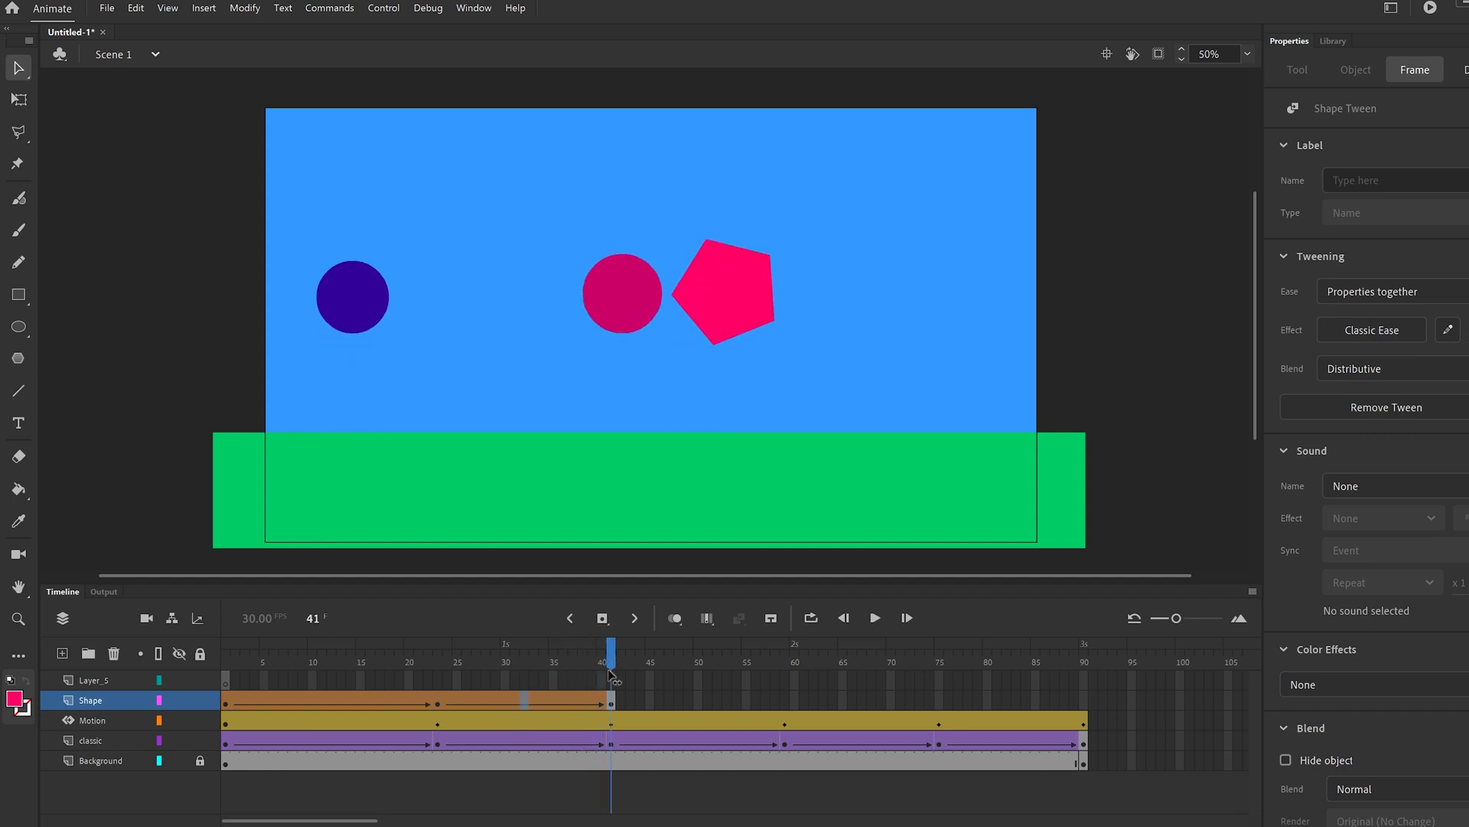
Extend the Shape layer's morph to frame 90 with keyframes at frames 59, 75 and 90 joined by shape tweens, and play it
{"action": "left_click", "coordinate": [781, 705]}
{"action": "left_click", "coordinate": [778, 282]}
{"action": "key", "text": "o"}
{"action": "left_click", "coordinate": [919, 658]}
{"action": "key", "text": "Return"}
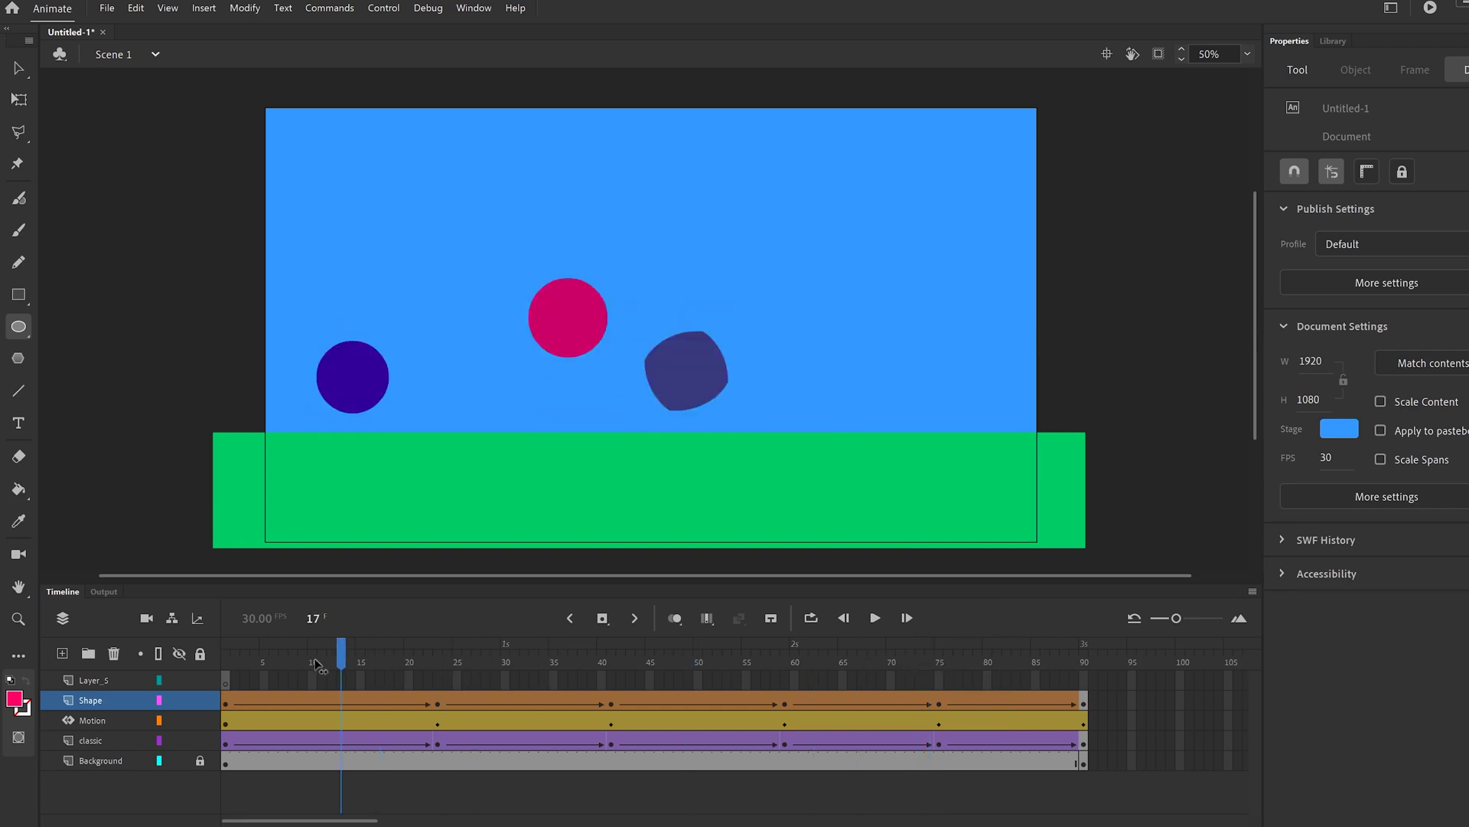
{"action": "left_click", "coordinate": [871, 619]}
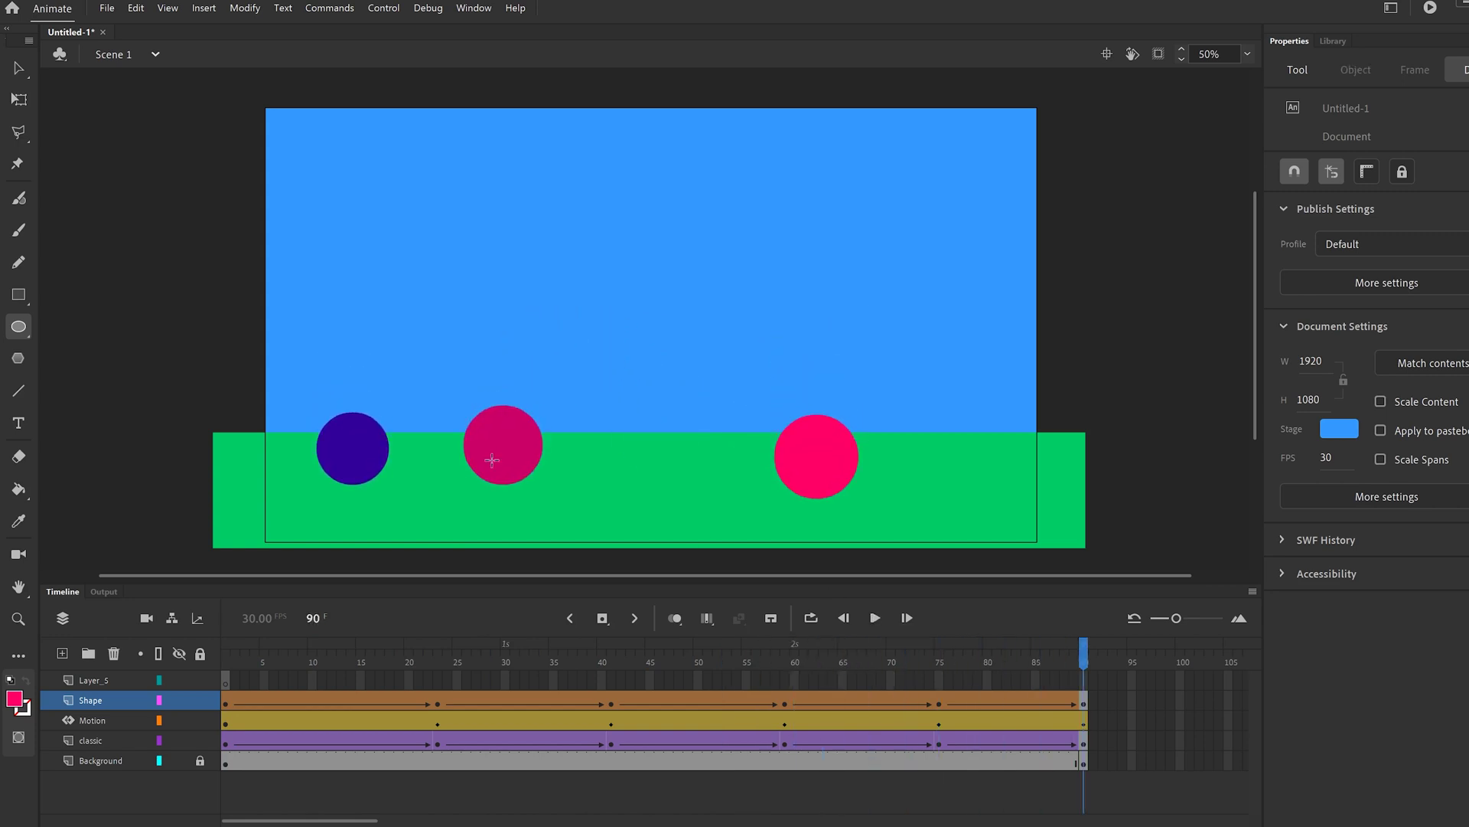
Move the Shape layer's pink circle at frame 90 slightly to the right and replay the animation
{"action": "left_click", "coordinate": [19, 69]}
{"action": "left_click_drag", "start_coordinate": [802, 456], "coordinate": [830, 454]}
{"action": "left_click_drag", "start_coordinate": [874, 658], "coordinate": [227, 680]}
{"action": "left_click", "coordinate": [900, 679]}
{"action": "left_click_drag", "start_coordinate": [900, 646], "coordinate": [226, 657]}
{"action": "left_click", "coordinate": [875, 618]}
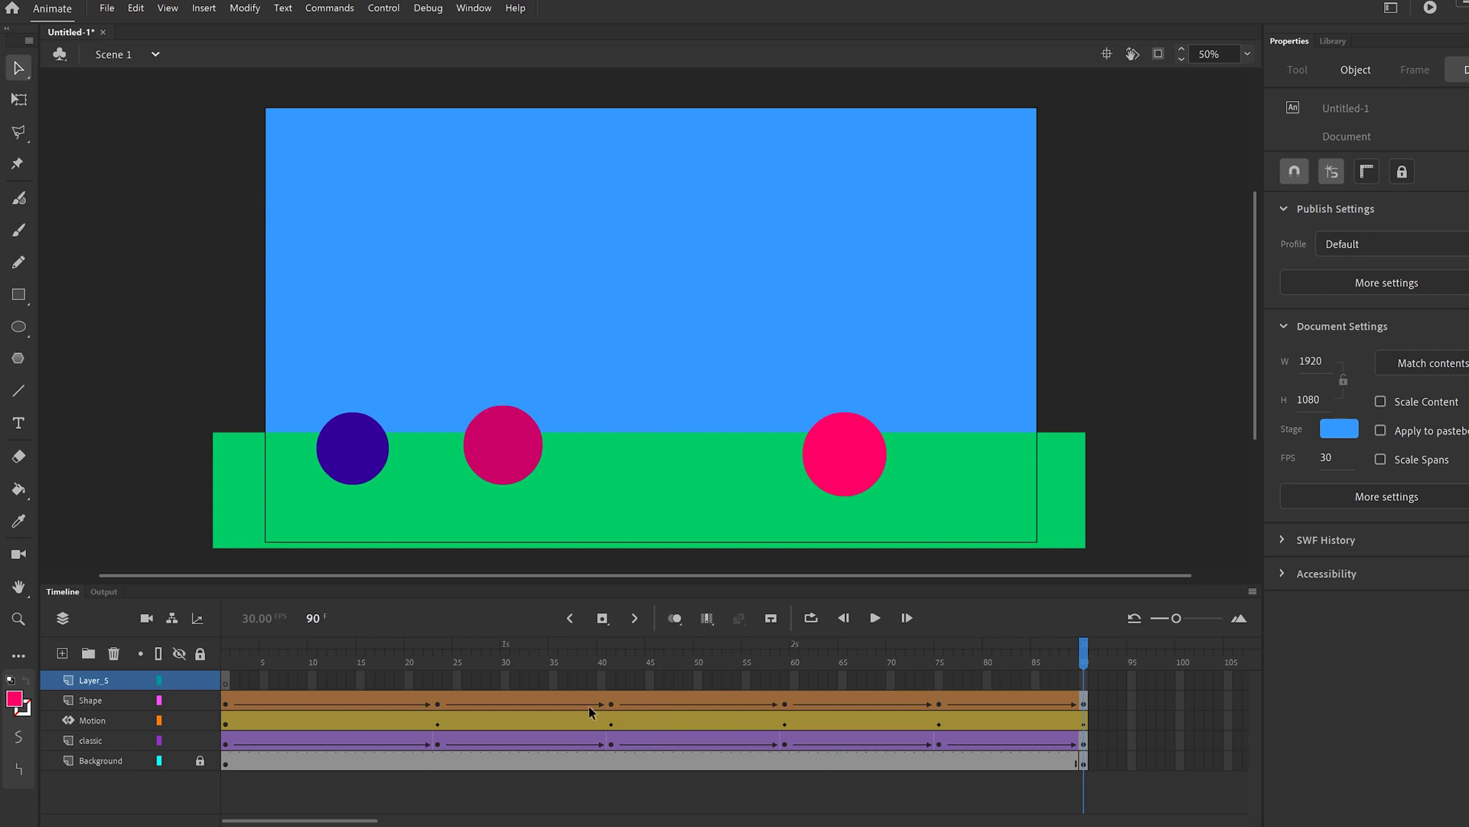
Rename Layer_5 as Frame by Frame
{"action": "double_click", "coordinate": [91, 678]}
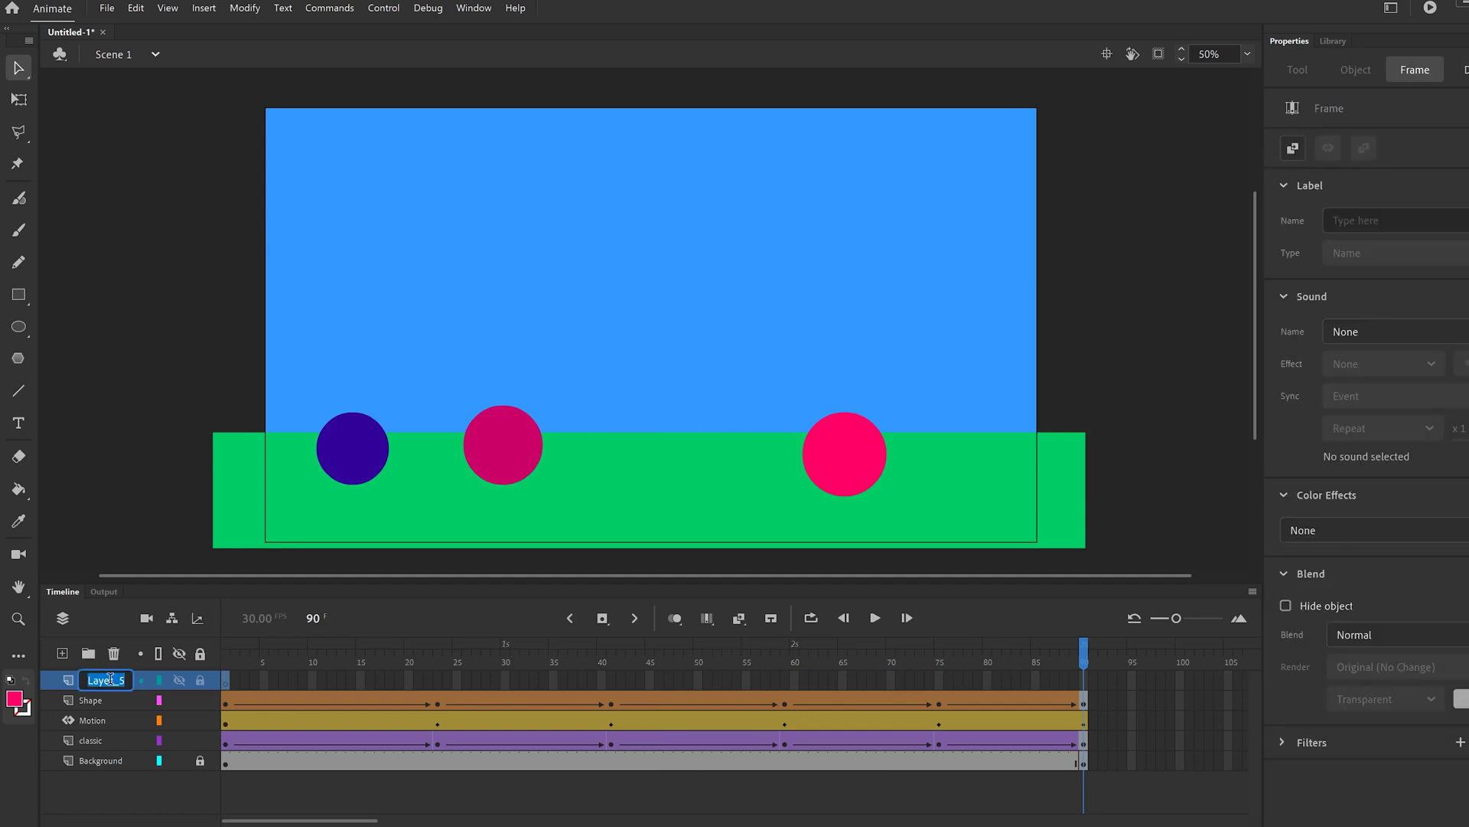
{"action": "type", "text": "Frame by F"}
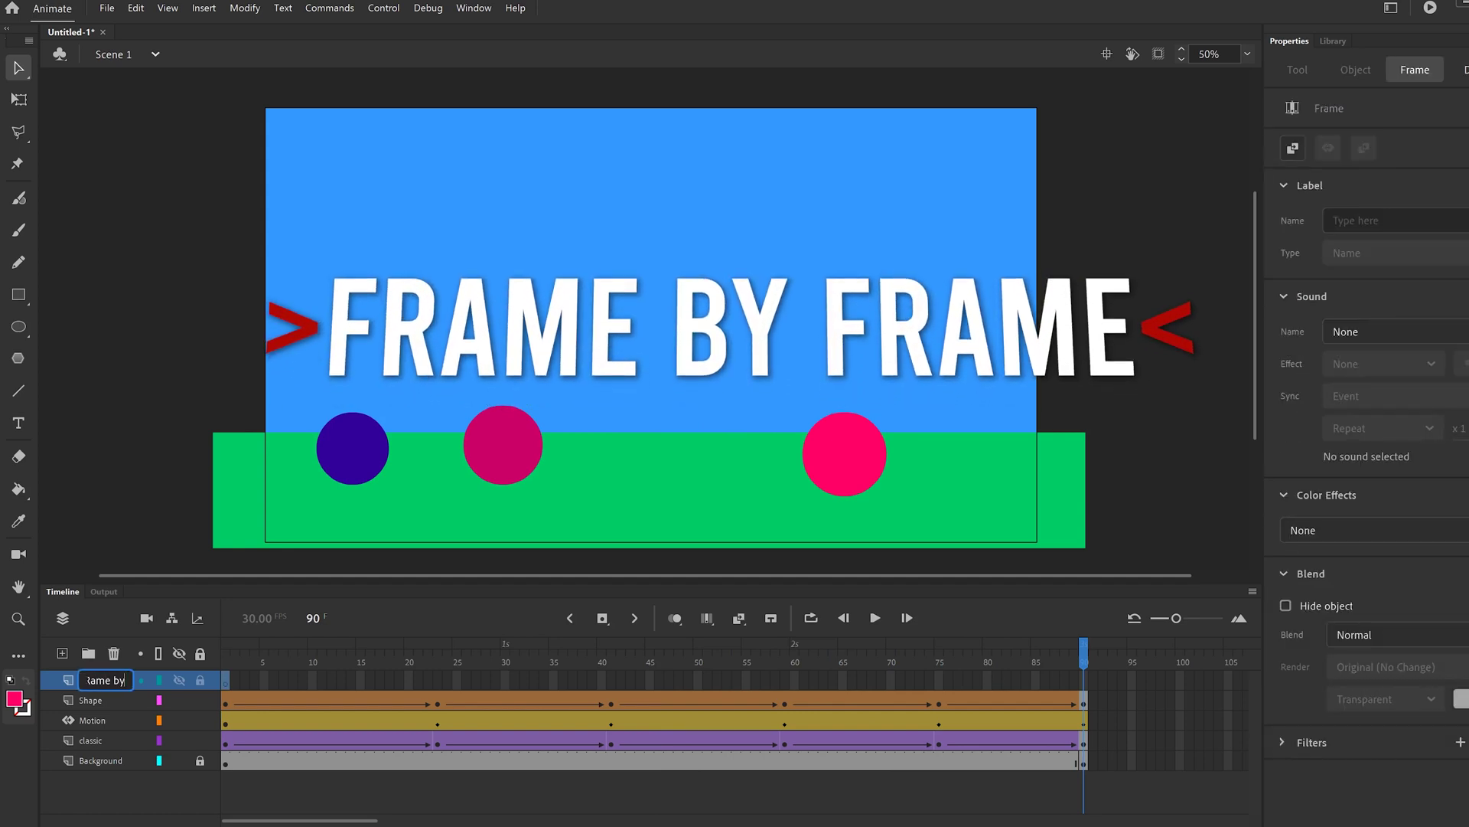
{"action": "type", "text": "rame"}
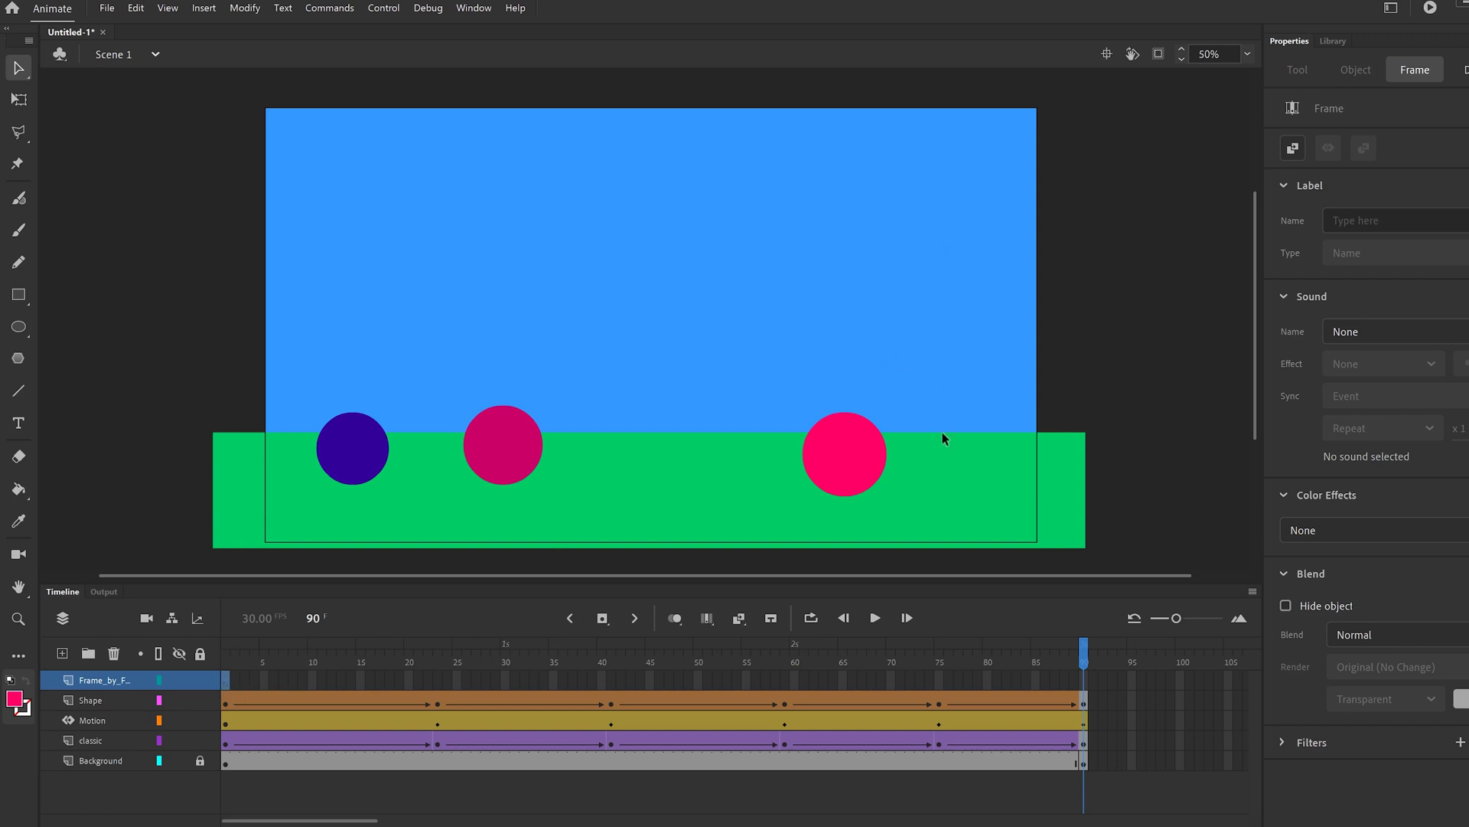
Draw a red circle about 202 px wide in the sky right of the yellow rectangle, on frame 1 of the Frame by Frame layer
{"action": "left_click", "coordinate": [228, 686]}
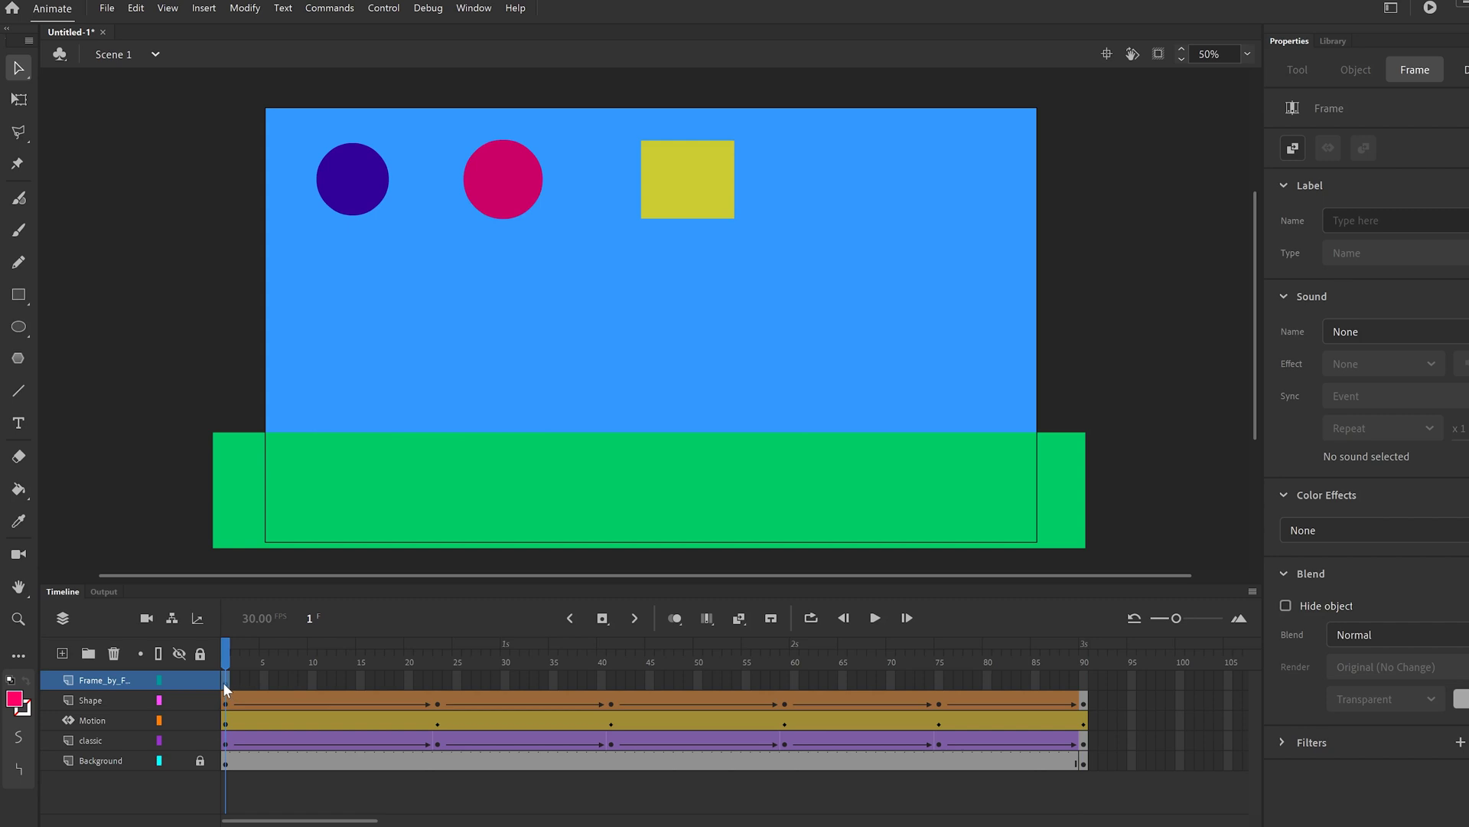
{"action": "left_click", "coordinate": [18, 327]}
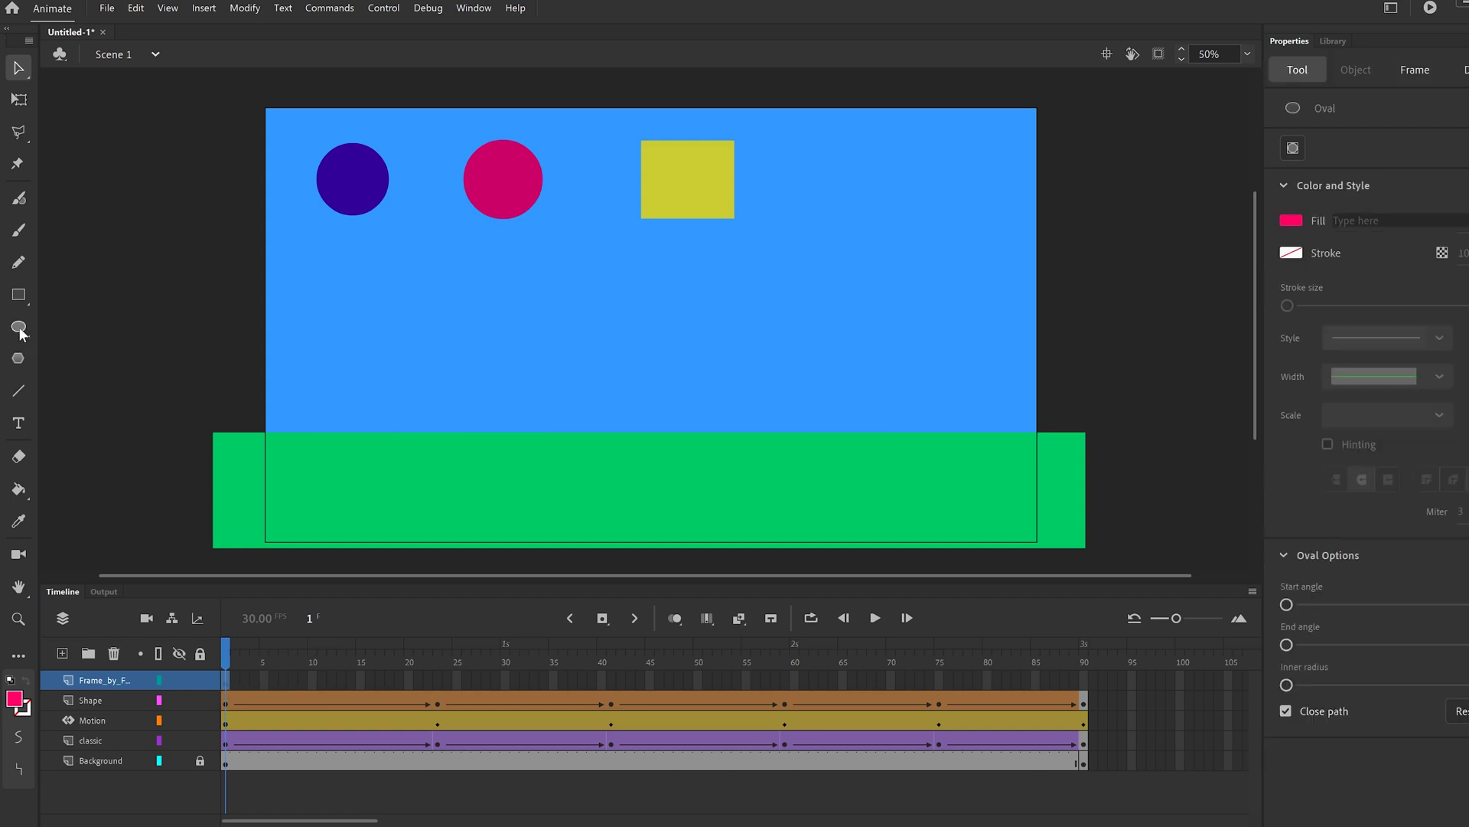
{"action": "left_click", "coordinate": [1294, 221]}
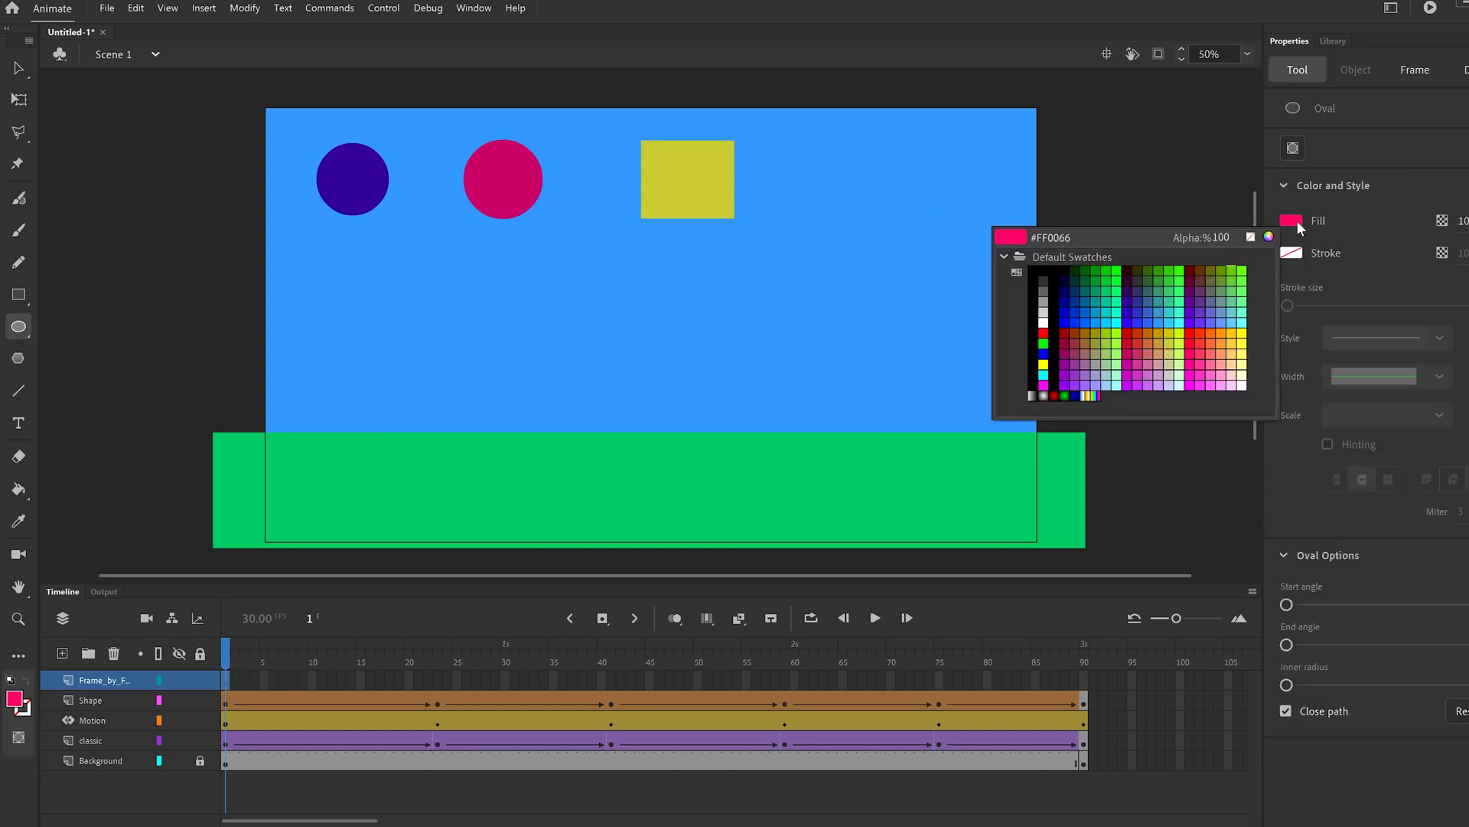
{"action": "left_click", "coordinate": [1043, 334]}
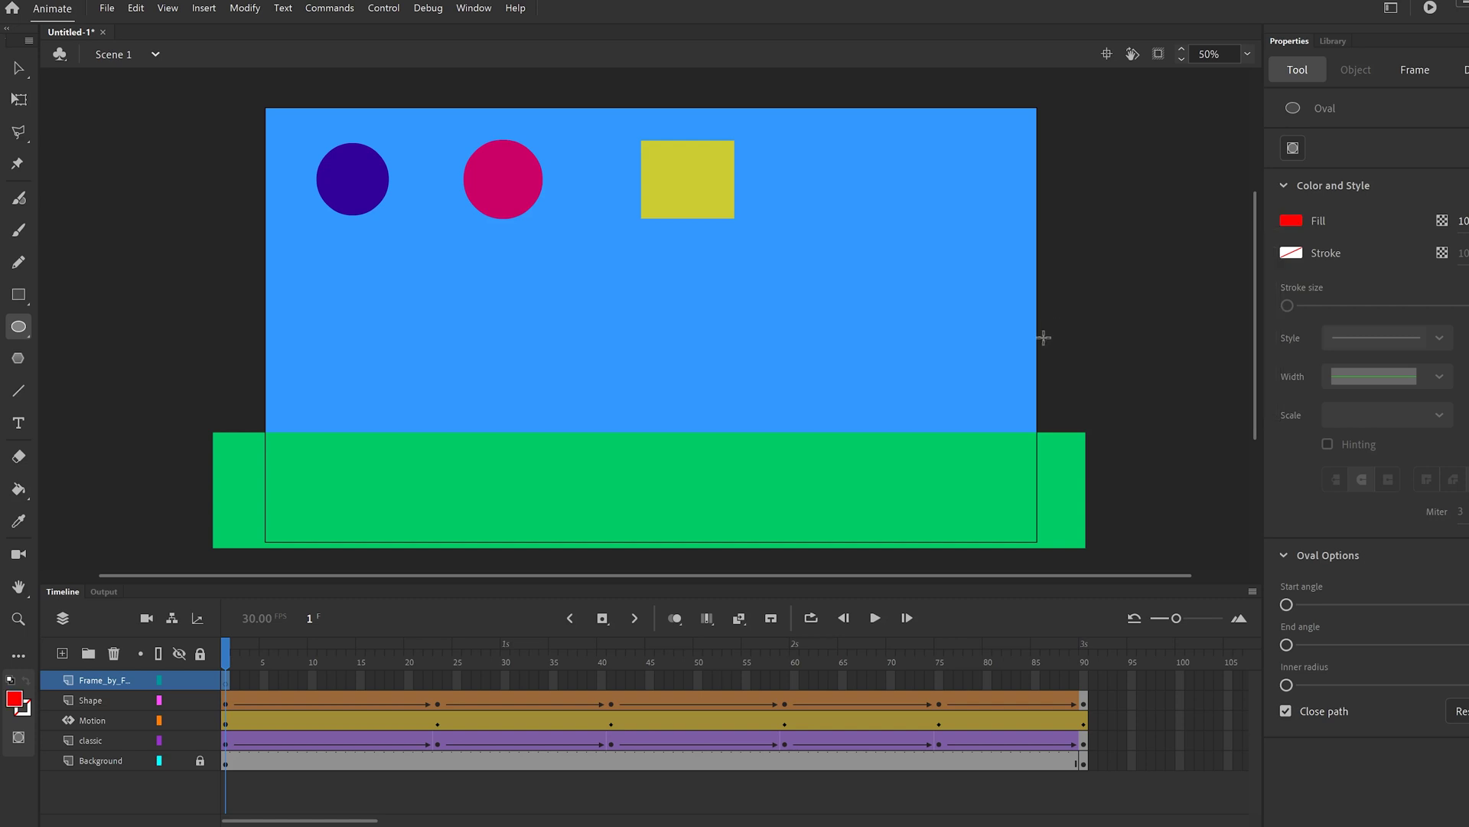
{"action": "left_click_drag", "start_coordinate": [874, 151], "coordinate": [954, 230]}
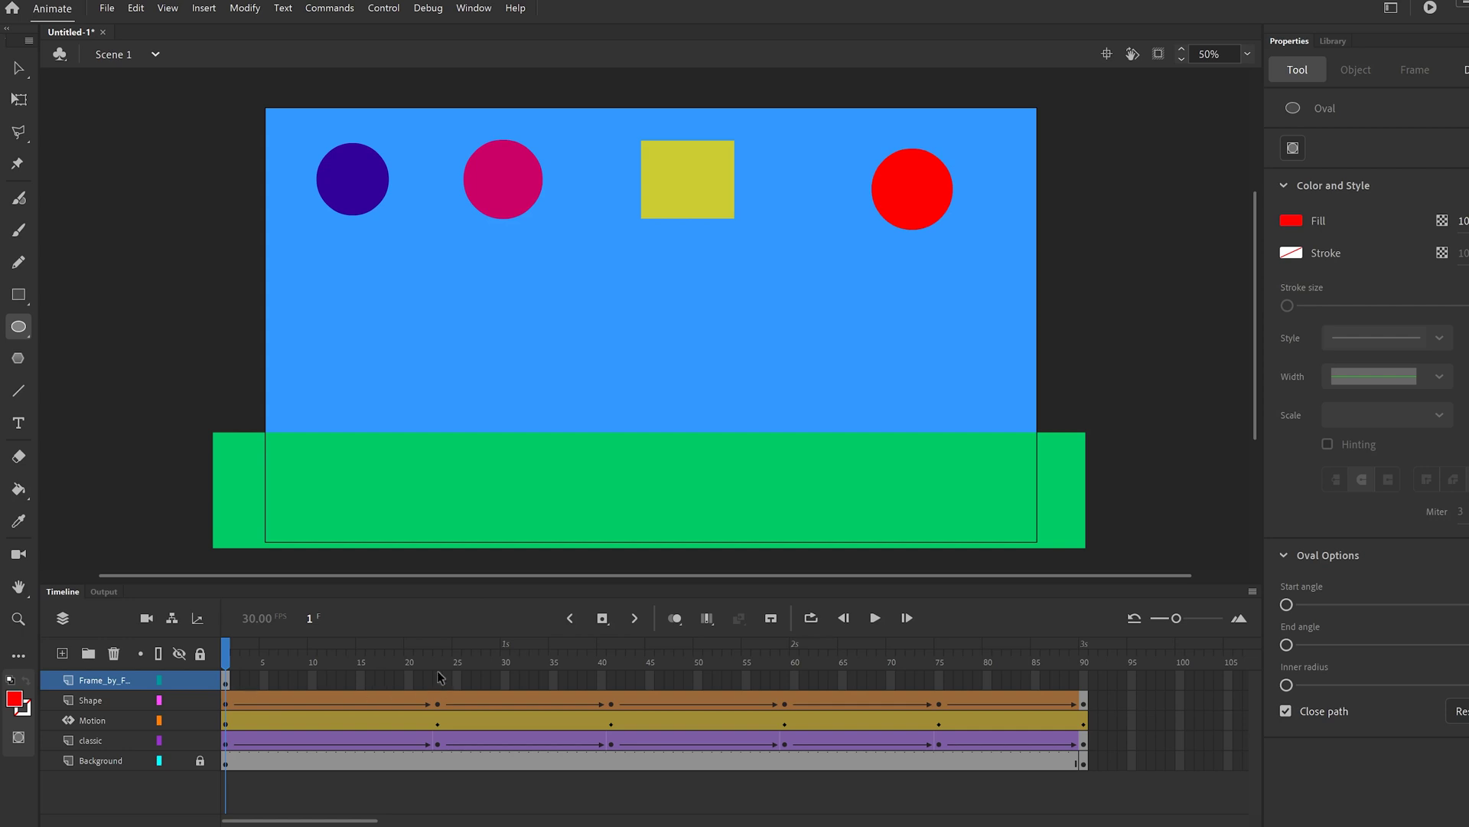
Insert a keyframe at frame 3 of the Frame by Frame layer and move the red circle down to about Y 124
{"action": "left_click", "coordinate": [245, 681]}
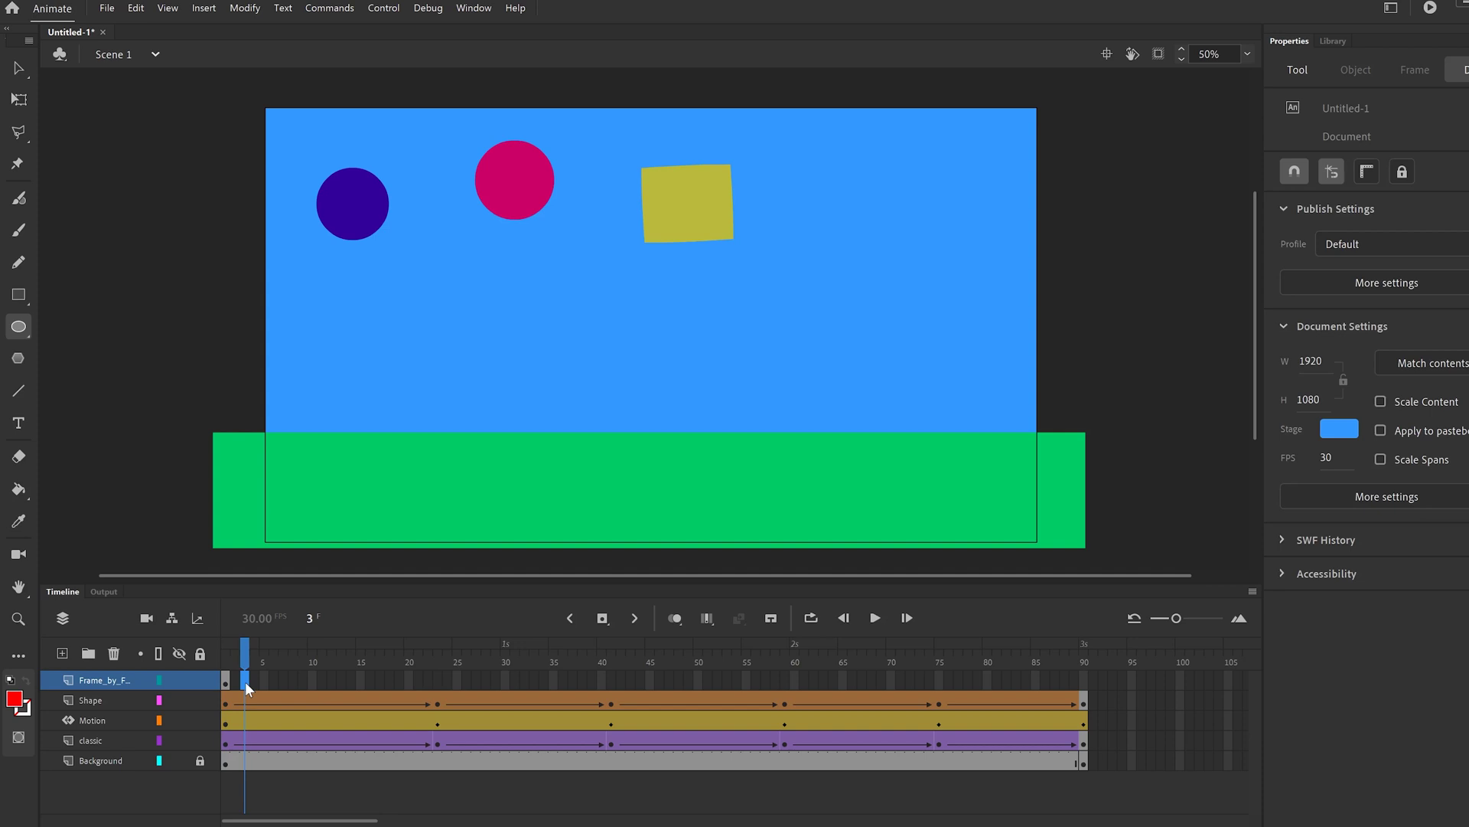
{"action": "right_click", "coordinate": [245, 681]}
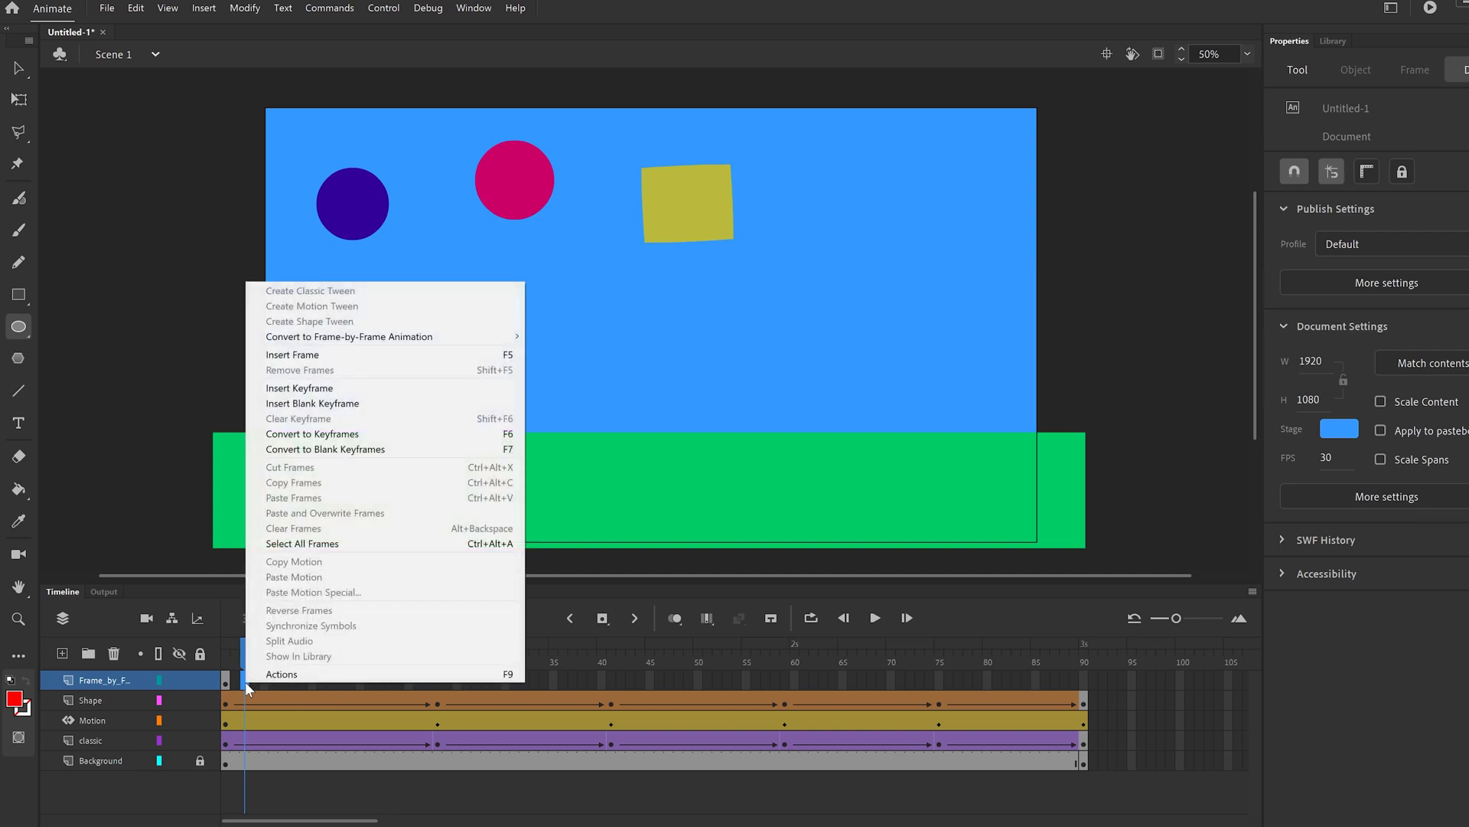
{"action": "left_click", "coordinate": [319, 390]}
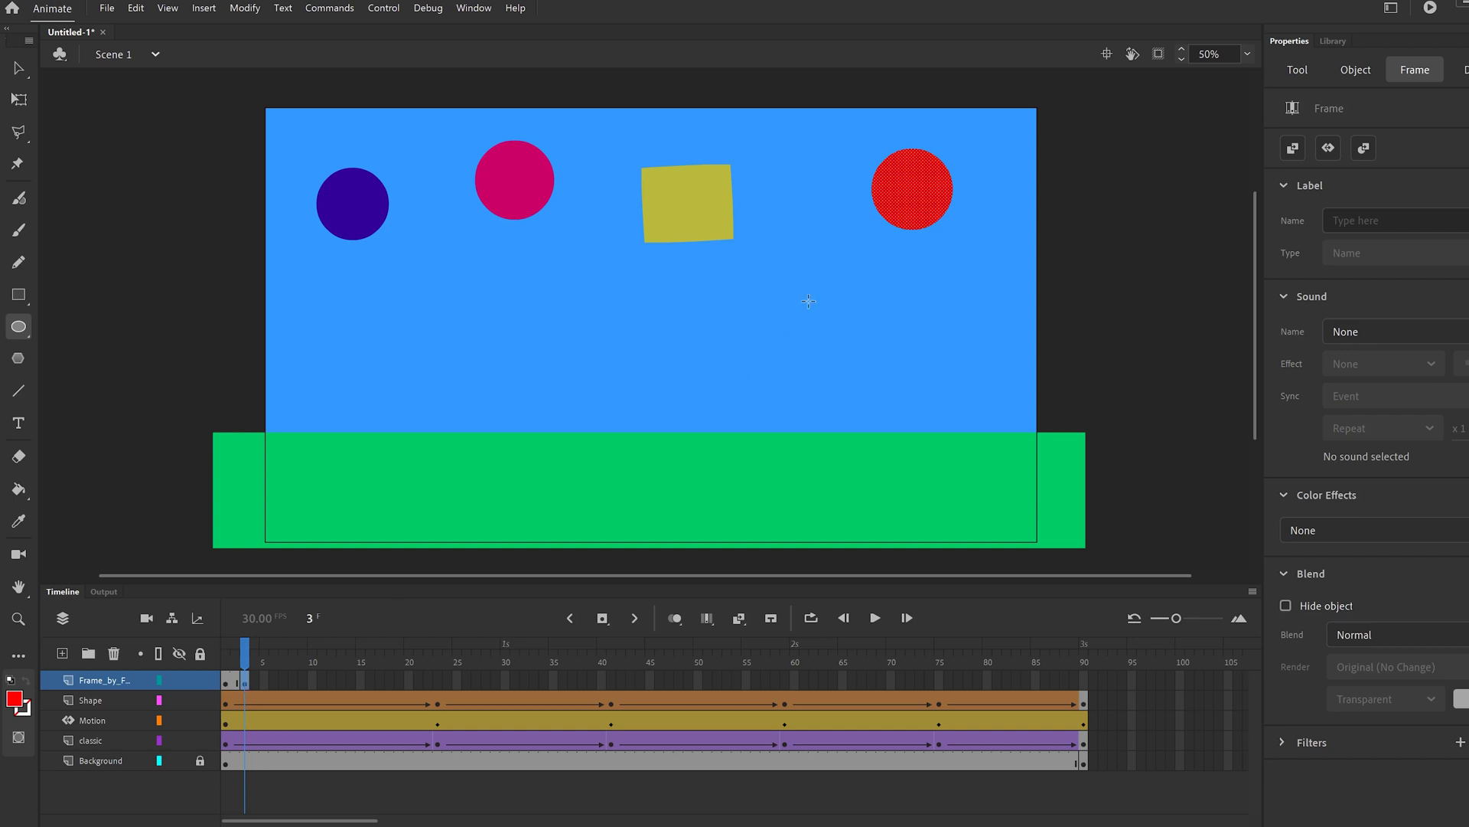
{"action": "left_click", "coordinate": [19, 68]}
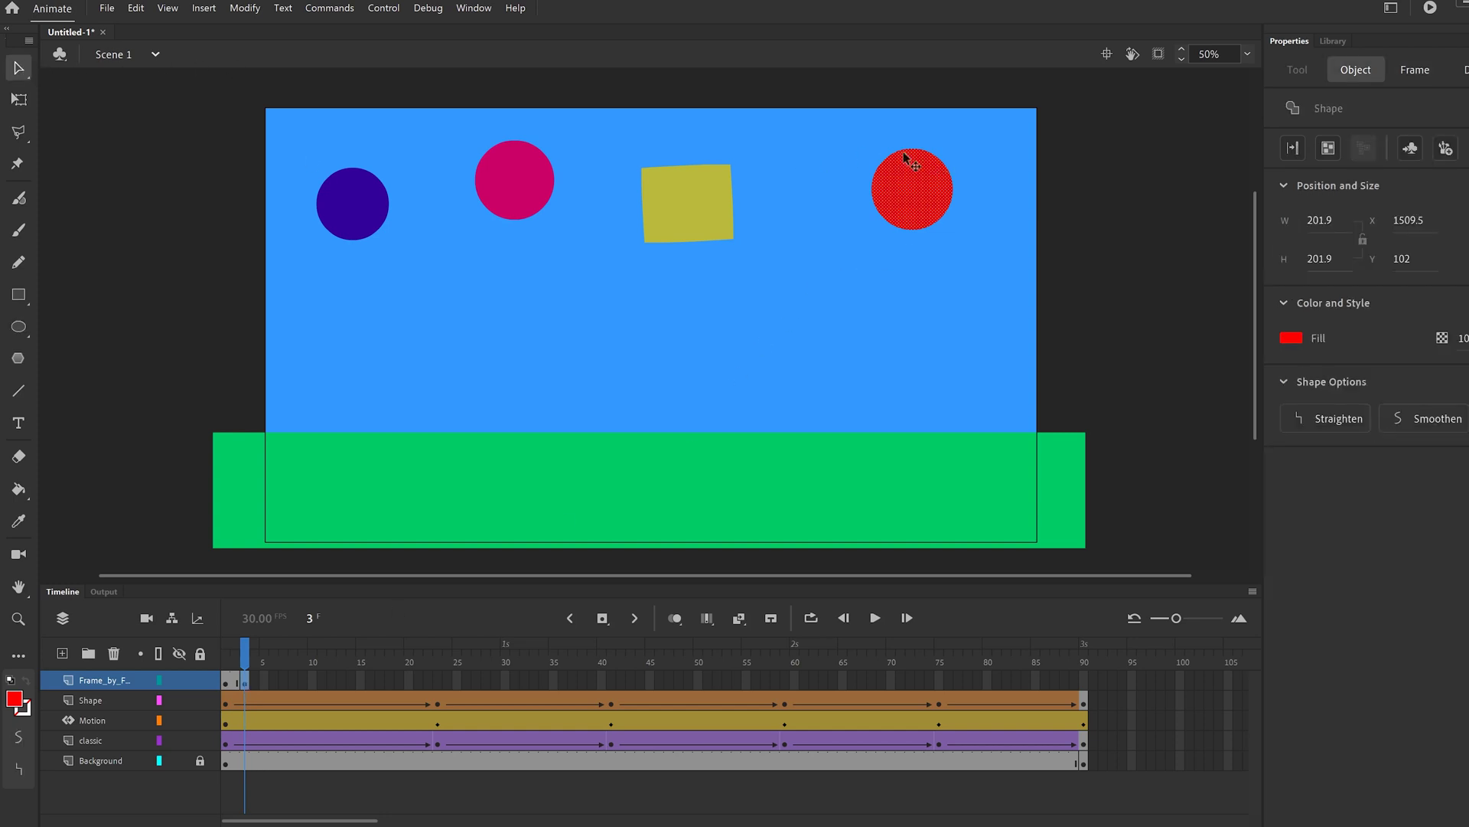
{"action": "left_click_drag", "start_coordinate": [919, 201], "coordinate": [924, 214]}
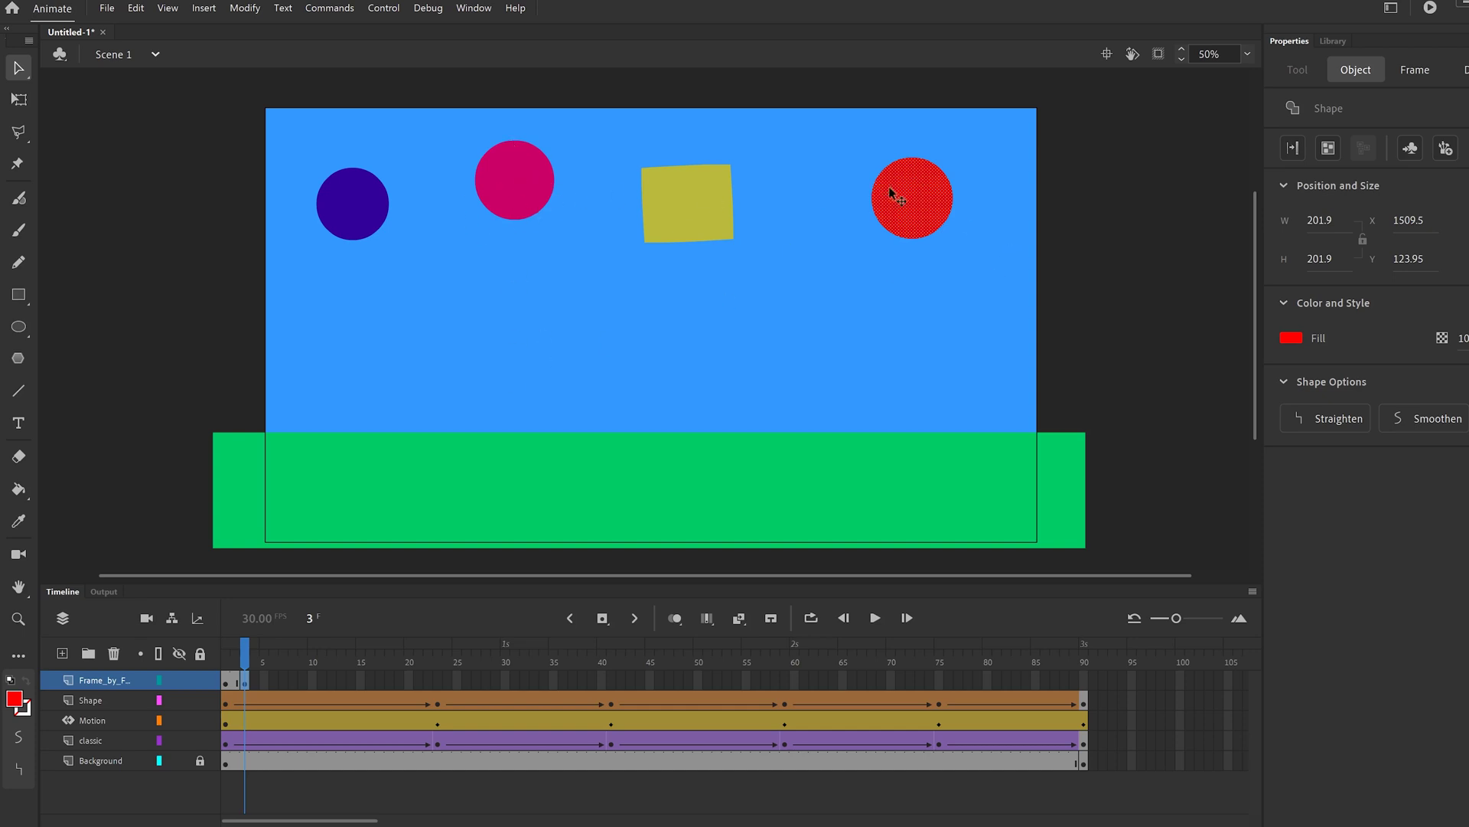
Insert a keyframe at frame 5 of the Frame by Frame layer and move the red circle down to about Y 140
{"action": "left_click", "coordinate": [264, 683]}
{"action": "right_click", "coordinate": [263, 683]}
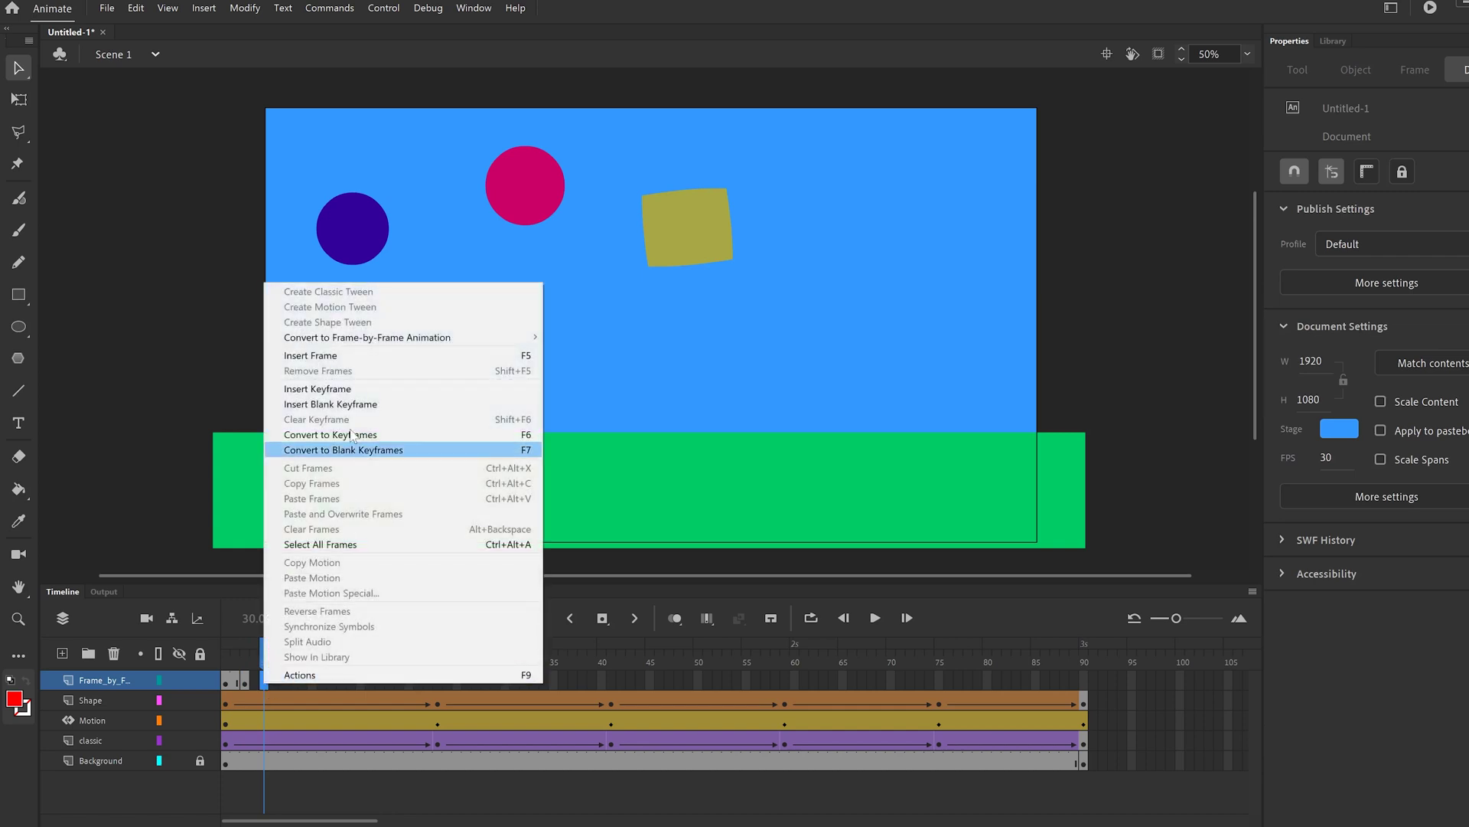
{"action": "left_click", "coordinate": [339, 390]}
{"action": "left_click_drag", "start_coordinate": [922, 211], "coordinate": [922, 216]}
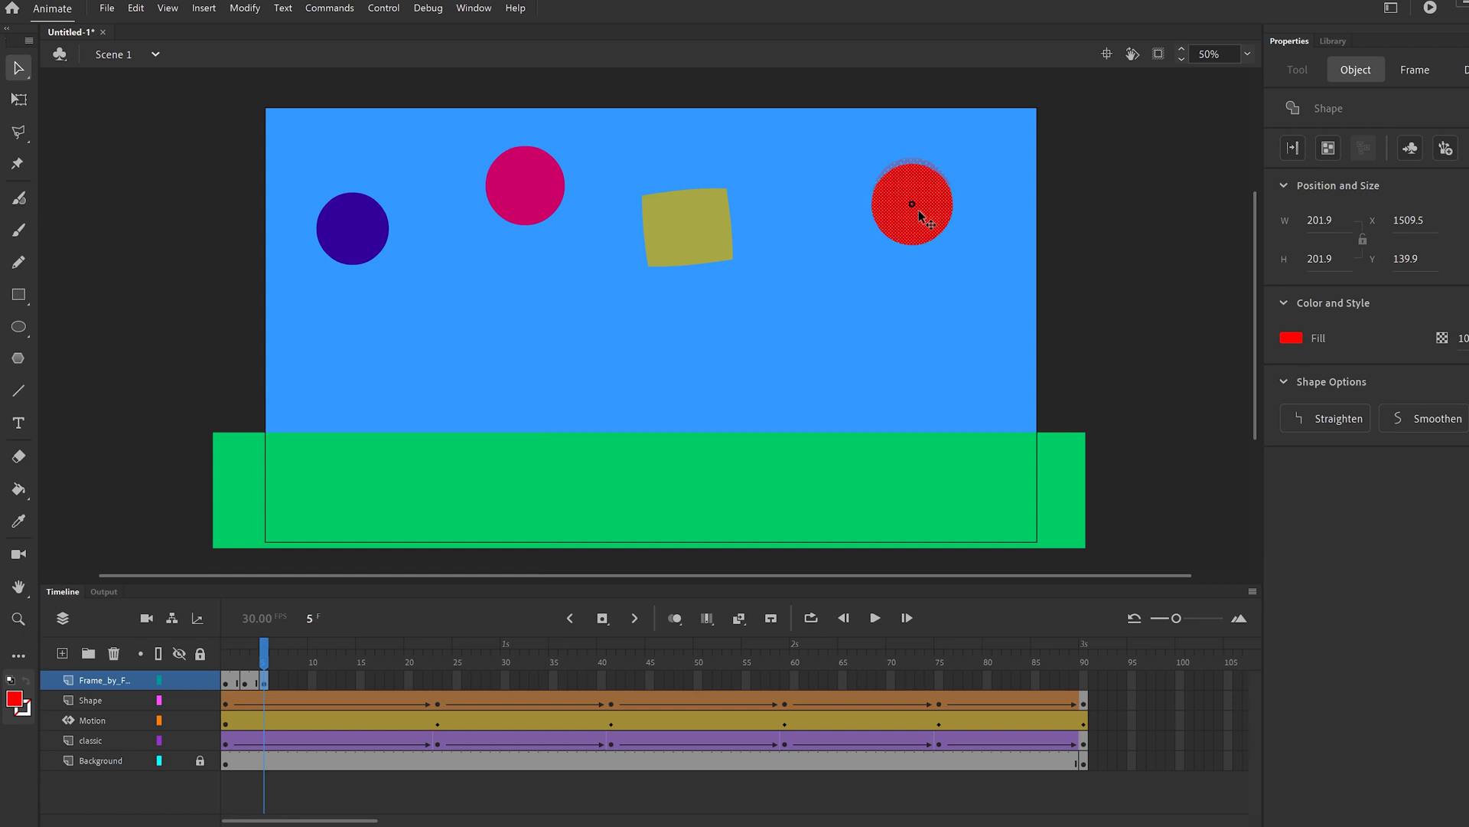
Turn on onion skinning at frame 5 and shorten its range to one frame before the playhead
{"action": "left_click", "coordinate": [263, 681]}
{"action": "left_click", "coordinate": [263, 681]}
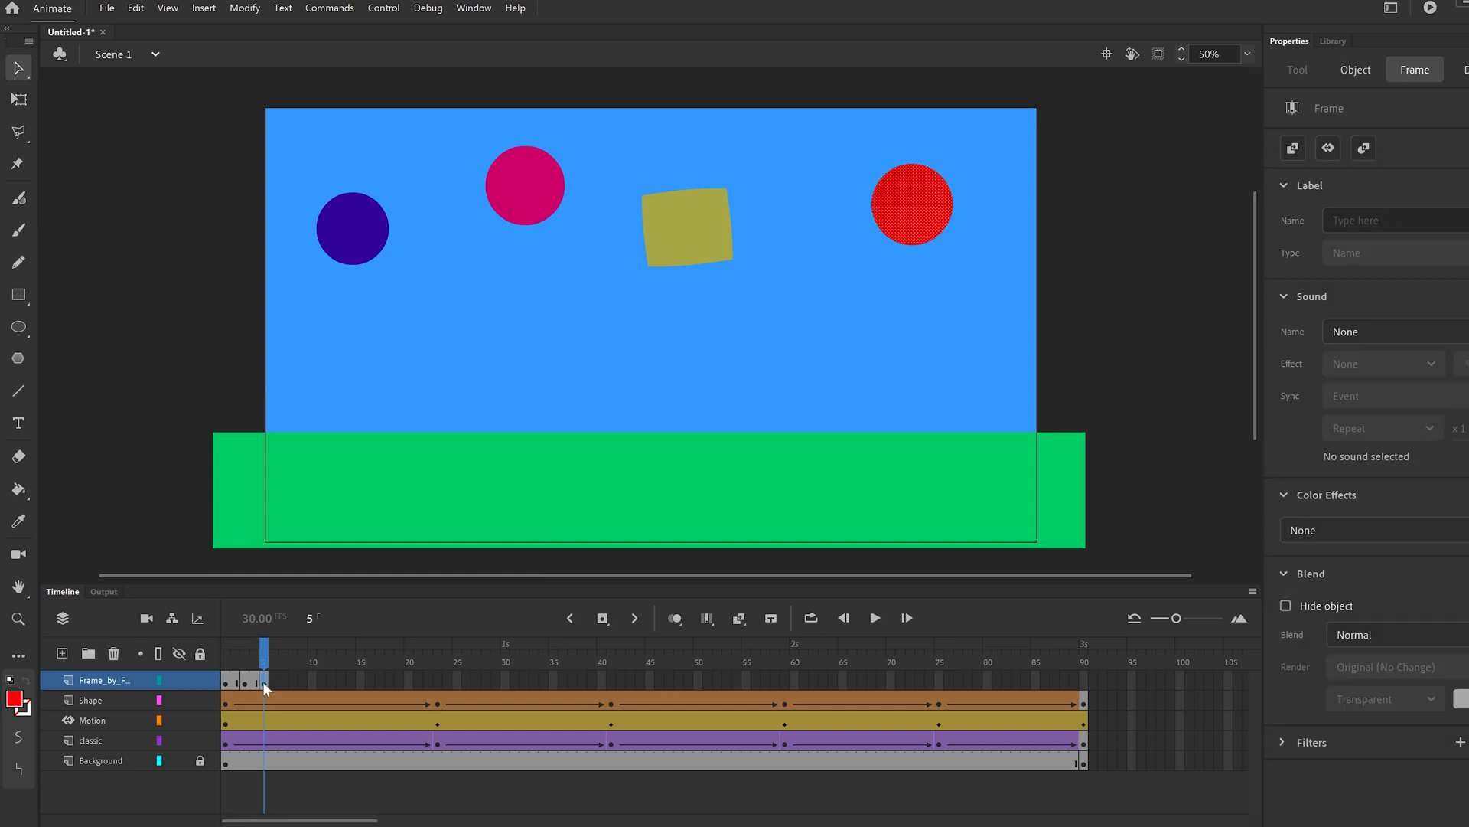
{"action": "left_click", "coordinate": [675, 619]}
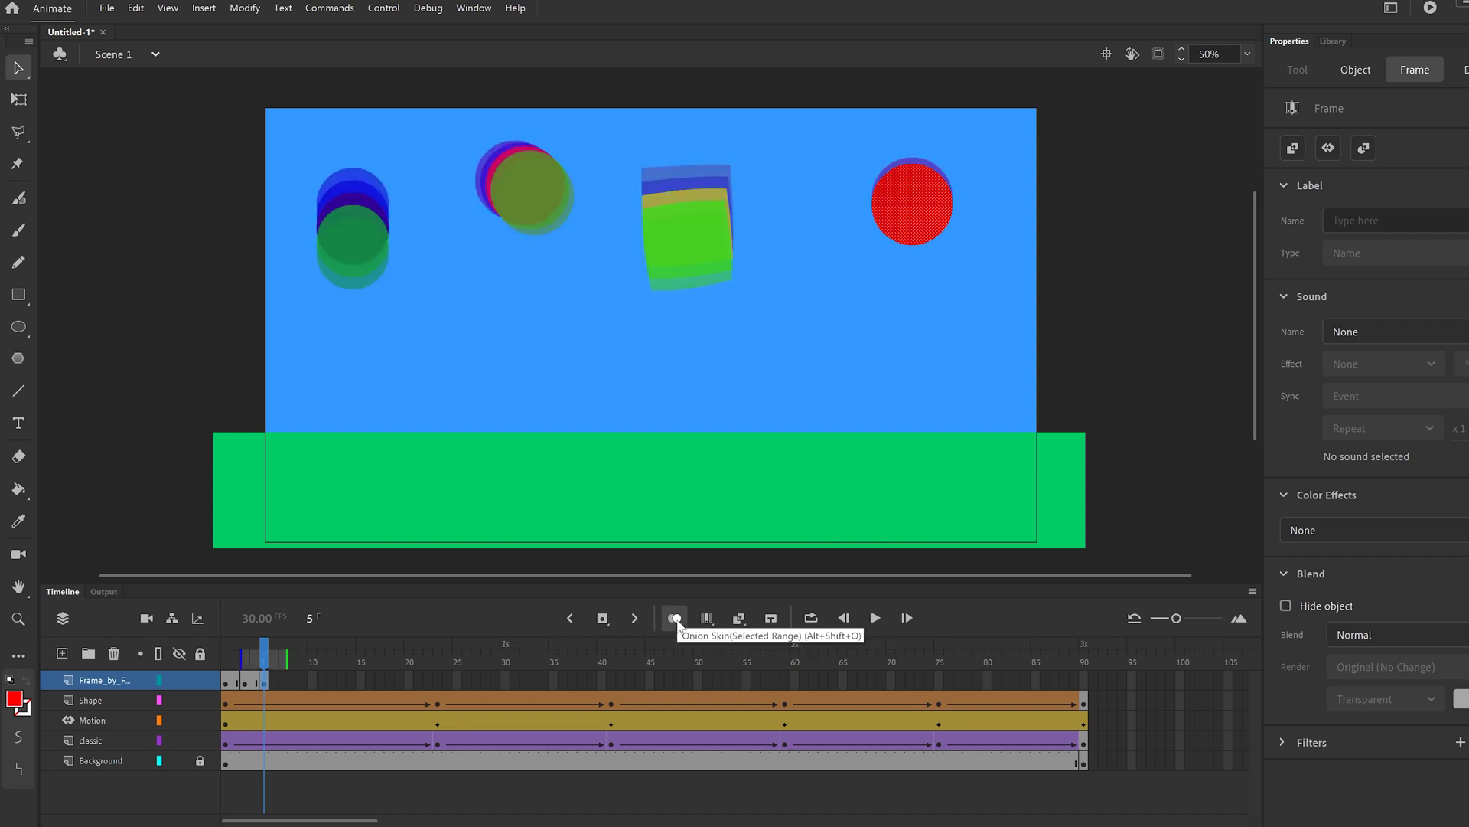
{"action": "mouse_move", "coordinate": [239, 660]}
{"action": "left_mouse_down"}
{"action": "mouse_move", "coordinate": [267, 663]}
{"action": "mouse_move", "coordinate": [231, 663]}
{"action": "mouse_move", "coordinate": [249, 663]}
{"action": "left_mouse_up"}
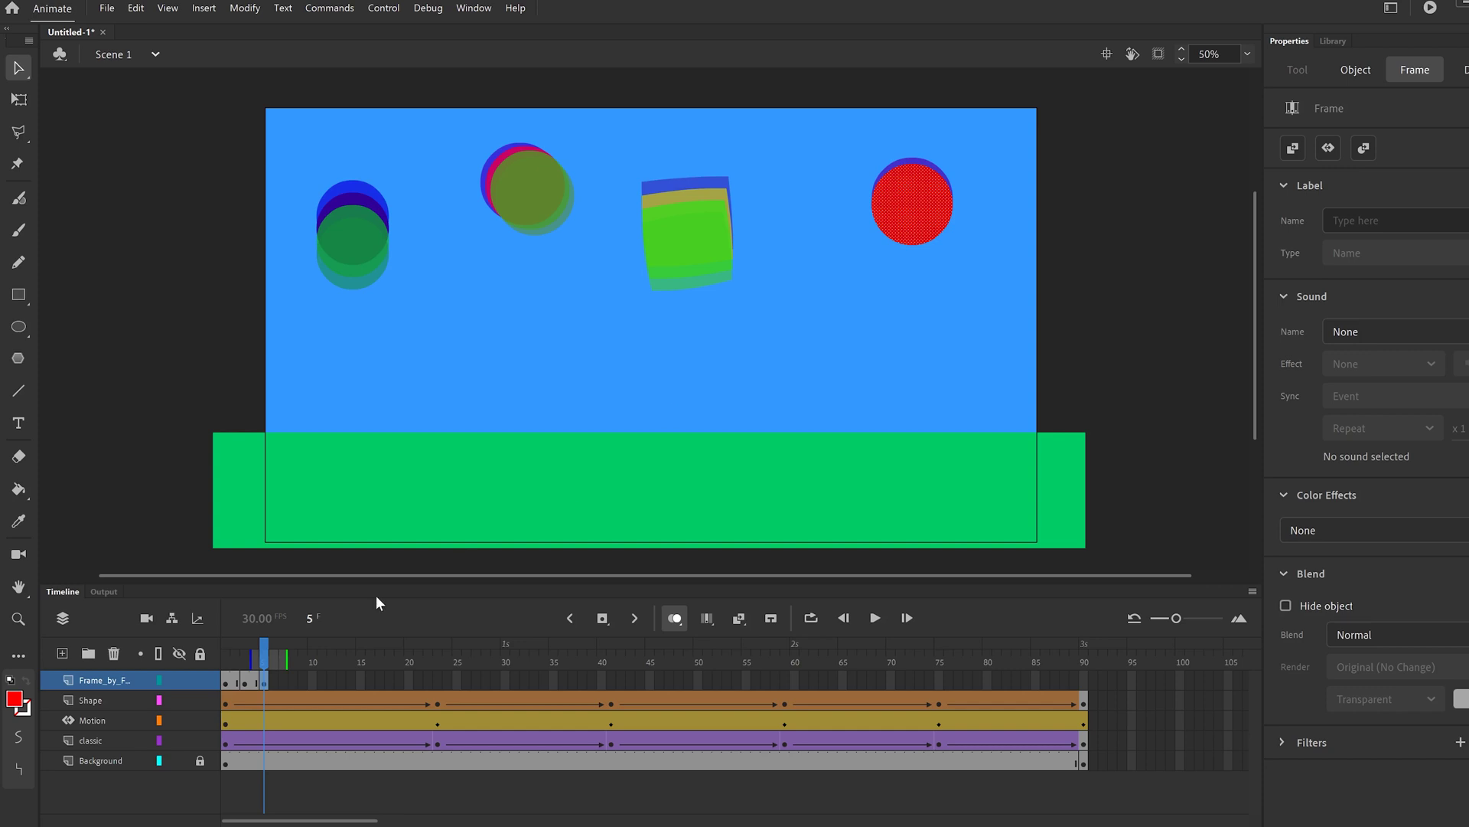
{"action": "left_click_drag", "start_coordinate": [264, 649], "coordinate": [255, 650]}
{"action": "left_click_drag", "start_coordinate": [241, 649], "coordinate": [265, 654]}
Insert a keyframe at frame 7 of the Frame by Frame layer and move the red circle down to about Y 168
{"action": "left_click", "coordinate": [282, 679]}
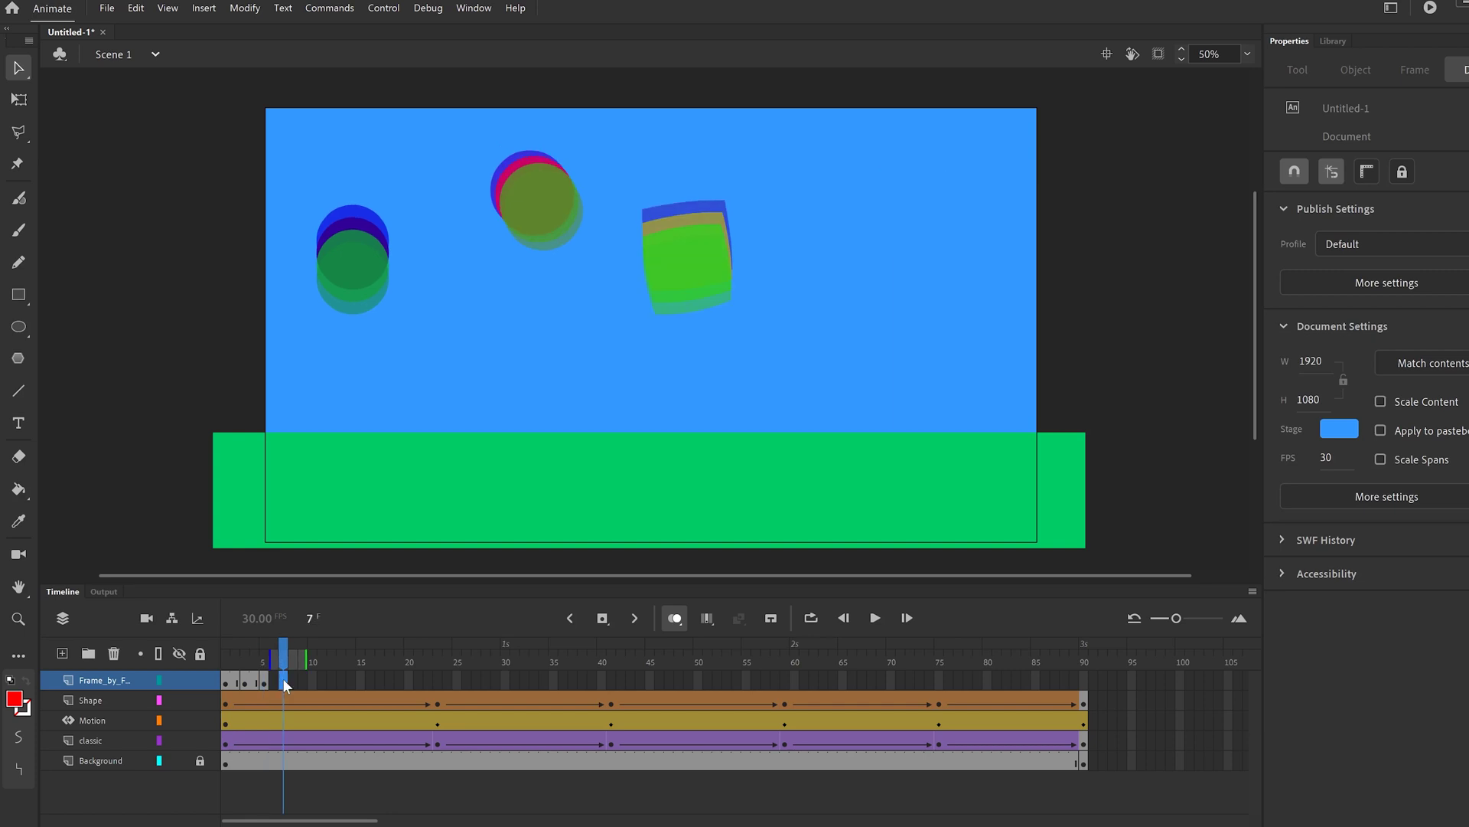
{"action": "right_click", "coordinate": [282, 678]}
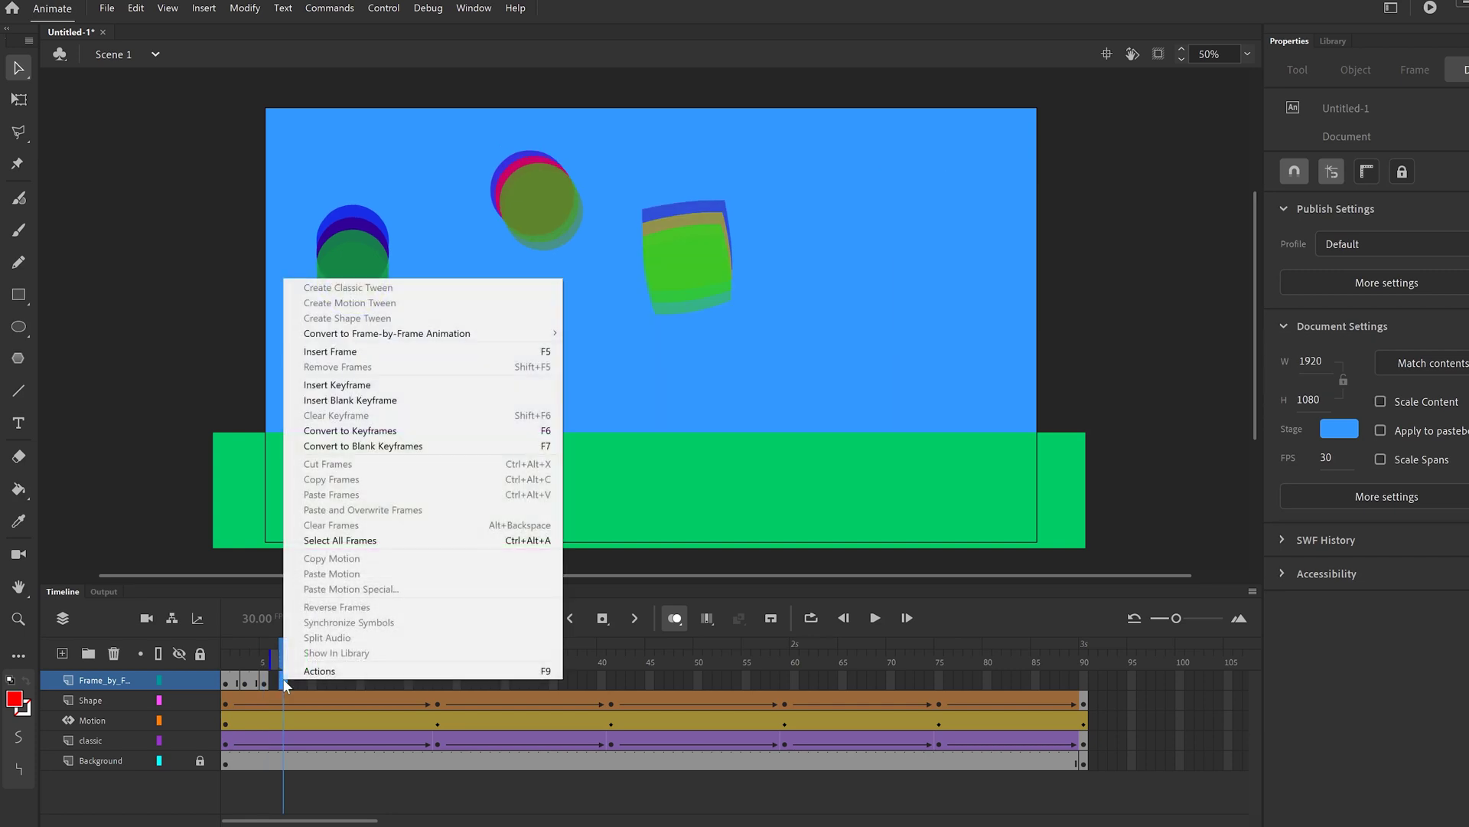
{"action": "left_click", "coordinate": [370, 387]}
{"action": "left_click_drag", "start_coordinate": [907, 197], "coordinate": [908, 214]}
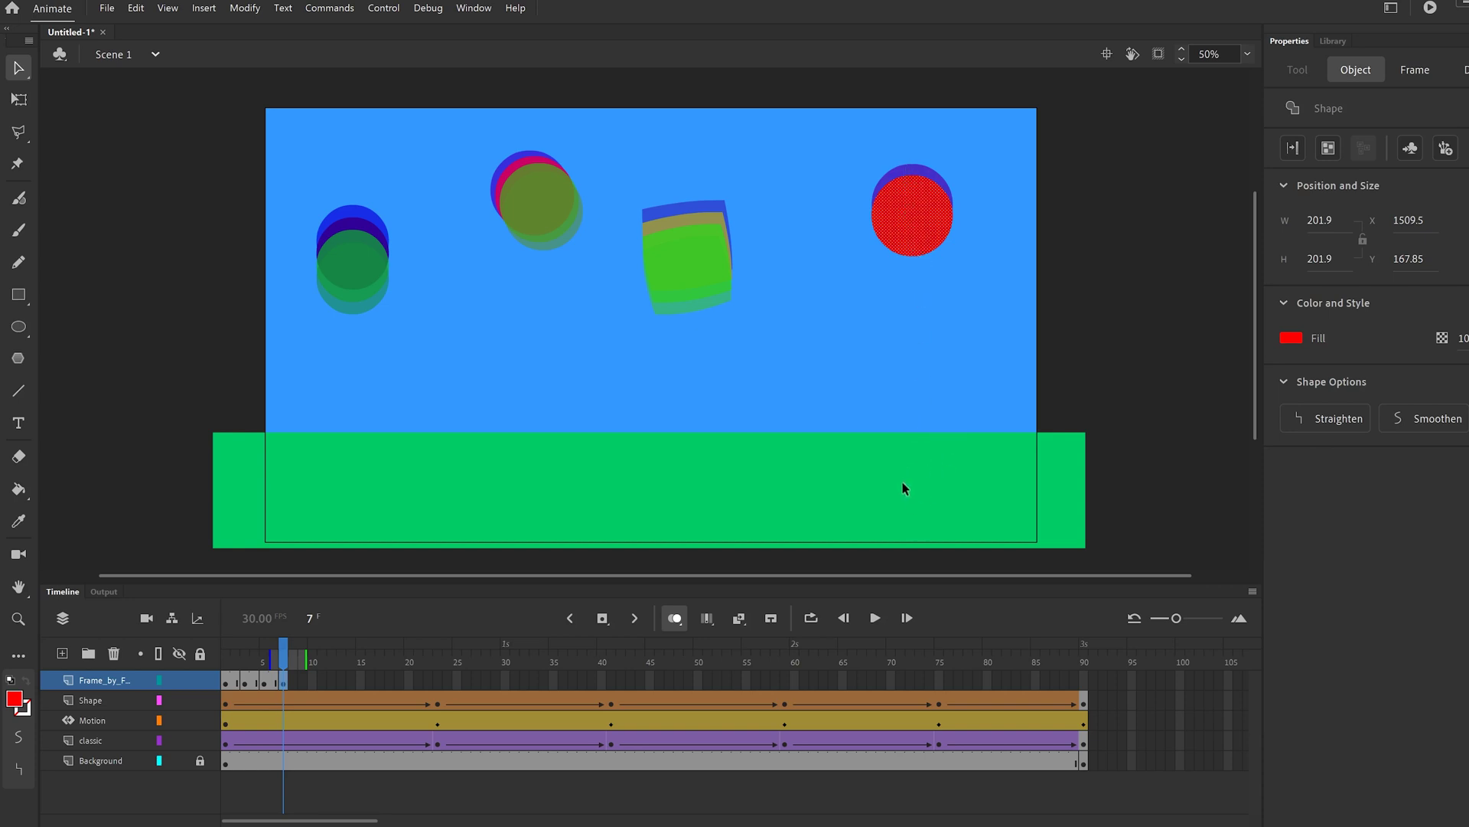
Insert a keyframe at frame 9 of the Frame by Frame layer and move the red circle down to about Y 196
{"action": "left_click", "coordinate": [302, 680]}
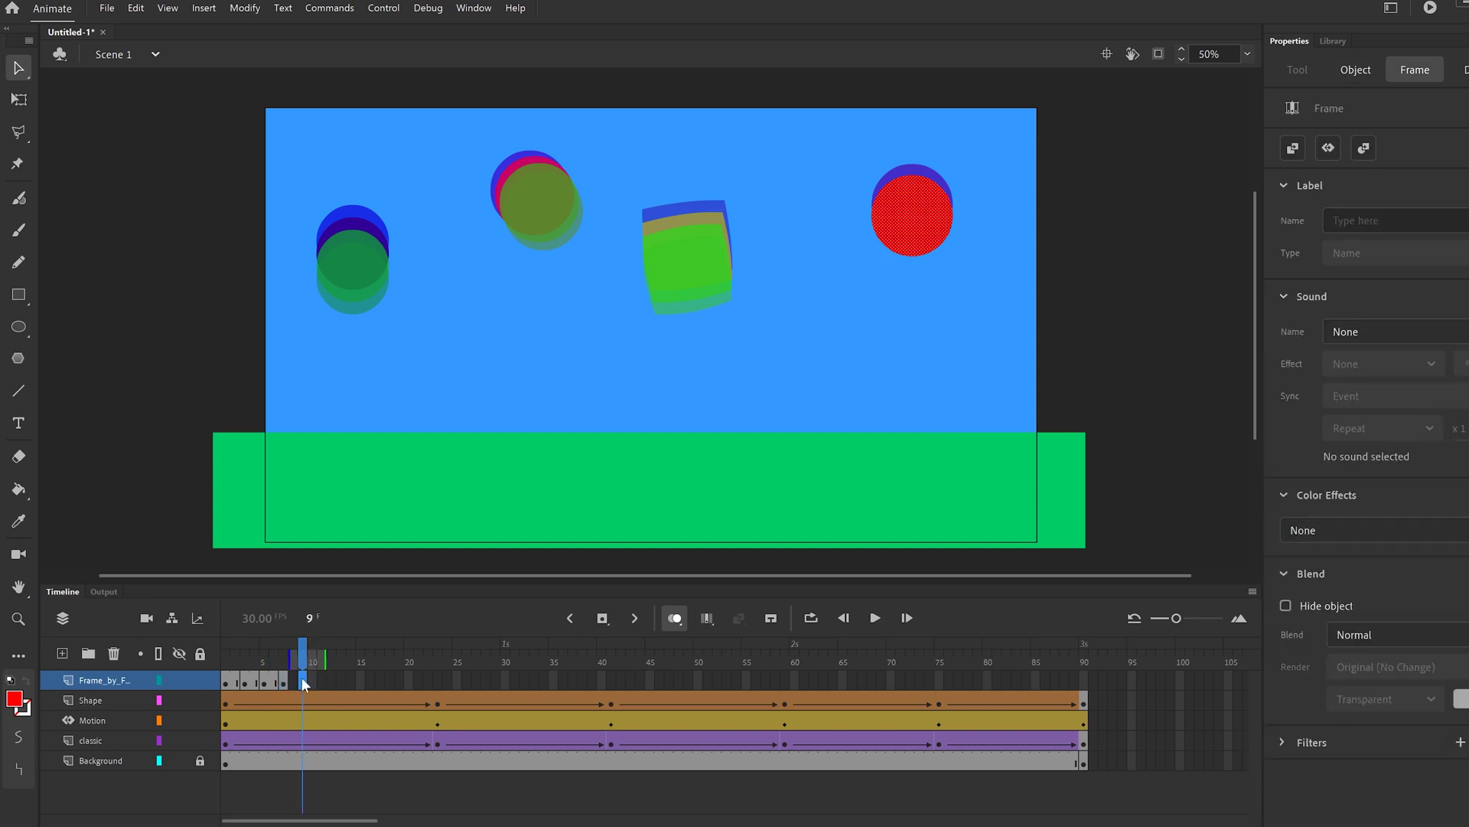
{"action": "right_click", "coordinate": [302, 680]}
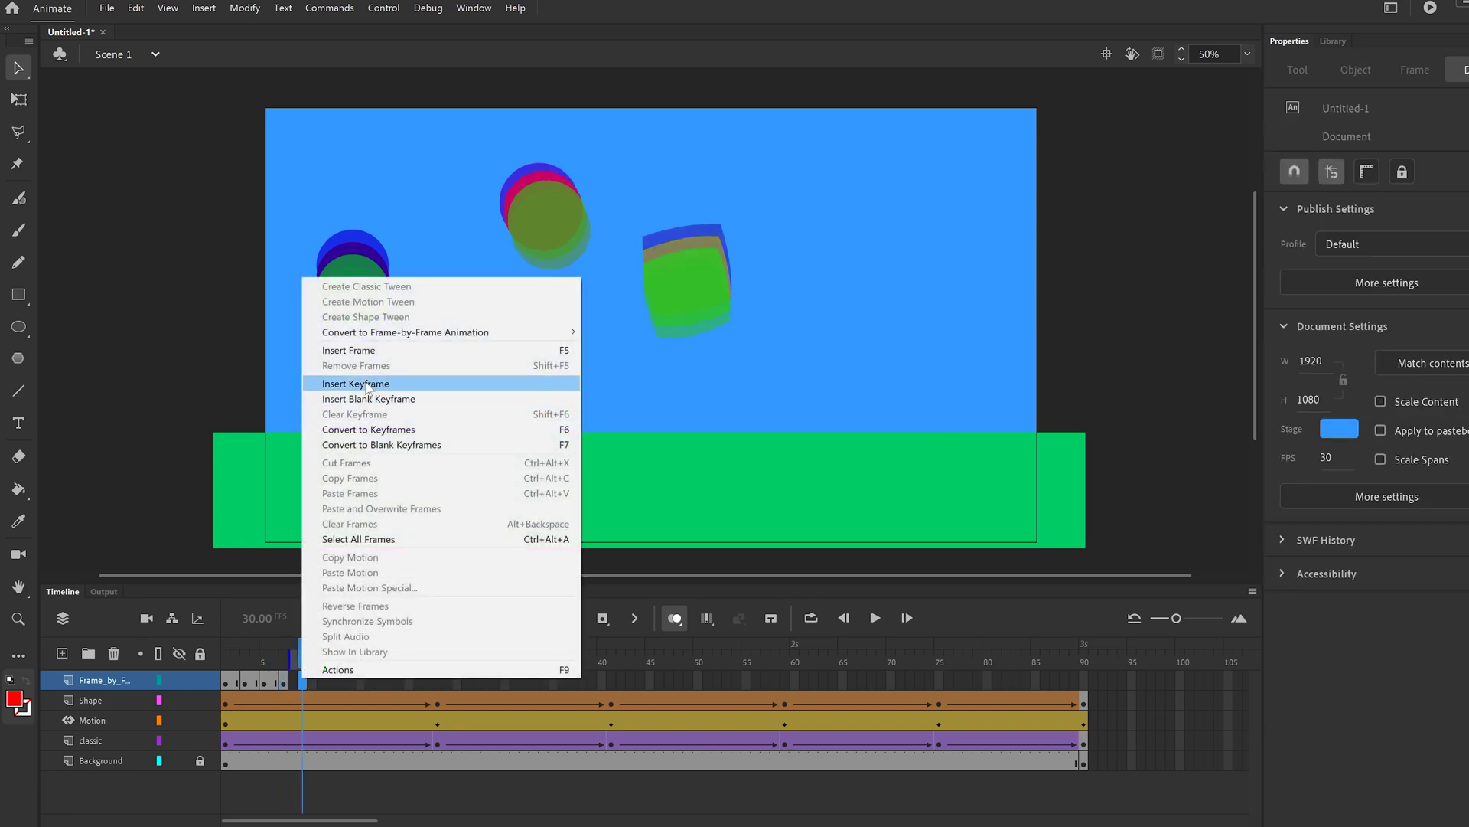
{"action": "left_click", "coordinate": [365, 385]}
{"action": "left_click", "coordinate": [910, 242]}
{"action": "key", "text": "shift+Down"}
{"action": "key", "text": "shift+Down"}
{"action": "key", "text": "Down"}
{"action": "key", "text": "Down"}
{"action": "left_click_drag", "start_coordinate": [907, 236], "coordinate": [909, 243]}
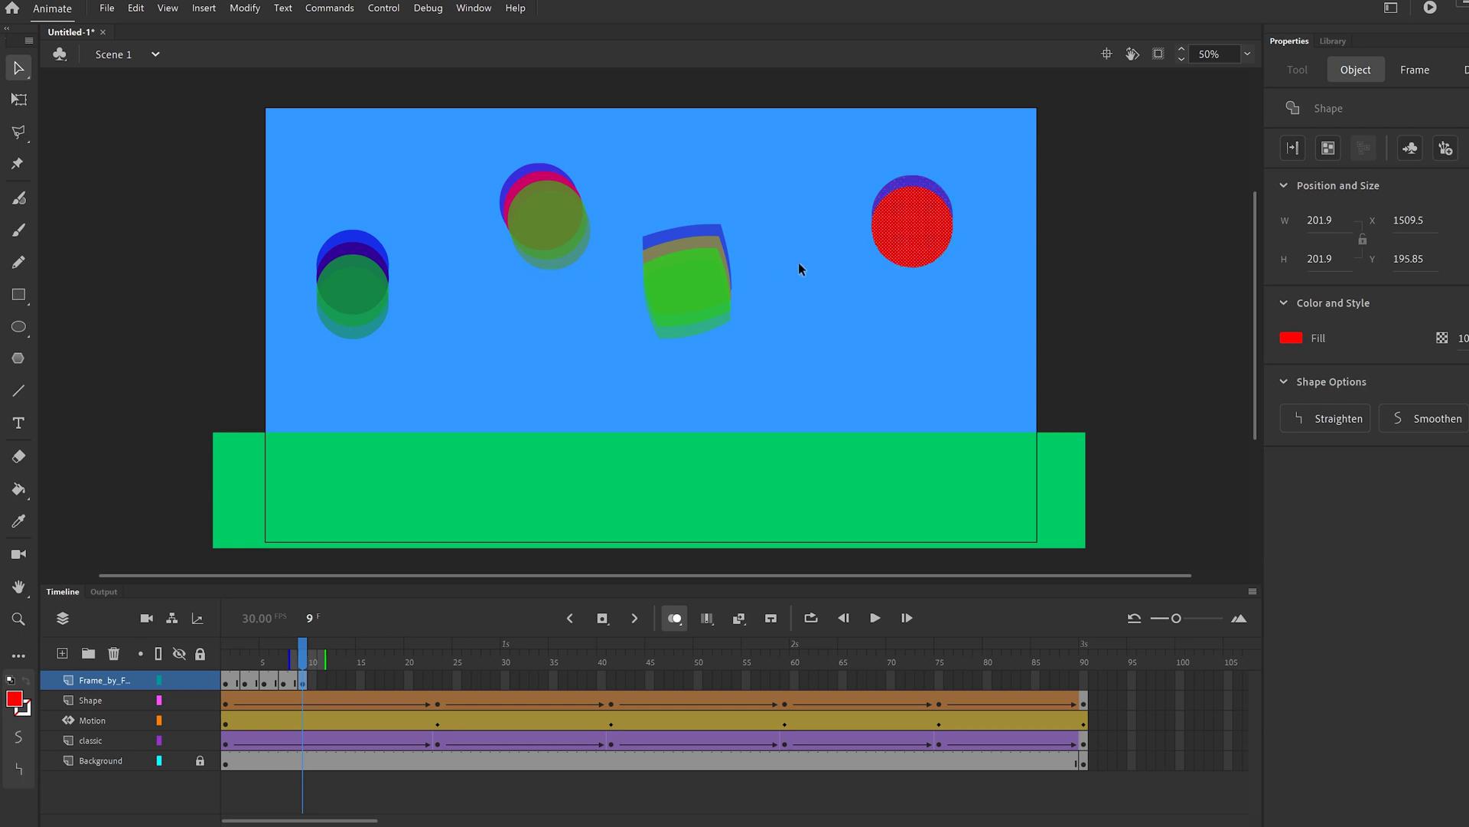
Insert a keyframe at frame 11 of the Frame by Frame layer and move the red circle down to about Y 228
{"action": "left_click", "coordinate": [322, 681]}
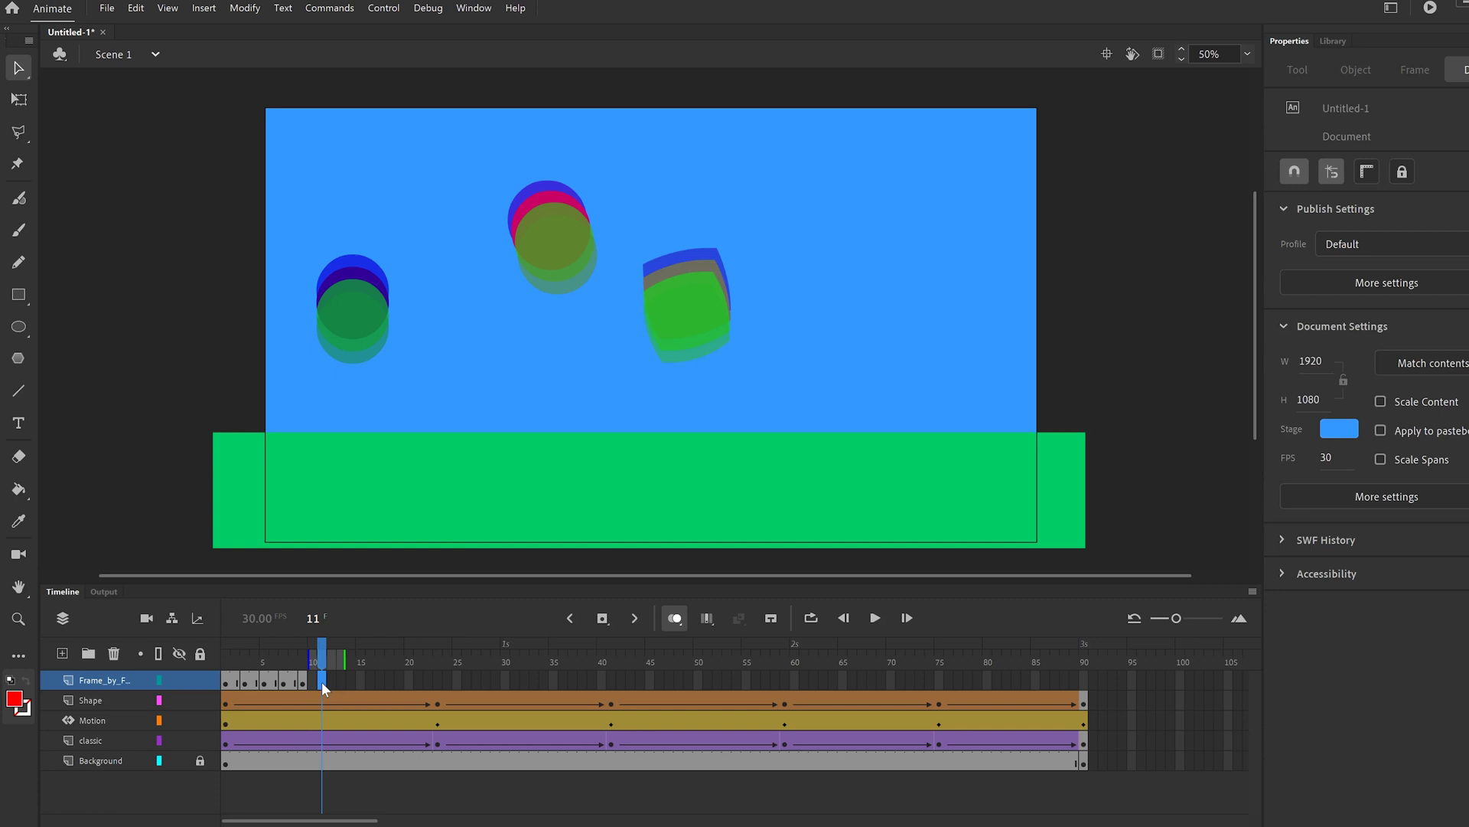
{"action": "right_click", "coordinate": [321, 681]}
{"action": "left_click", "coordinate": [386, 388]}
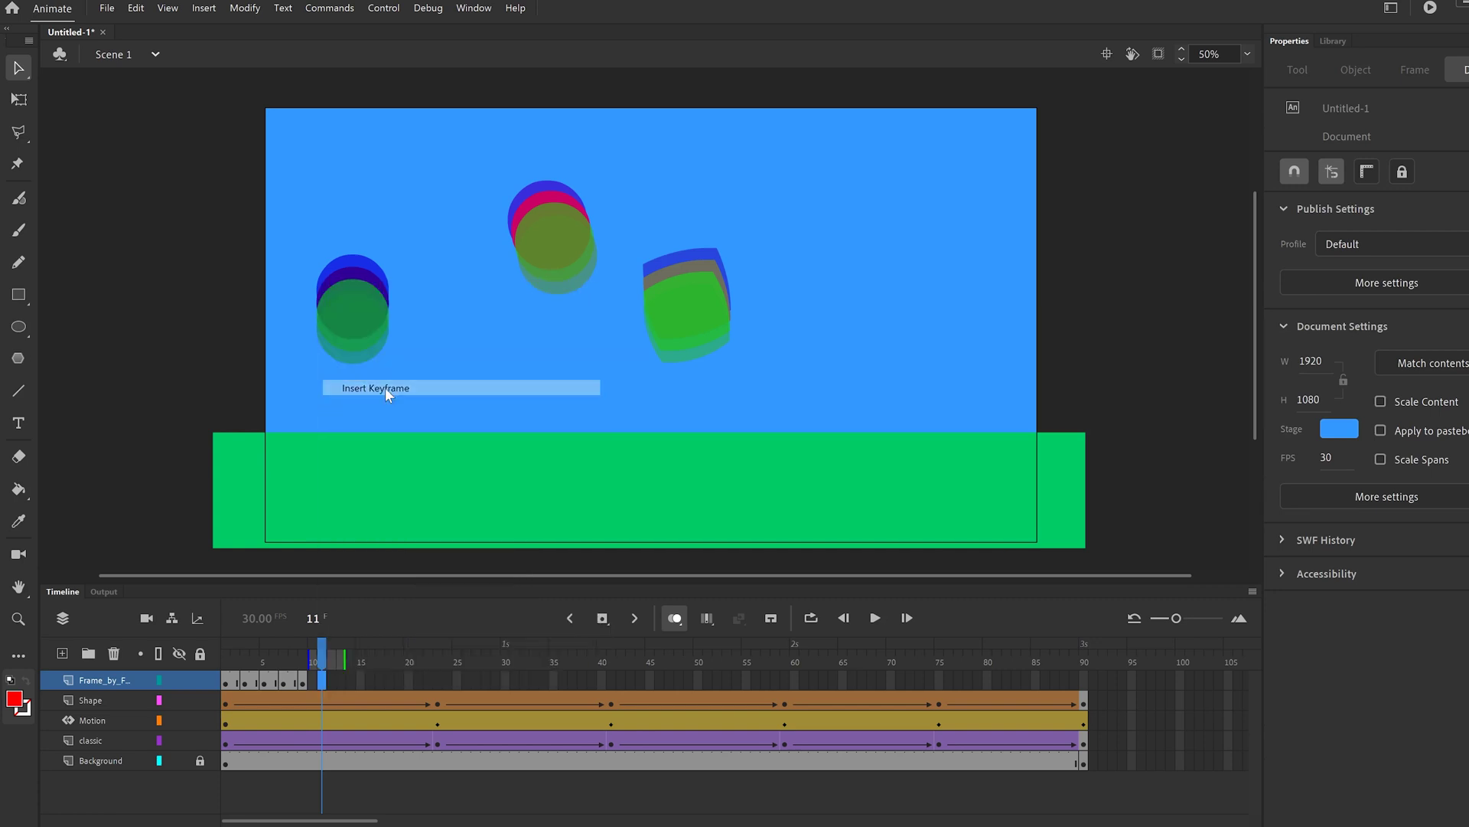
{"action": "left_click", "coordinate": [908, 253]}
{"action": "left_click_drag", "start_coordinate": [907, 261], "coordinate": [905, 261]}
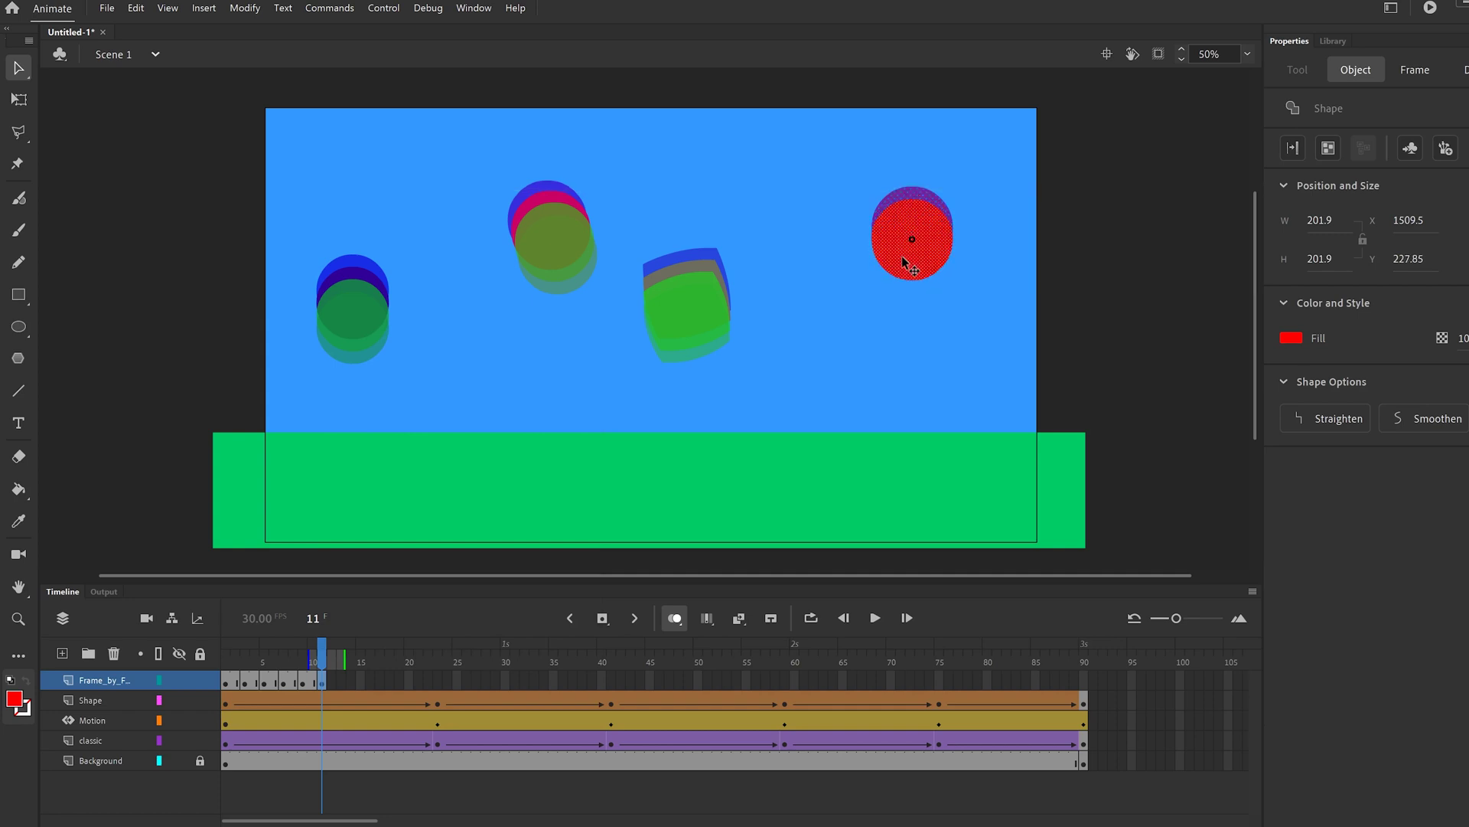
Insert a keyframe at frame 13 of the Frame by Frame layer and move the red circle down to about Y 262
{"action": "right_click", "coordinate": [342, 678]}
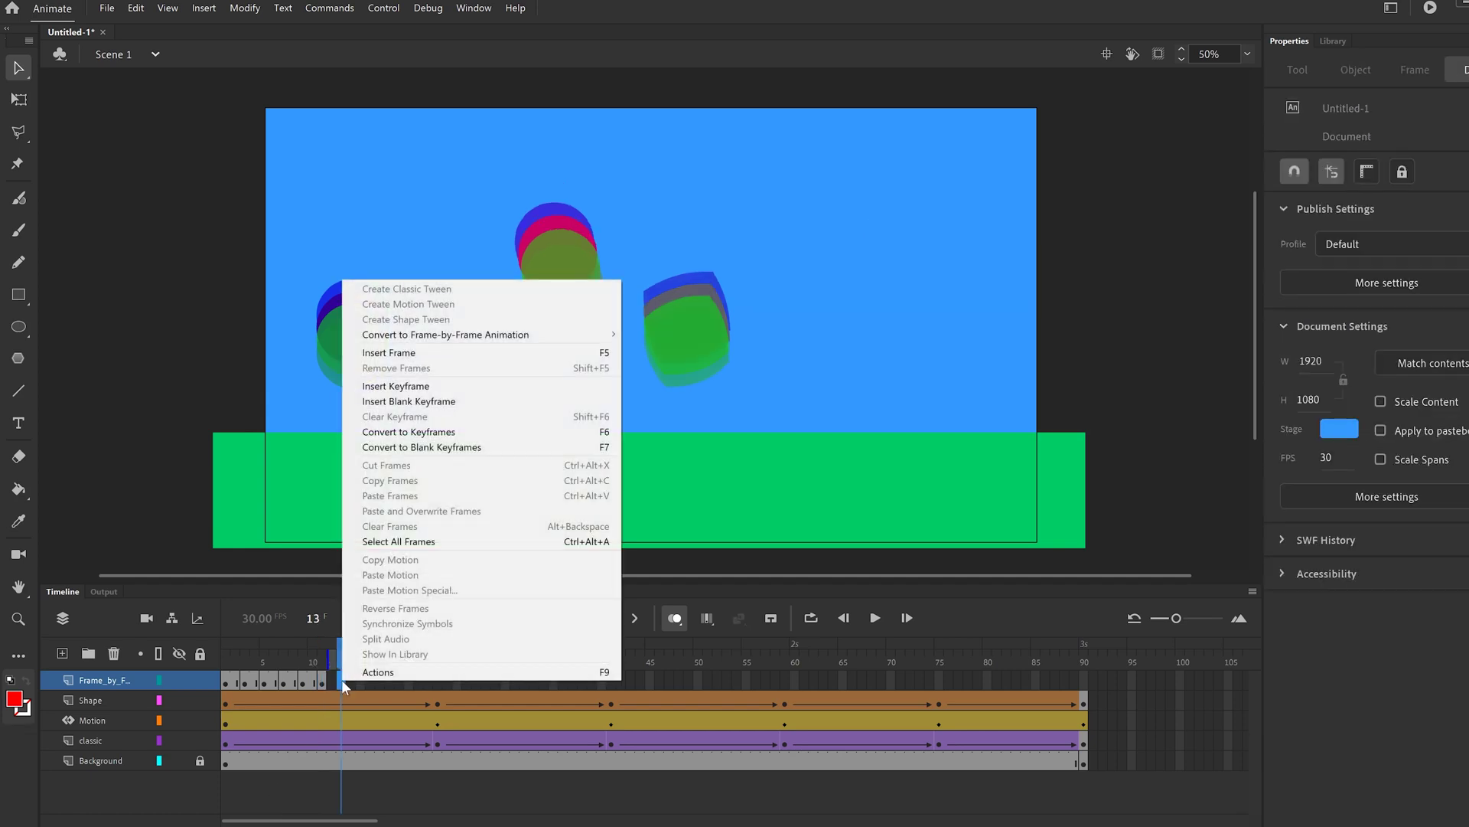
{"action": "left_click", "coordinate": [426, 387]}
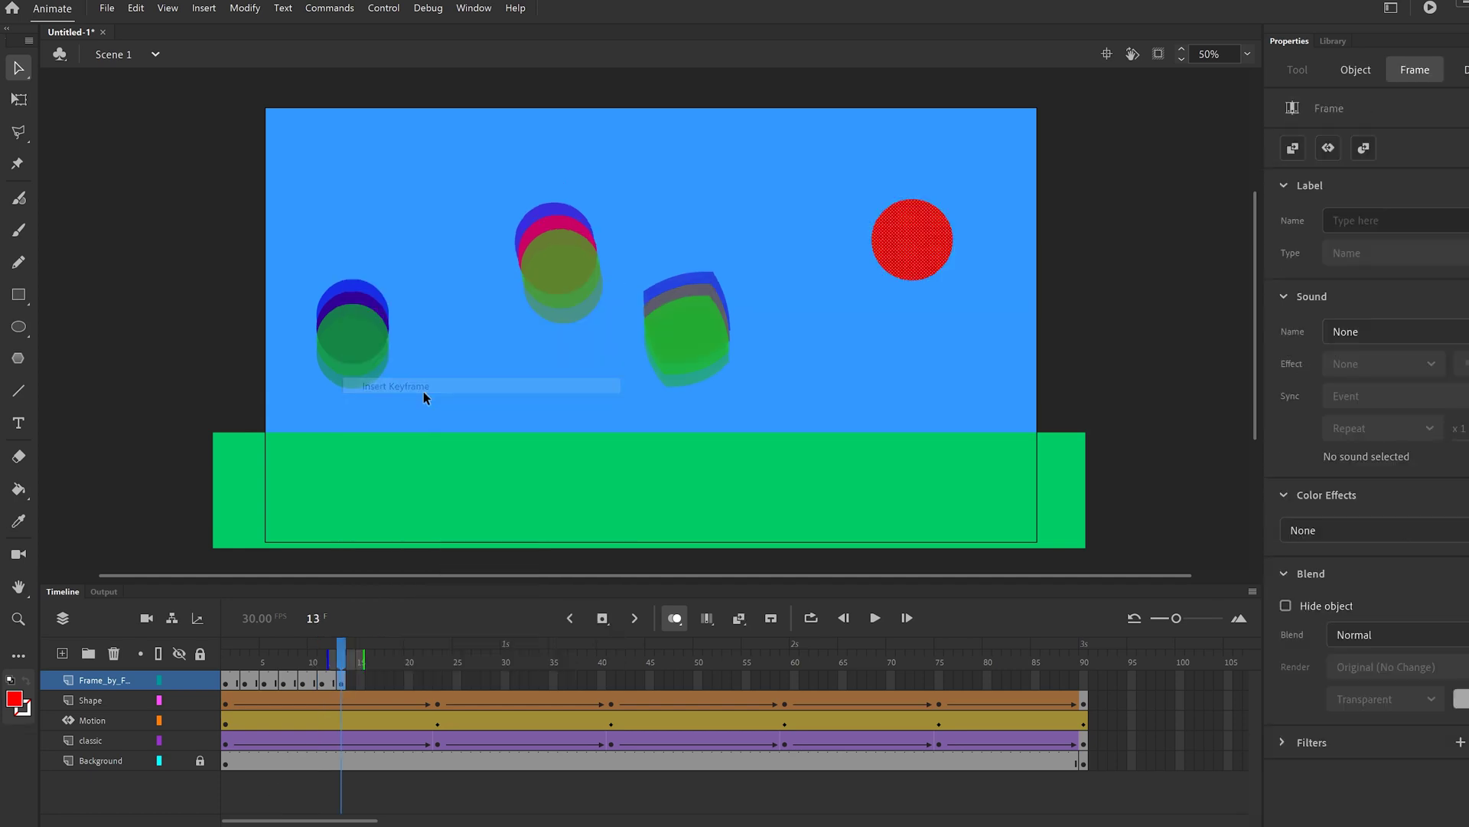
{"action": "left_click", "coordinate": [916, 245]}
{"action": "left_click_drag", "start_coordinate": [916, 245], "coordinate": [915, 262]}
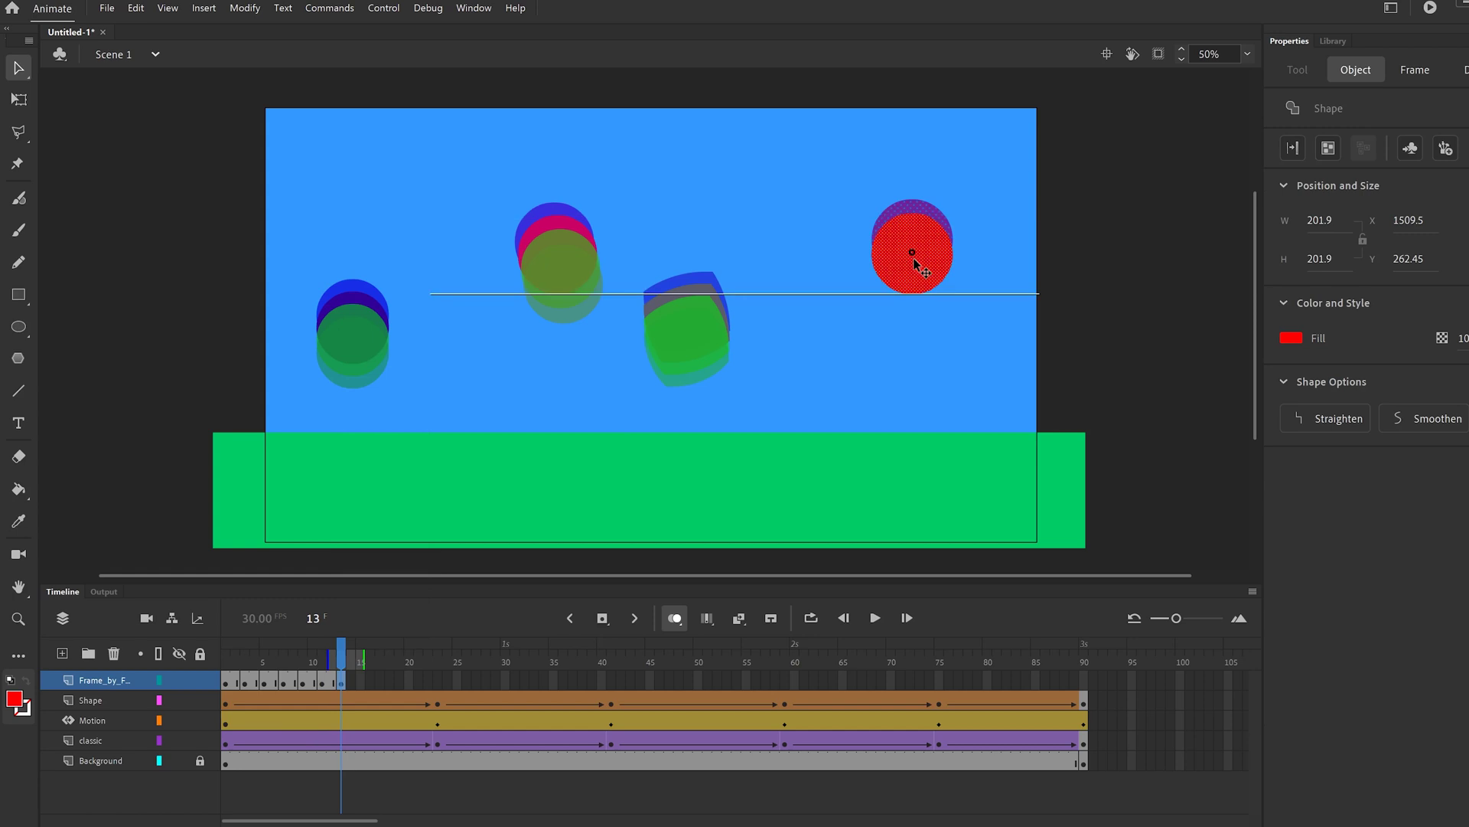
{"action": "left_click_drag", "start_coordinate": [915, 259], "coordinate": [915, 260]}
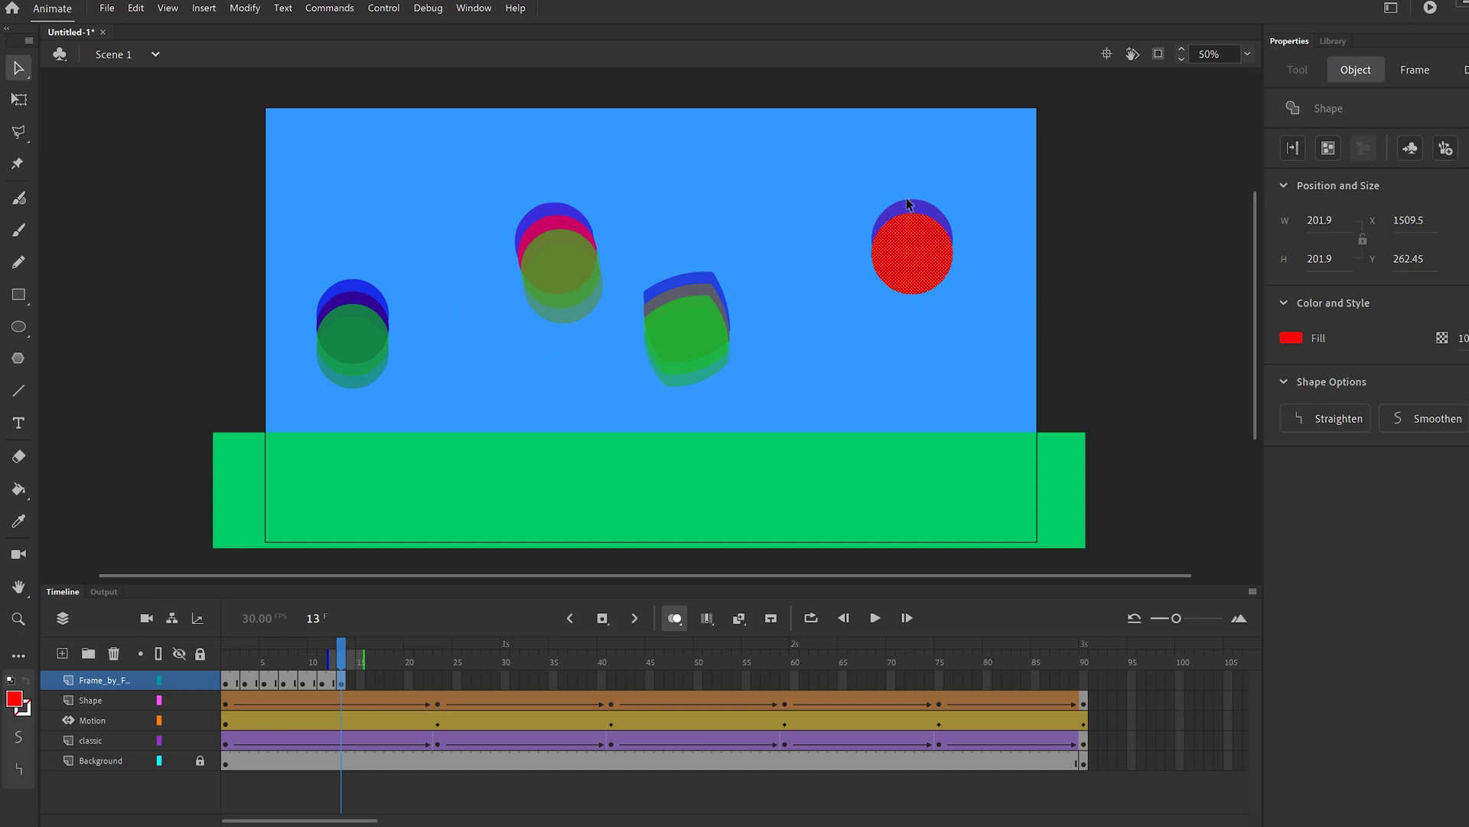
Insert a keyframe at frame 15 of the Frame by Frame layer and move the red circle further down, overlapping its previous position
{"action": "left_click", "coordinate": [357, 682]}
{"action": "right_click", "coordinate": [358, 684]}
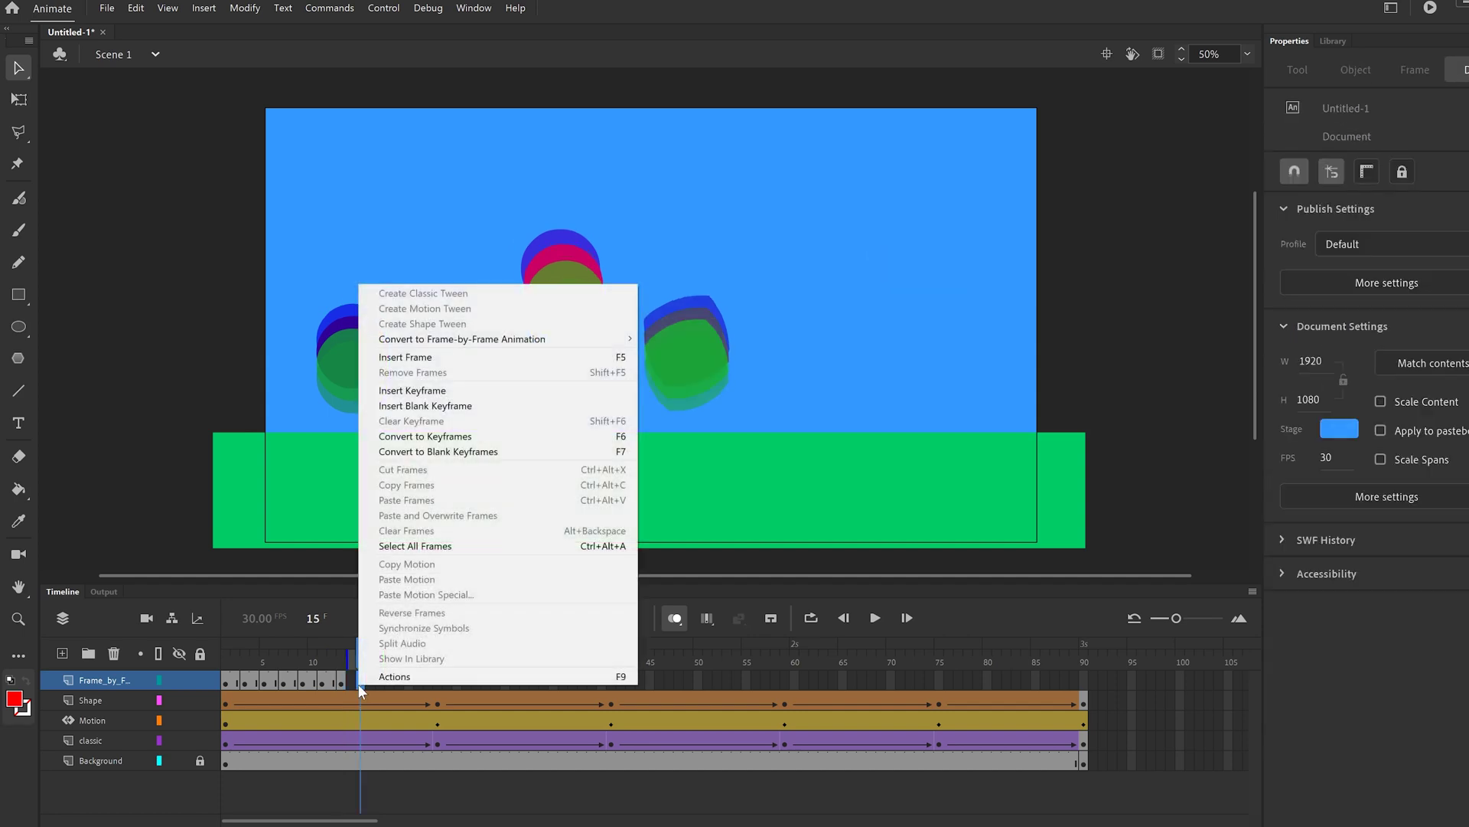
{"action": "left_click", "coordinate": [422, 391]}
{"action": "left_click_drag", "start_coordinate": [904, 264], "coordinate": [901, 295]}
Insert a keyframe at frame 17 of the Frame by Frame layer and lower the red circle by slightly more than half its height
{"action": "left_click", "coordinate": [379, 680]}
{"action": "right_click", "coordinate": [379, 681]}
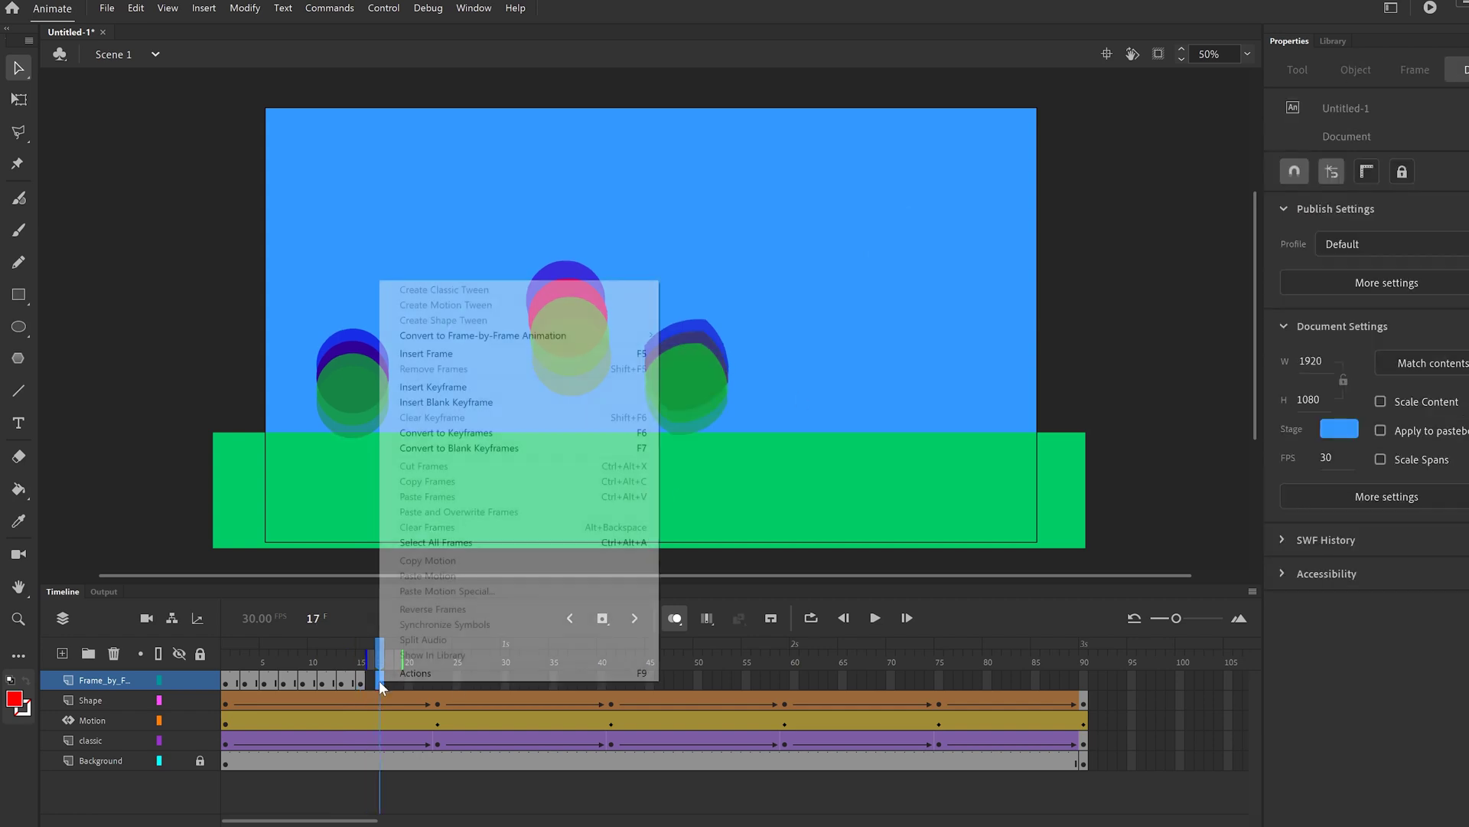
{"action": "left_click", "coordinate": [452, 386]}
{"action": "left_click_drag", "start_coordinate": [915, 306], "coordinate": [915, 342]}
Insert a keyframe at frame 19 of the Frame by Frame layer and move the red circle down to about Y 520
{"action": "left_click", "coordinate": [399, 679]}
{"action": "right_click", "coordinate": [399, 679]}
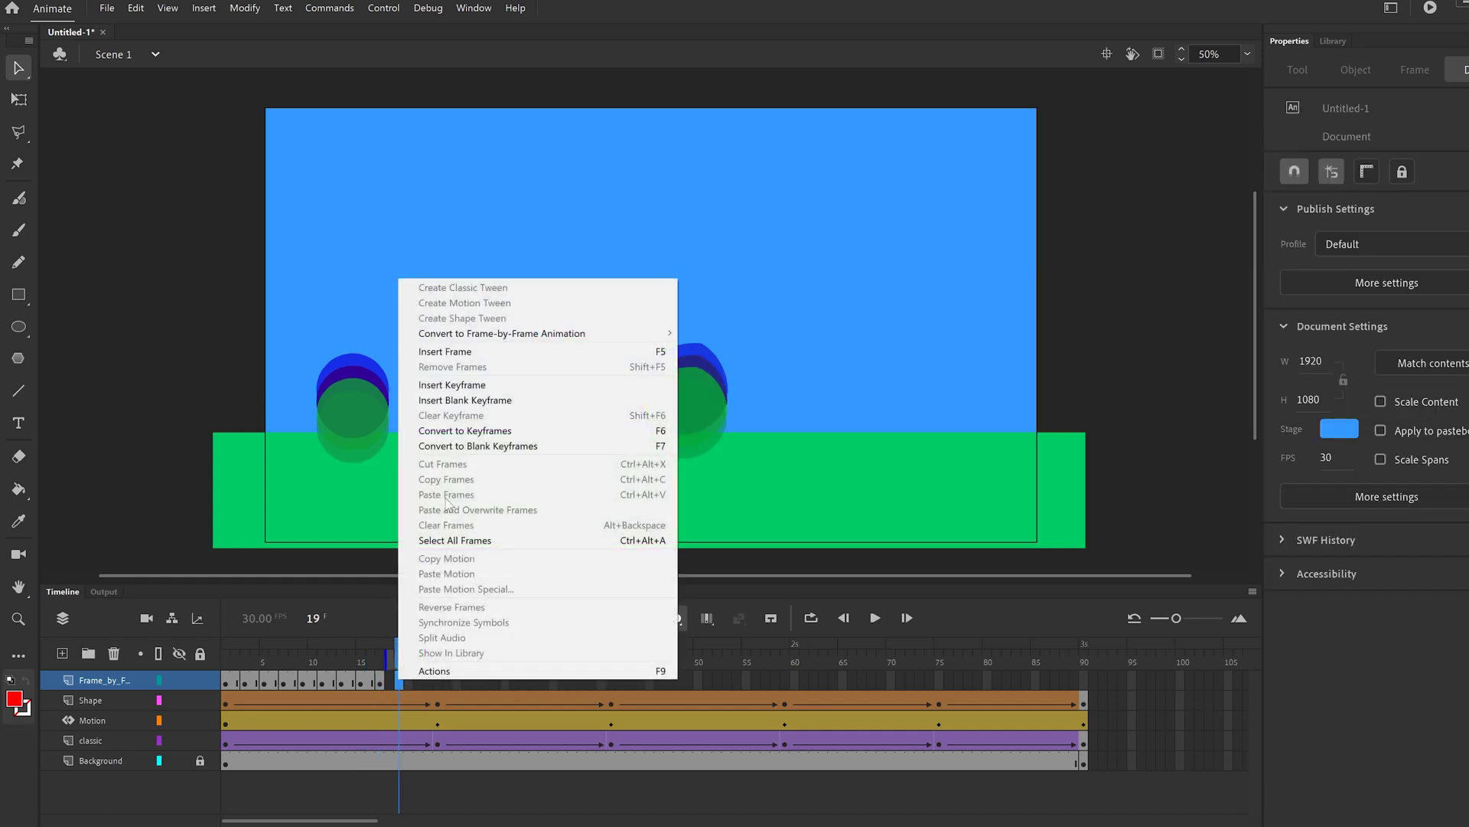
{"action": "left_click", "coordinate": [451, 385]}
{"action": "mouse_move", "coordinate": [896, 345]}
{"action": "left_mouse_down"}
{"action": "mouse_move", "coordinate": [900, 378]}
{"action": "mouse_move", "coordinate": [905, 363]}
{"action": "left_mouse_up"}
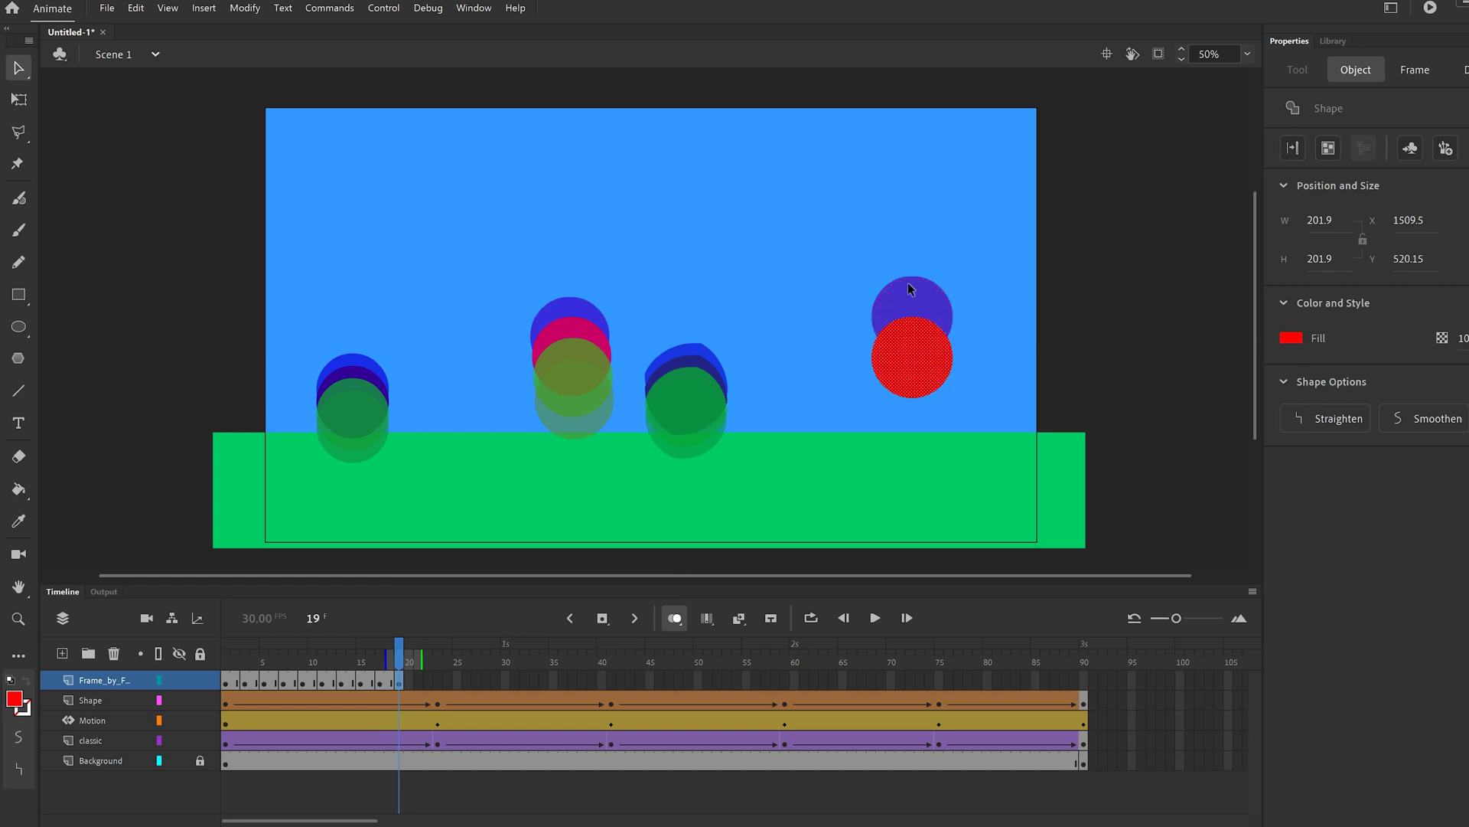
Insert a keyframe at frame 21 of the Frame by Frame layer and move the red circle to about X 1514, Y 606
{"action": "right_click", "coordinate": [418, 683]}
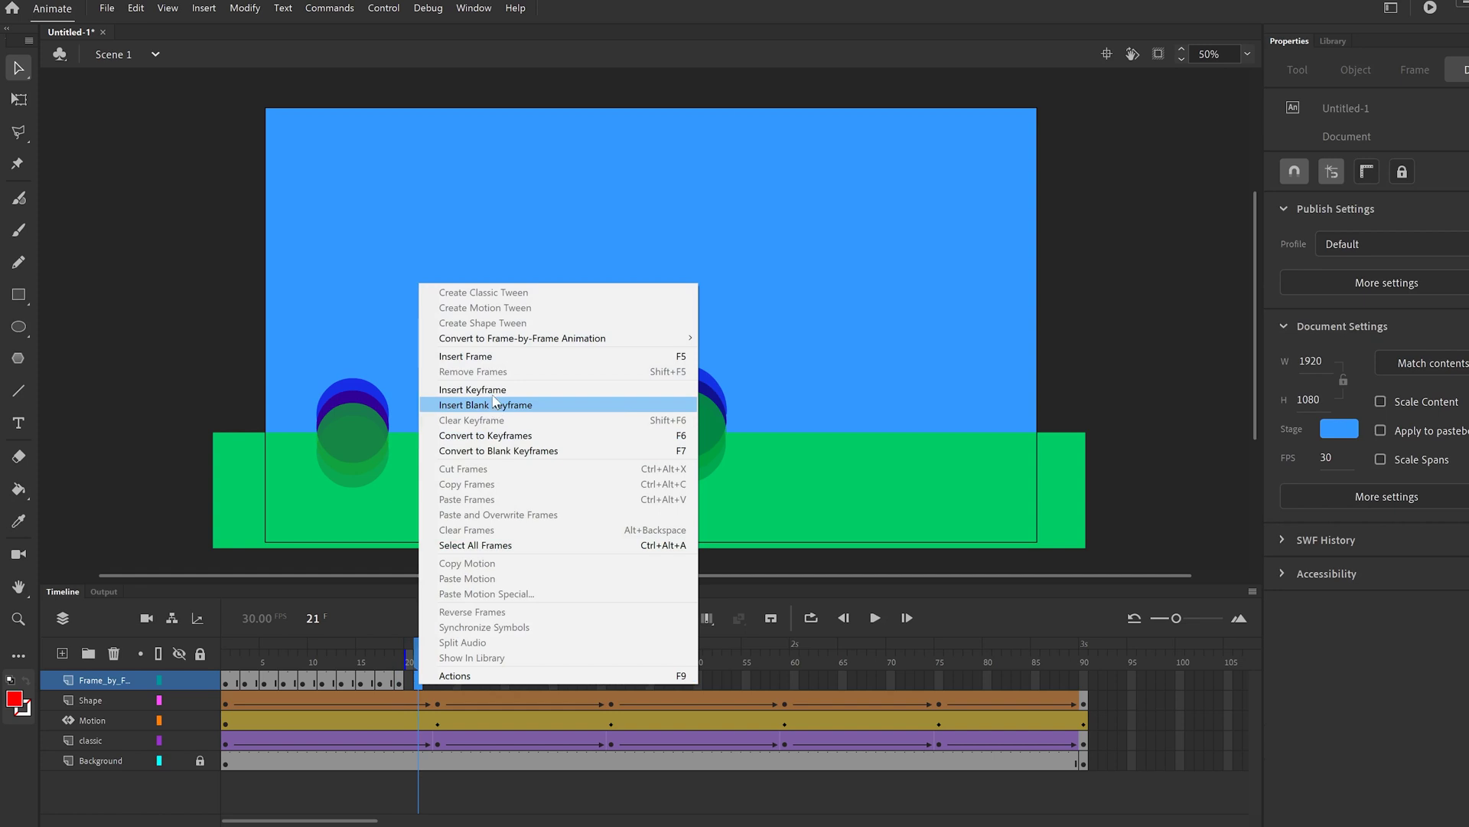
{"action": "left_click", "coordinate": [482, 390]}
{"action": "left_click_drag", "start_coordinate": [902, 387], "coordinate": [906, 420]}
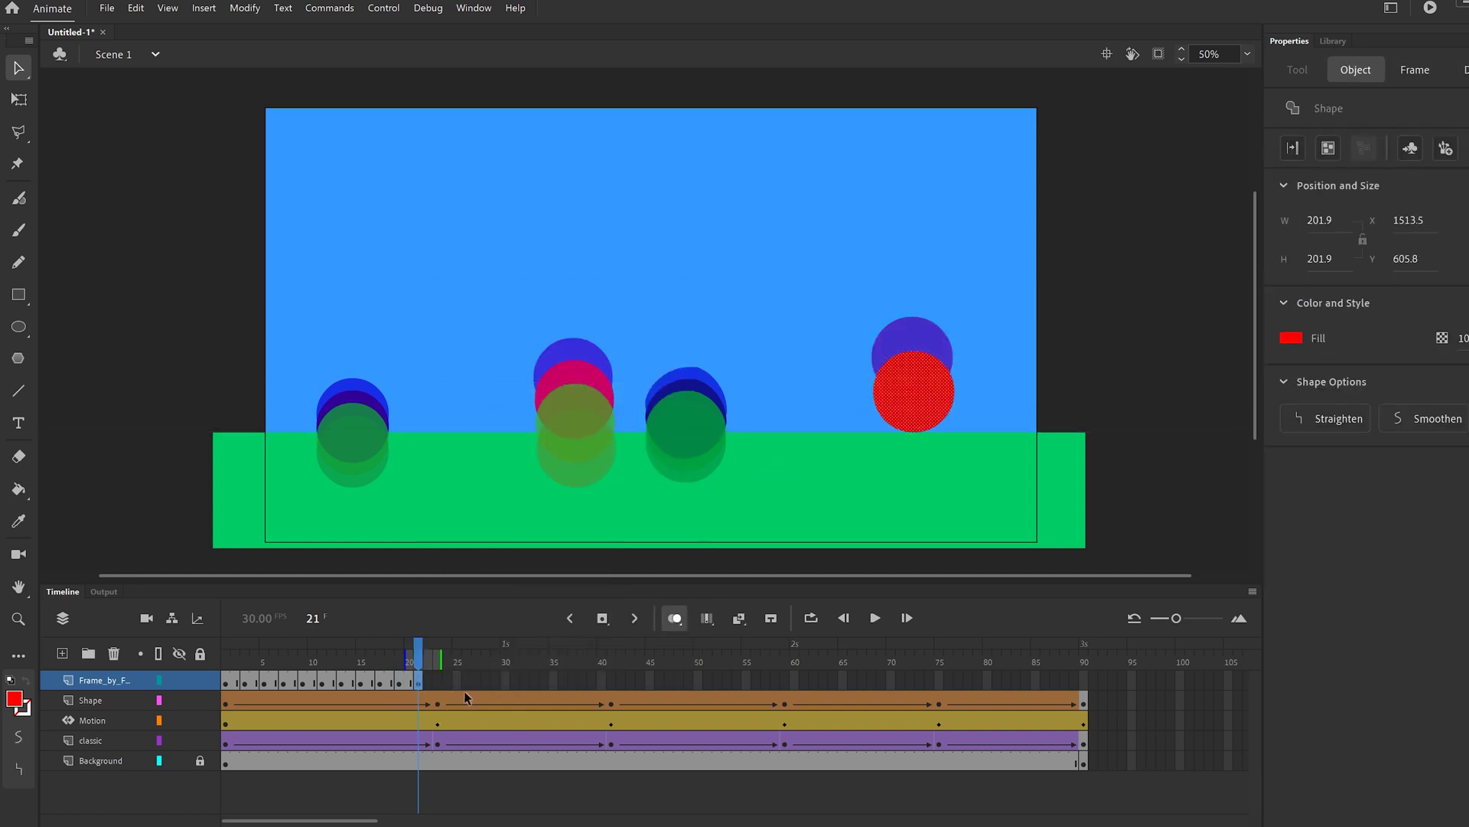
Insert a keyframe with the red circle at frame 23 of the Frame by Frame layer and move it down onto the ground, about Y 731
{"action": "left_click", "coordinate": [440, 683]}
{"action": "right_click", "coordinate": [440, 683]}
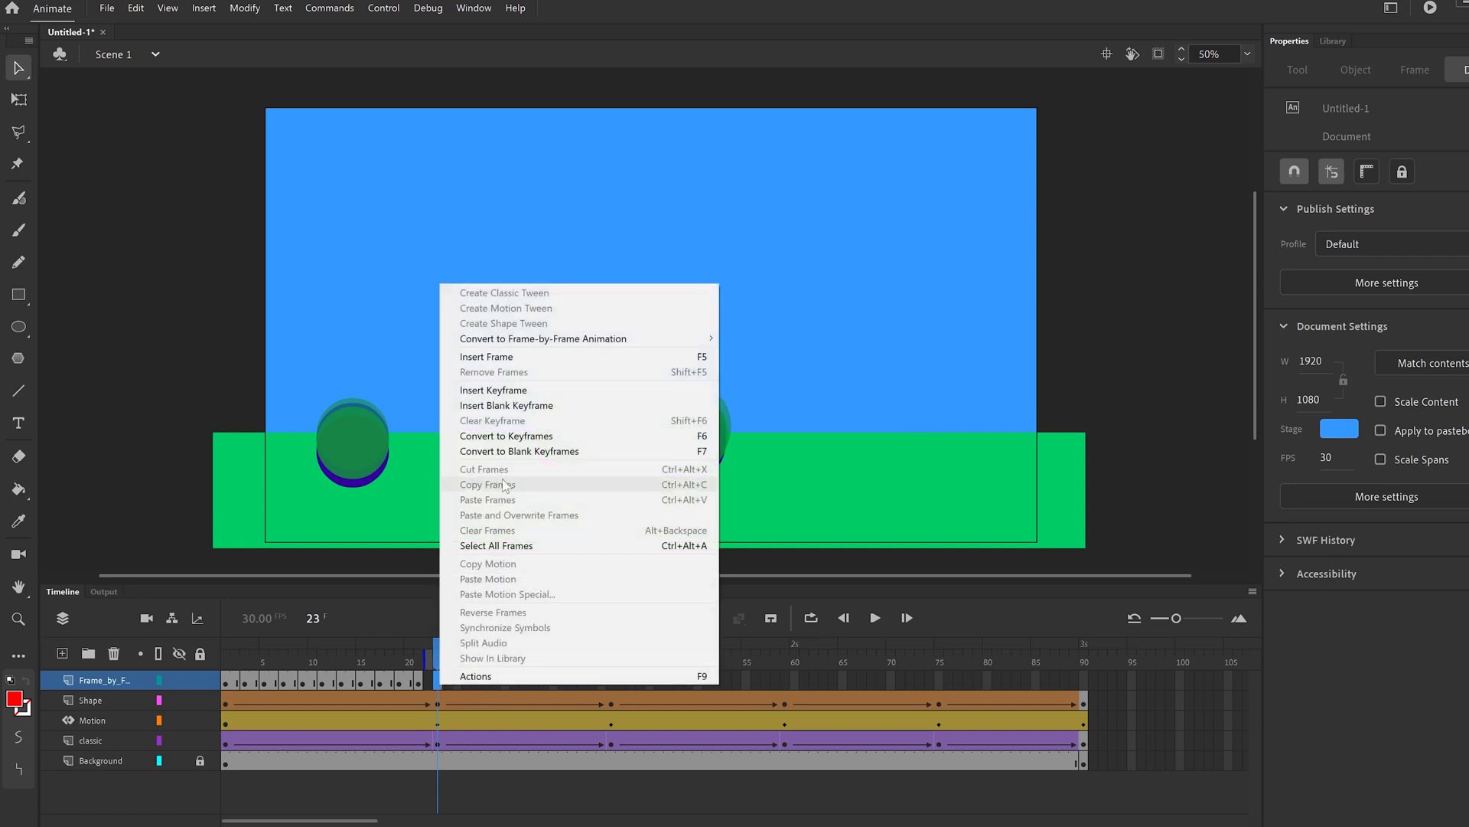
{"action": "left_click", "coordinate": [518, 405]}
{"action": "key", "text": "ctrl+shift+v"}
{"action": "left_click_drag", "start_coordinate": [888, 398], "coordinate": [904, 443]}
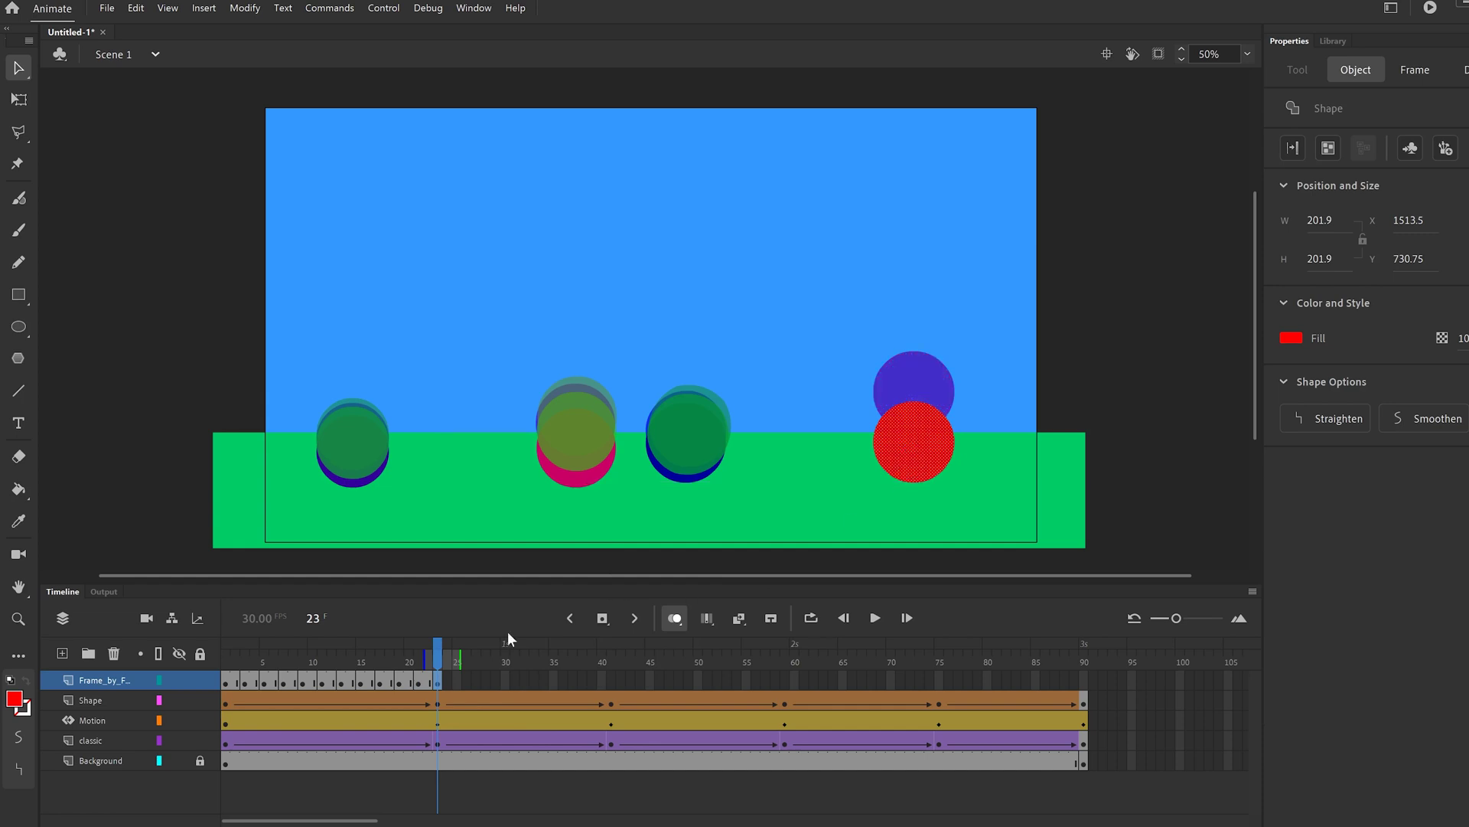
Return to frame 1, turn off onion skinning and play the animation
{"action": "left_click_drag", "start_coordinate": [437, 659], "coordinate": [225, 663]}
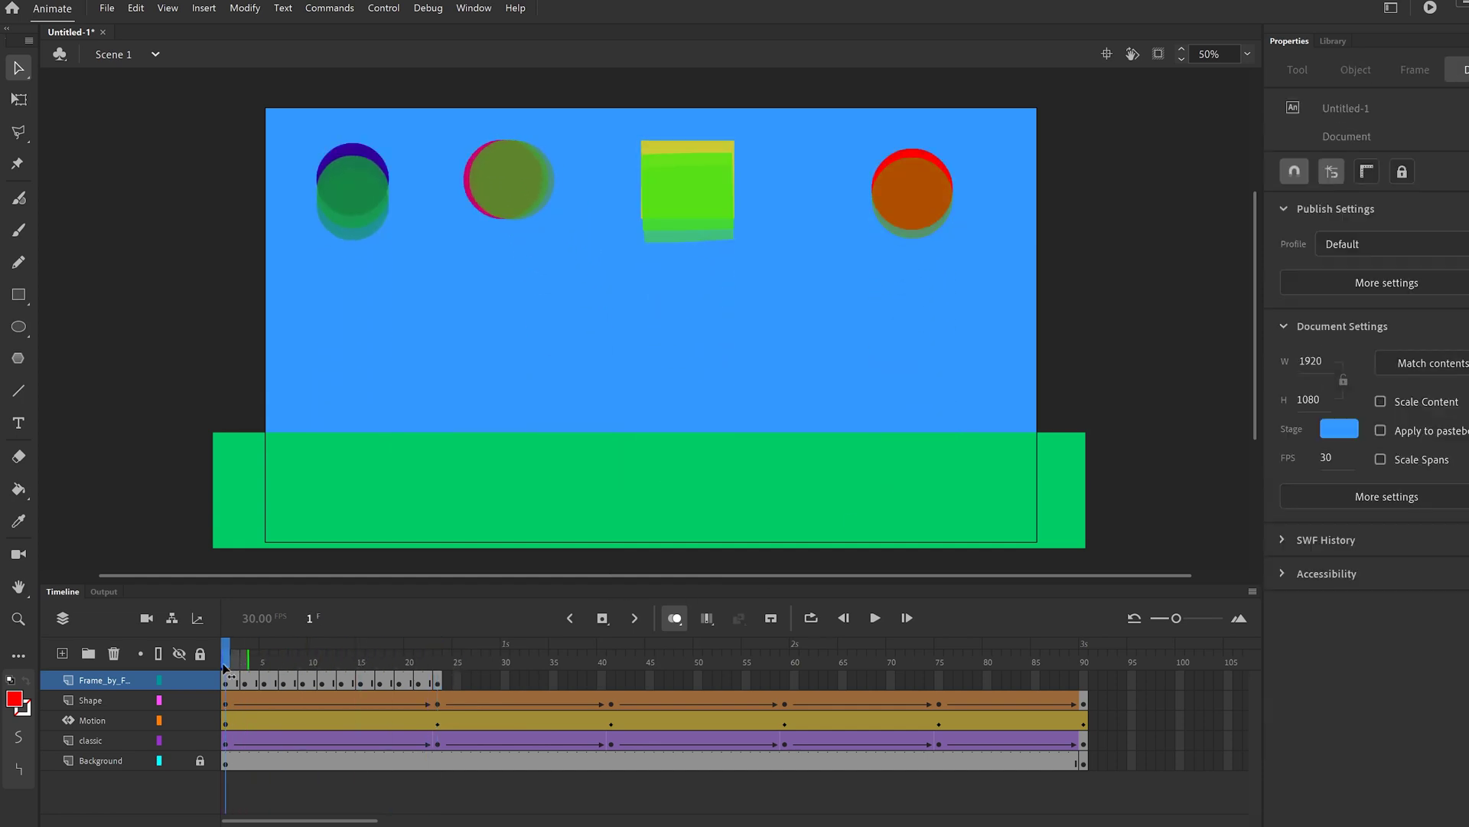
{"action": "left_click", "coordinate": [675, 618]}
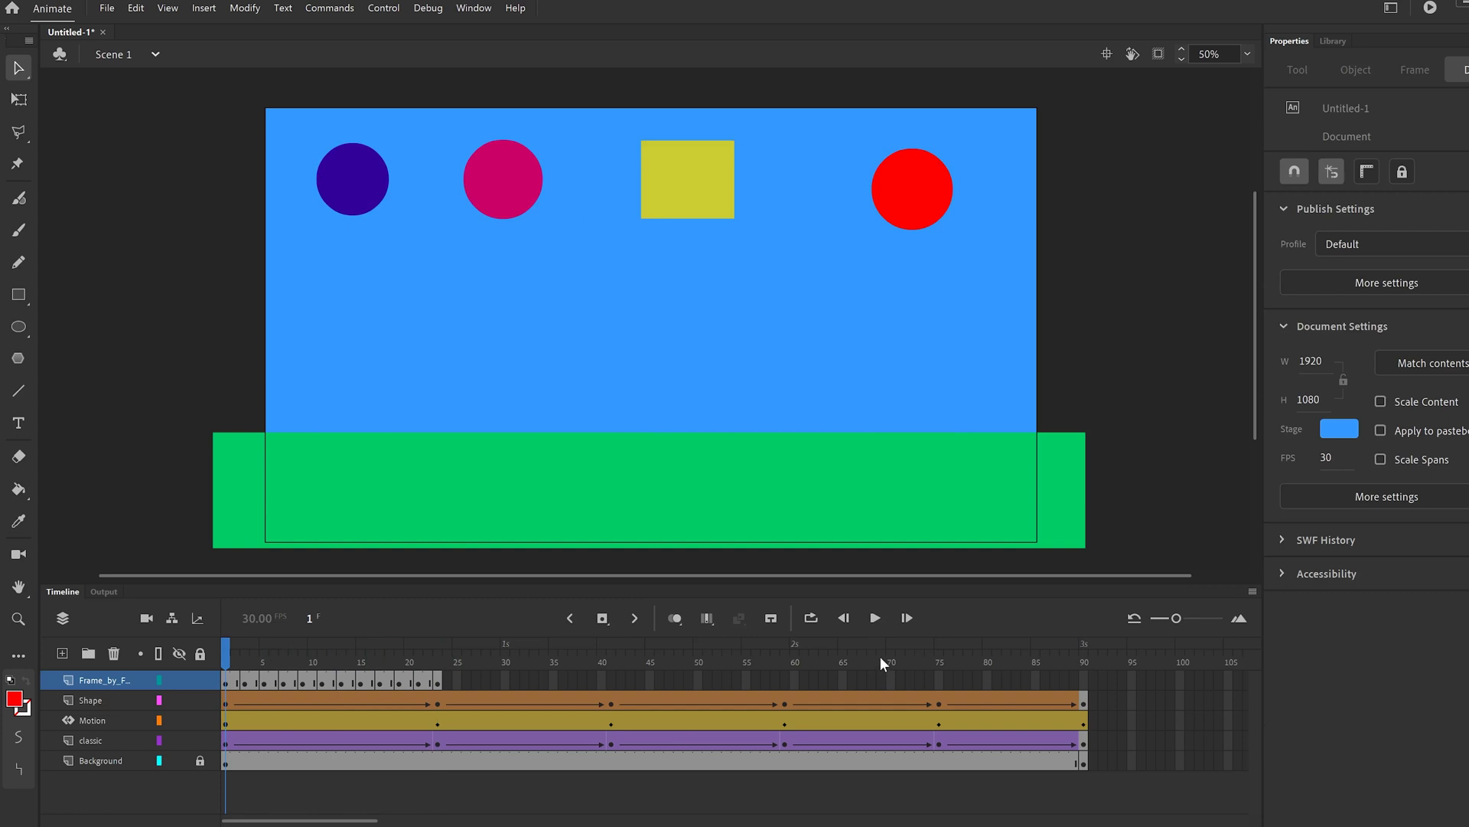
{"action": "left_click", "coordinate": [874, 618]}
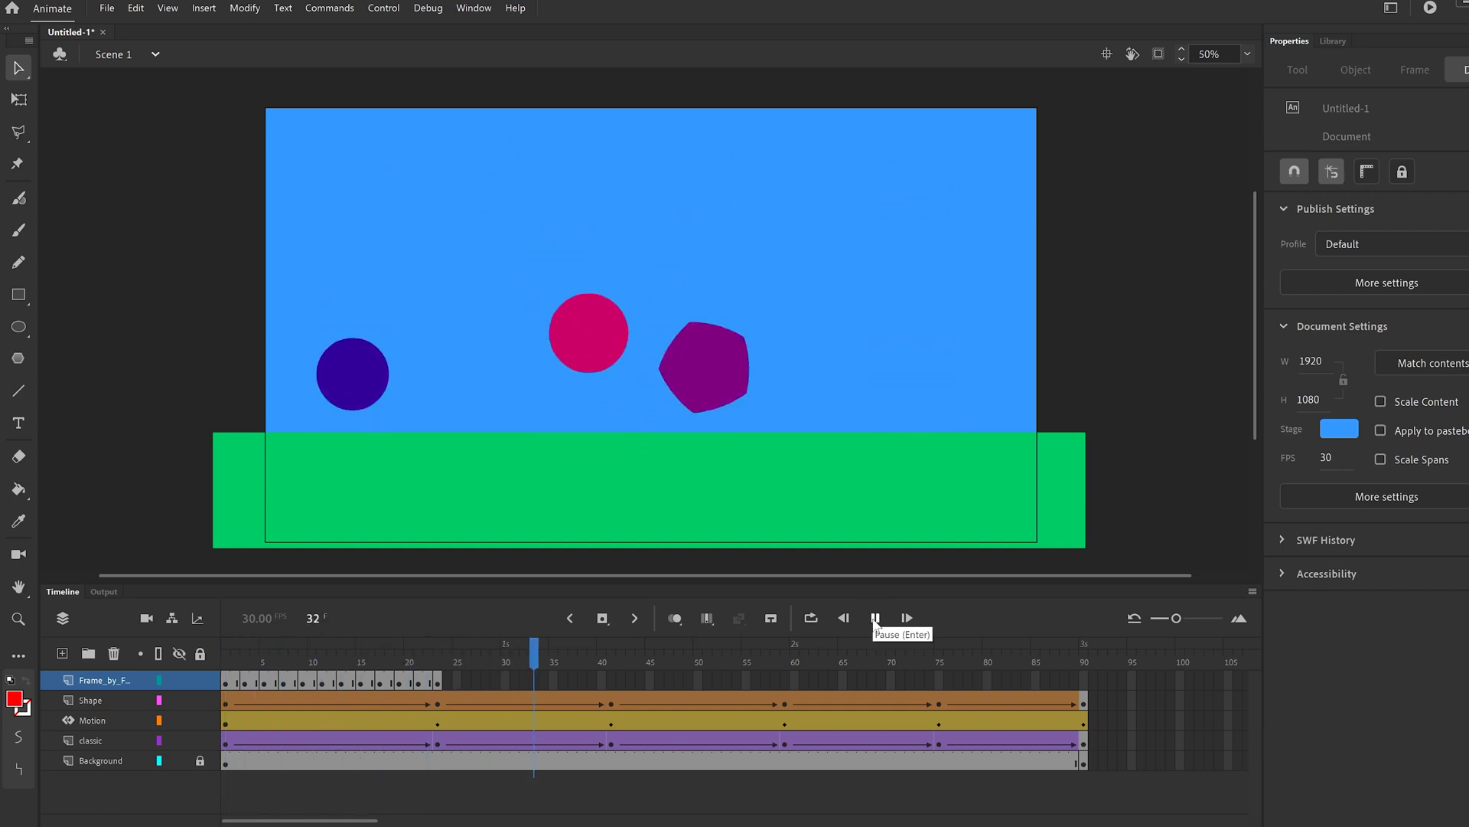
Replay the animation from frame 1 and scrub to frame 23 to compare the red circle's fall with the tweened shapes
{"action": "left_click_drag", "start_coordinate": [448, 663], "coordinate": [225, 662]}
{"action": "left_click", "coordinate": [862, 619]}
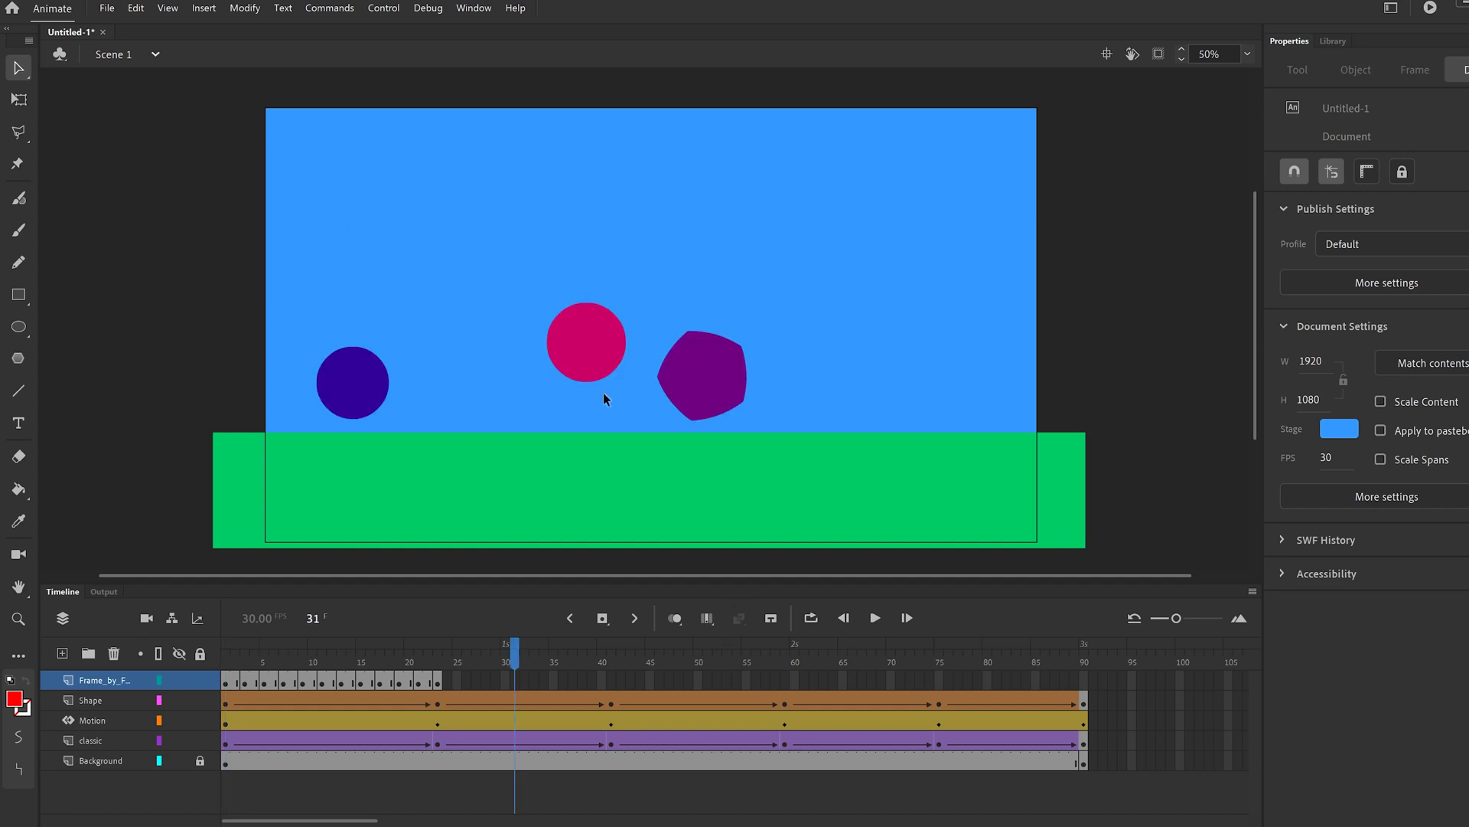
{"action": "left_click_drag", "start_coordinate": [474, 663], "coordinate": [225, 663]}
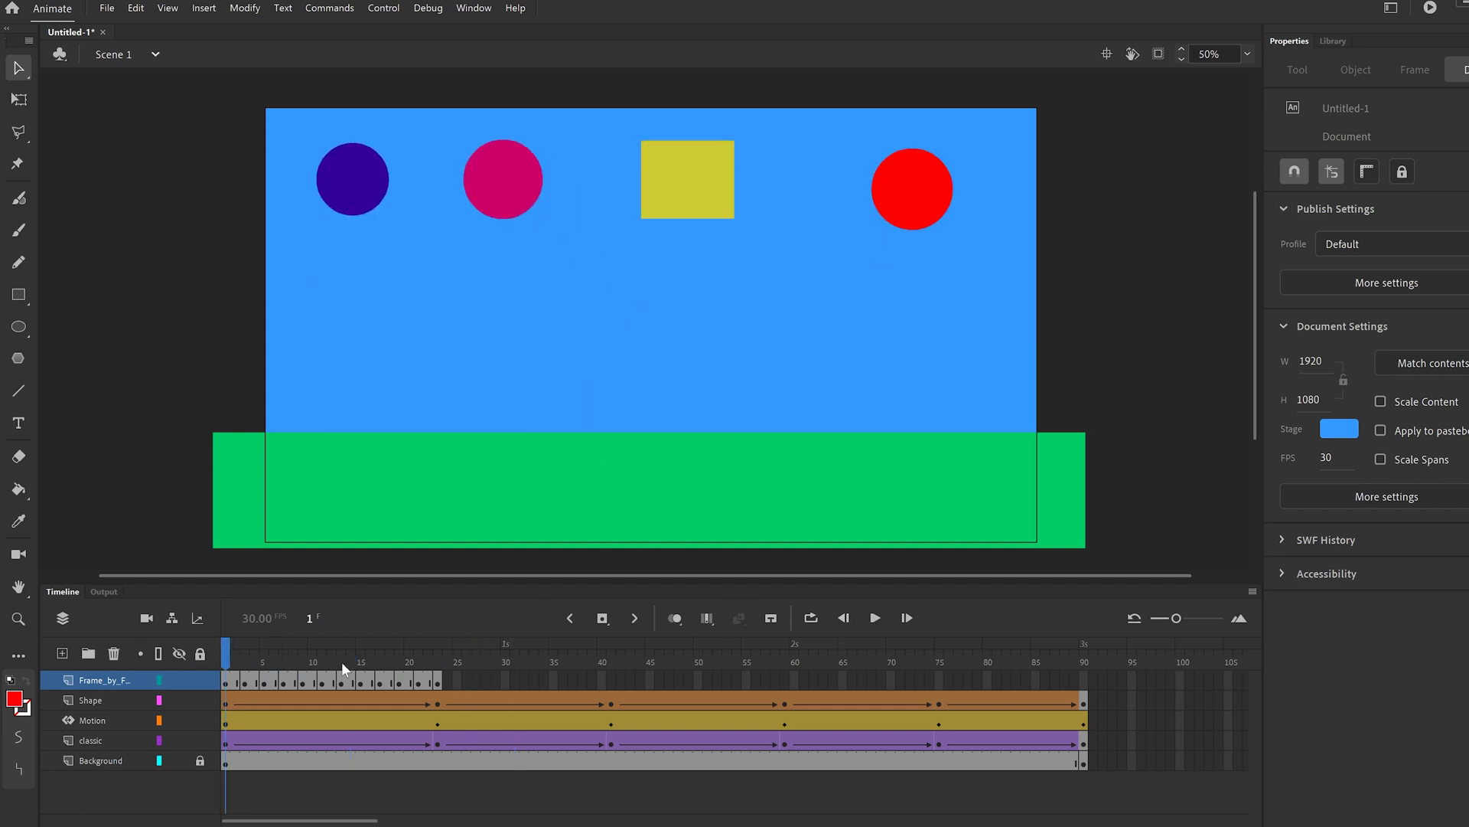
{"action": "left_click", "coordinate": [874, 617]}
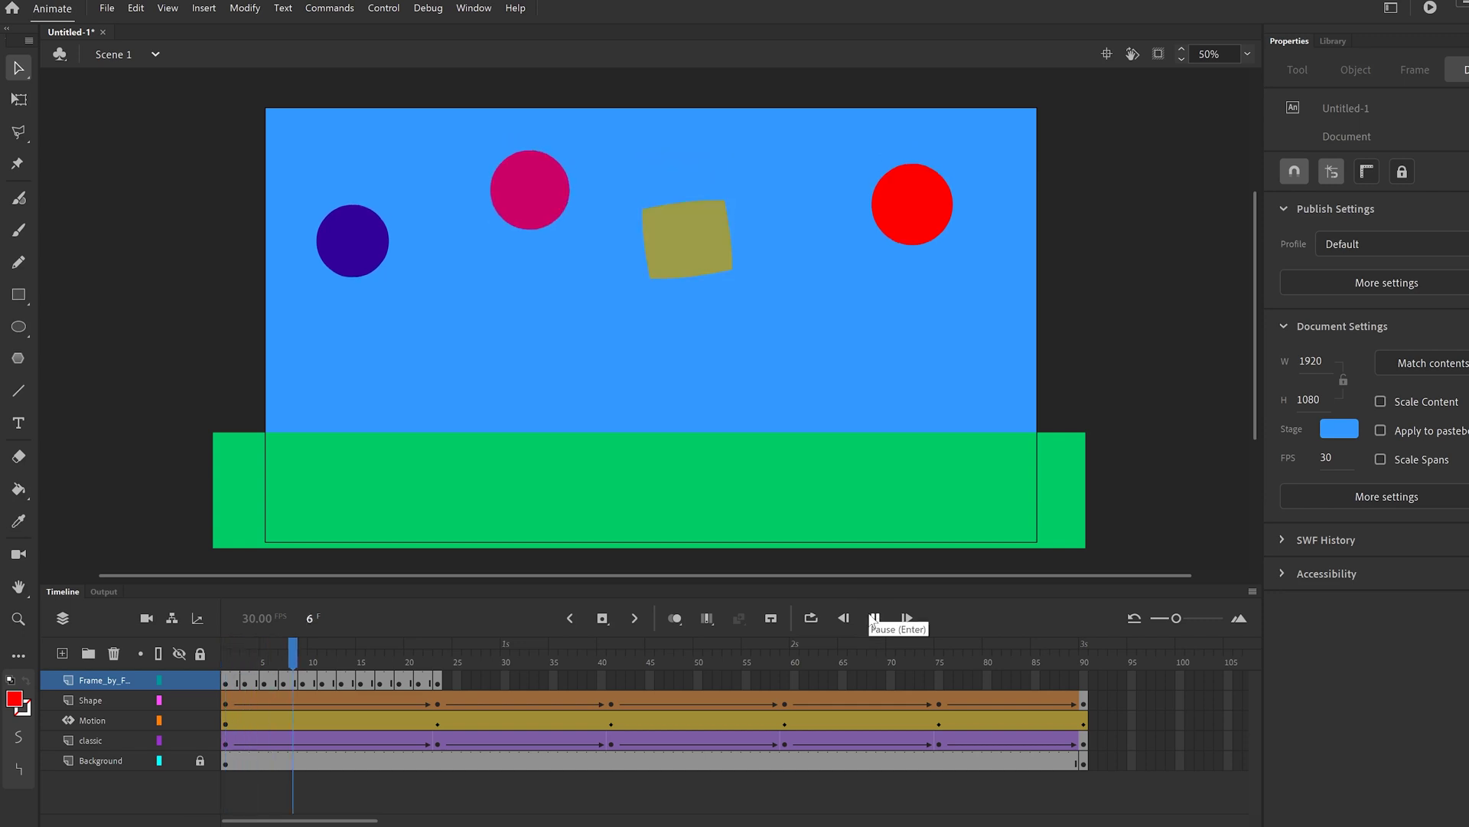
{"action": "left_click", "coordinate": [873, 616]}
{"action": "left_click_drag", "start_coordinate": [232, 660], "coordinate": [446, 683]}
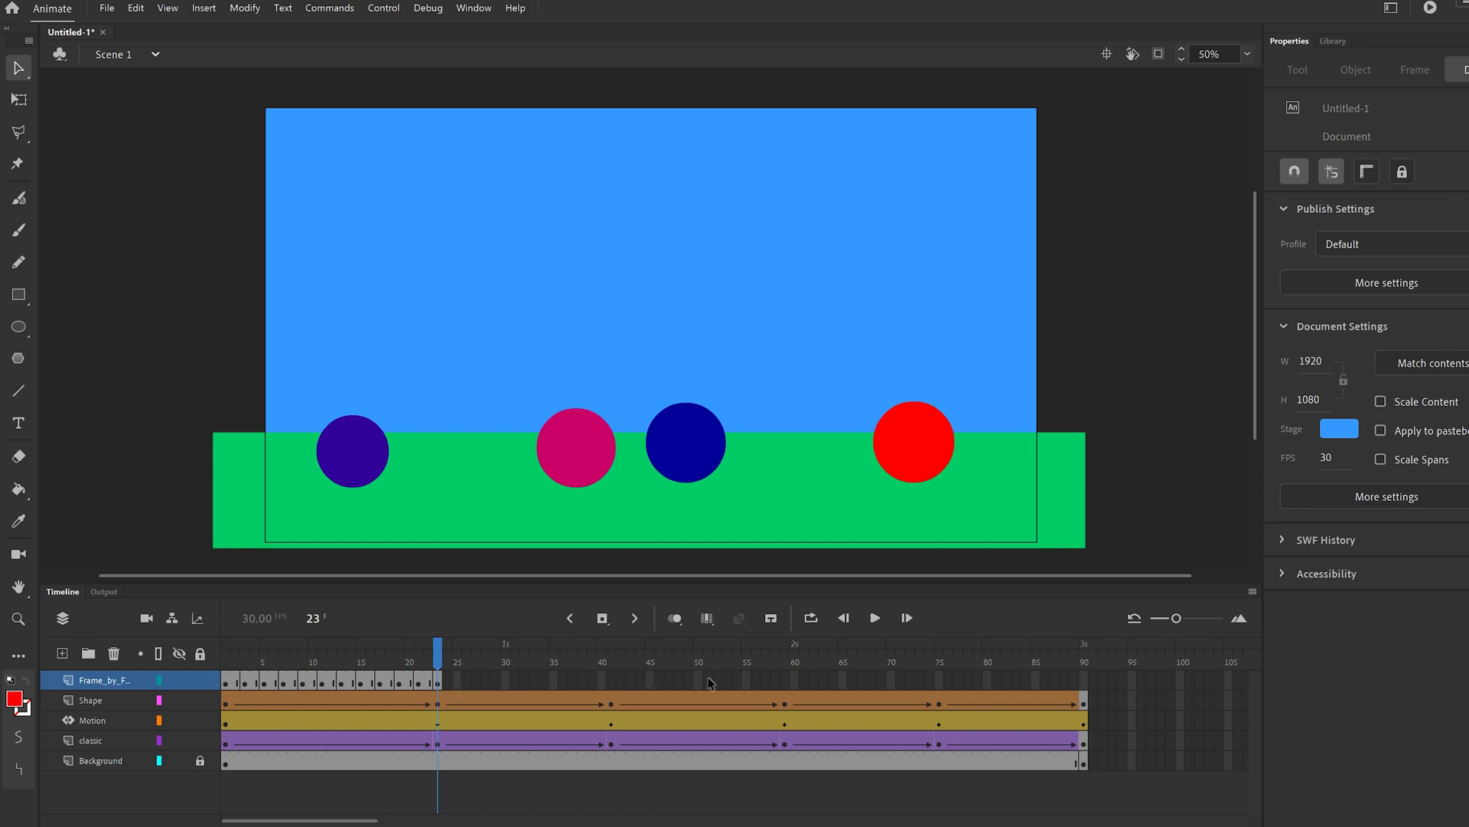
Go to frame 41 and select the classic, Motion, Shape and Frame by Frame layers one after another to review the four animation methods
{"action": "left_click", "coordinate": [611, 680]}
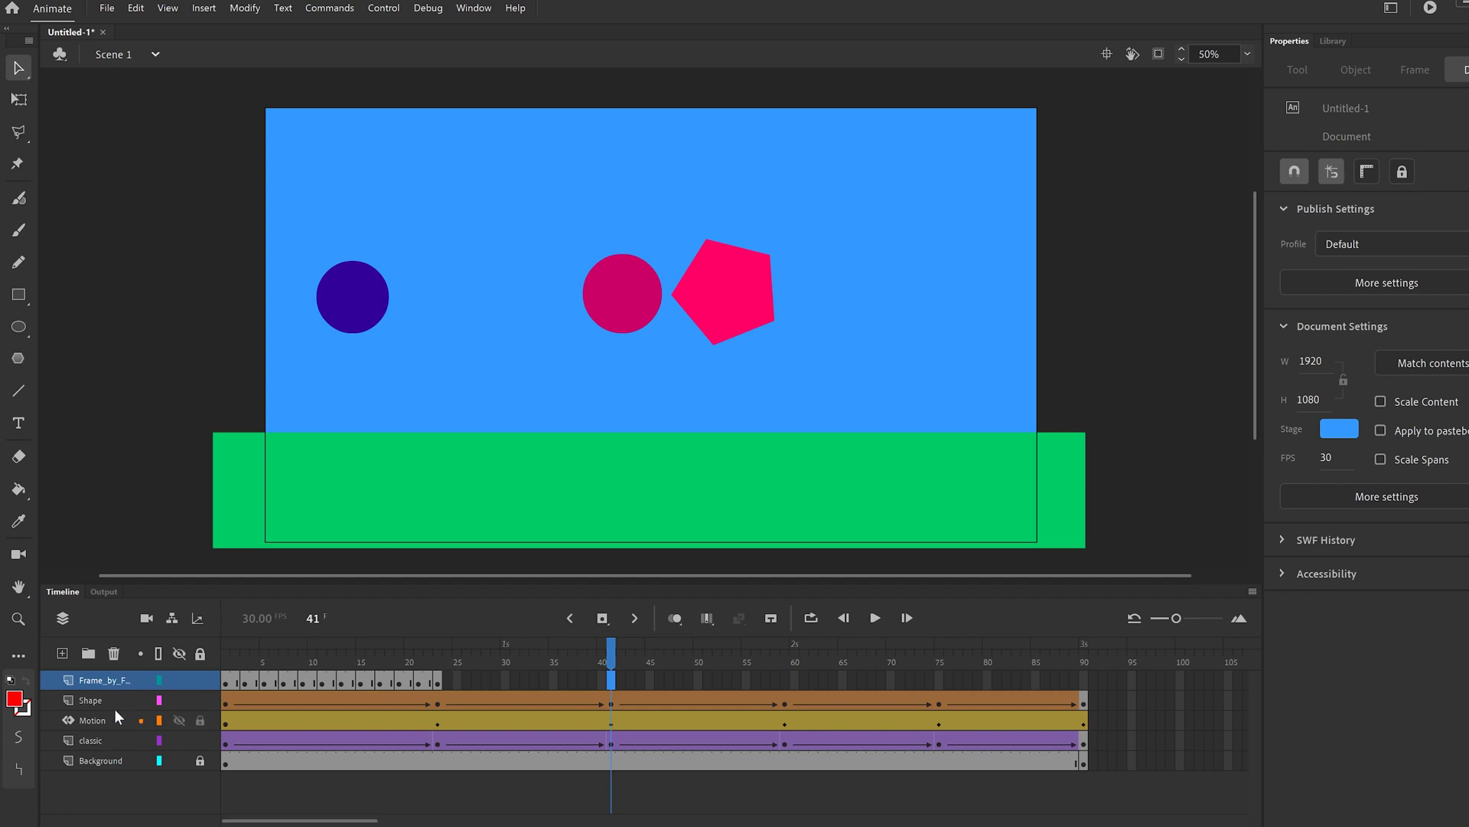
{"action": "left_click", "coordinate": [91, 740]}
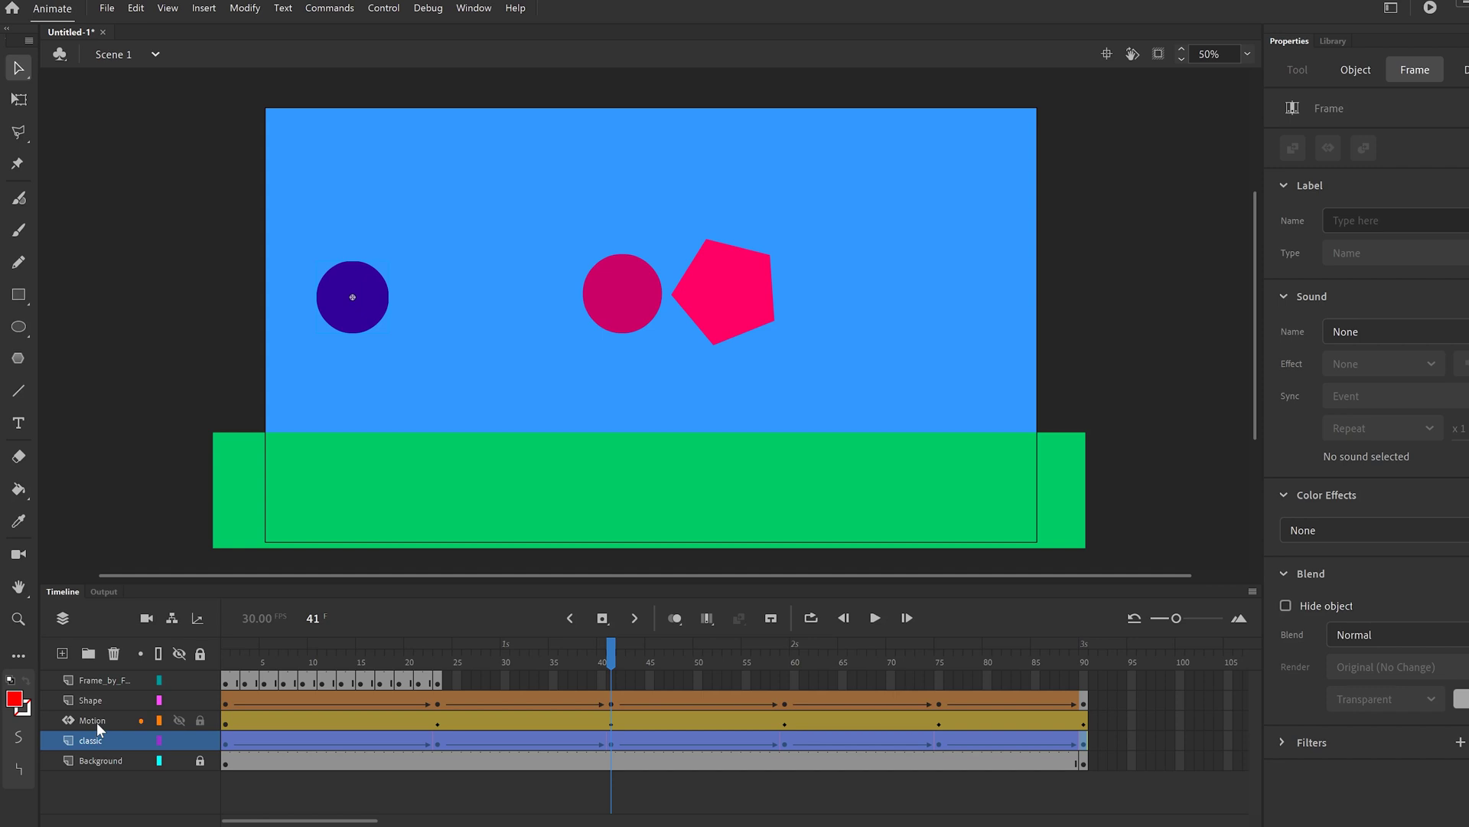
{"action": "left_click", "coordinate": [96, 721]}
{"action": "left_click", "coordinate": [99, 699]}
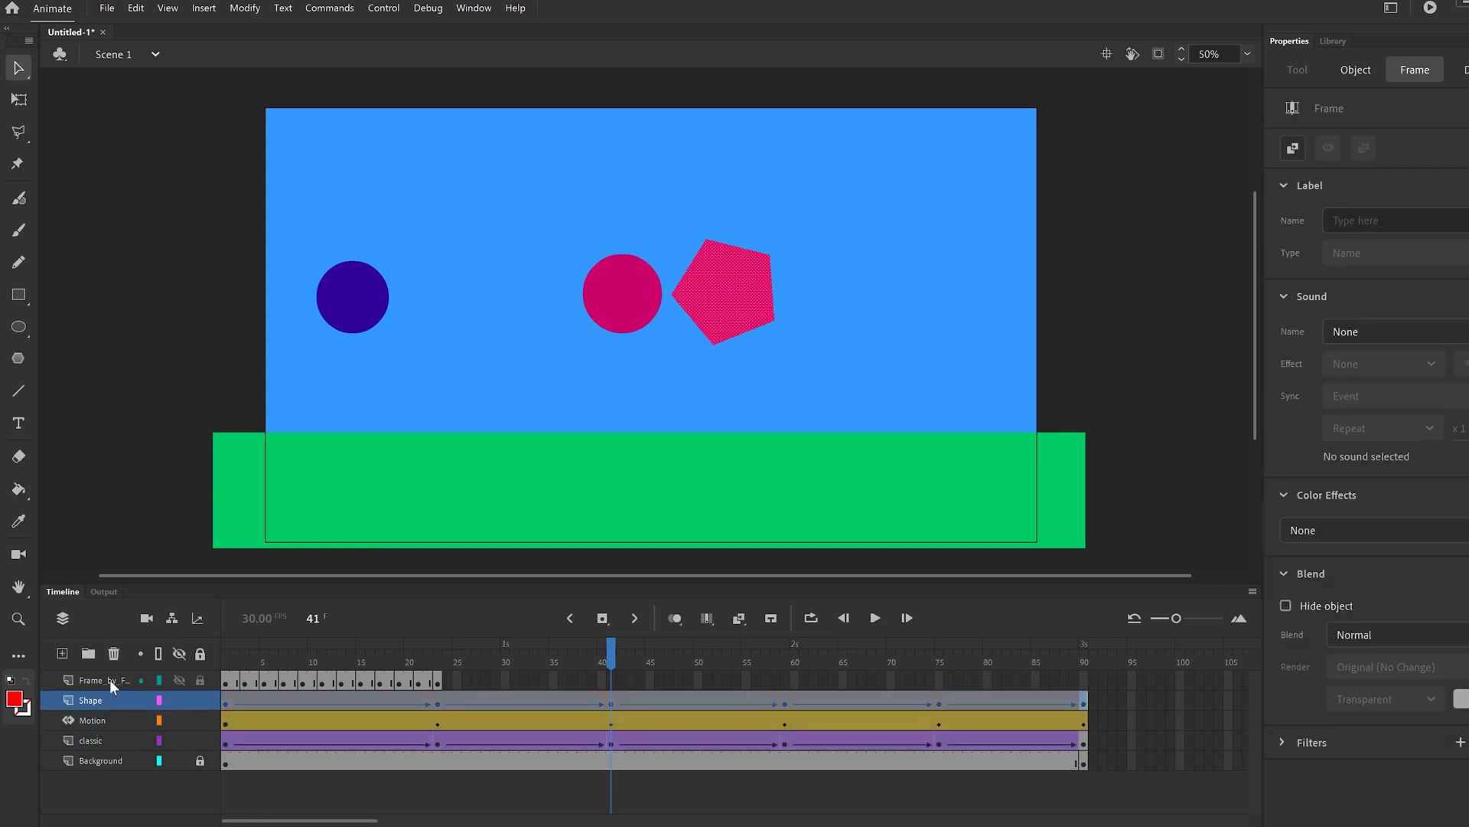
{"action": "left_click", "coordinate": [111, 681]}
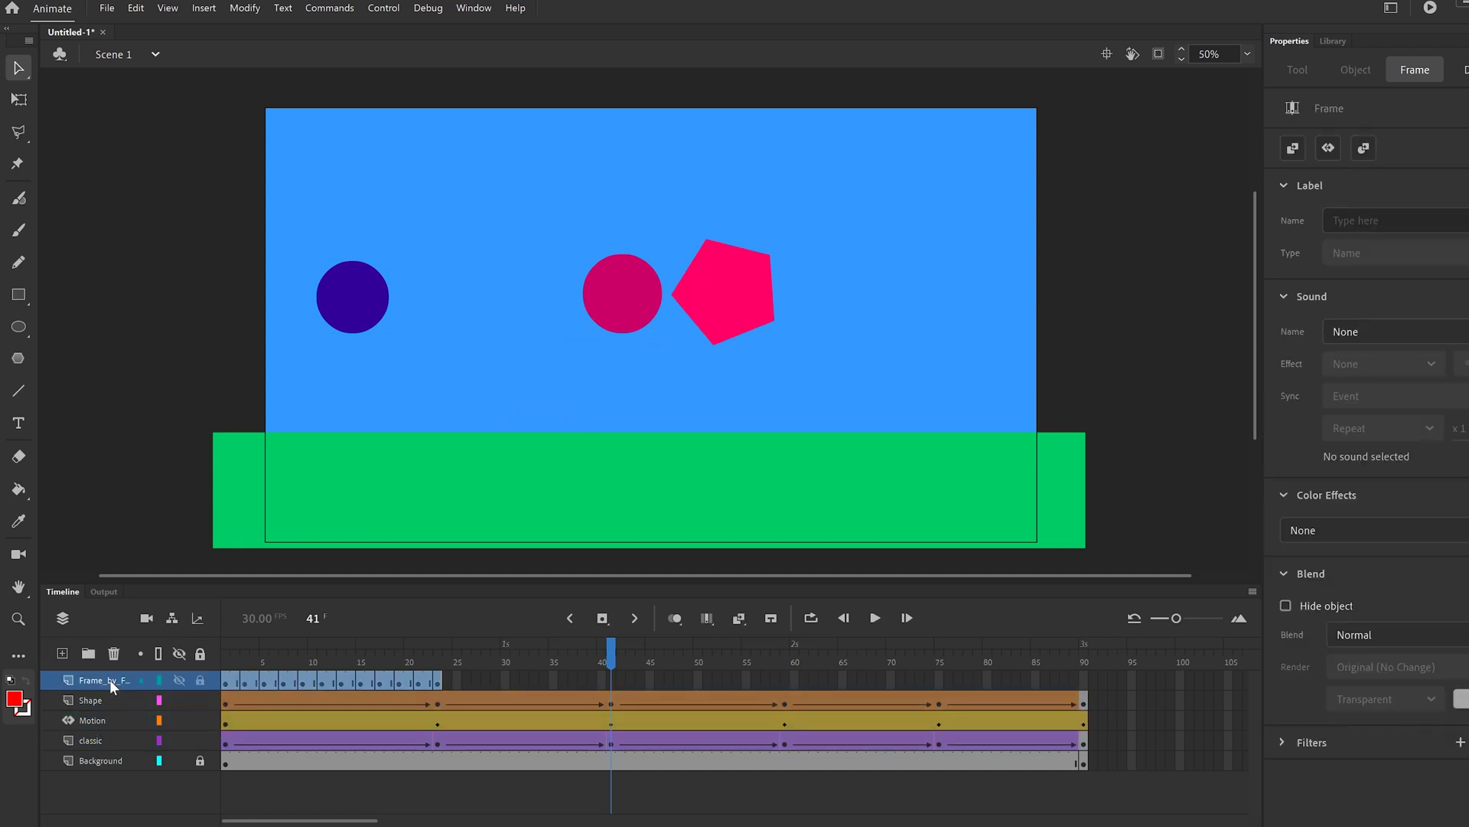